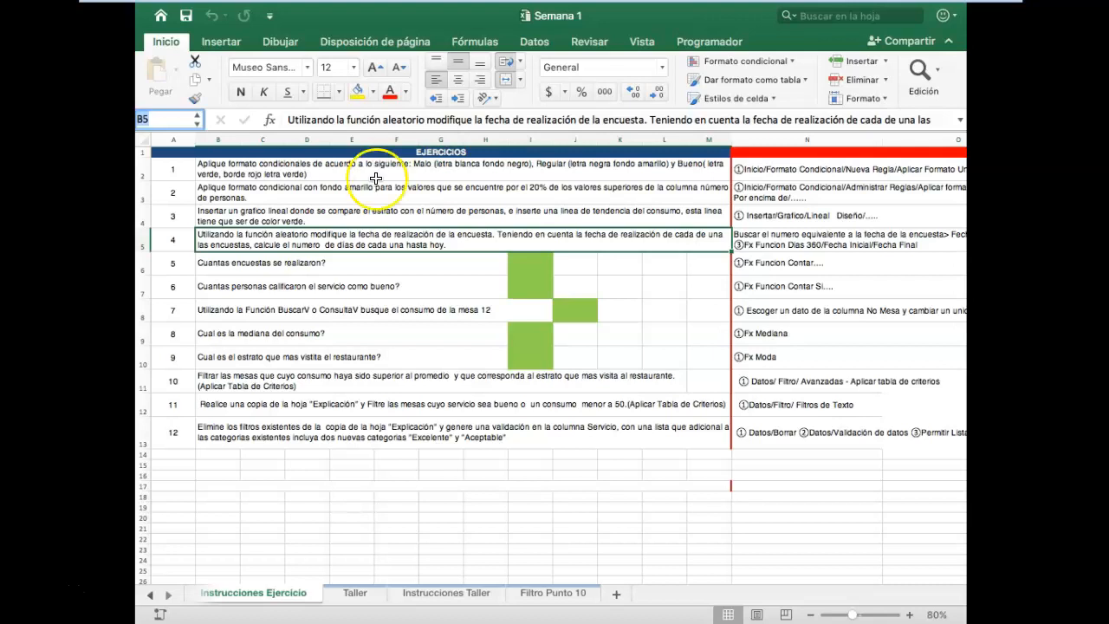
Open the Explicación sheet with the restaurant survey data and enlarge its view to 100%
left_click_drag(314, 266, 307, 435)
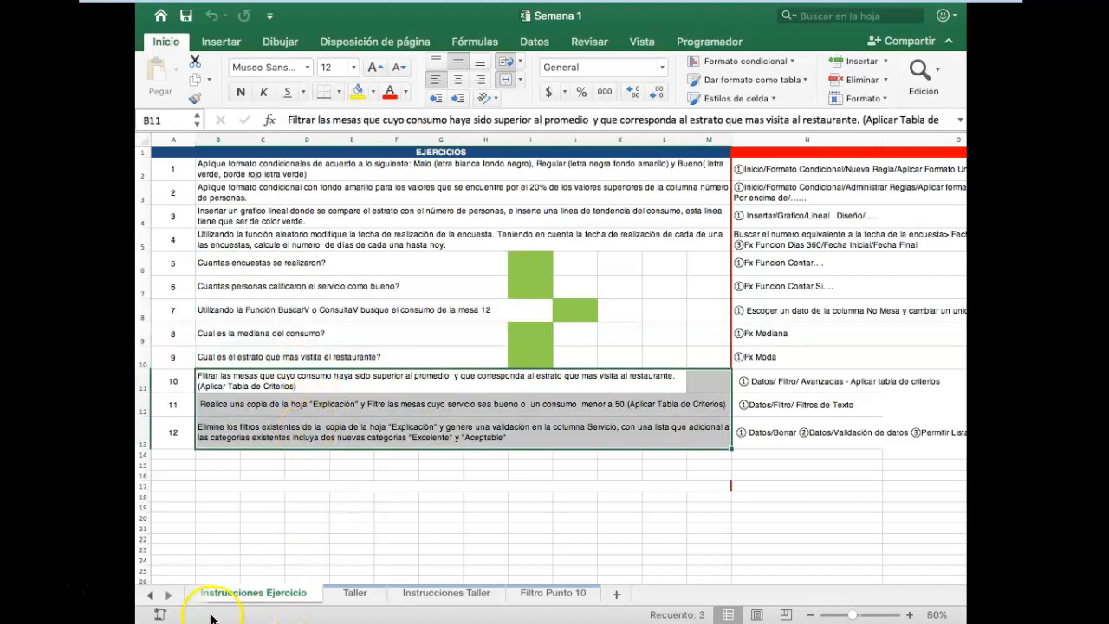
left_click(152, 597)
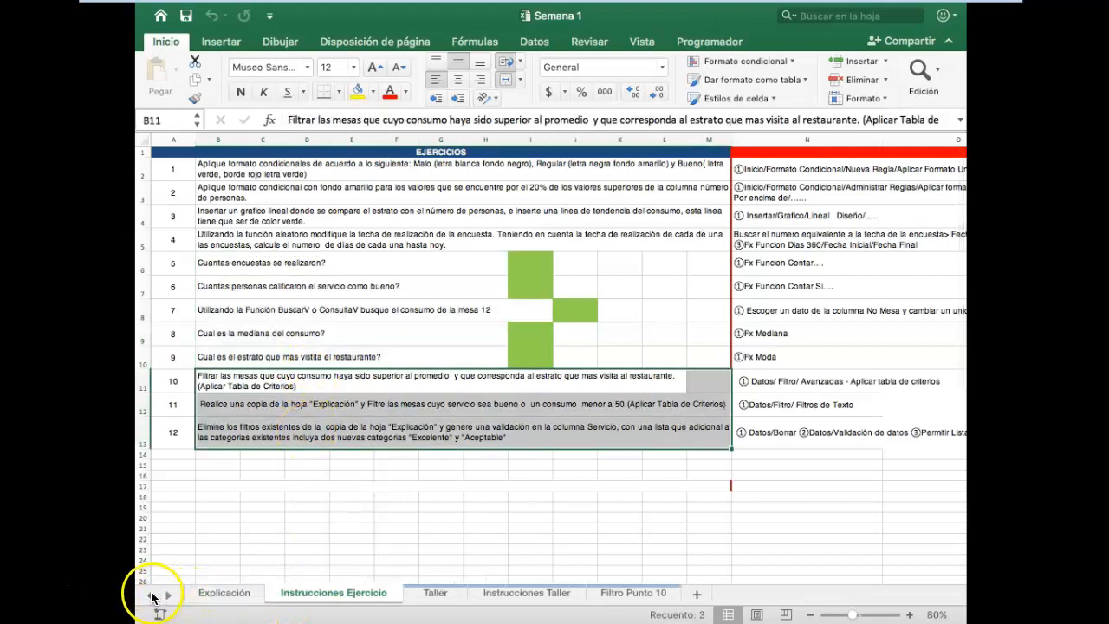
left_click(217, 599)
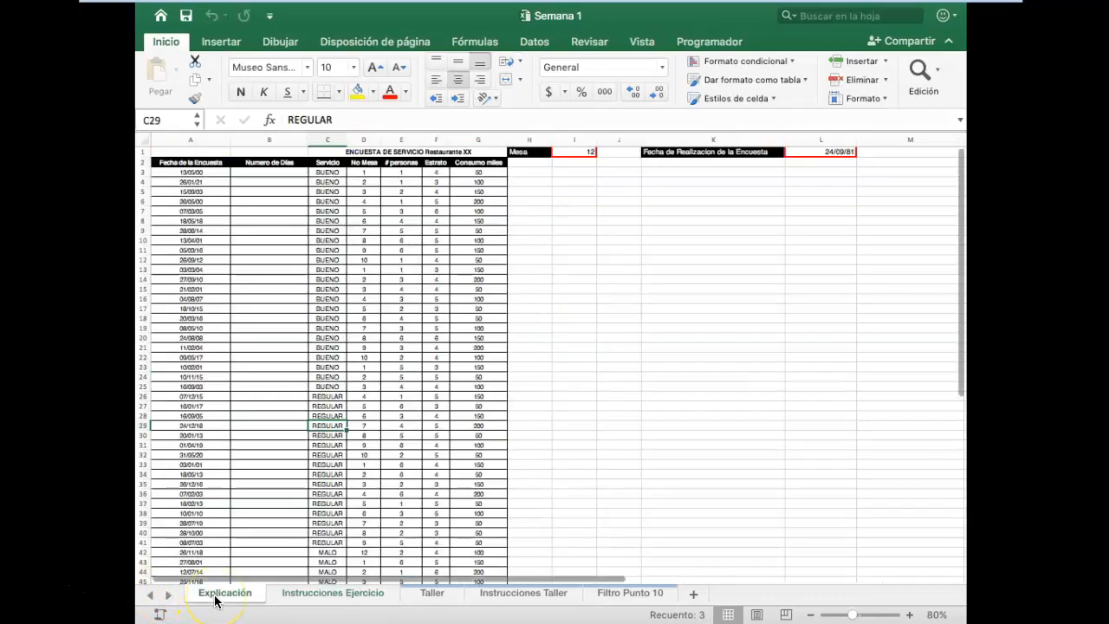
left_click(910, 615)
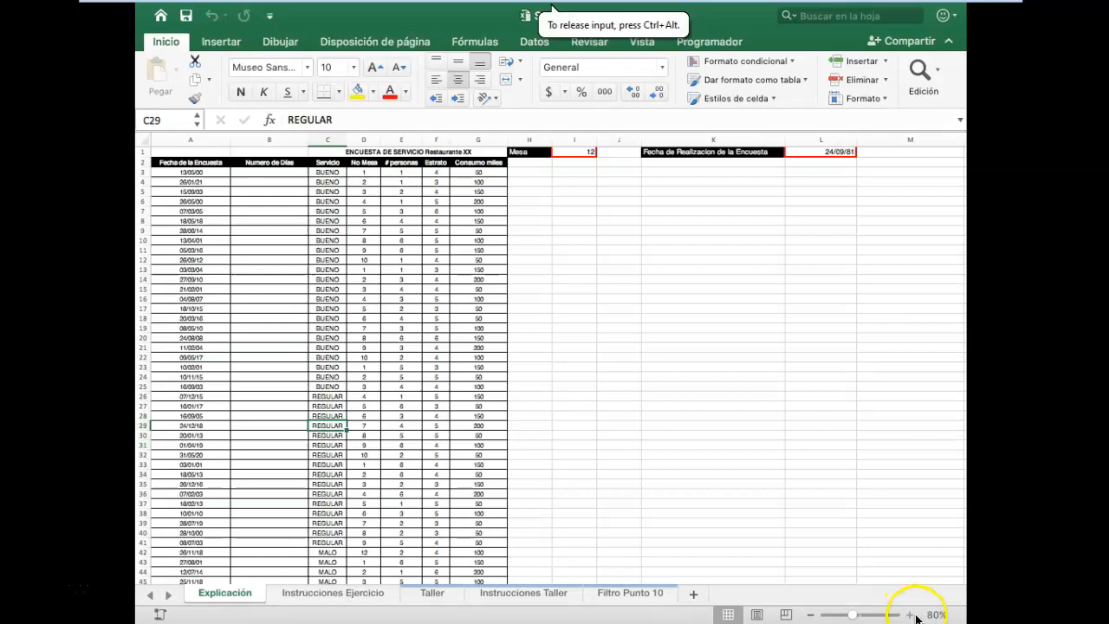
left_click(910, 614)
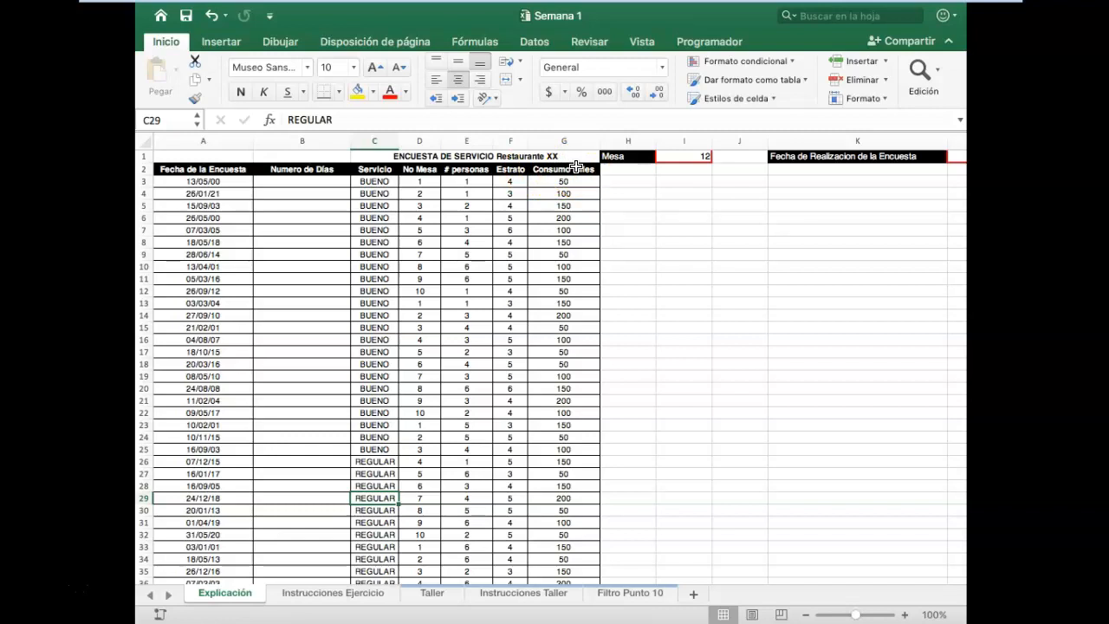
Start a conditional formatting rule on the Servicio column, C2:C52, for cells whose specific text contains "bueno"
left_click(375, 169)
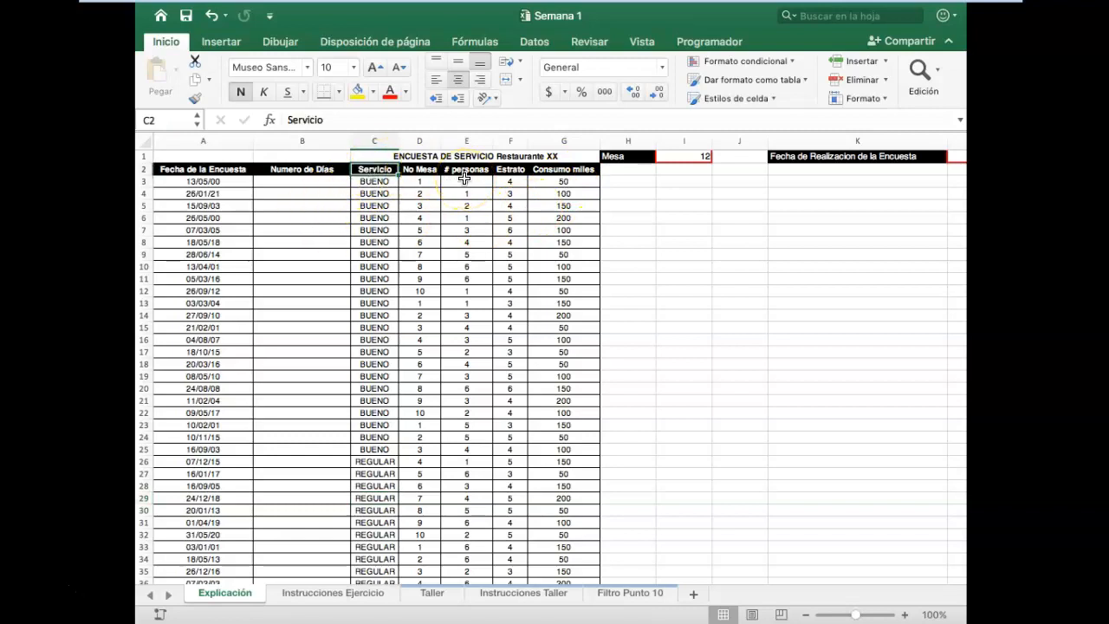
left_click_drag(374, 168, 380, 546)
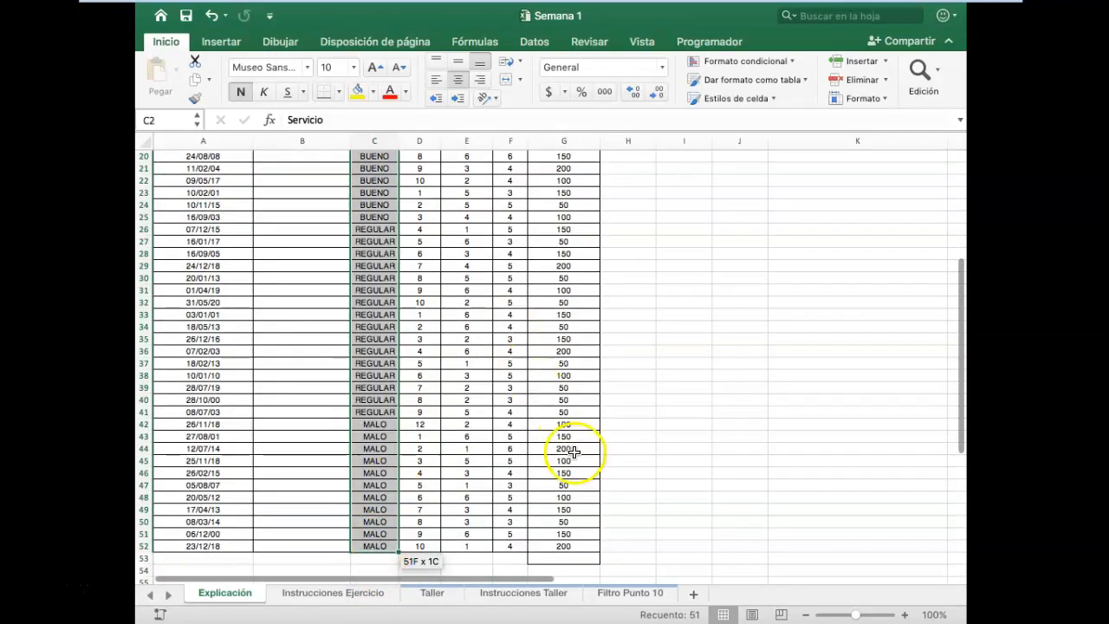
scroll(573, 451, "up", 10)
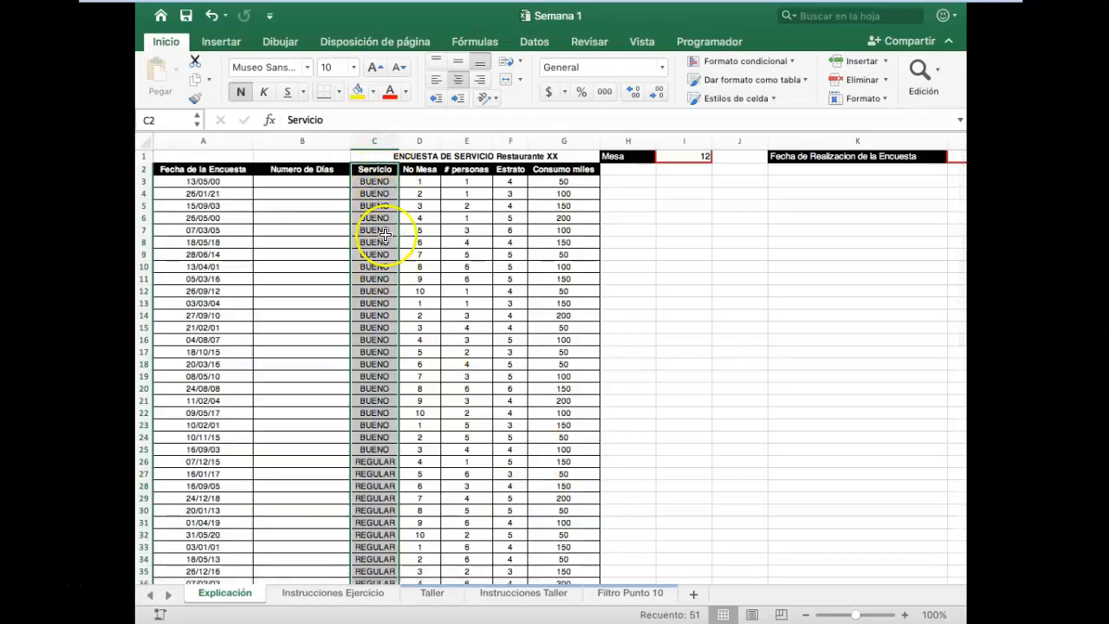
scroll(416, 453, "down", 1)
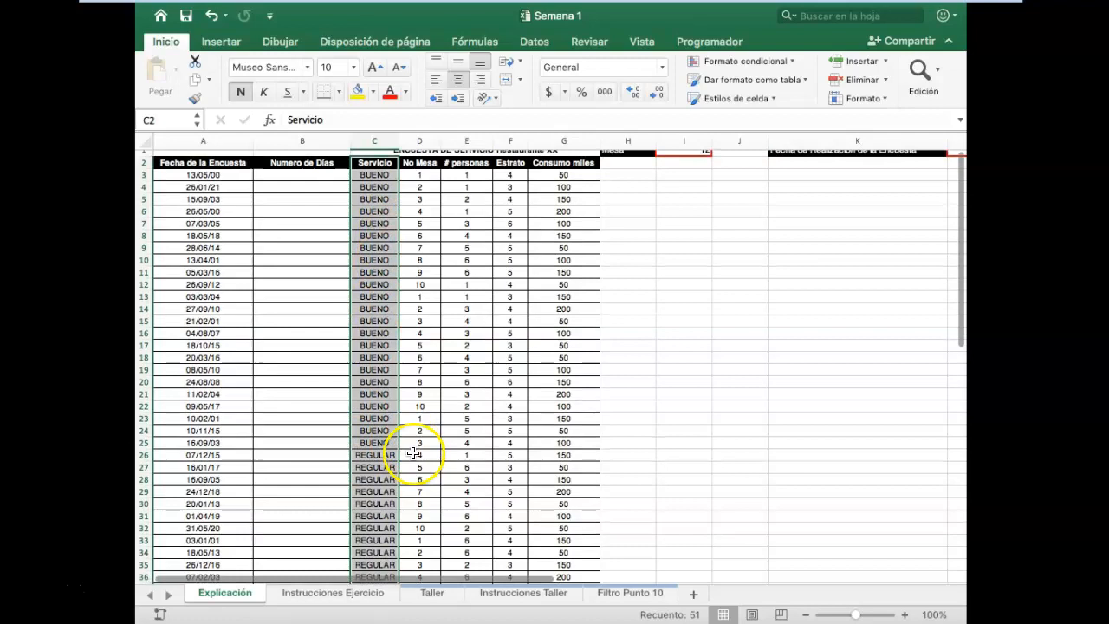
scroll(408, 439, "down", 1)
scroll(408, 438, "up", 1)
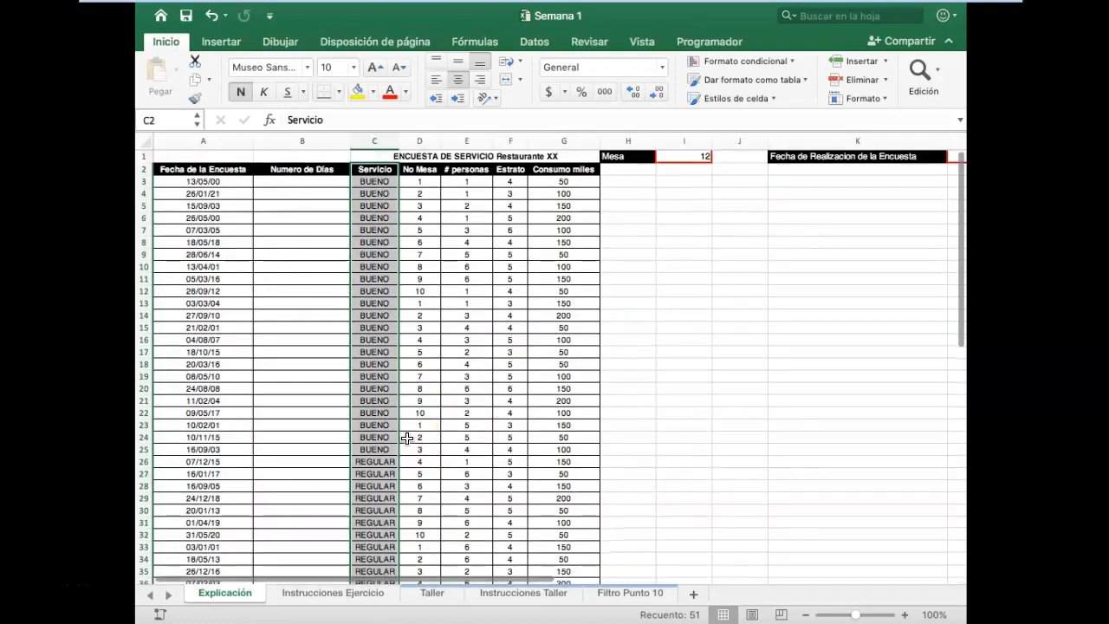
left_click(791, 65)
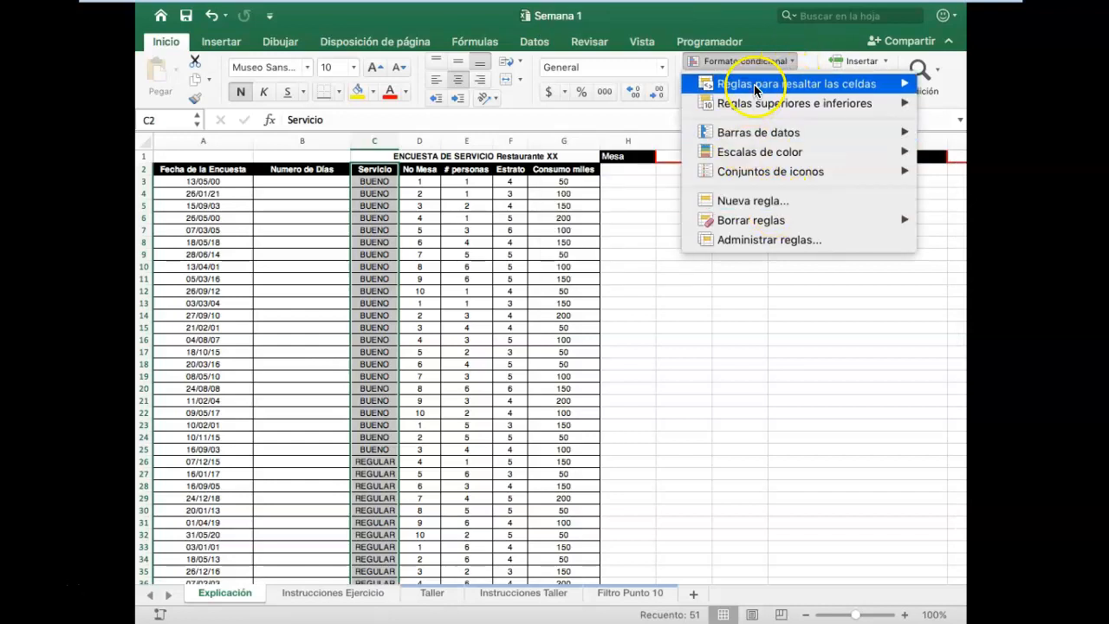
mouse_move(756, 89)
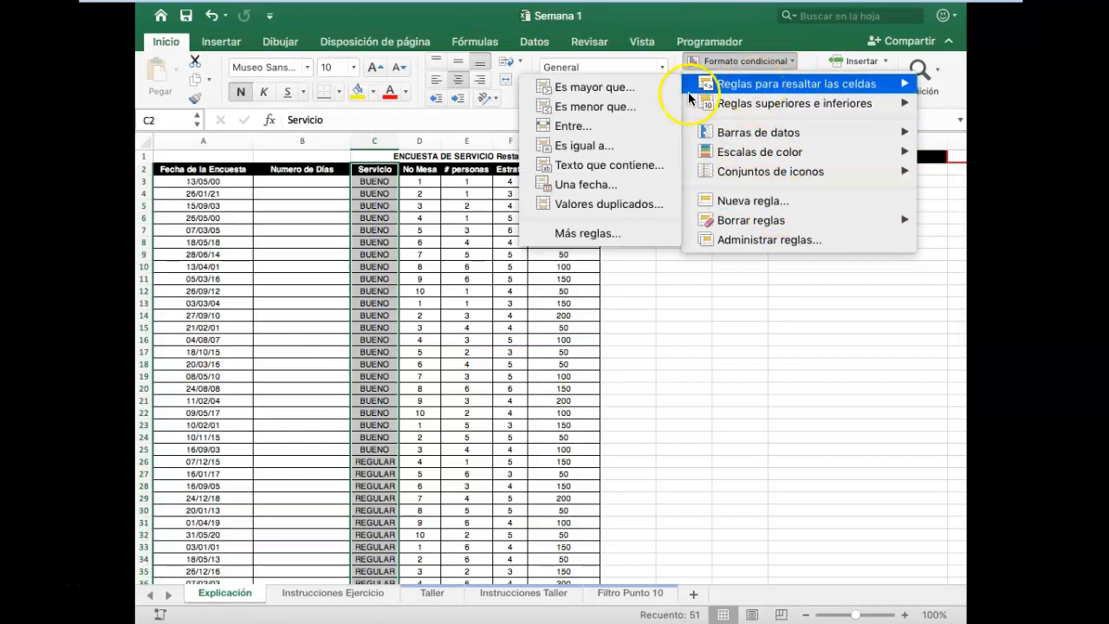
left_click(597, 171)
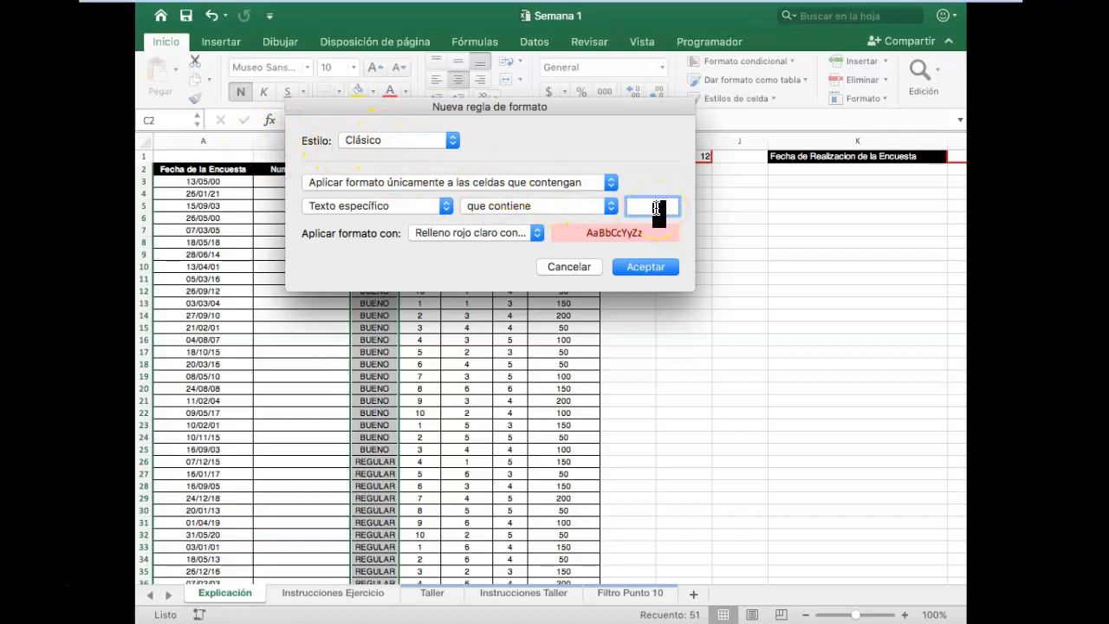
type("bueno")
left_click_drag(497, 108, 629, 109)
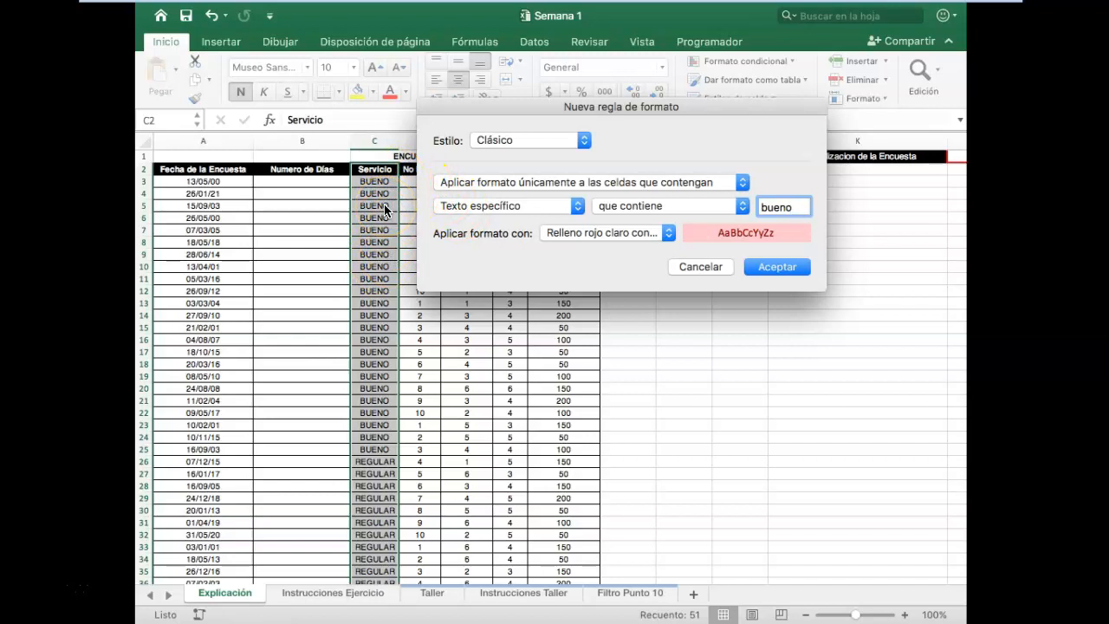
Choose a custom format for the "bueno" rule and set its background fill to black
left_click(669, 232)
left_click(632, 321)
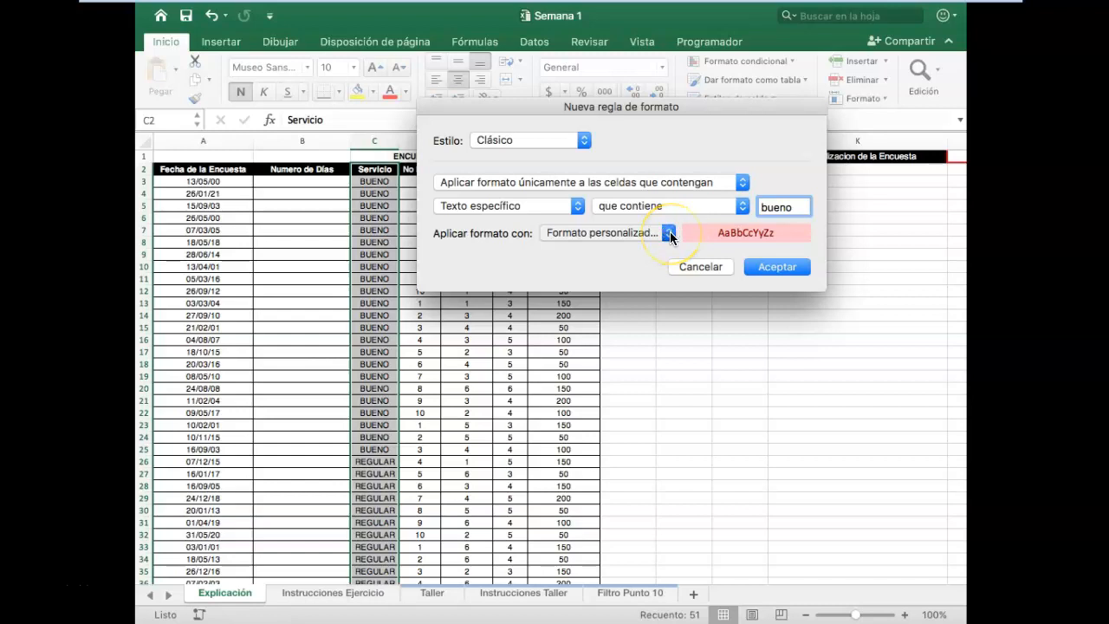
left_click(672, 235)
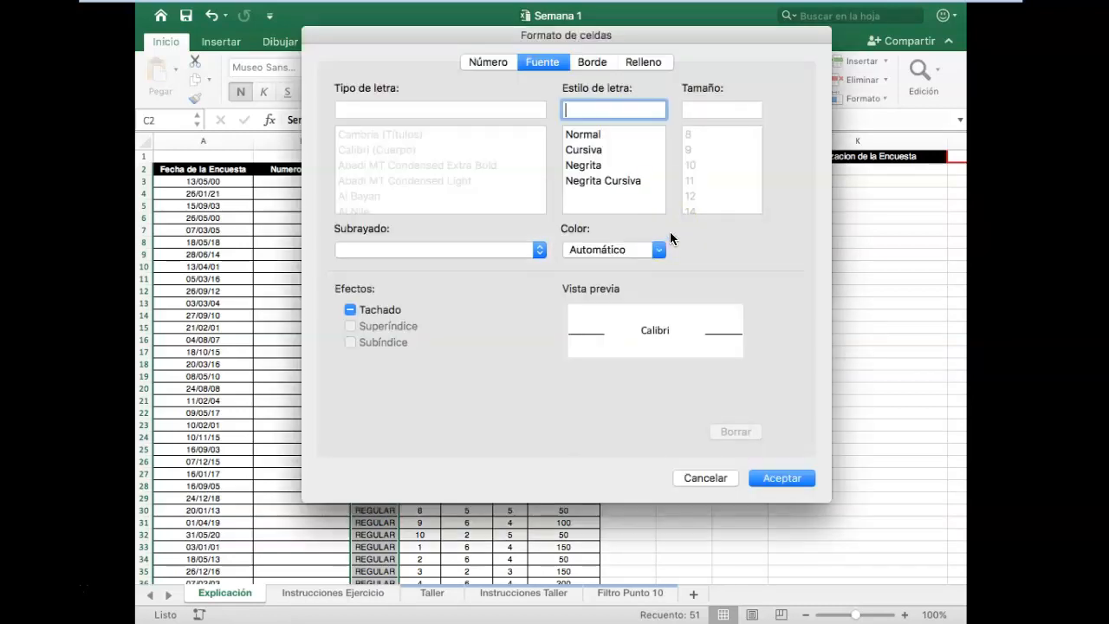
left_click(646, 66)
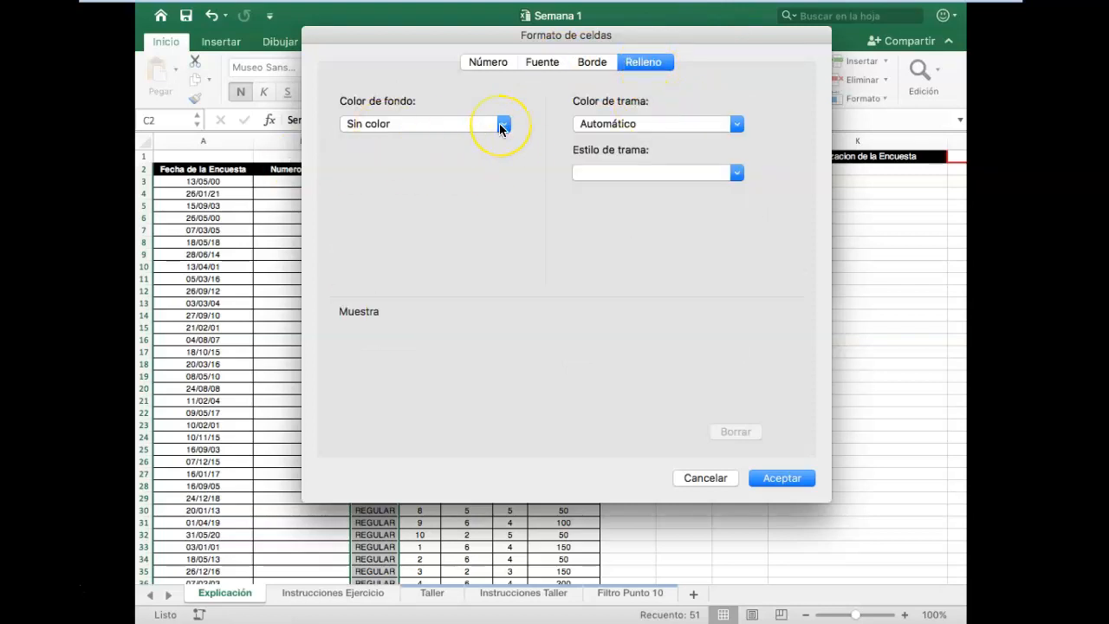
left_click(501, 124)
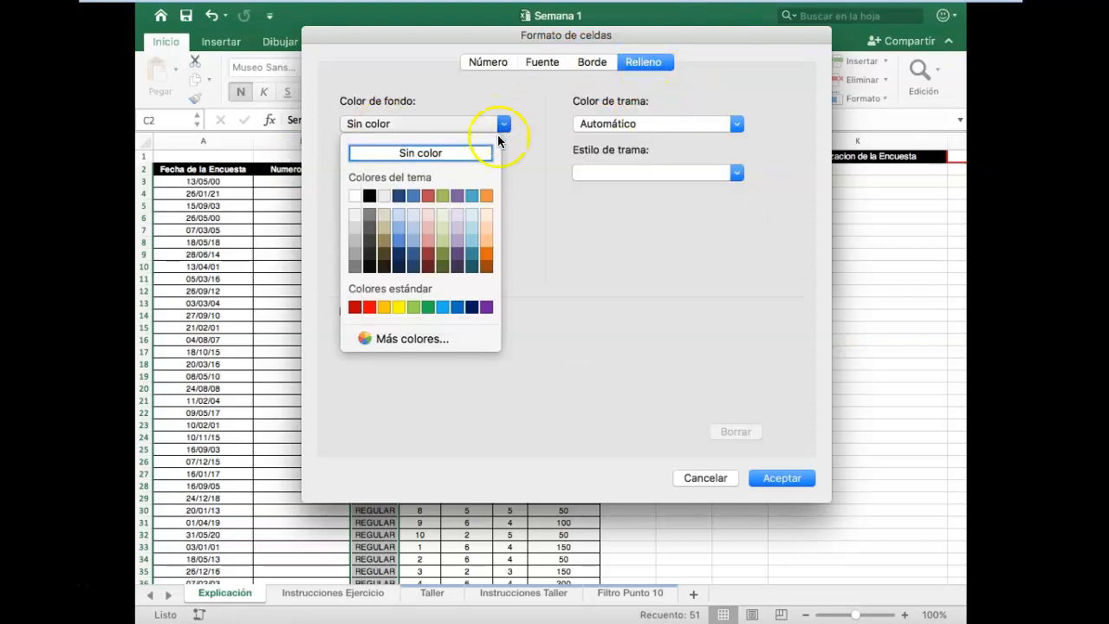
left_click(370, 196)
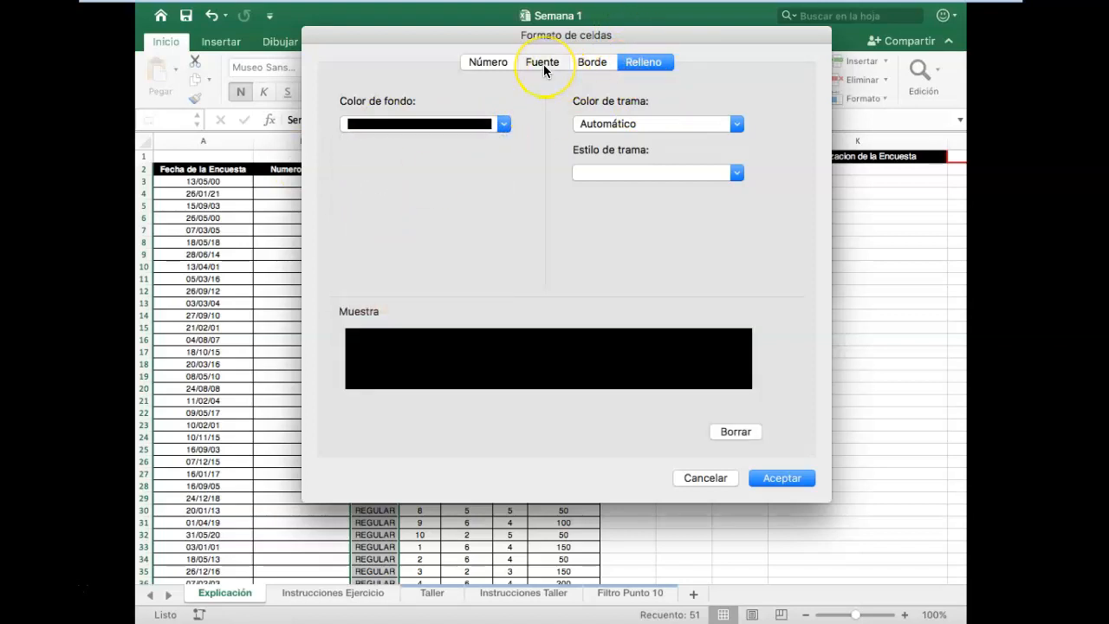
Set the rule's font colour to white and apply the "bueno" rule to the Servicio column
left_click(544, 64)
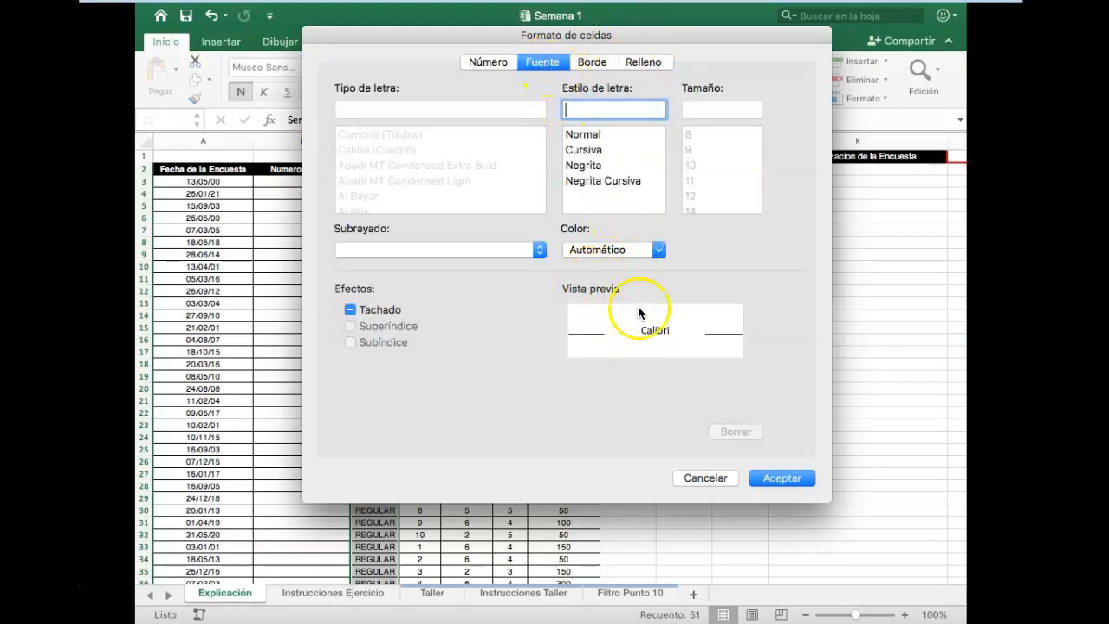
left_click_drag(464, 37, 572, 35)
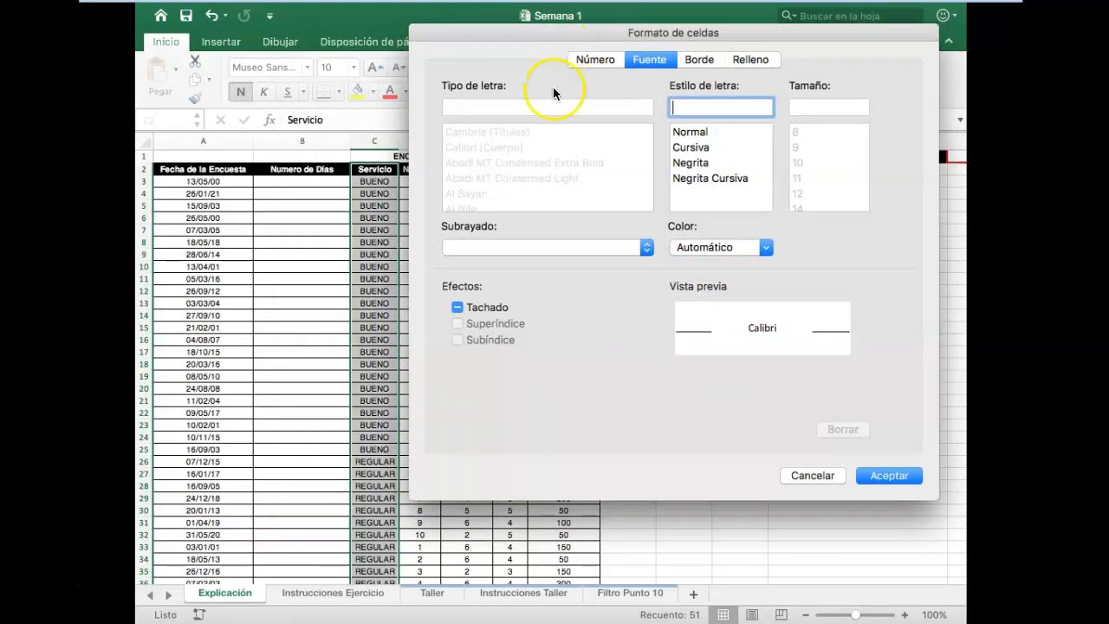
left_click(767, 249)
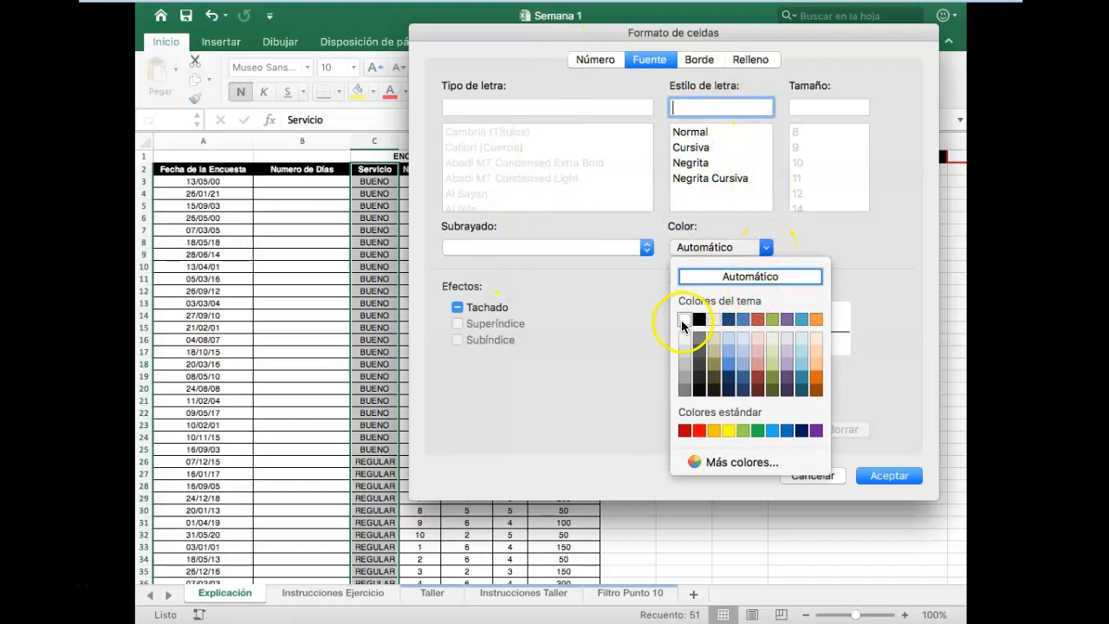
left_click(684, 320)
left_click(885, 479)
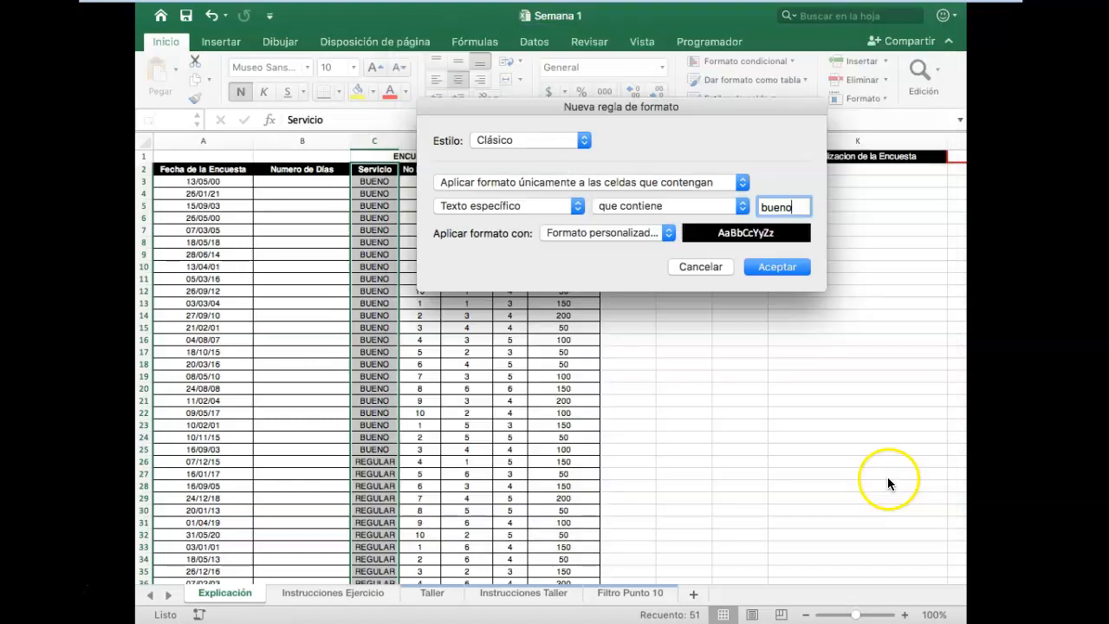
left_click(787, 268)
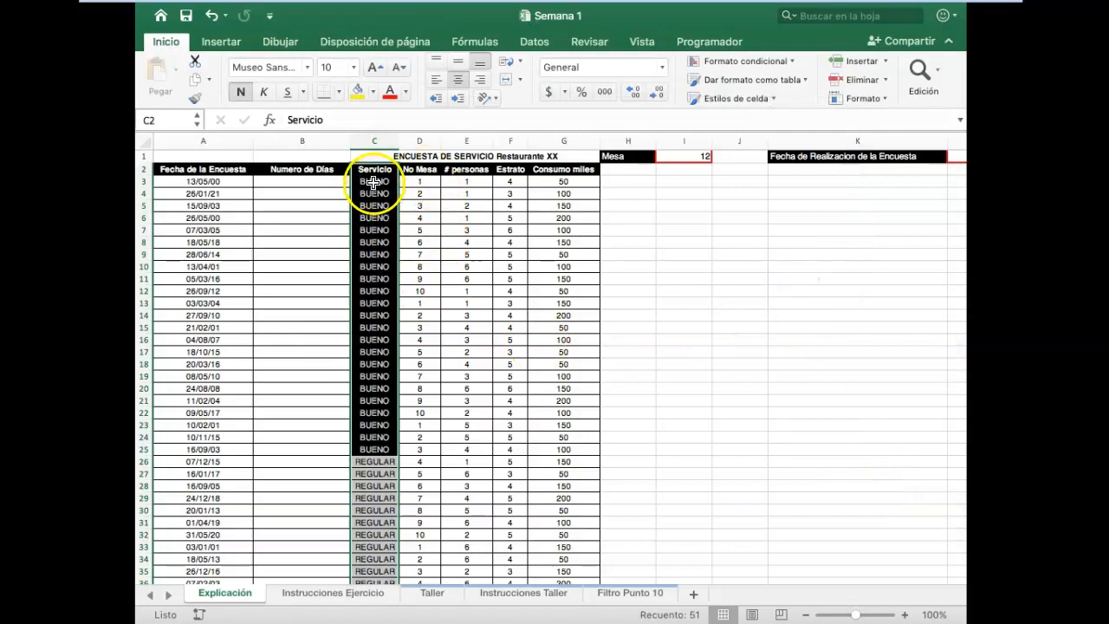
Replace the first Servicio entry, cell C3, with REGULAR to test the conditional format
left_click(374, 305)
left_click(381, 182)
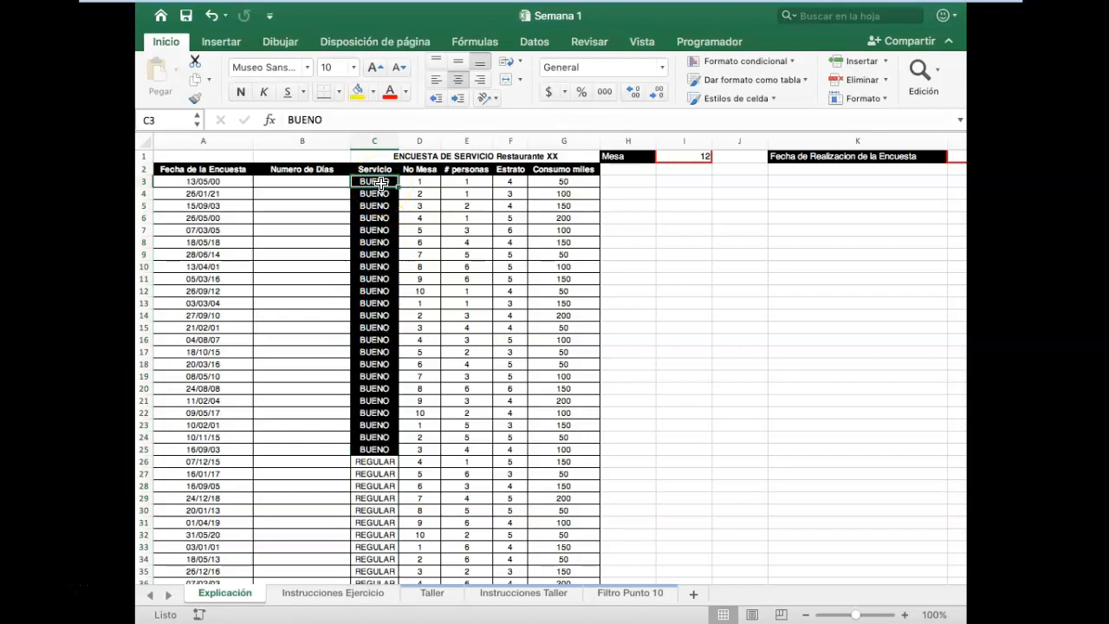
type("e")
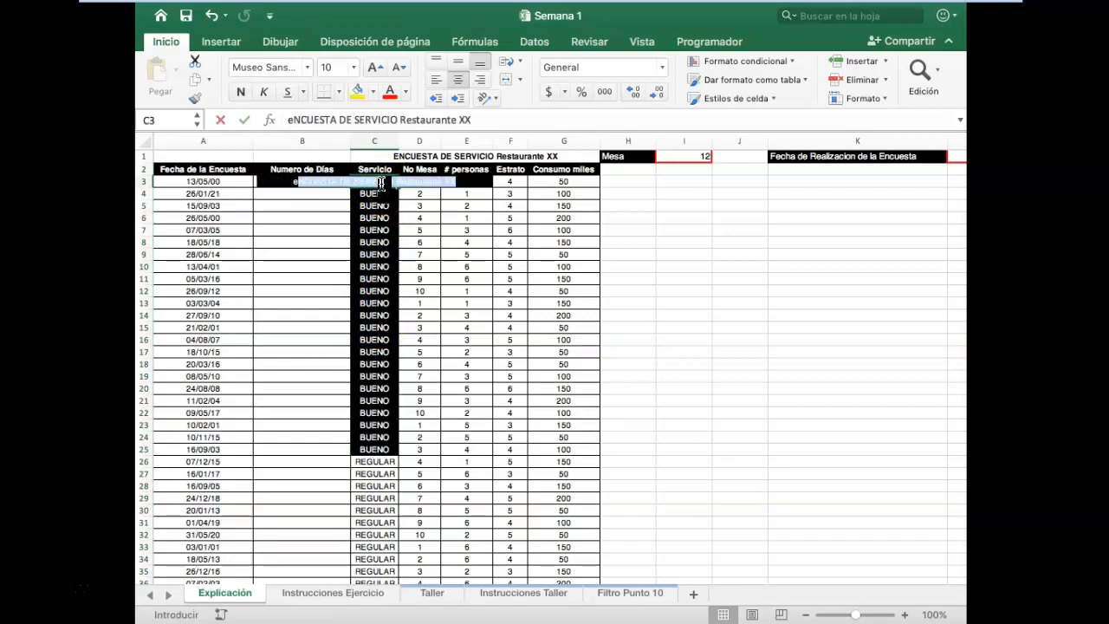
key("BackSpace")
key("BackSpace")
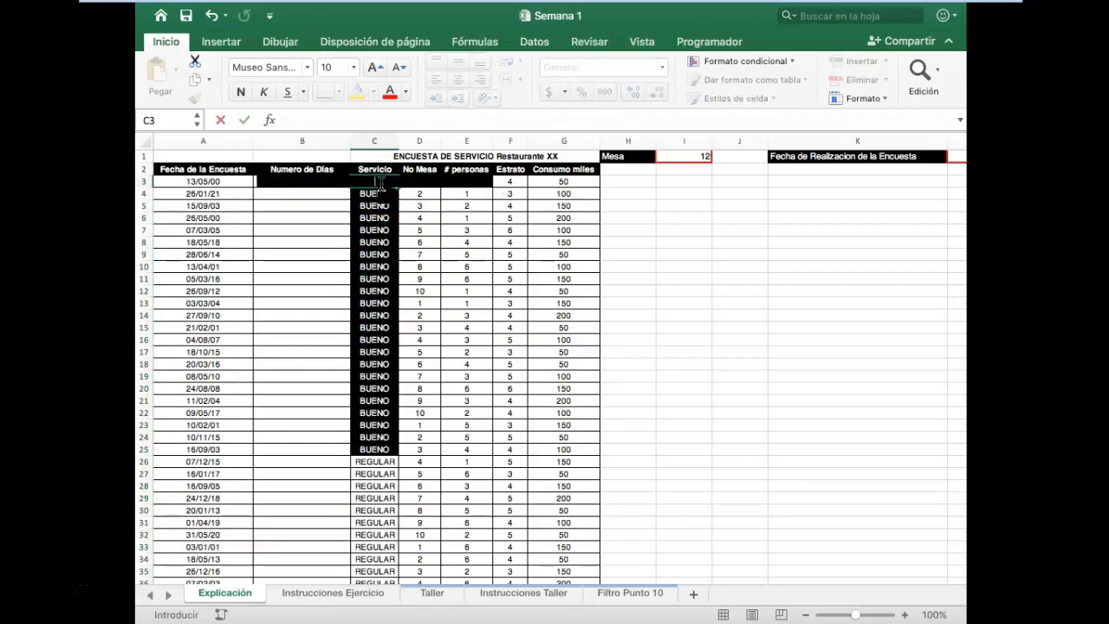
type("REGULAR")
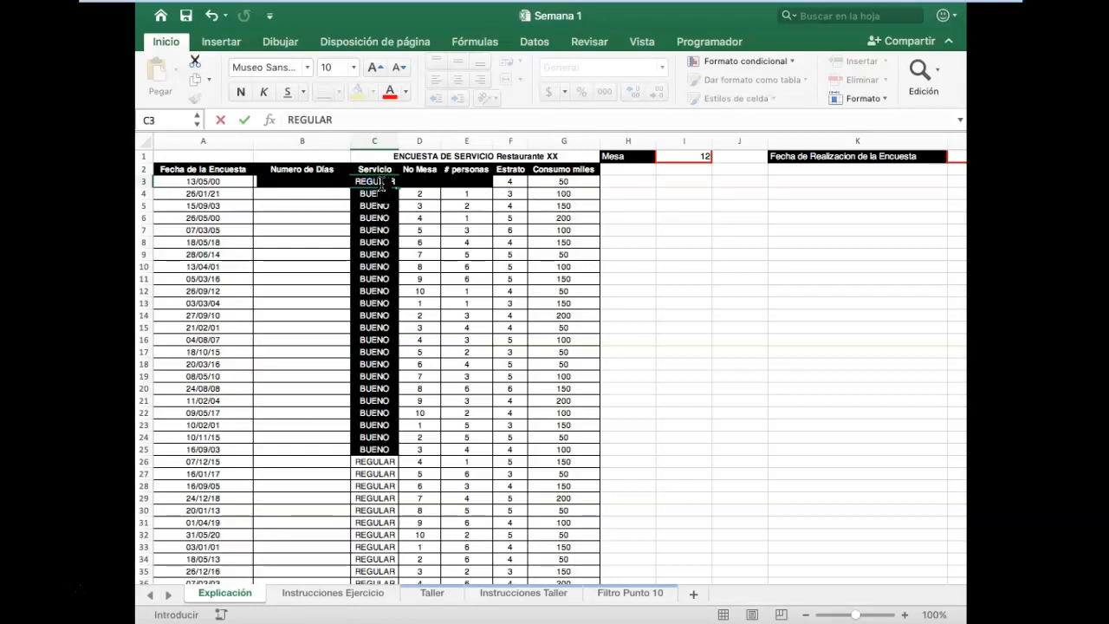
key("Return")
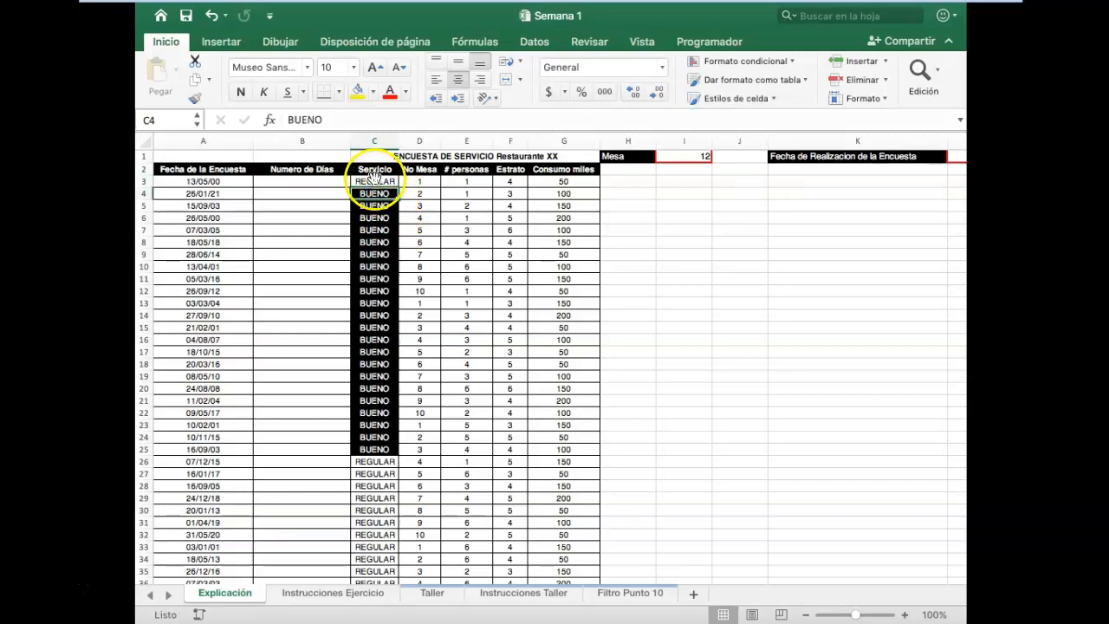
left_click(374, 183)
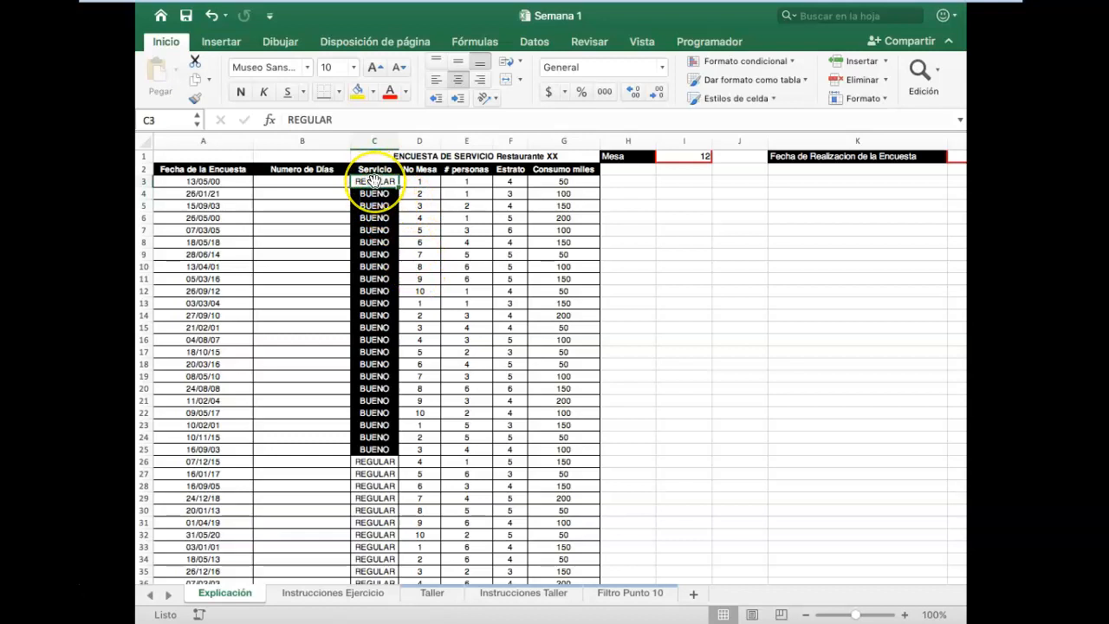
Start a new Classic-style conditional formatting rule for the Servicio ratings in C3:C52
left_click_drag(386, 183, 375, 558)
scroll(411, 371, "up", 4)
scroll(412, 371, "up", 2)
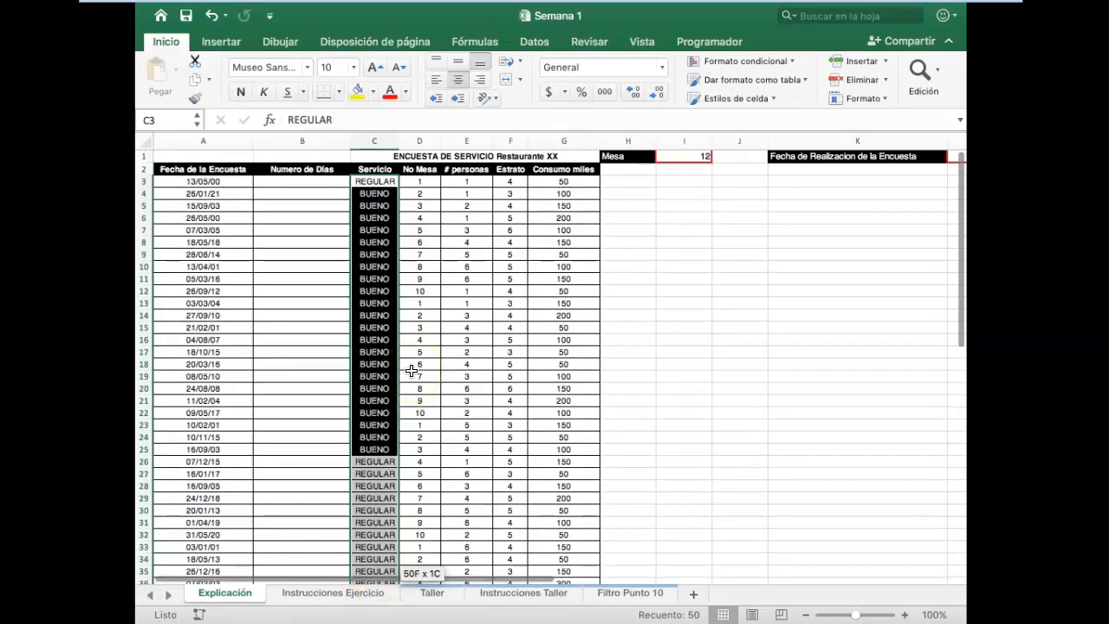
left_click(790, 65)
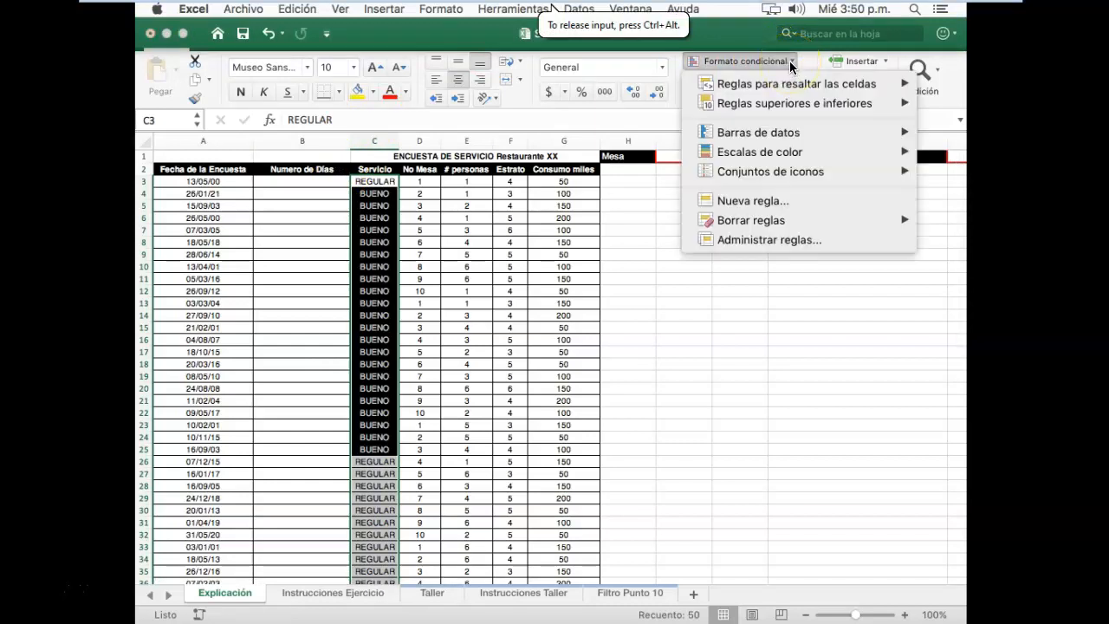
mouse_move(781, 87)
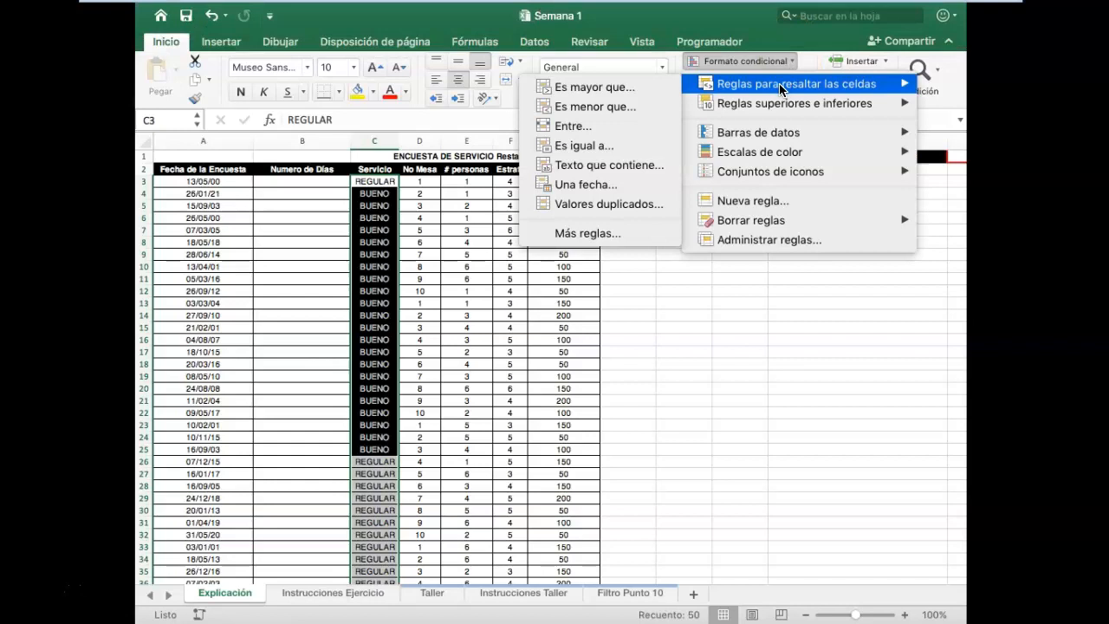
left_click(751, 203)
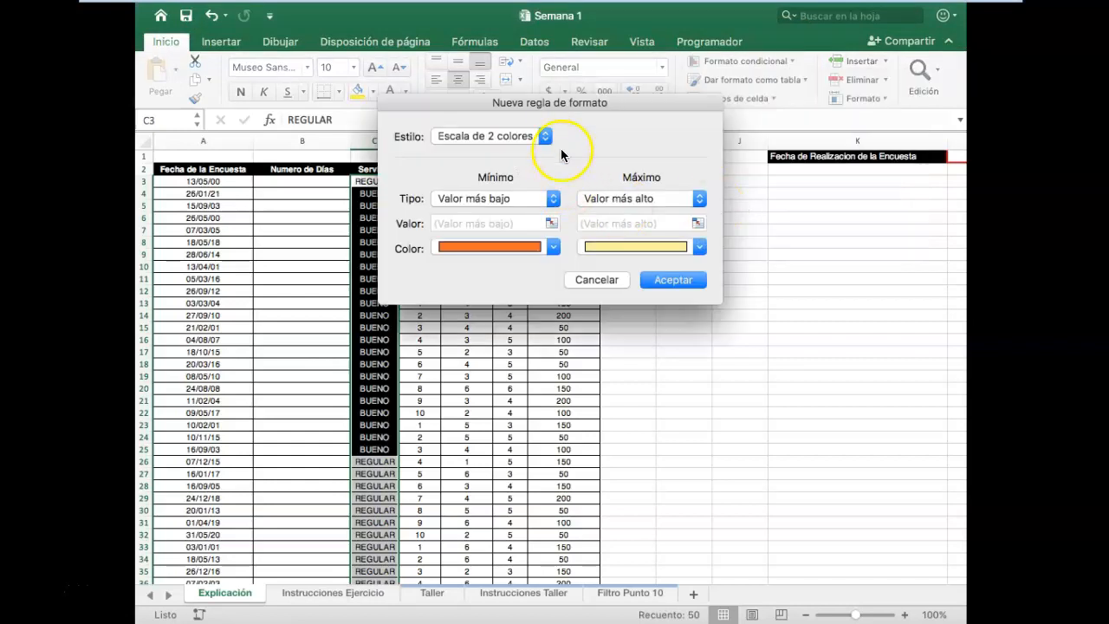
left_click(548, 143)
left_click(466, 194)
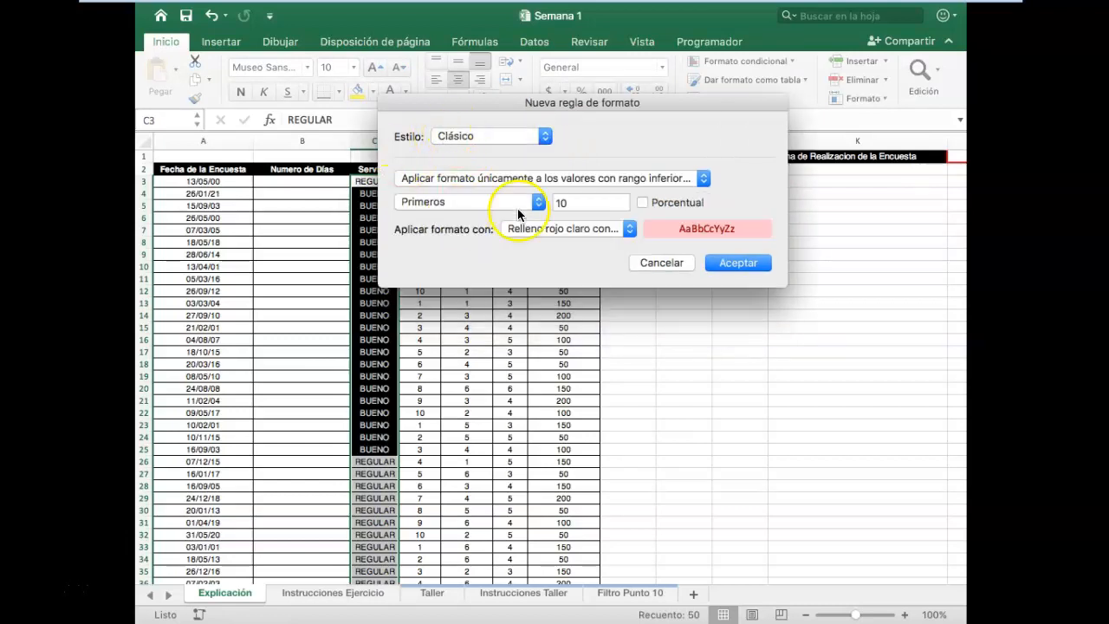
Limit the rule to cells whose specific text contains "REGULAR"
left_click(705, 179)
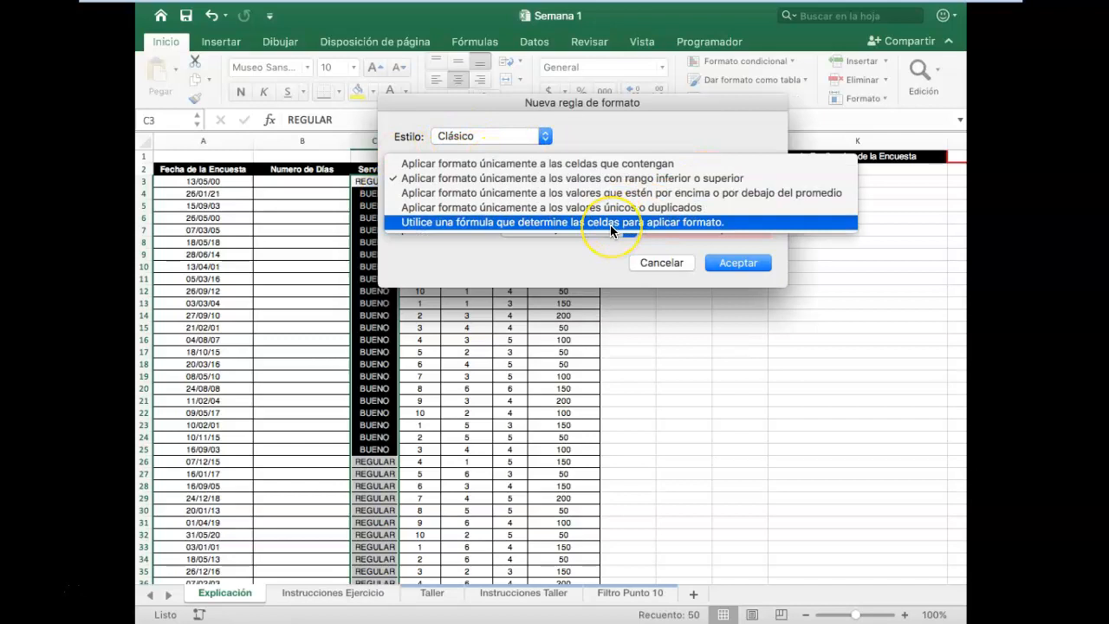
left_click(610, 224)
left_click(702, 179)
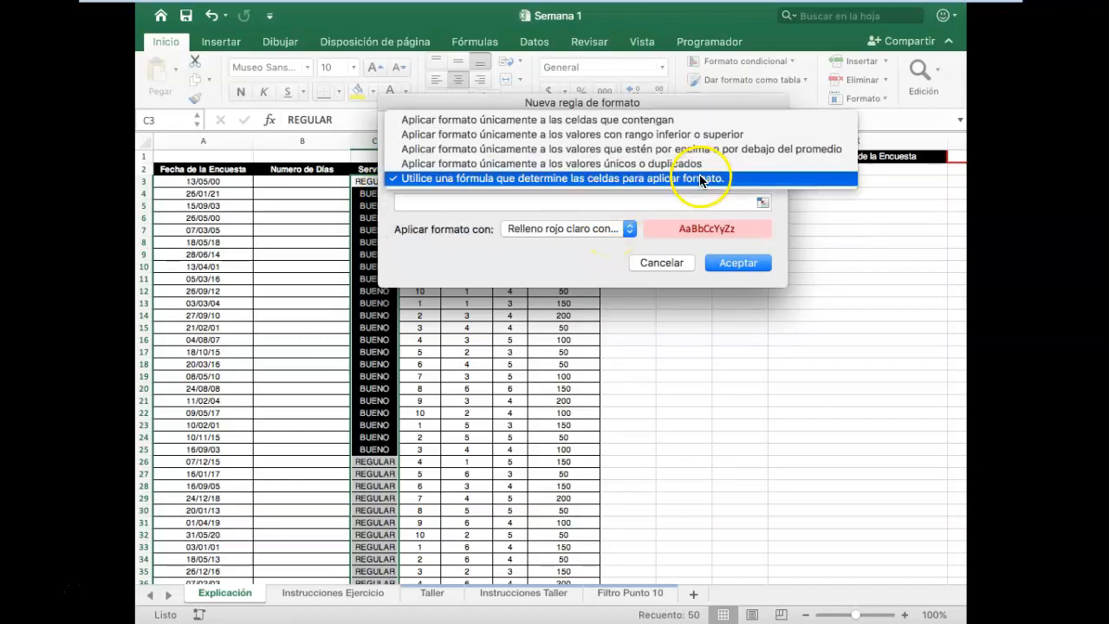
left_click(574, 121)
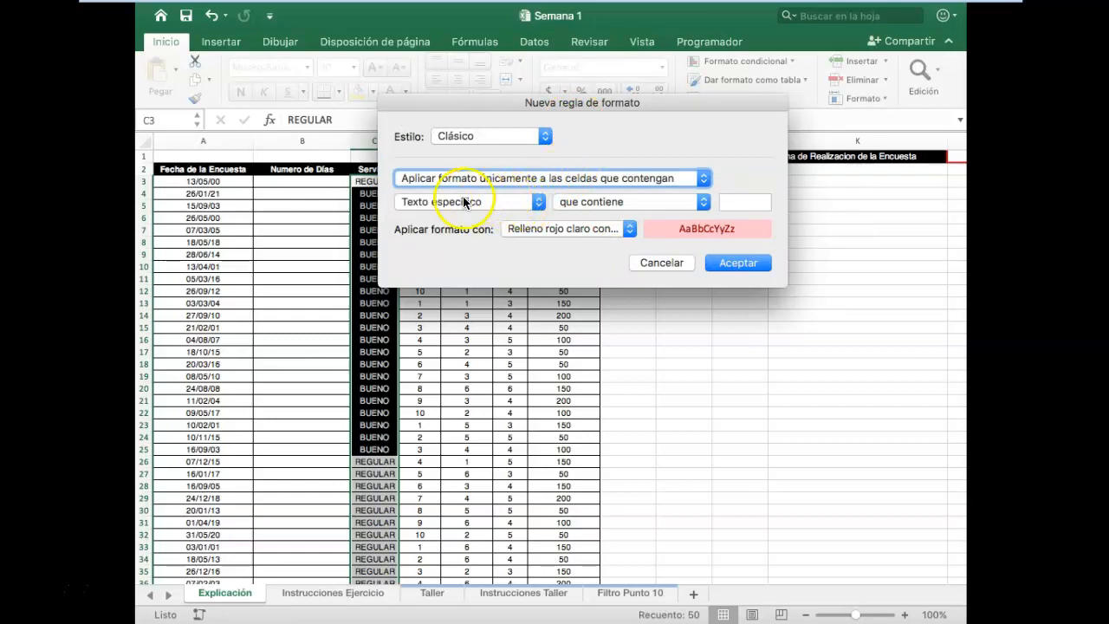
left_click(728, 202)
type("REGUL")
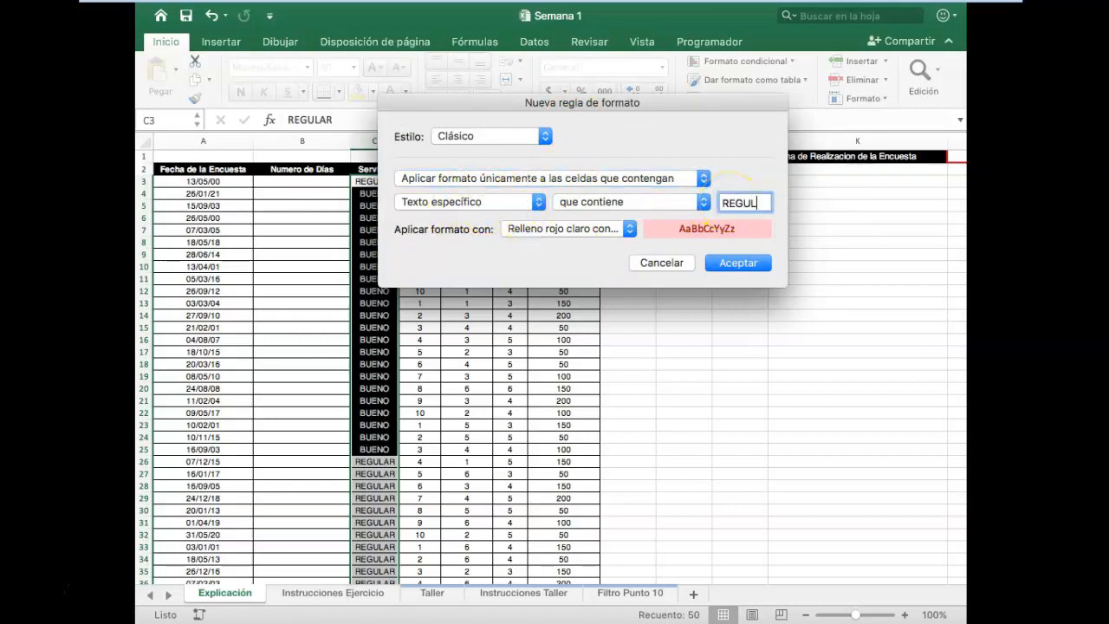
type("AR")
Choose the light red fill for the "REGULAR" rule, apply it to the Servicio column and check the coloured cells
left_click(629, 230)
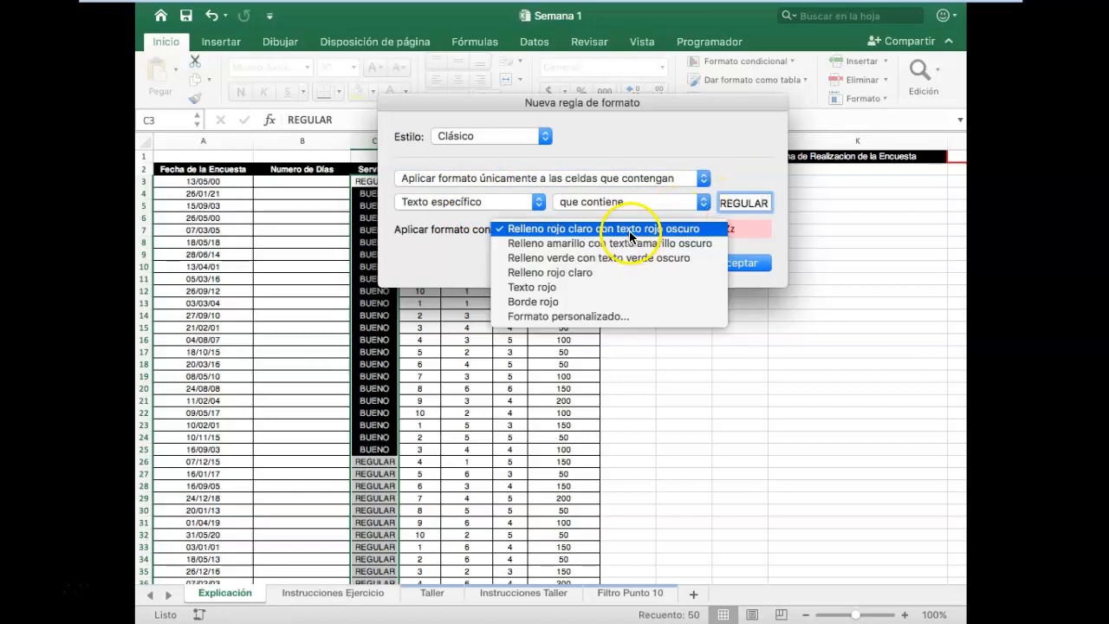
left_click(615, 274)
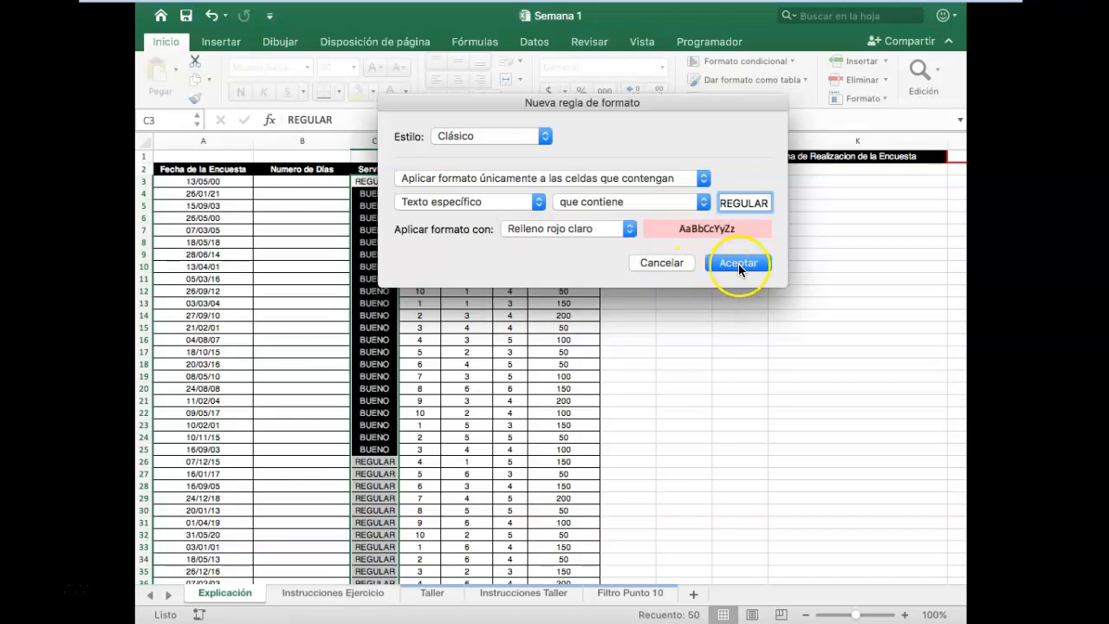
left_click(738, 263)
scroll(393, 436, "down", 1)
scroll(393, 436, "down", 3)
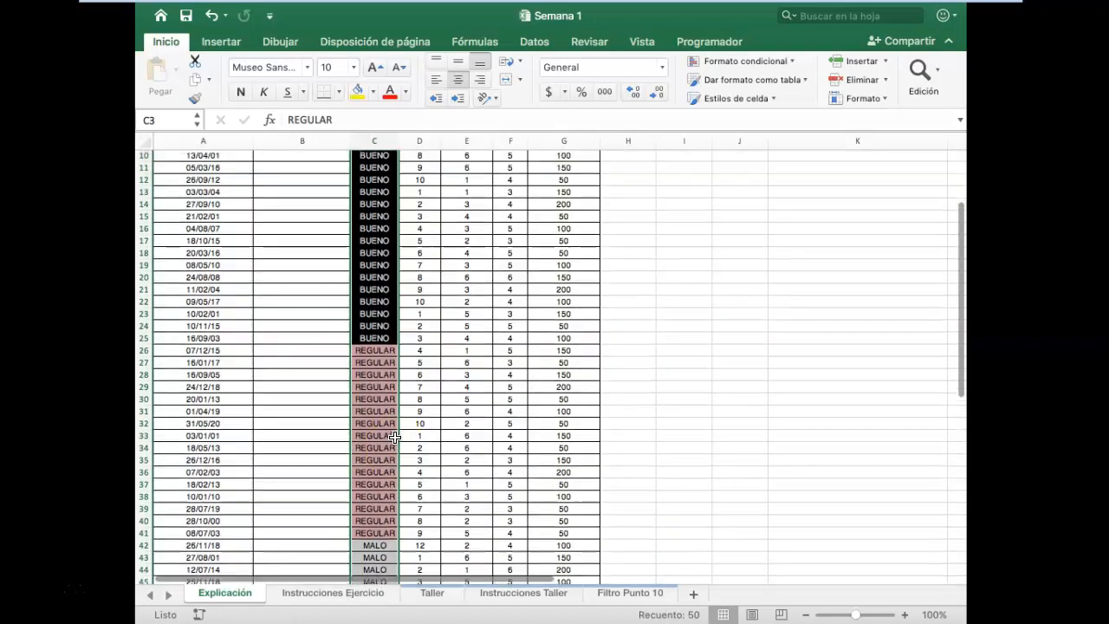
scroll(395, 438, "up", 1)
scroll(394, 437, "up", 2)
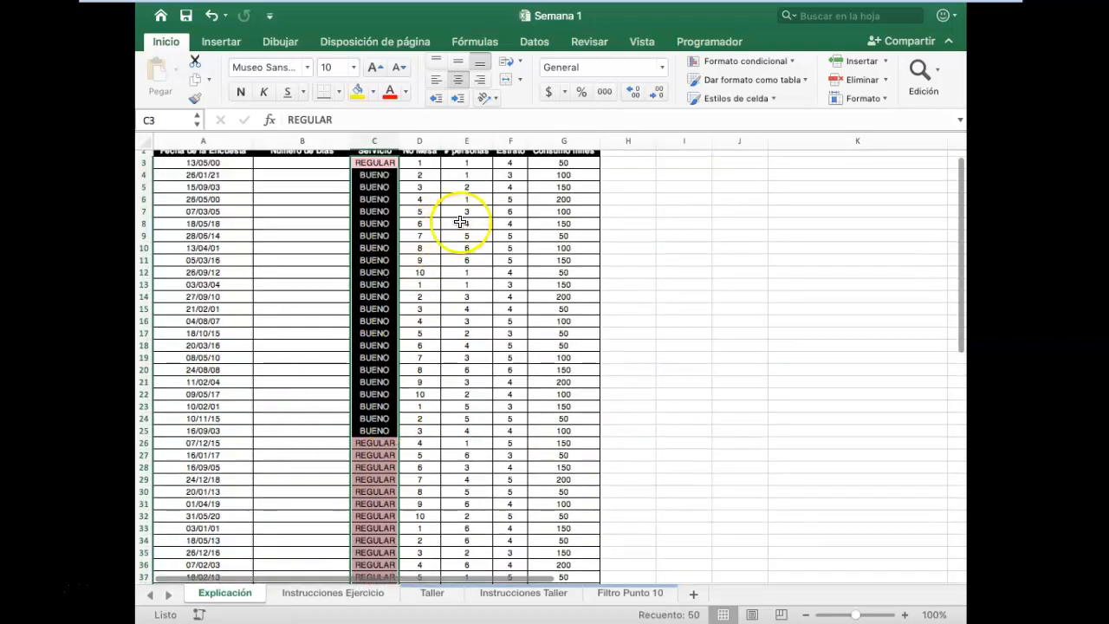
left_click(466, 163)
scroll(512, 314, "up", 2)
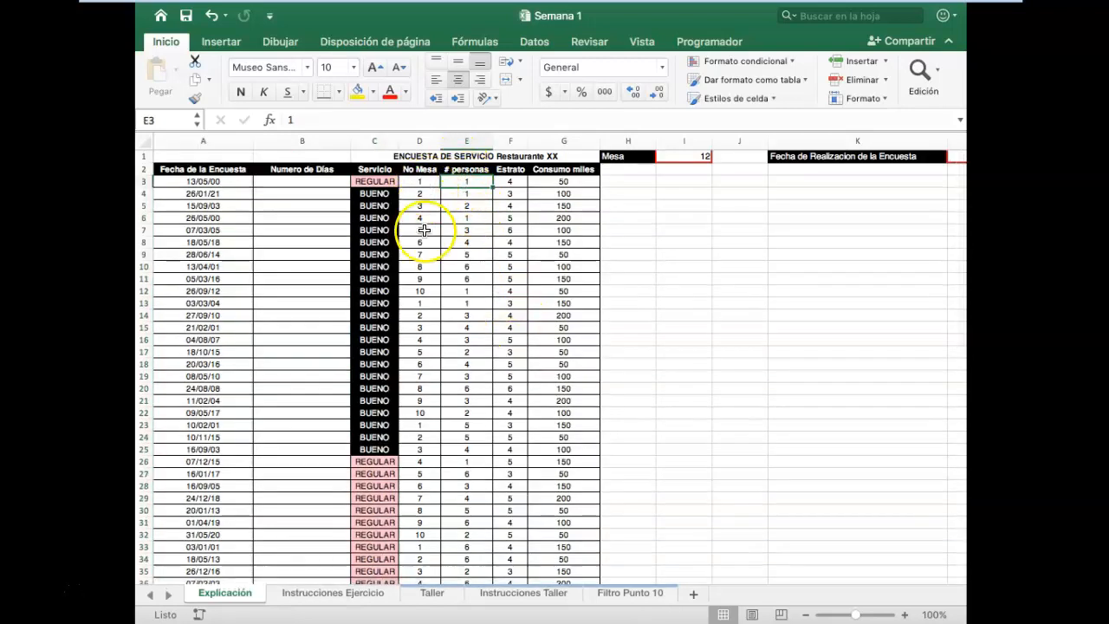
Set the No Mesa value of the first MALO entry, cell D42, to 10
scroll(415, 383, "down", 5)
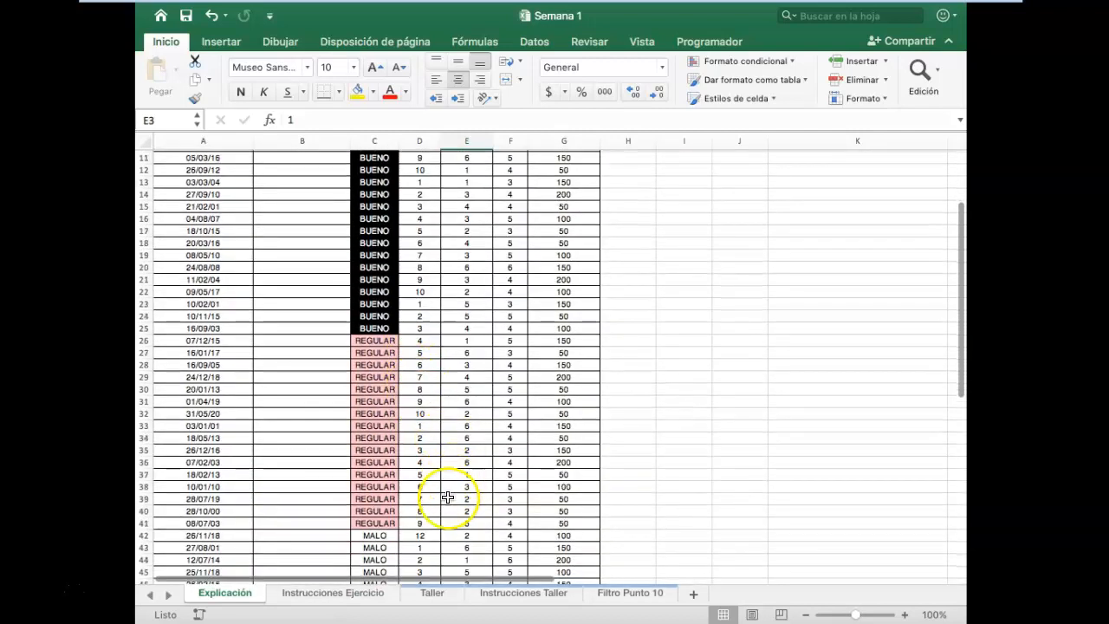
left_click(424, 534)
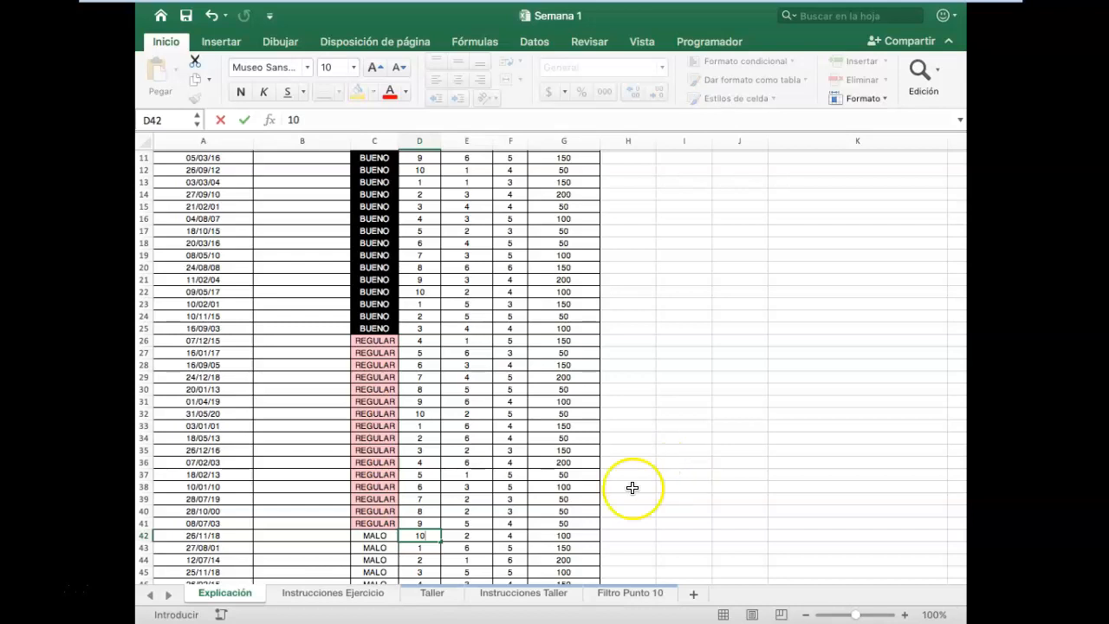
scroll(441, 425, "up", 5)
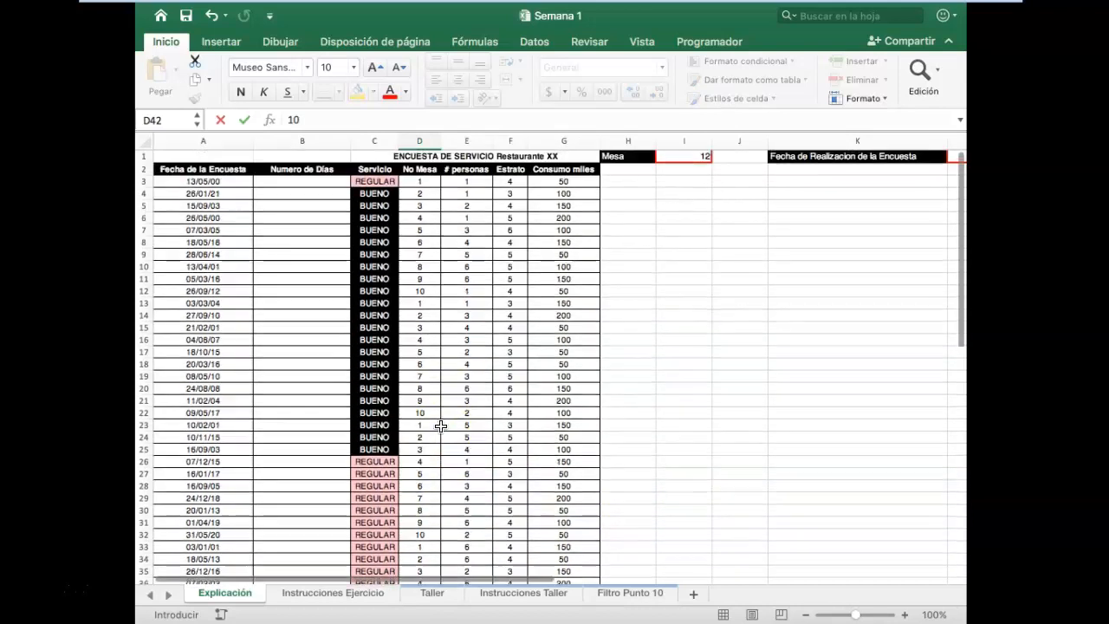
left_click(424, 182)
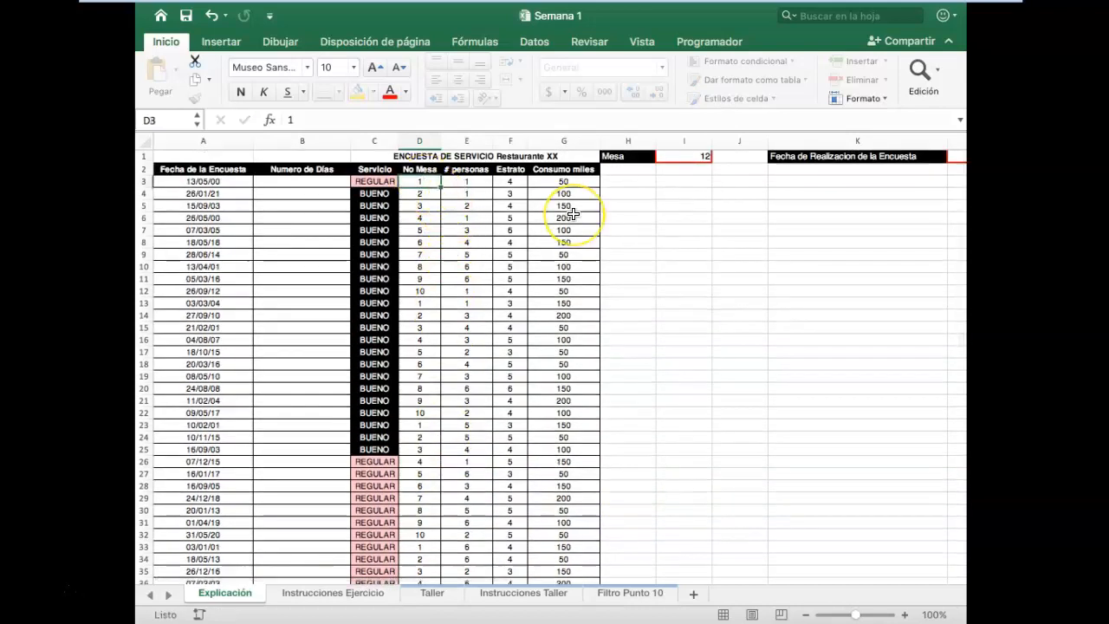
Start a bottom-percent conditional formatting rule on the No Mesa values in D3:D52
left_click_drag(430, 183, 431, 294)
scroll(426, 287, "up", 5)
scroll(431, 294, "up", 5)
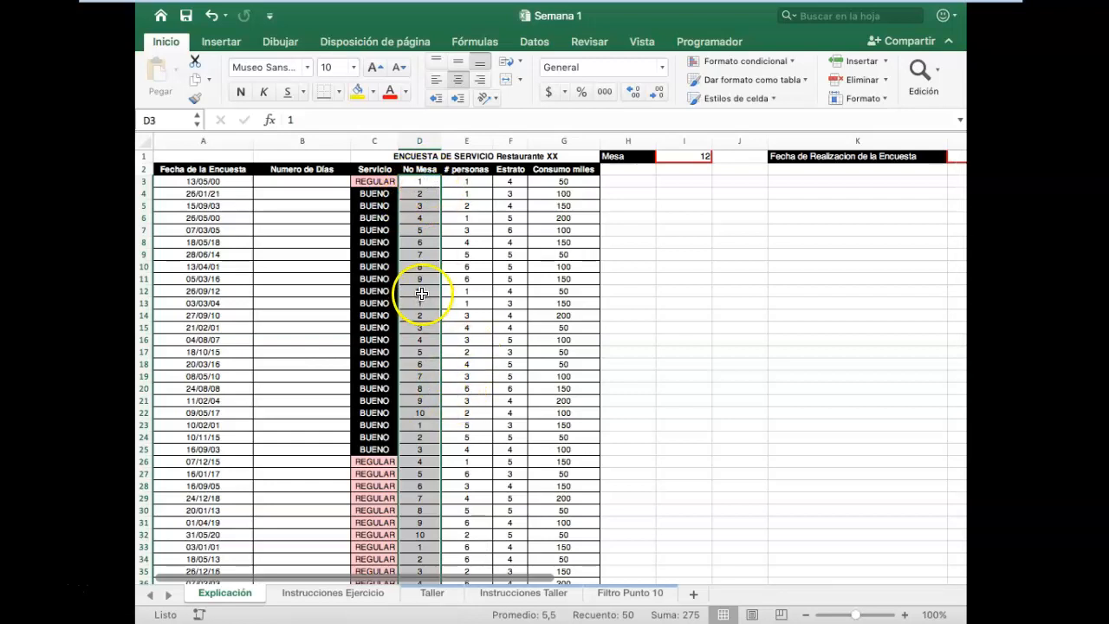
left_click(786, 66)
mouse_move(791, 103)
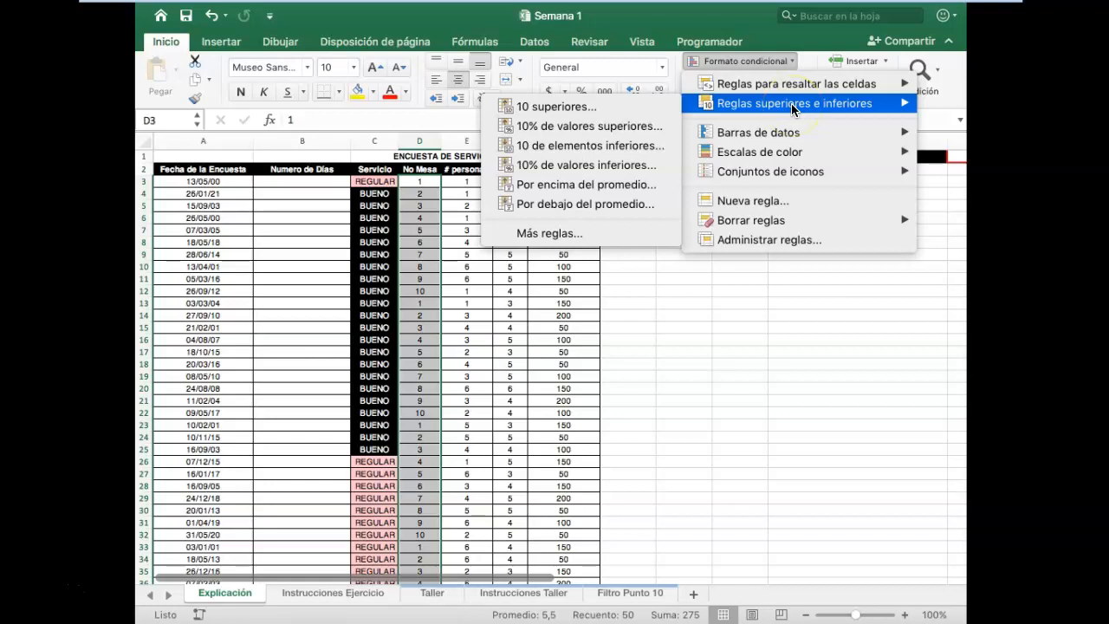
left_click(600, 166)
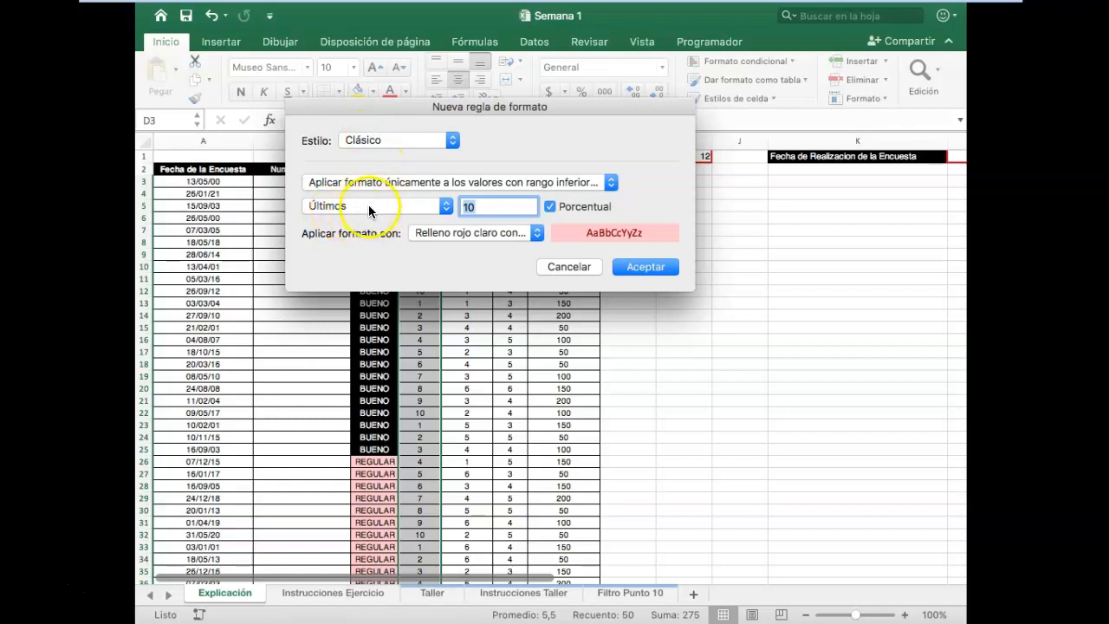
Set the bottom-values rule to 20 percent, apply it to the No Mesa column and check the first ten tables
key("BackSpace")
key("BackSpace")
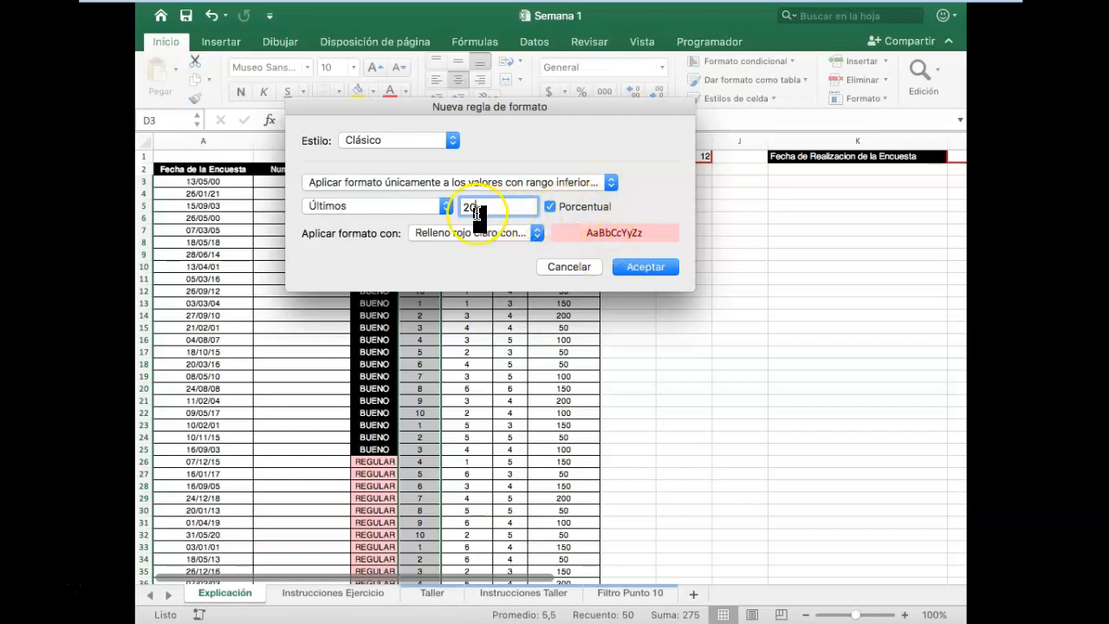
left_click(646, 269)
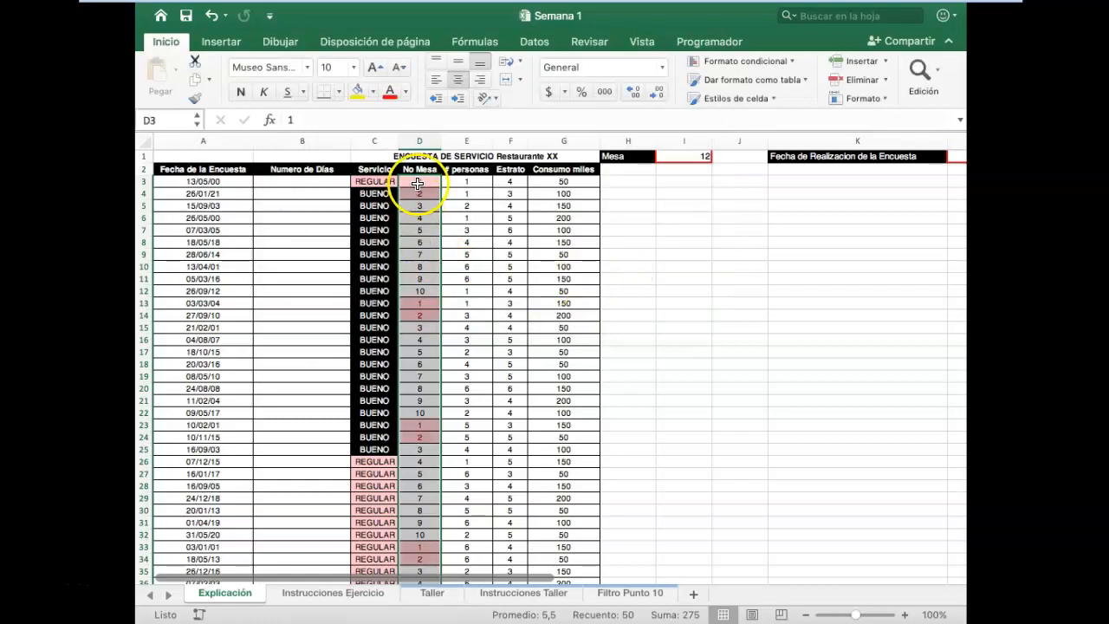
left_click(420, 178)
left_click_drag(420, 177, 421, 293)
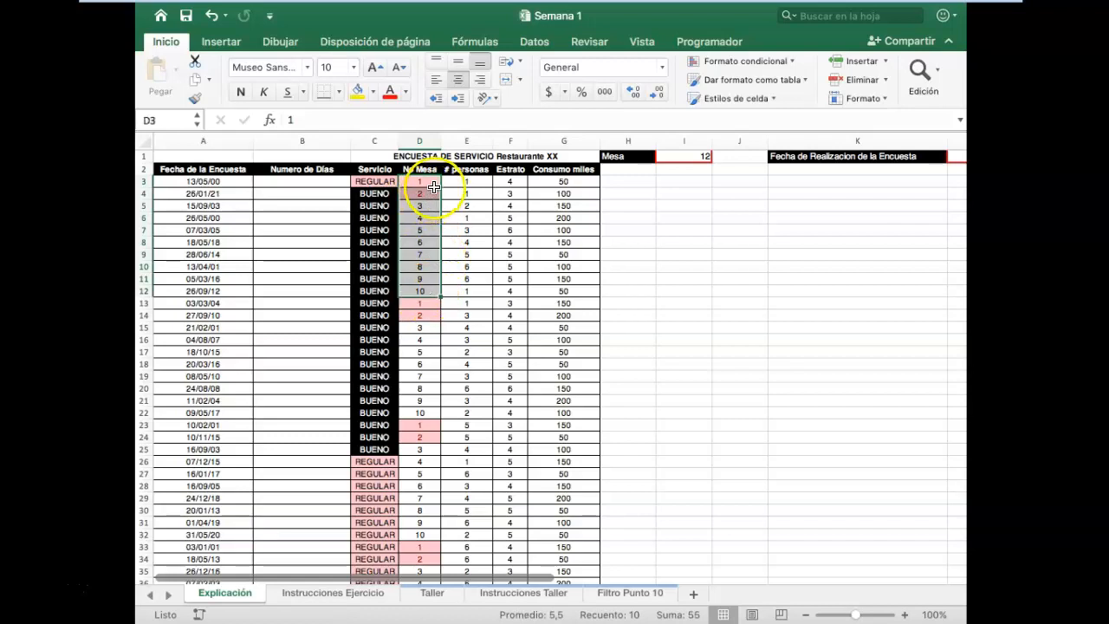
left_click(424, 194)
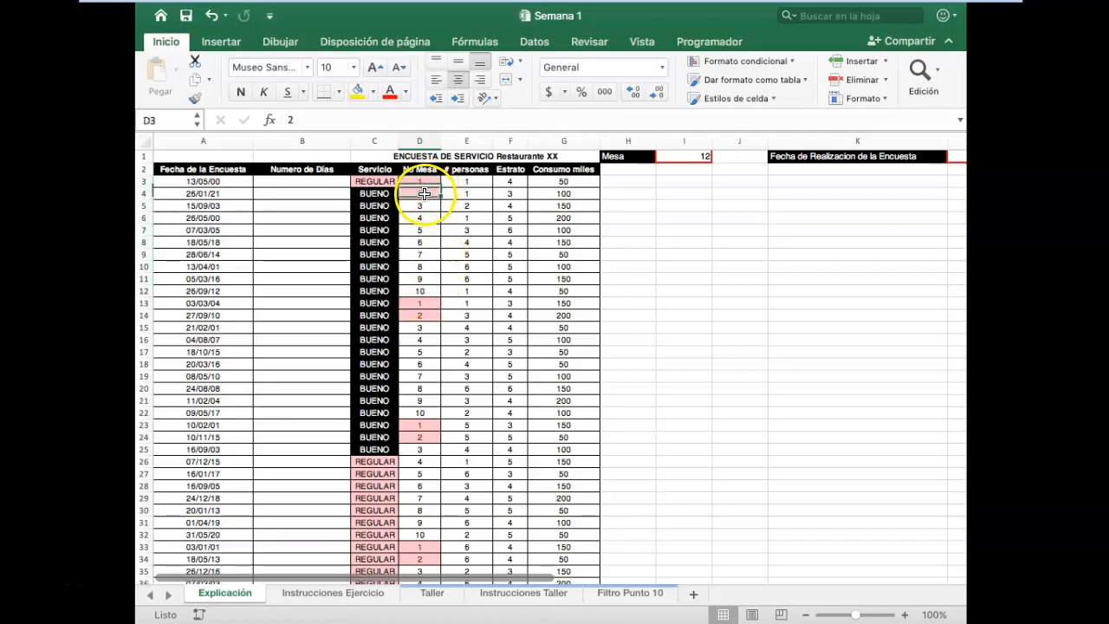
left_click(425, 182)
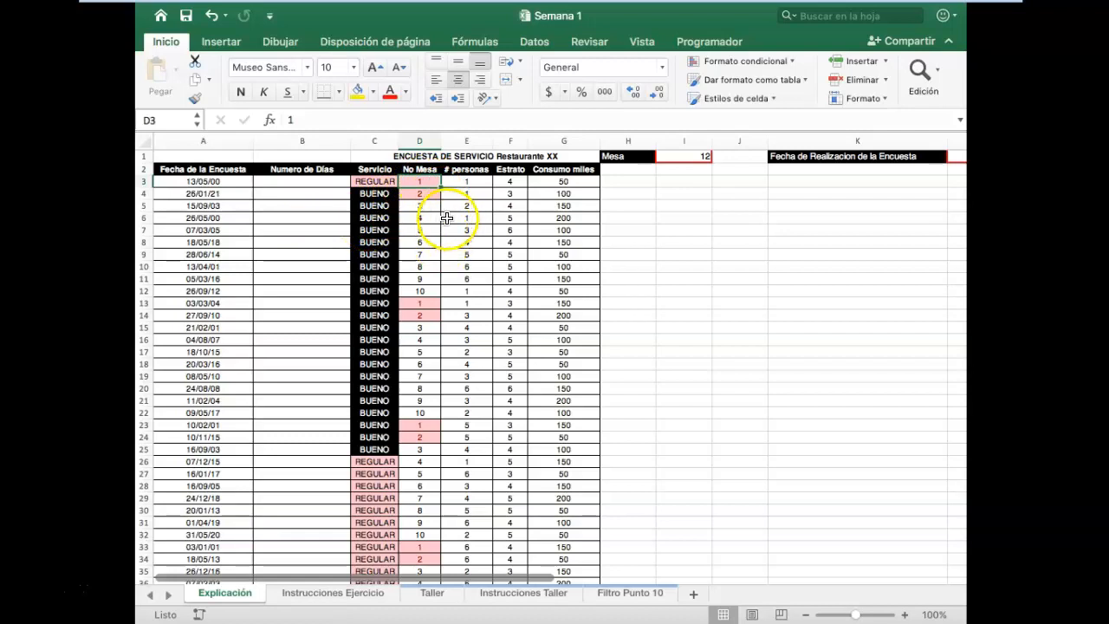
Start an above-average conditional formatting rule on the # personas values in E3:E52
left_click(469, 180)
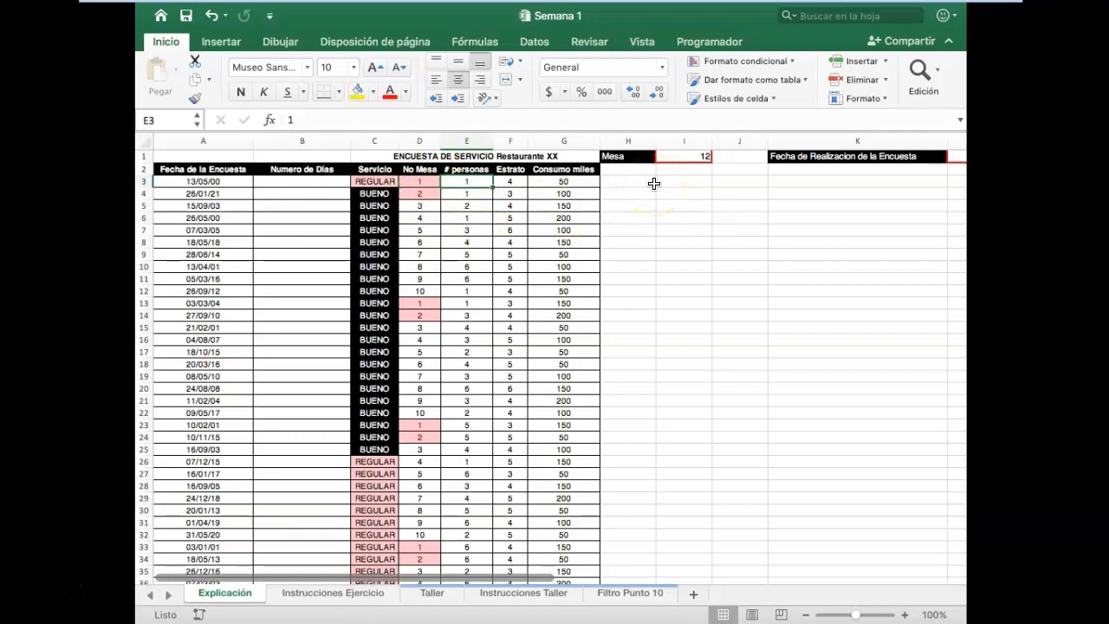
left_click_drag(464, 182, 468, 546)
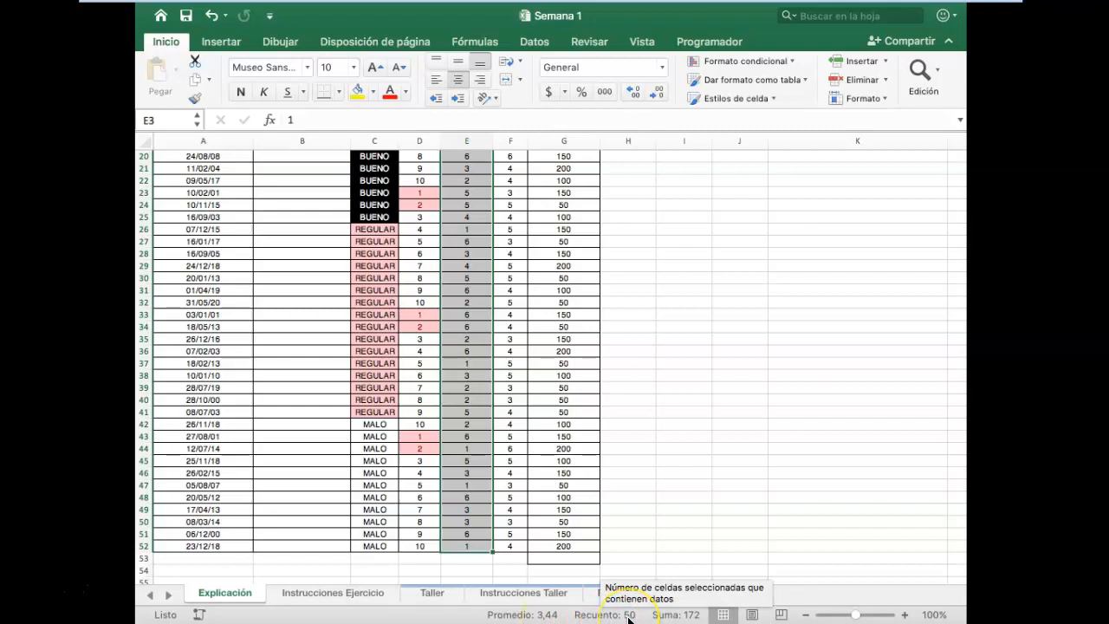
scroll(753, 404, "up", 8)
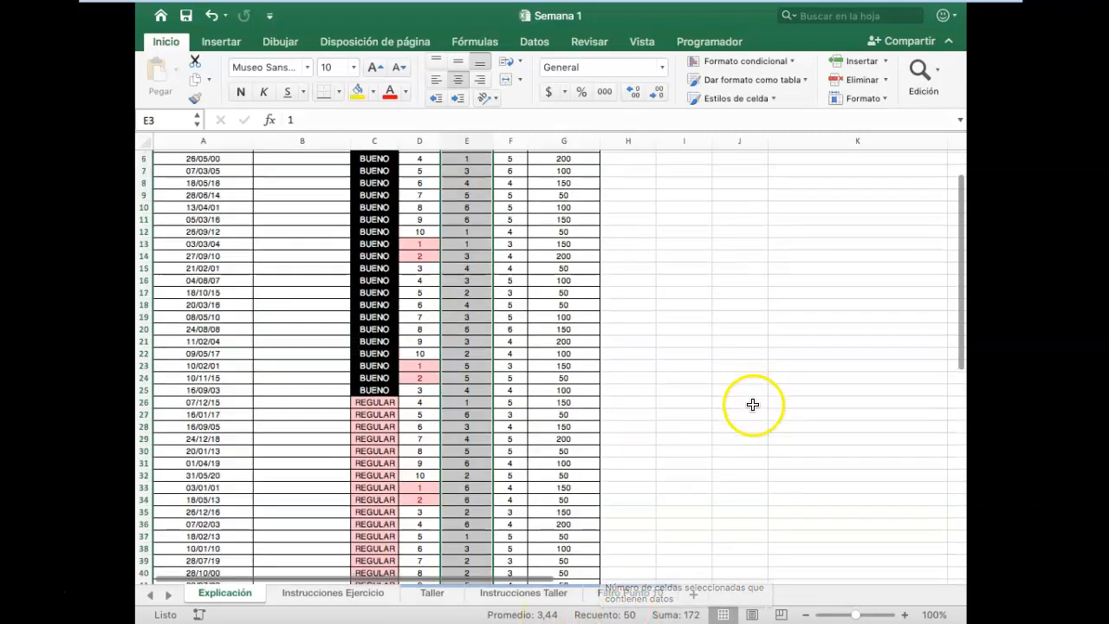
left_click(788, 63)
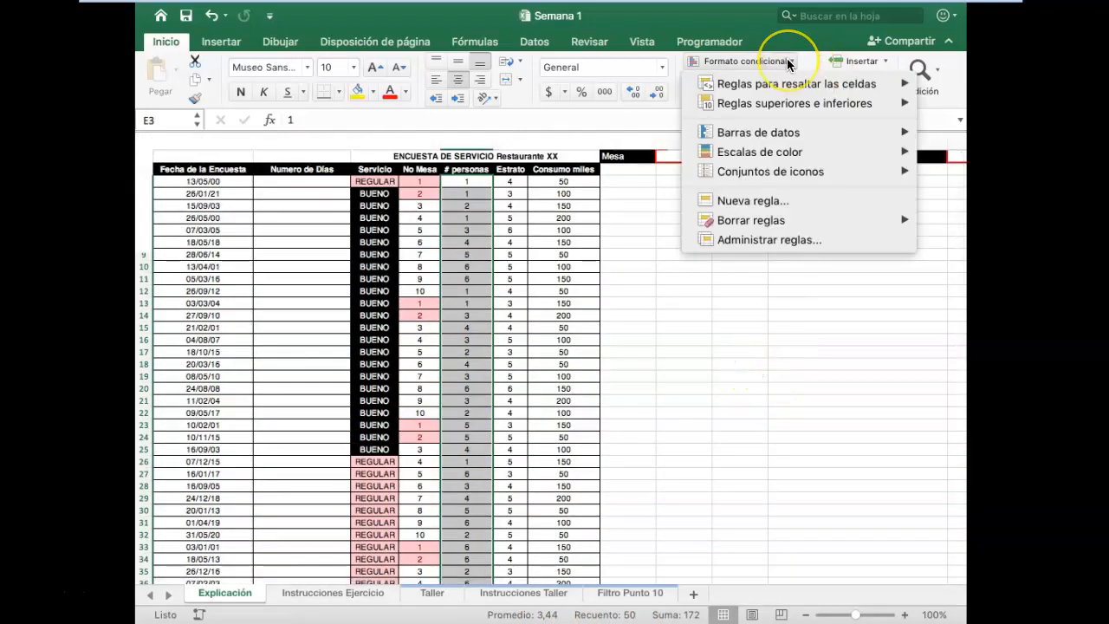
left_click(788, 108)
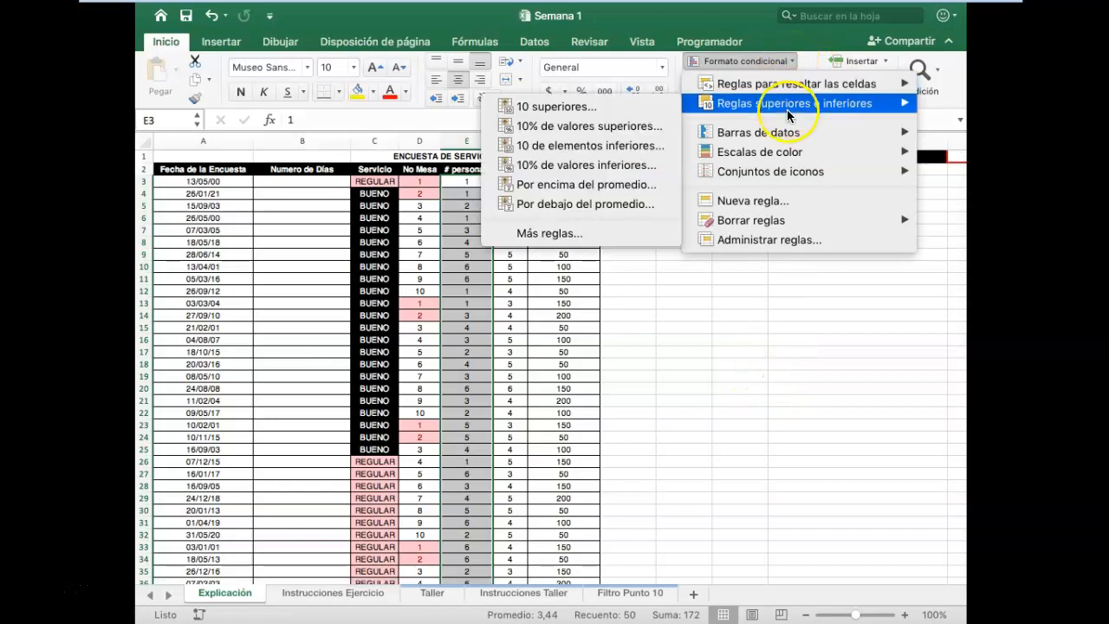
left_click(556, 194)
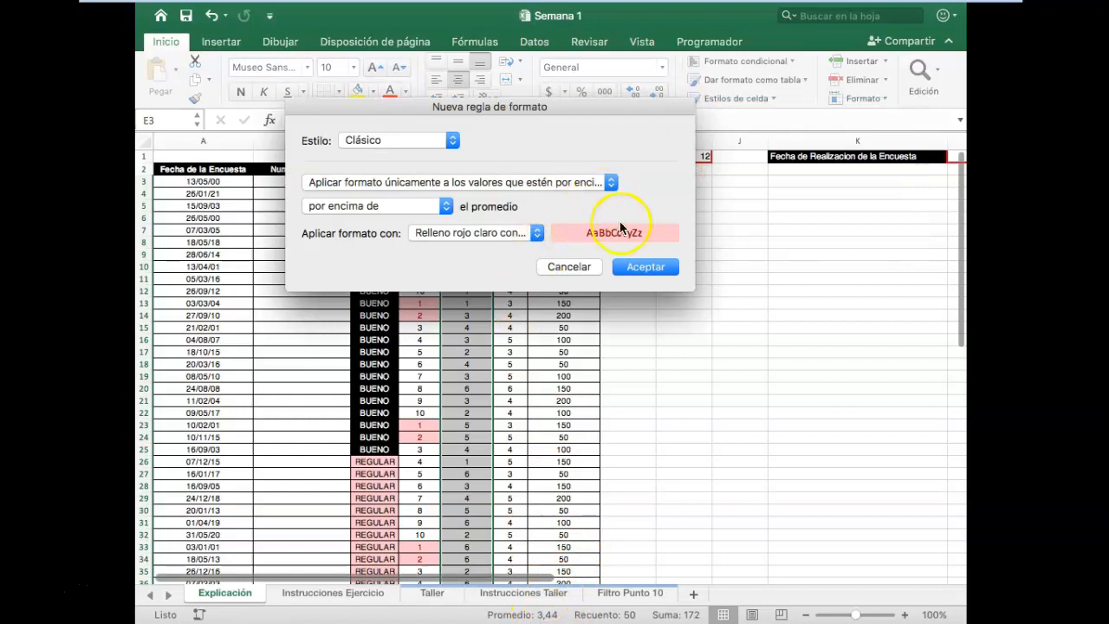
Format the above-average values with green fill and dark green text, and apply the rule to the # personas column
left_click(537, 234)
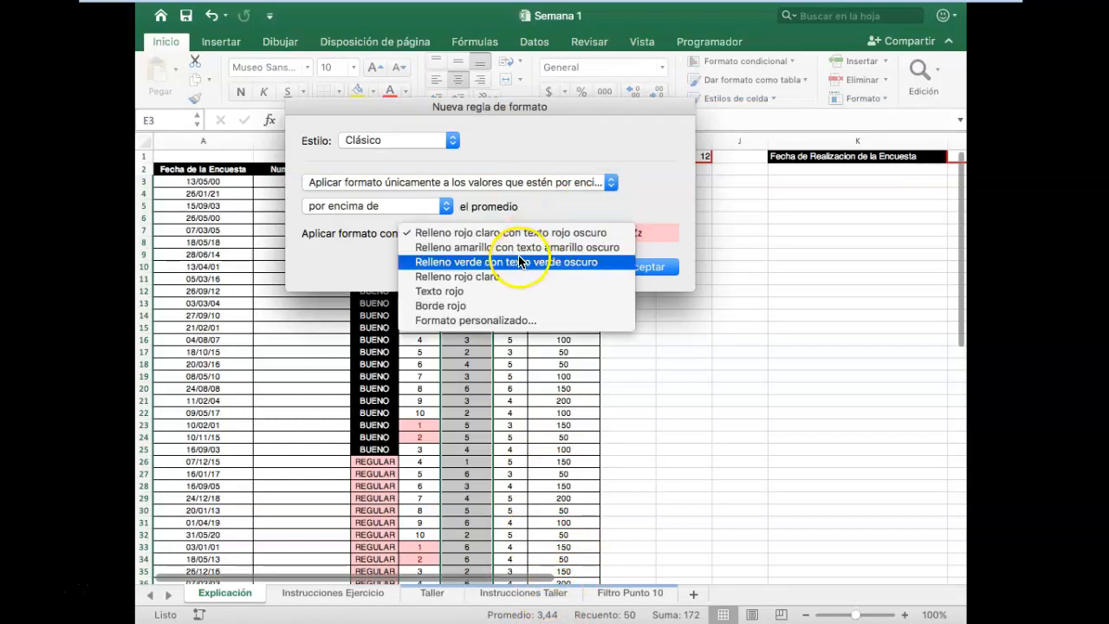
left_click(521, 264)
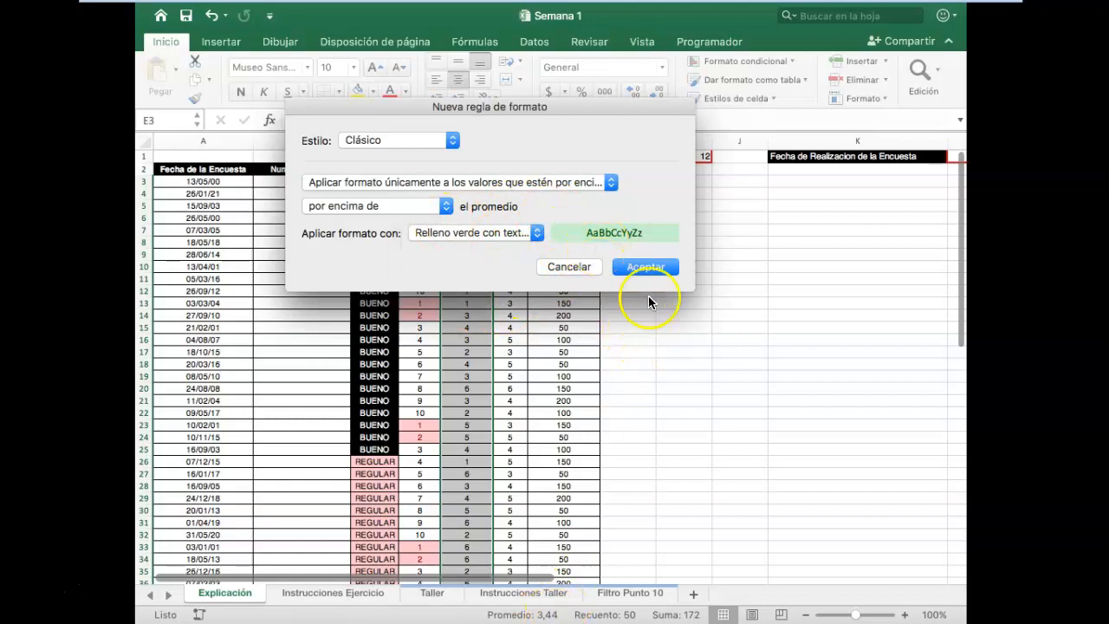
left_click(647, 268)
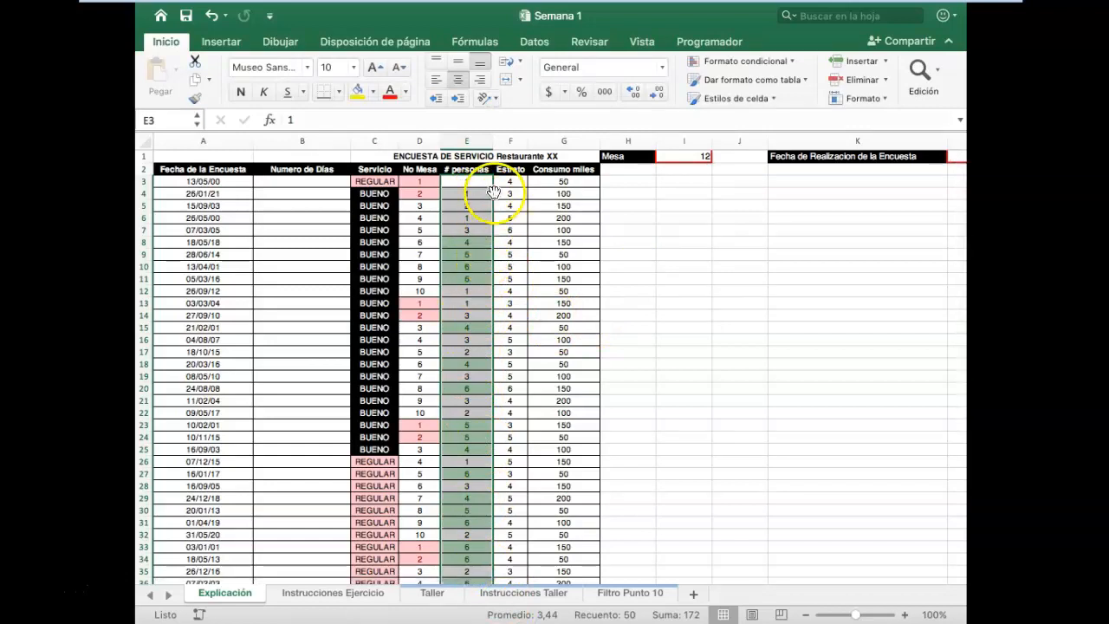
Add blue gradient data bars to the Consumo miles values in G3:G52 and review the bars down the column
left_click(555, 183)
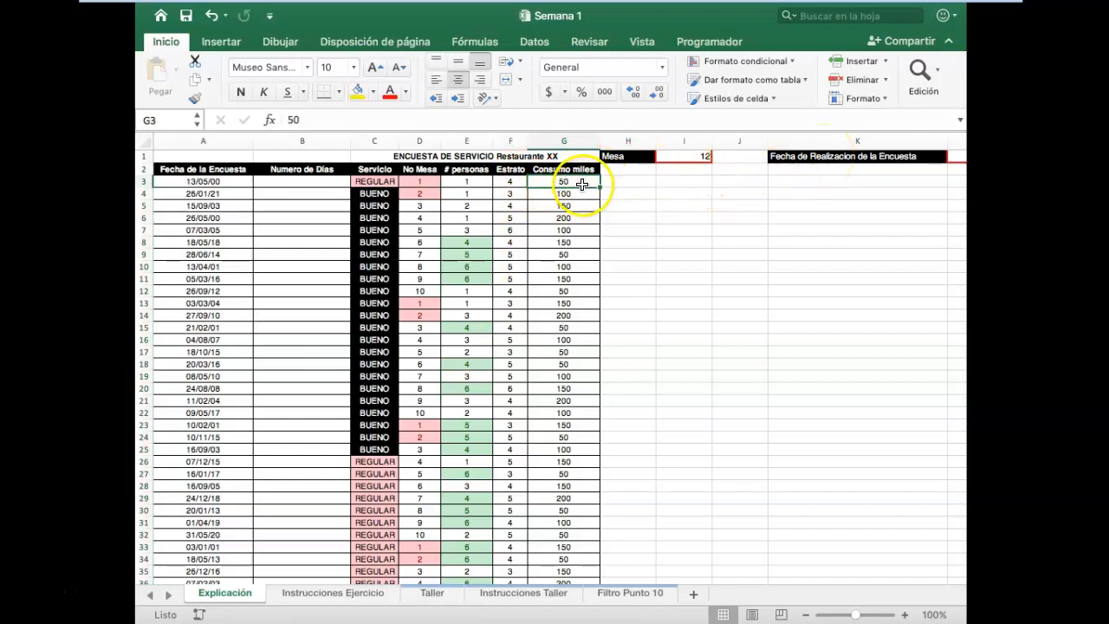
left_click_drag(564, 182, 573, 596)
left_click_drag(580, 526, 565, 493)
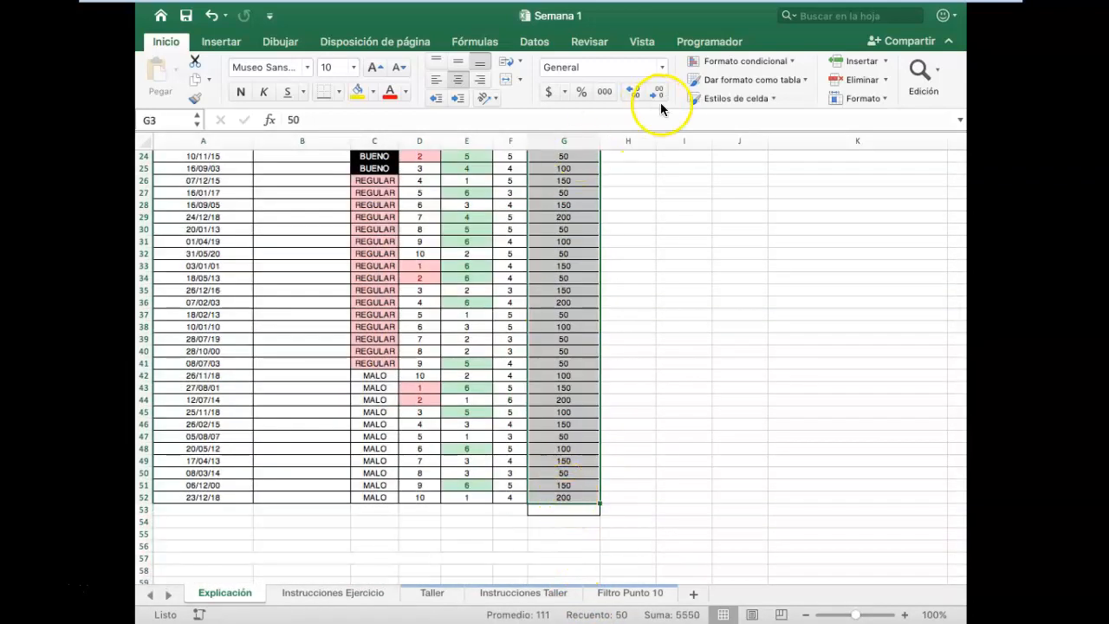
left_click(793, 62)
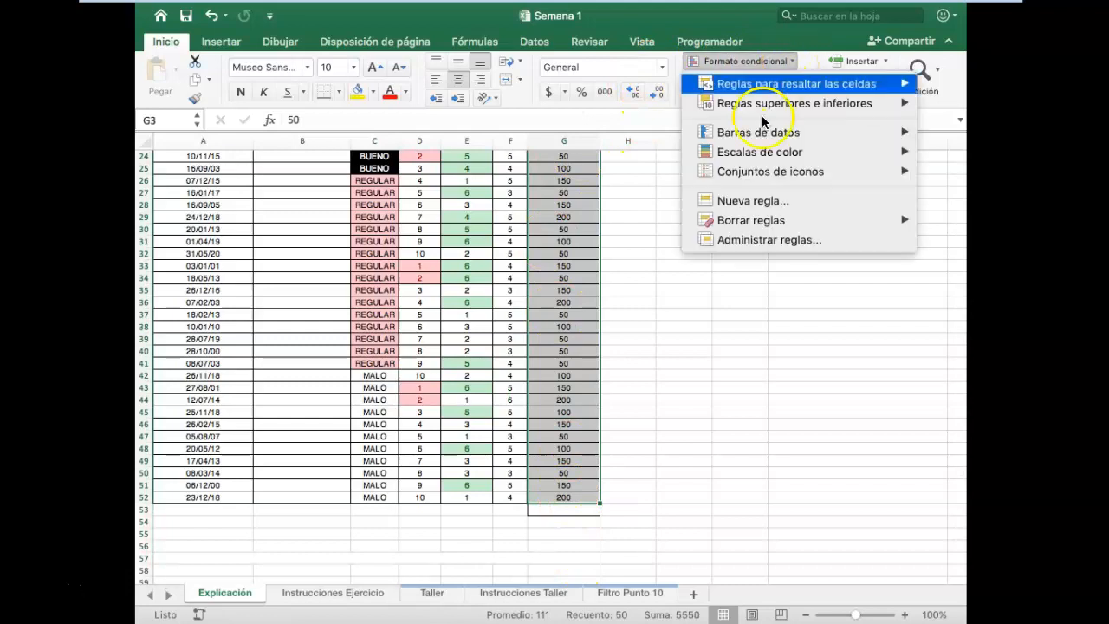
mouse_move(766, 135)
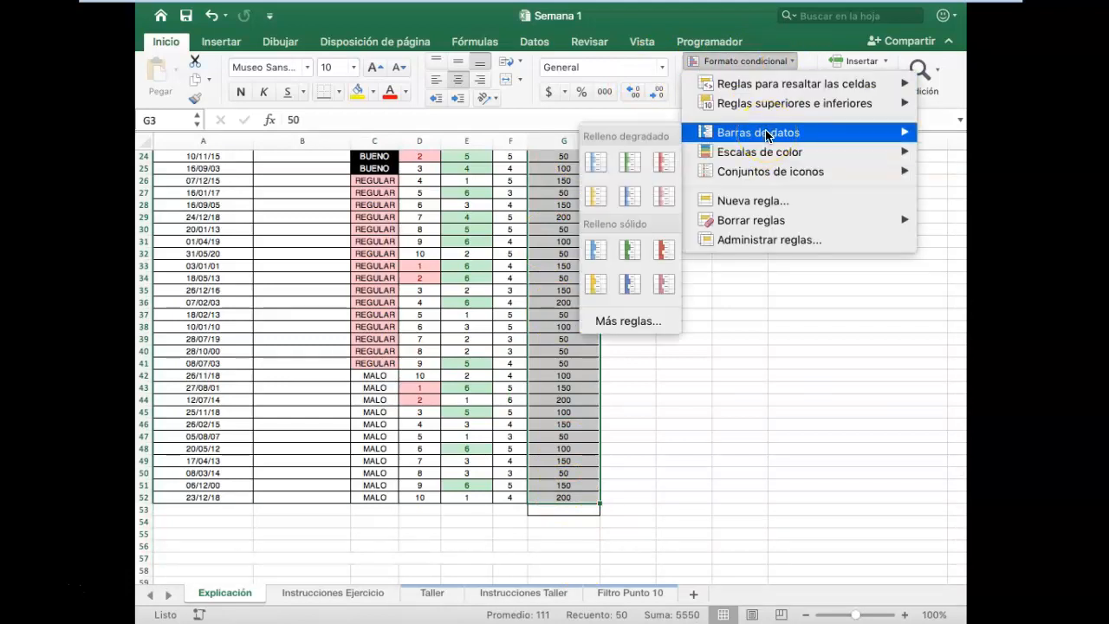
left_click(598, 164)
scroll(581, 294, "up", 3)
scroll(587, 296, "up", 5)
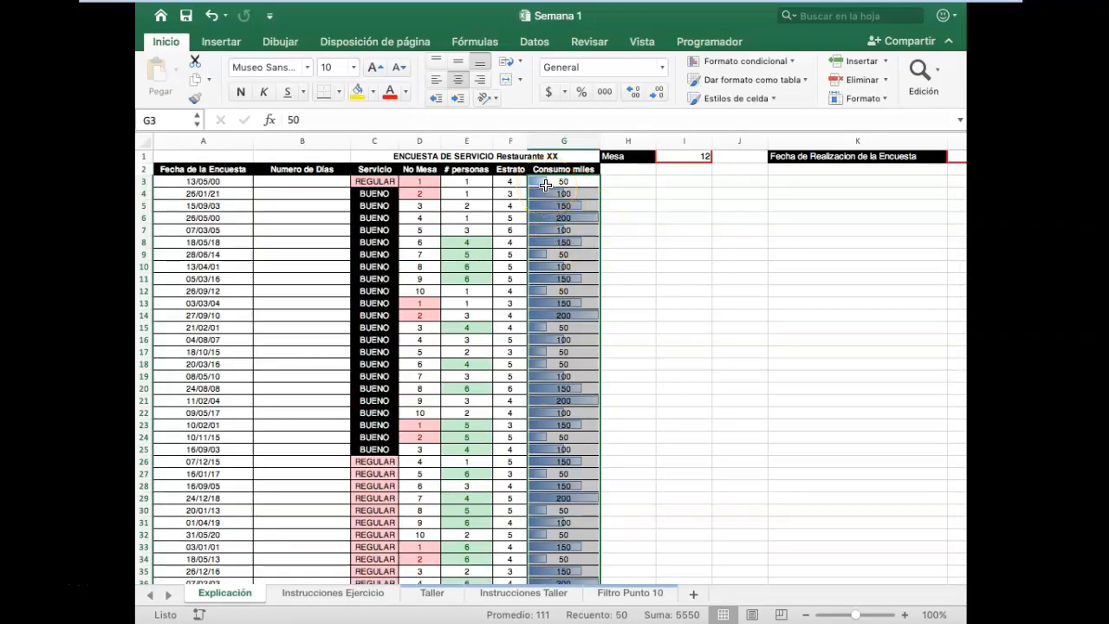
scroll(547, 202, "down", 10)
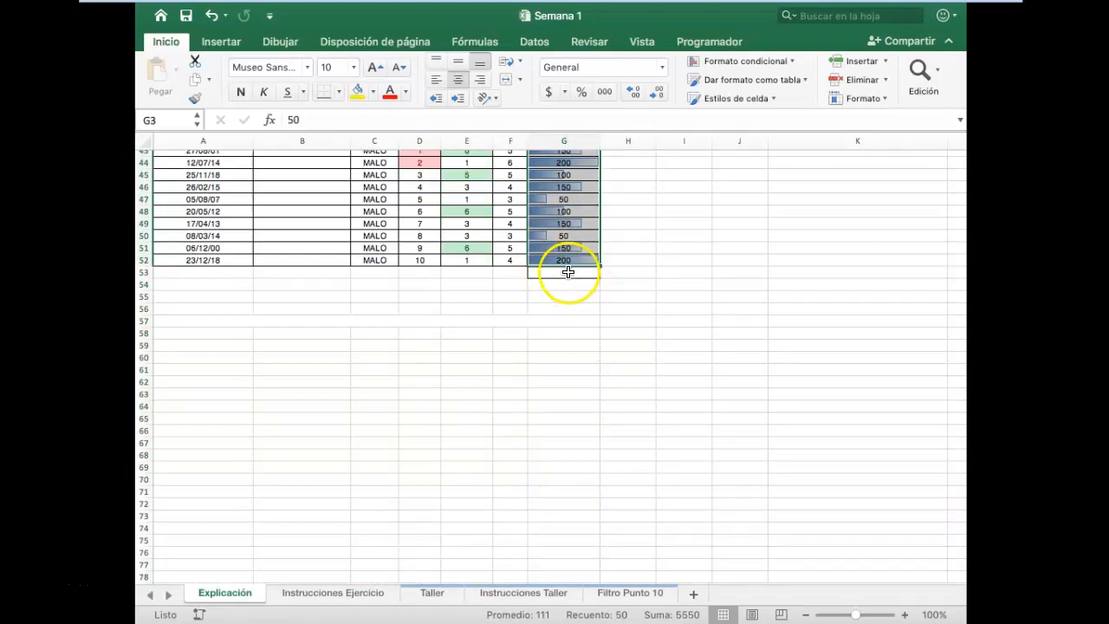
scroll(611, 259, "up", 15)
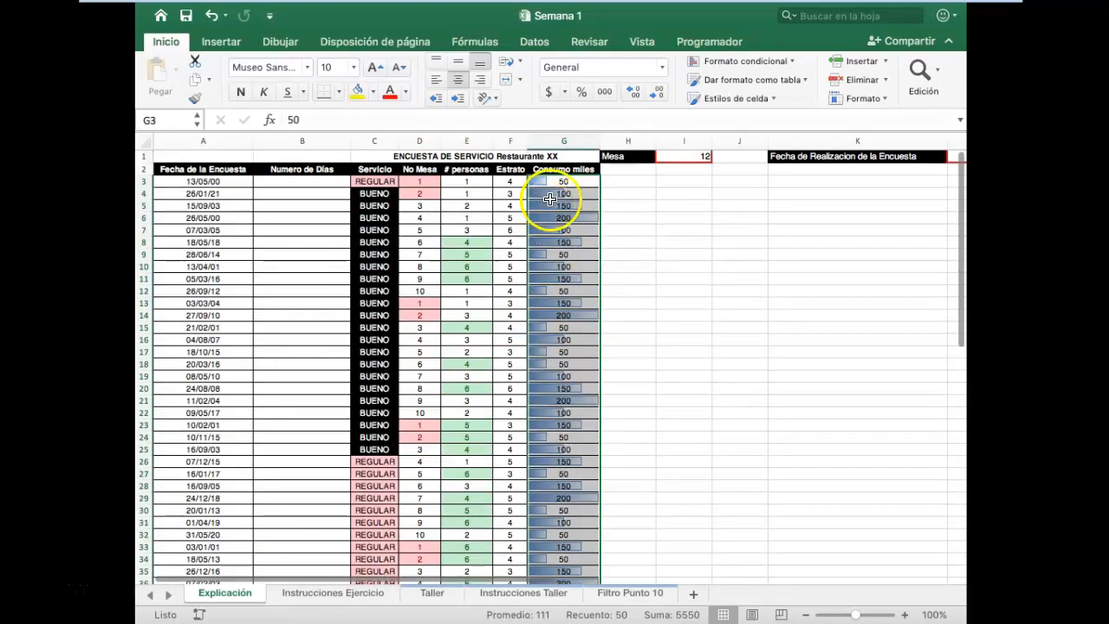
Clear the conditional formatting rules from the selected Consumo miles cells only
left_click(789, 67)
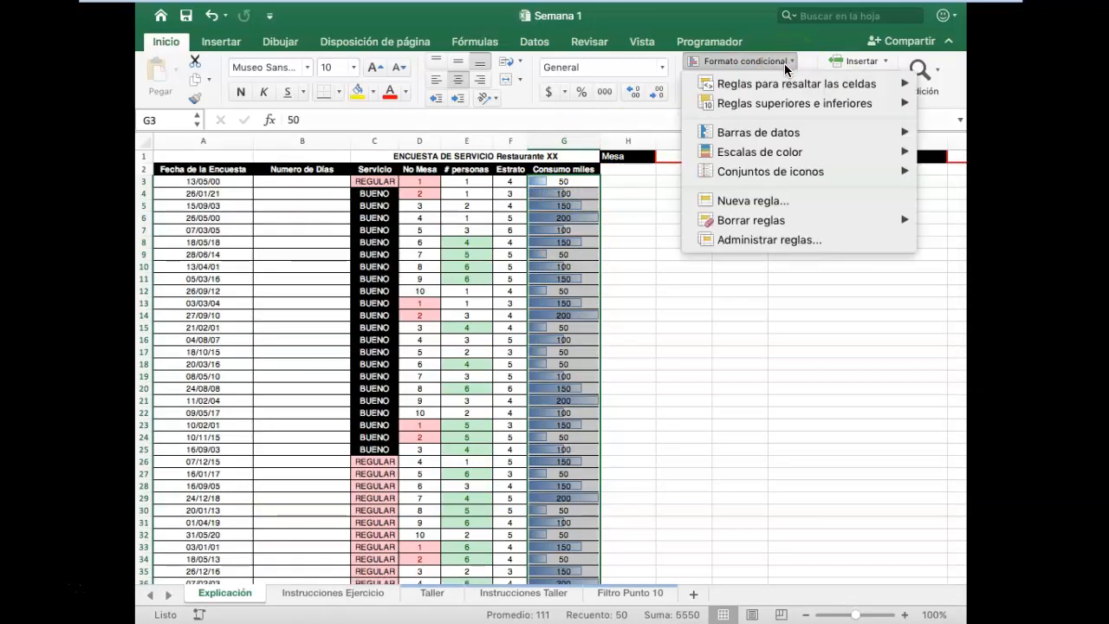
mouse_move(748, 232)
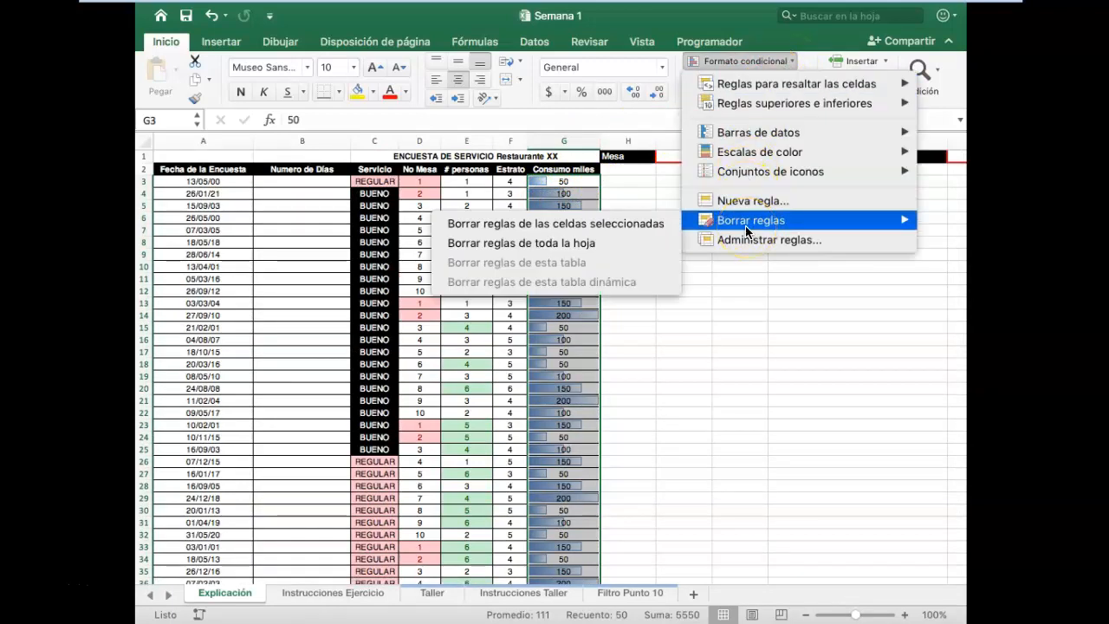
left_click(620, 225)
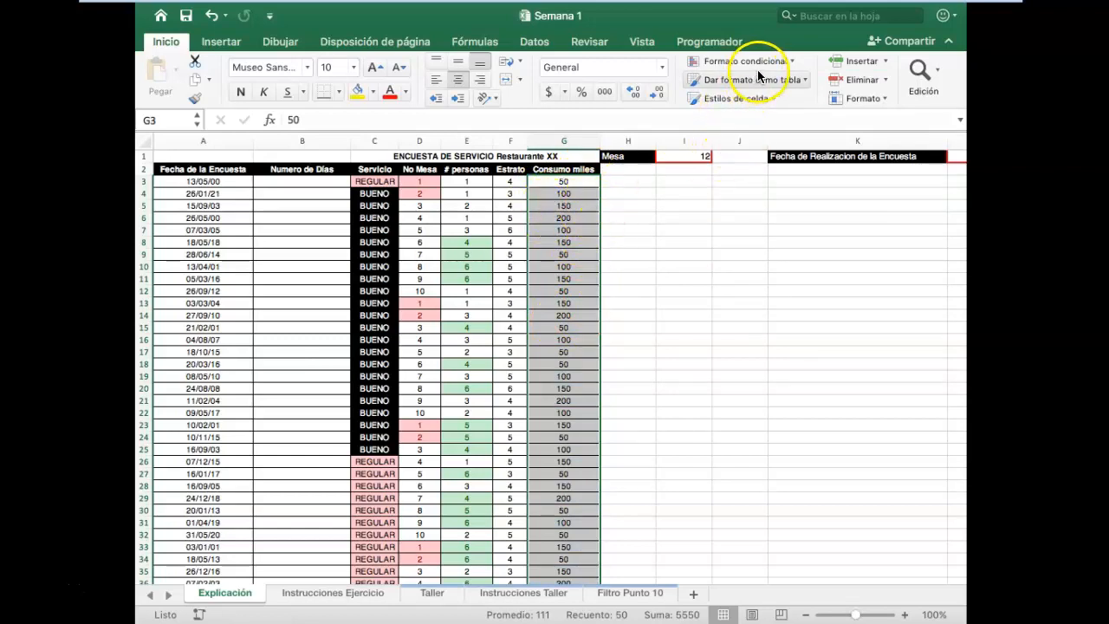
Apply the unrimmed green, yellow and red traffic-light icon set to the Consumo miles values in G3:G52
left_click(787, 62)
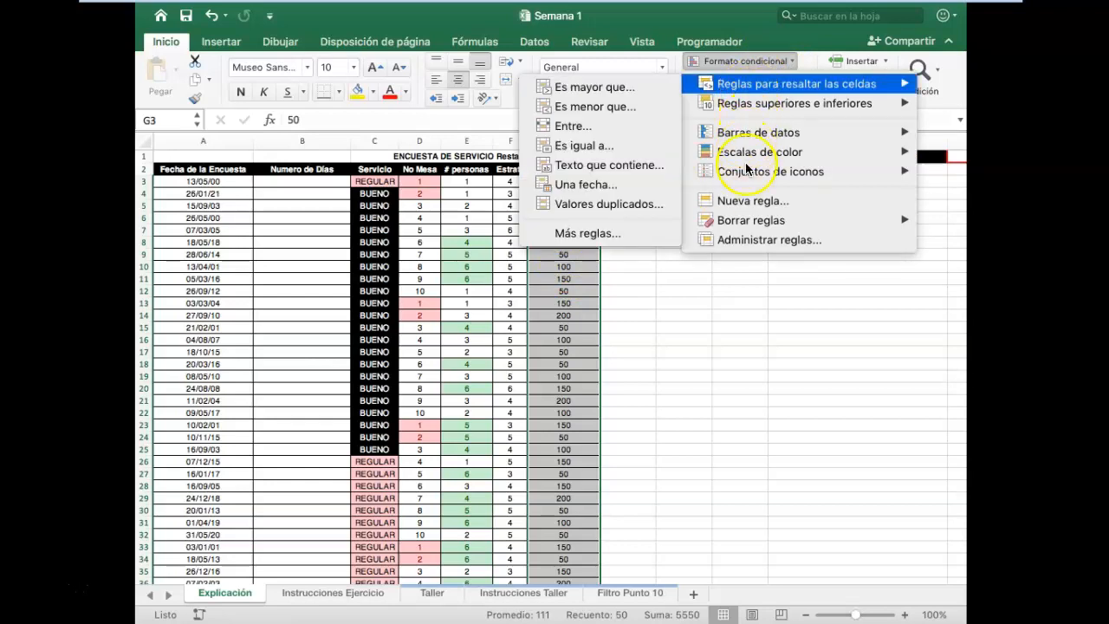
mouse_move(746, 177)
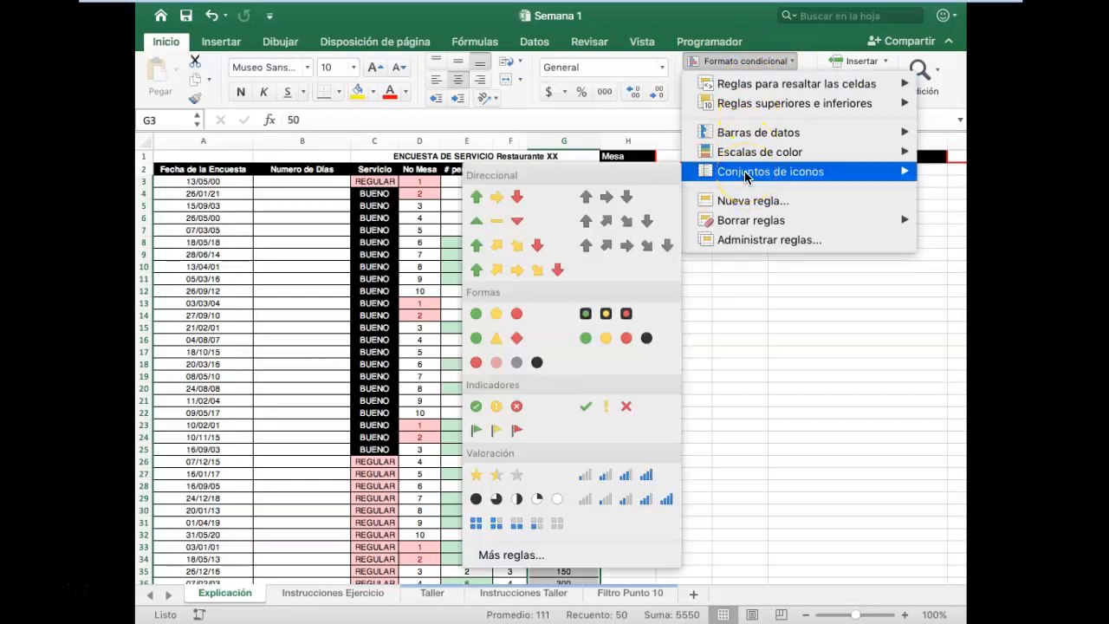
left_click(505, 316)
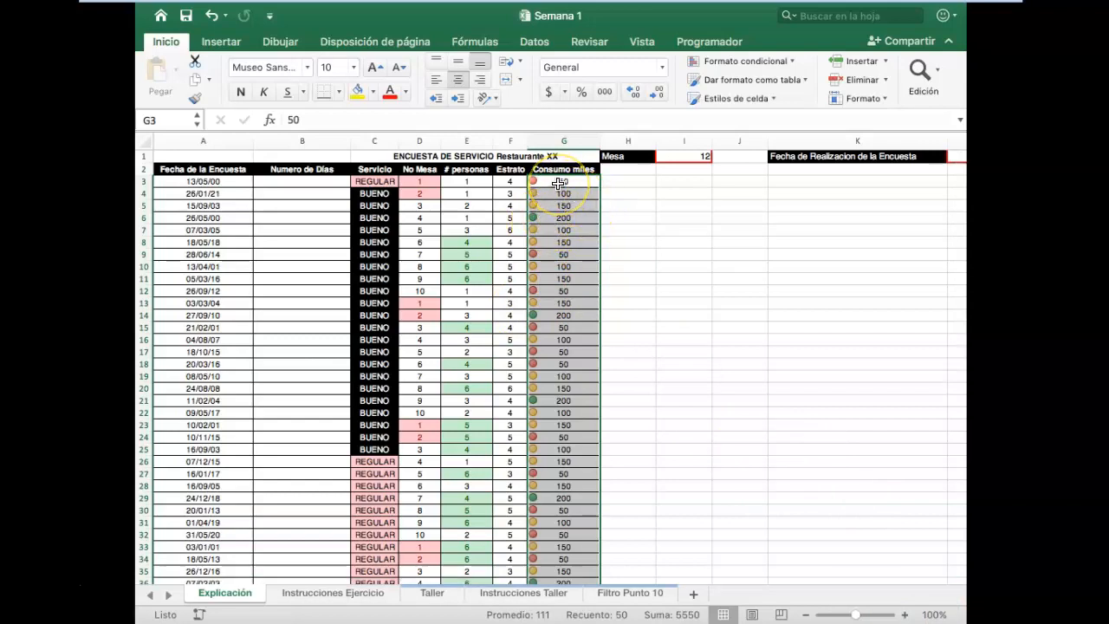
Edit the Consumo miles icon-set rule and change the type of both the green and yellow thresholds to Número
left_click(792, 63)
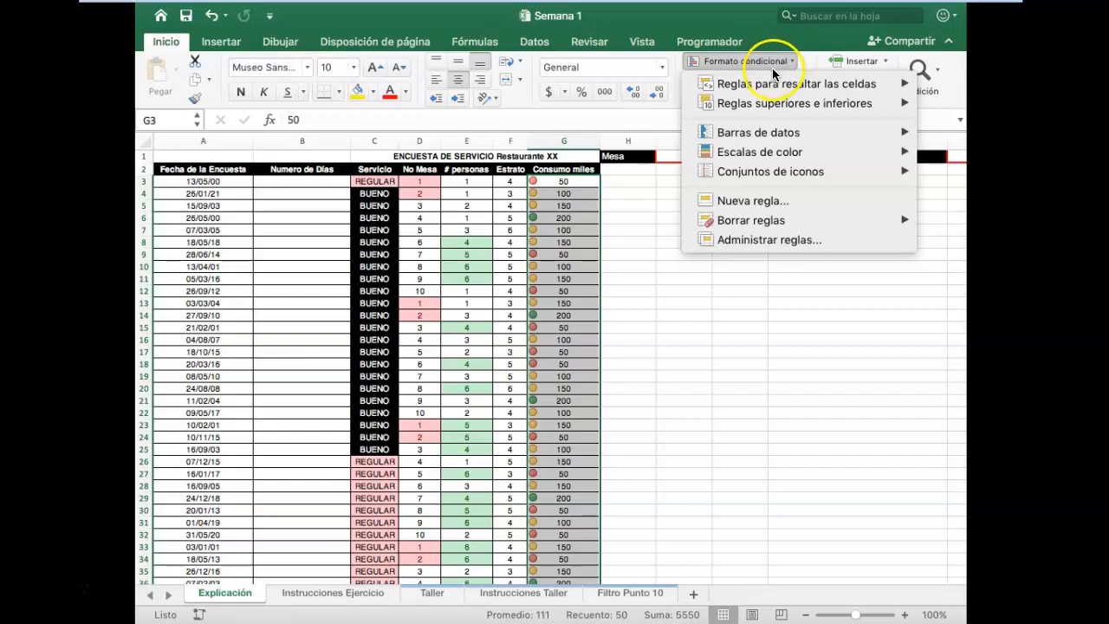
left_click(776, 240)
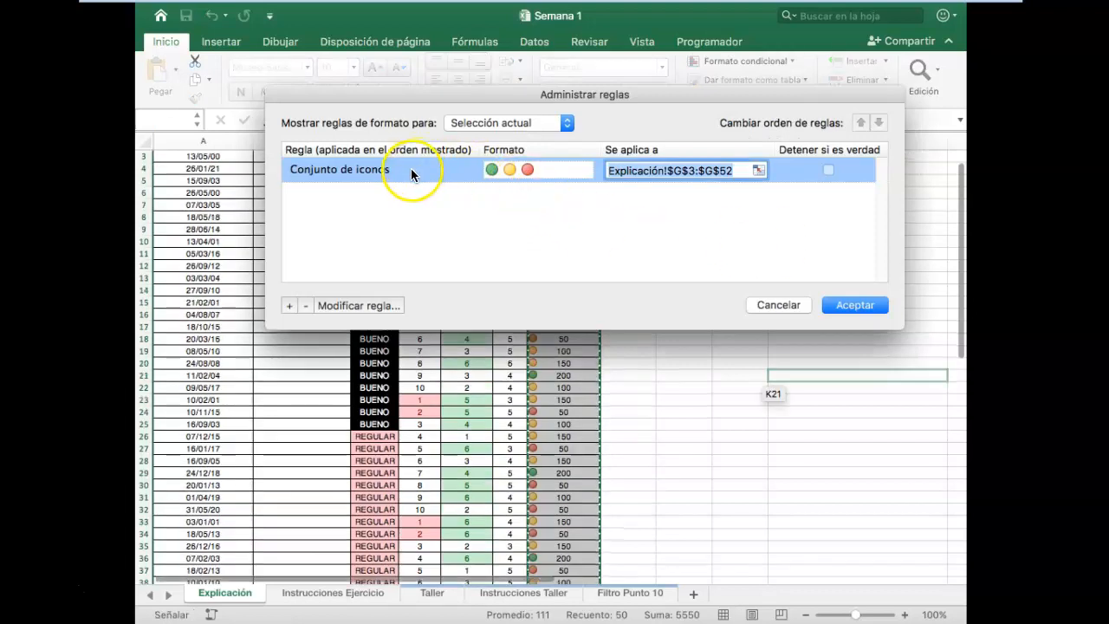
left_click_drag(465, 87, 538, 246)
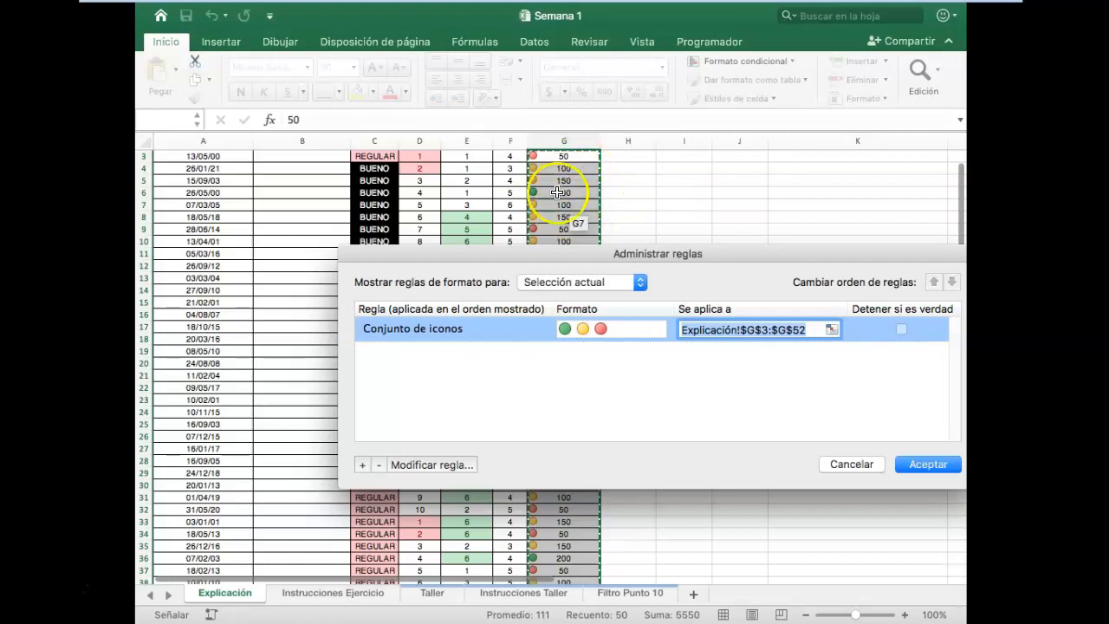
scroll(586, 212, "up", 1)
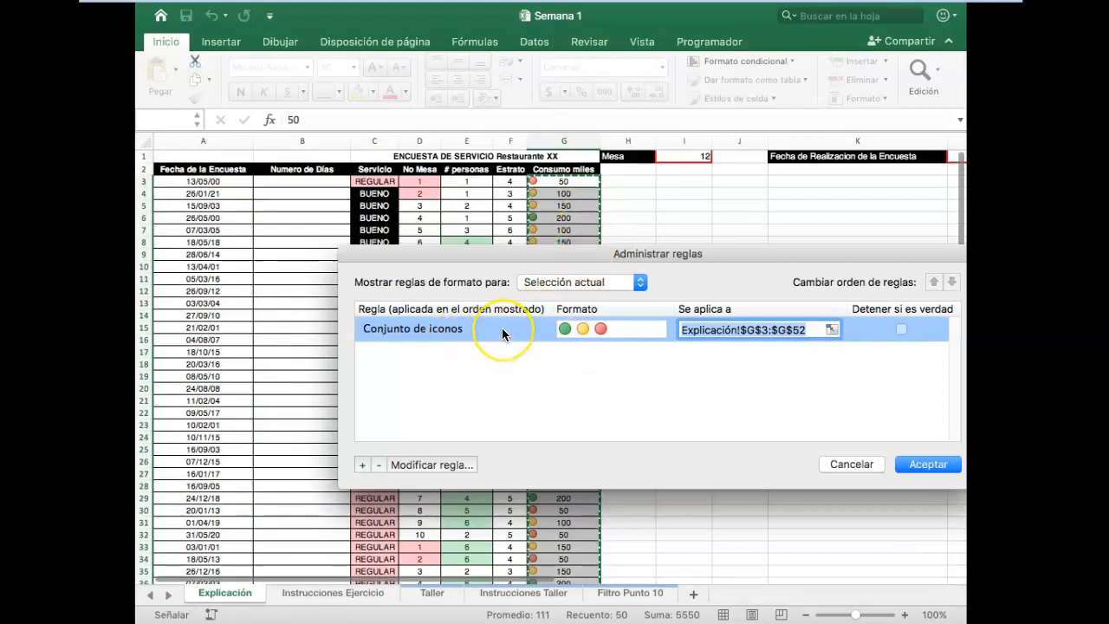
left_click(450, 468)
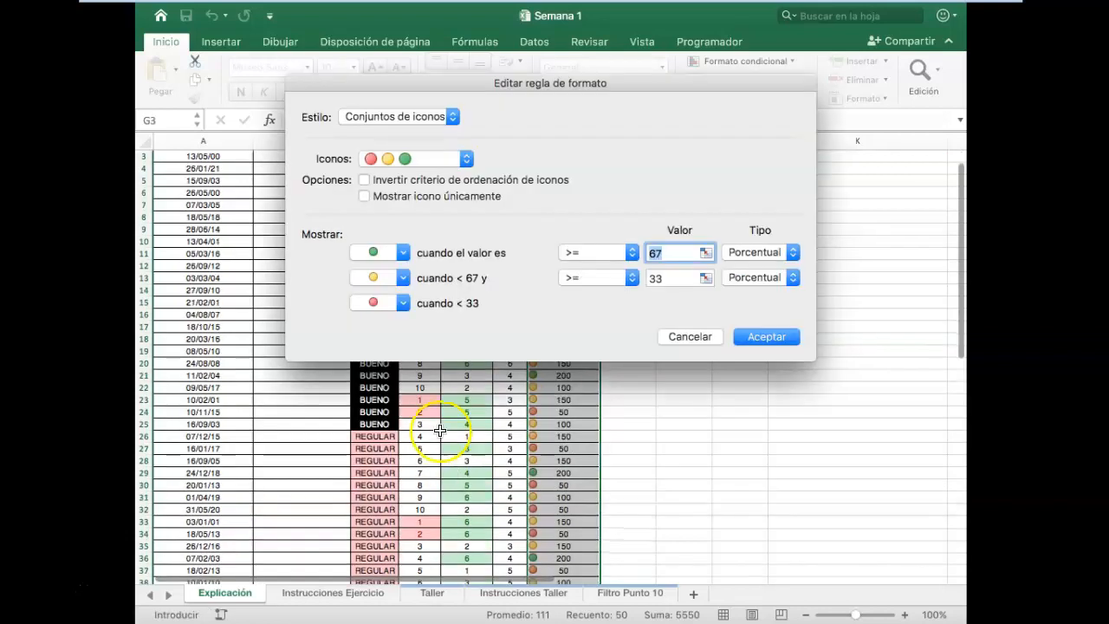
left_click(793, 252)
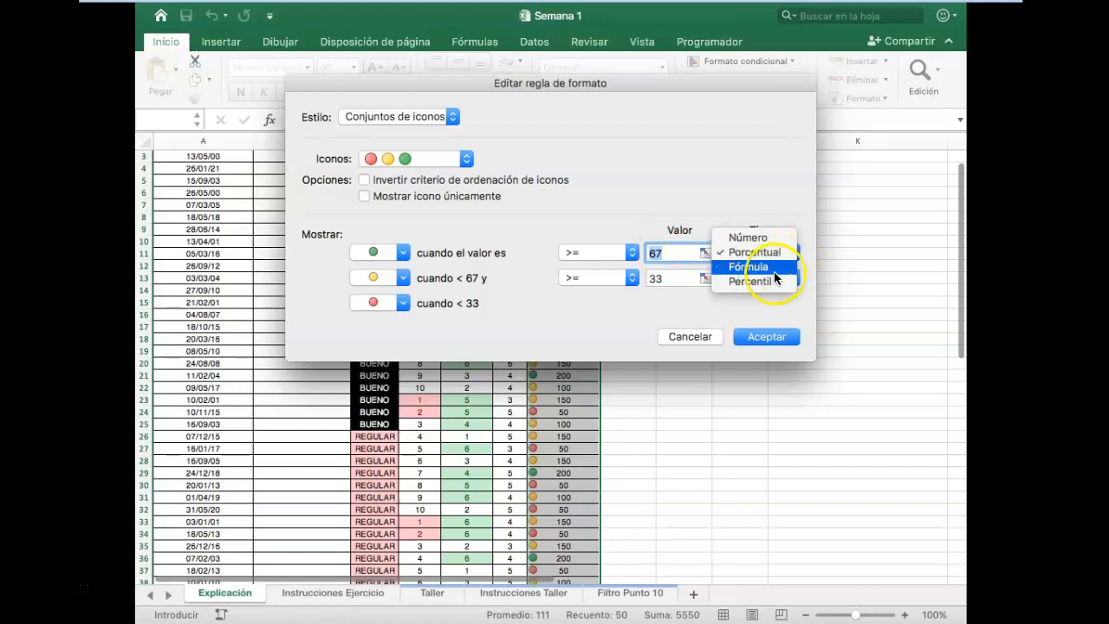
left_click(750, 234)
left_click(788, 277)
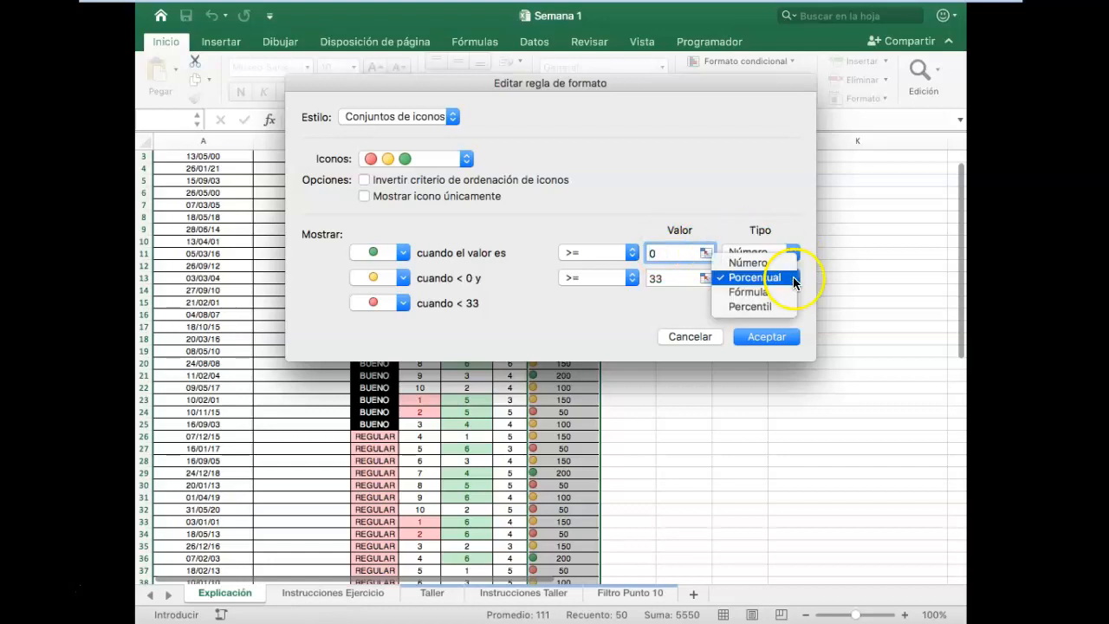
left_click(754, 264)
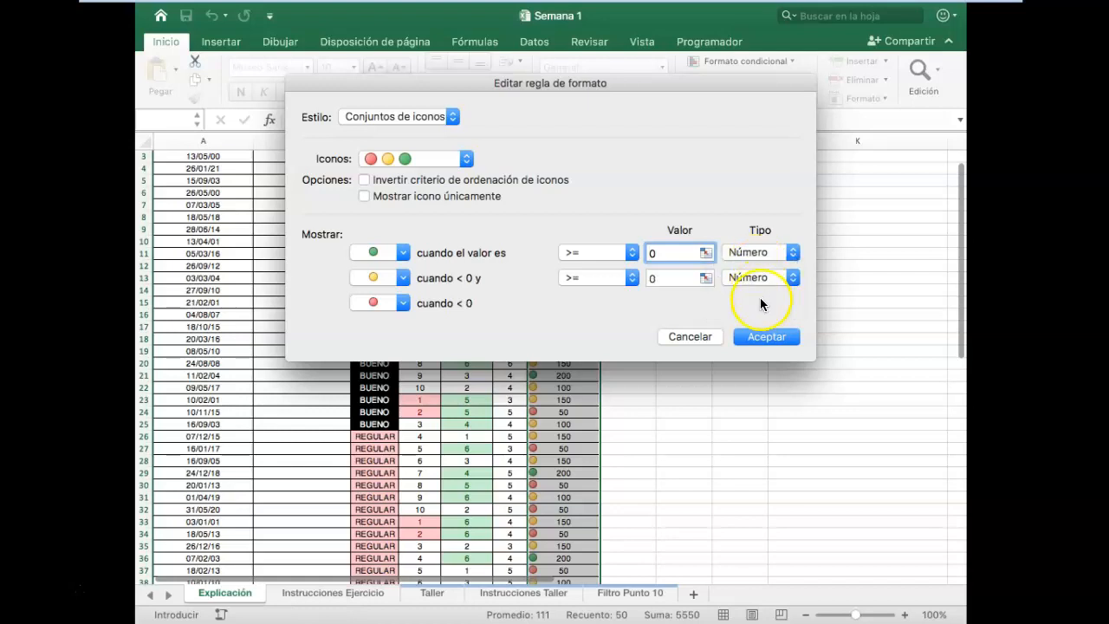
Set the green icon to values >= 100 and the yellow icon to >= 40, apply the rule and check the Consumo miles column
left_click_drag(589, 91, 699, 222)
left_click(774, 392)
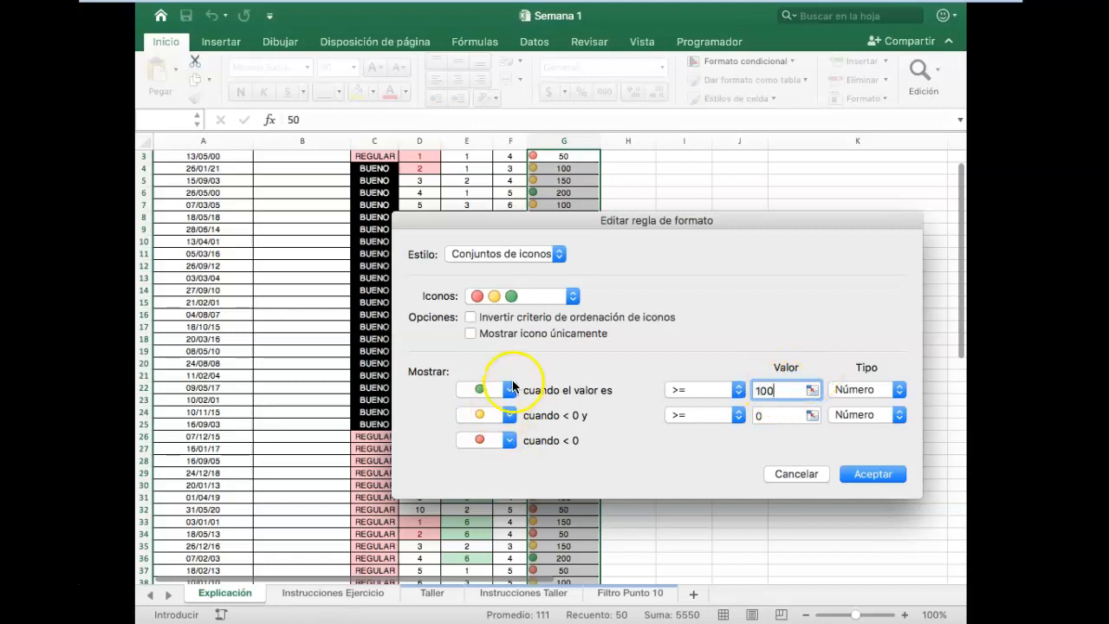
left_click(770, 417)
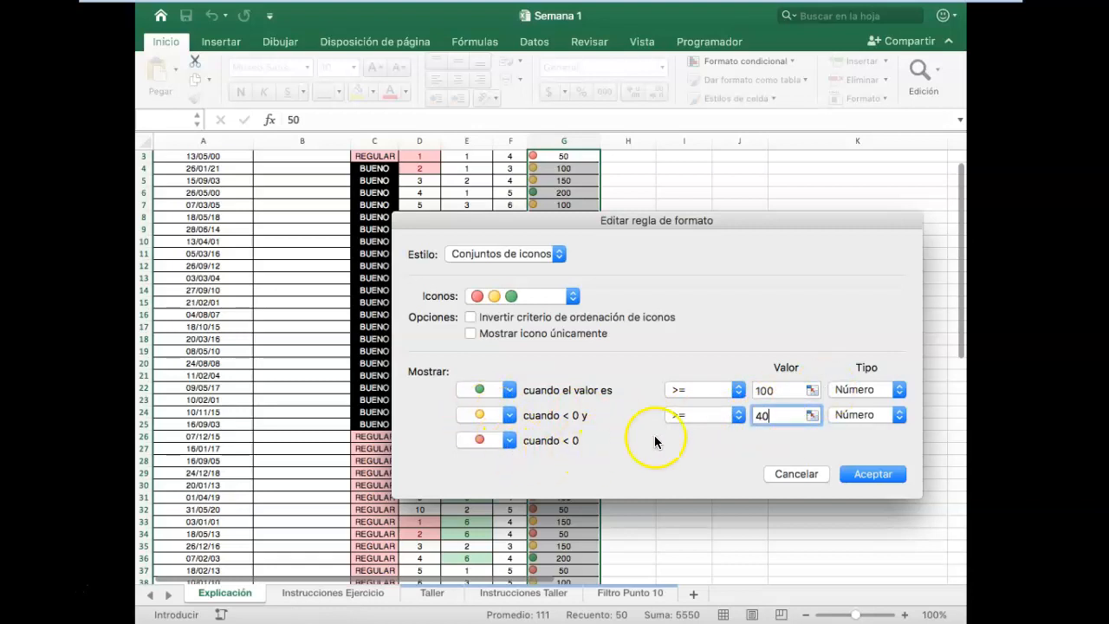
left_click(863, 476)
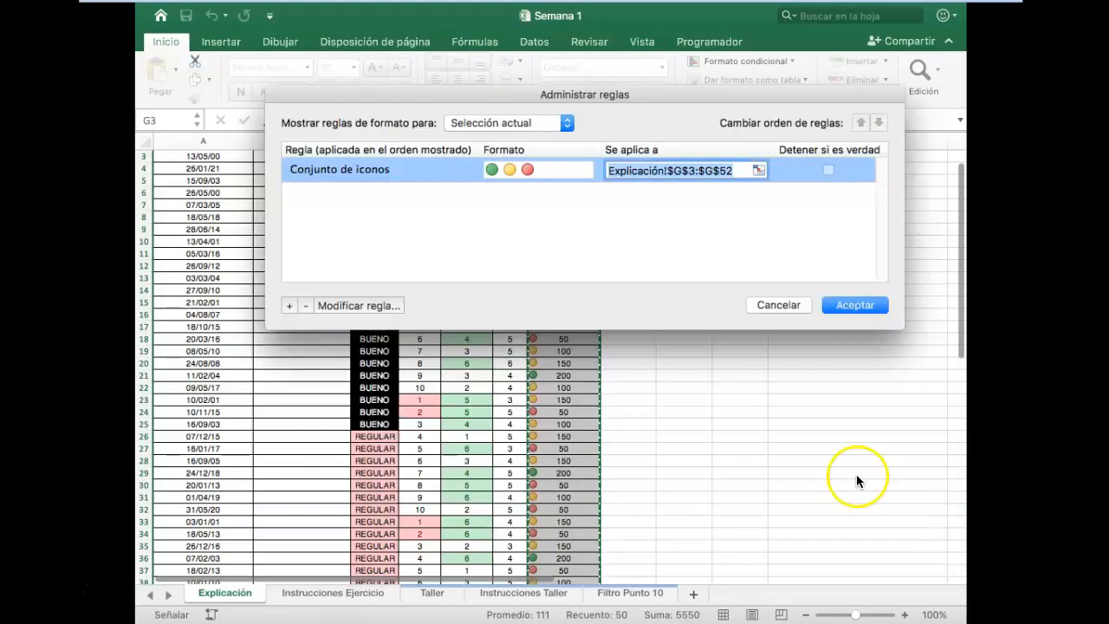
left_click(853, 308)
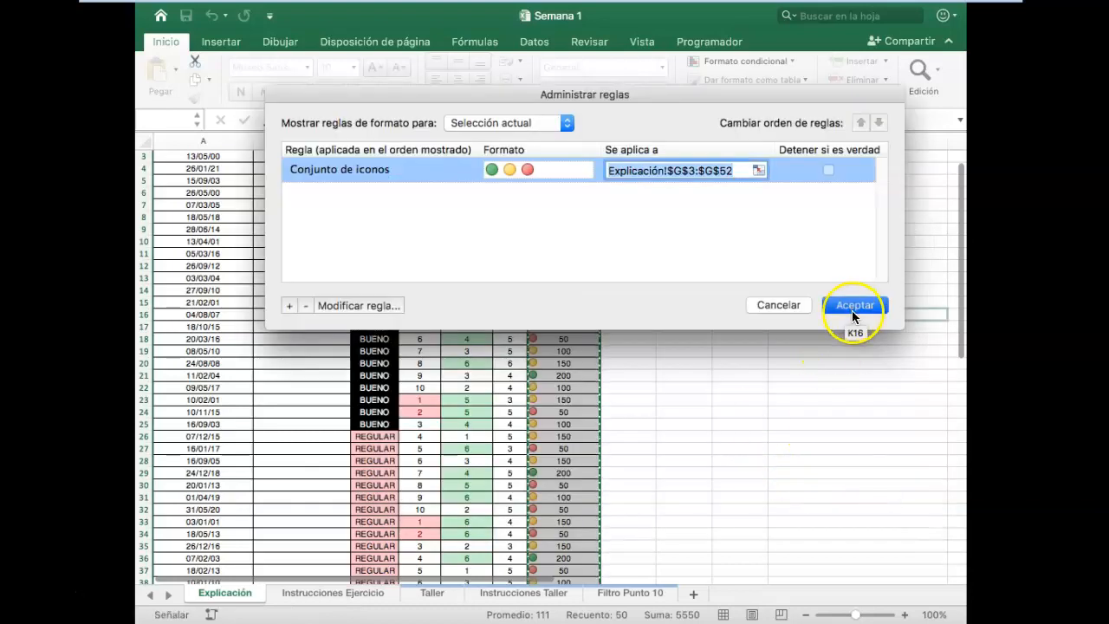
scroll(589, 277, "up", 2)
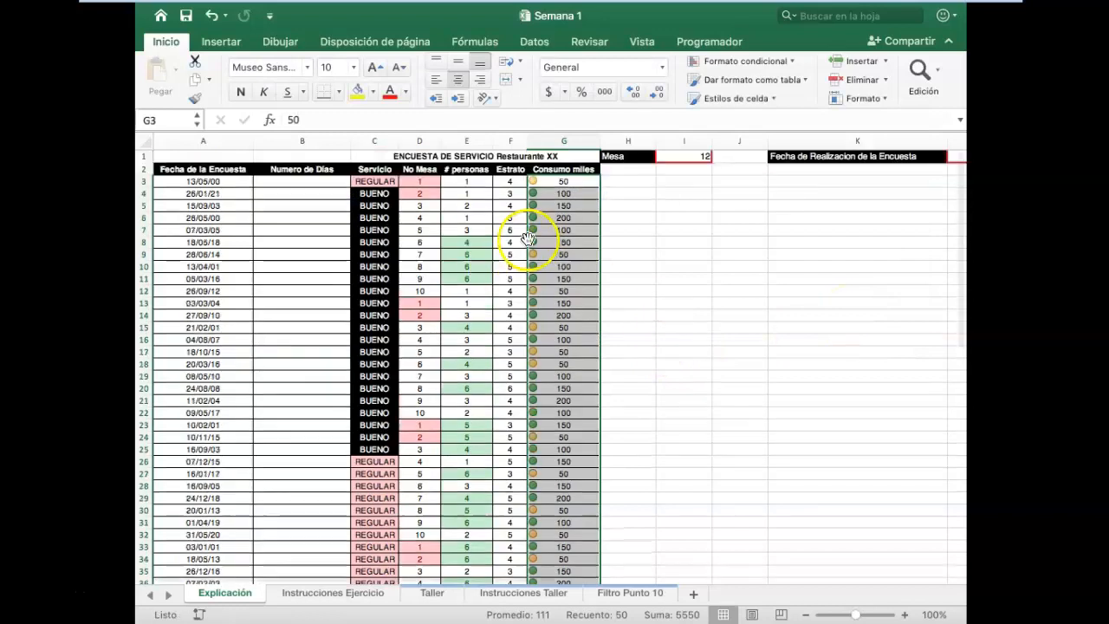
left_click(572, 179)
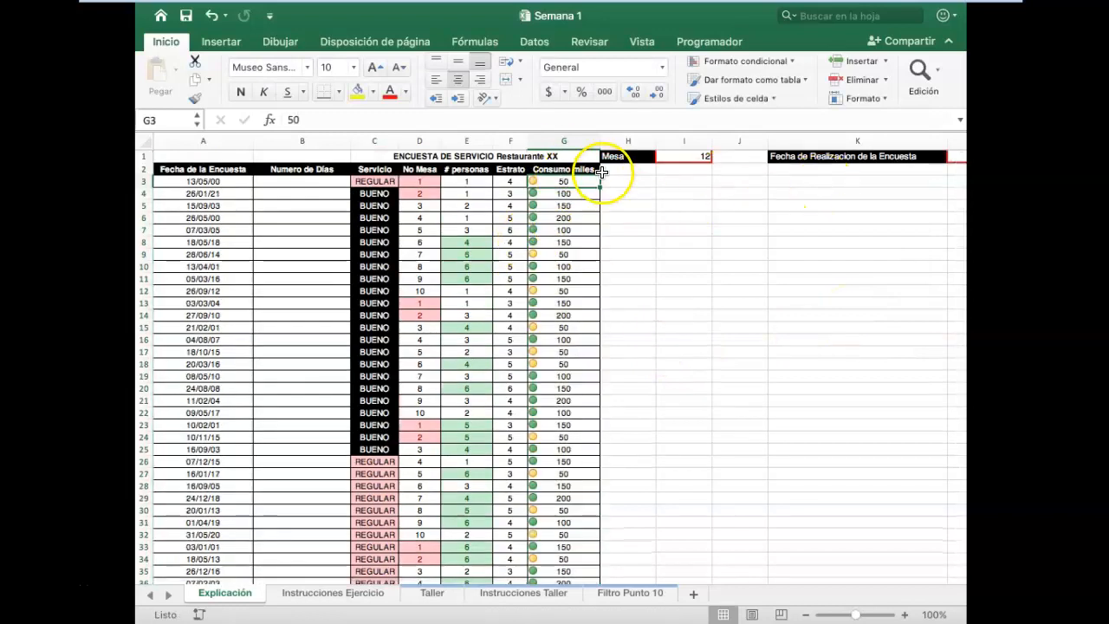
scroll(566, 408, "down", 2)
scroll(565, 408, "up", 2)
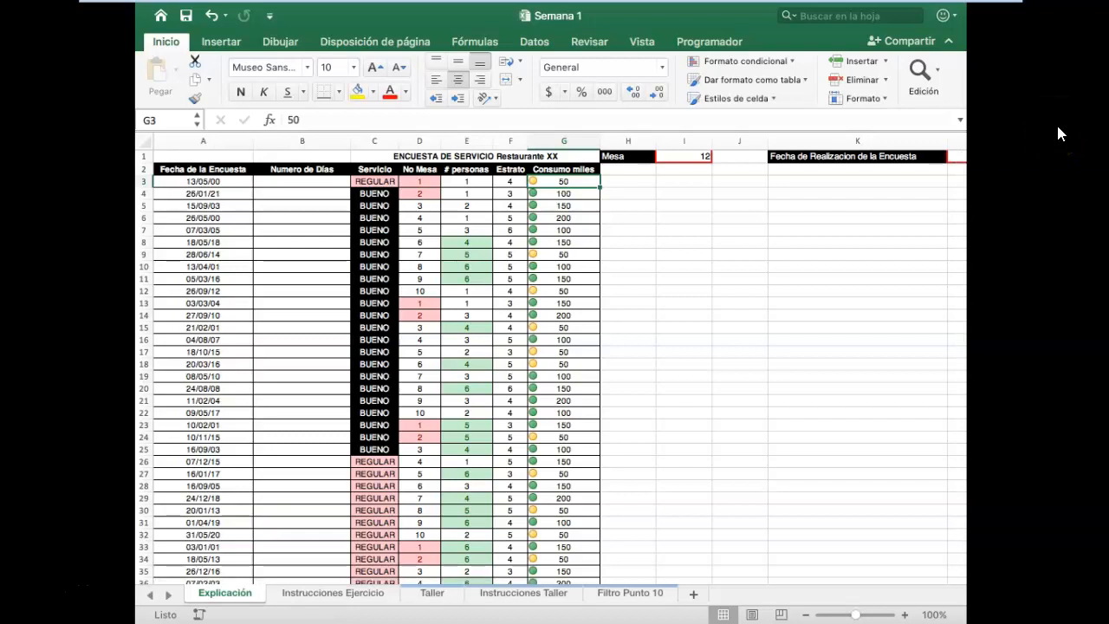
Change the first Consumo miles value in G3 to 20 to test the red icon
left_click(564, 181)
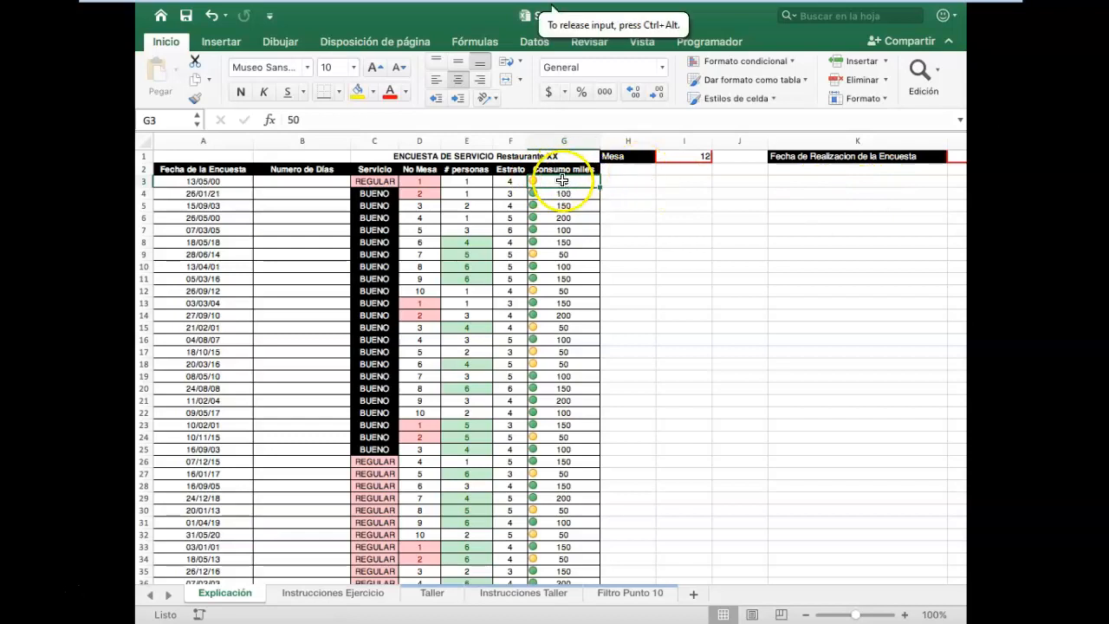
double_click(563, 181)
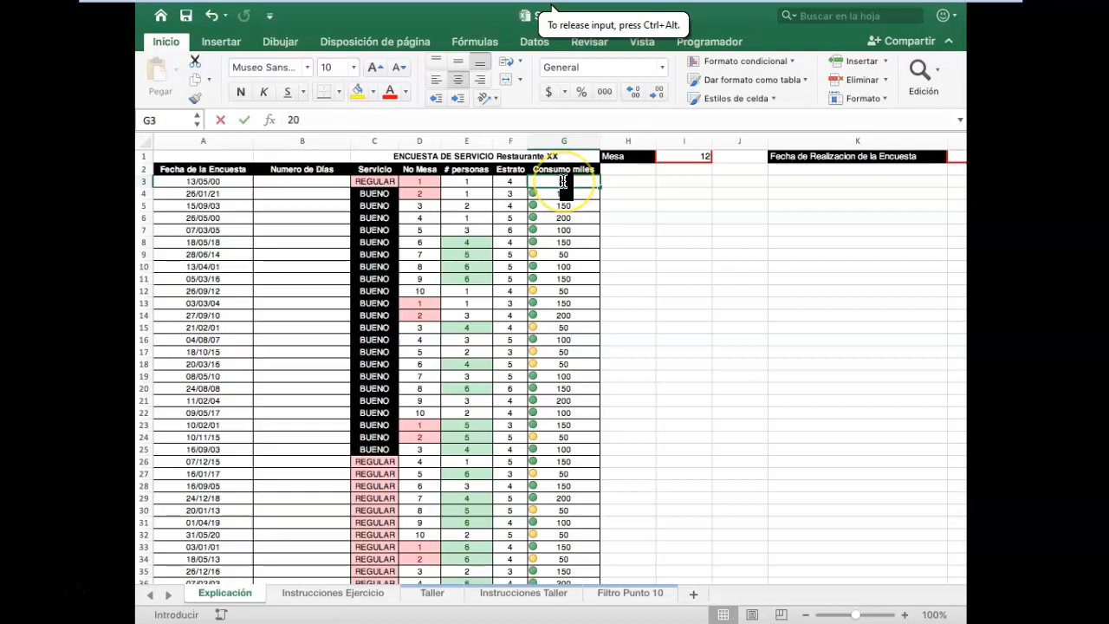
key("Return")
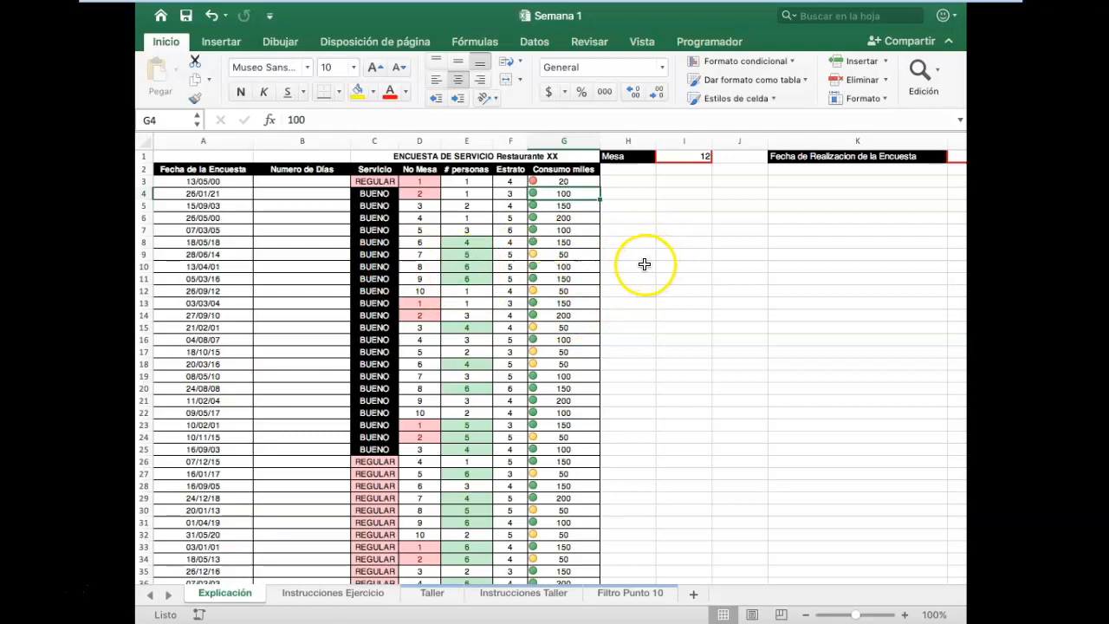
Enter the label HOY in H3, beside the survey table
left_click(191, 180)
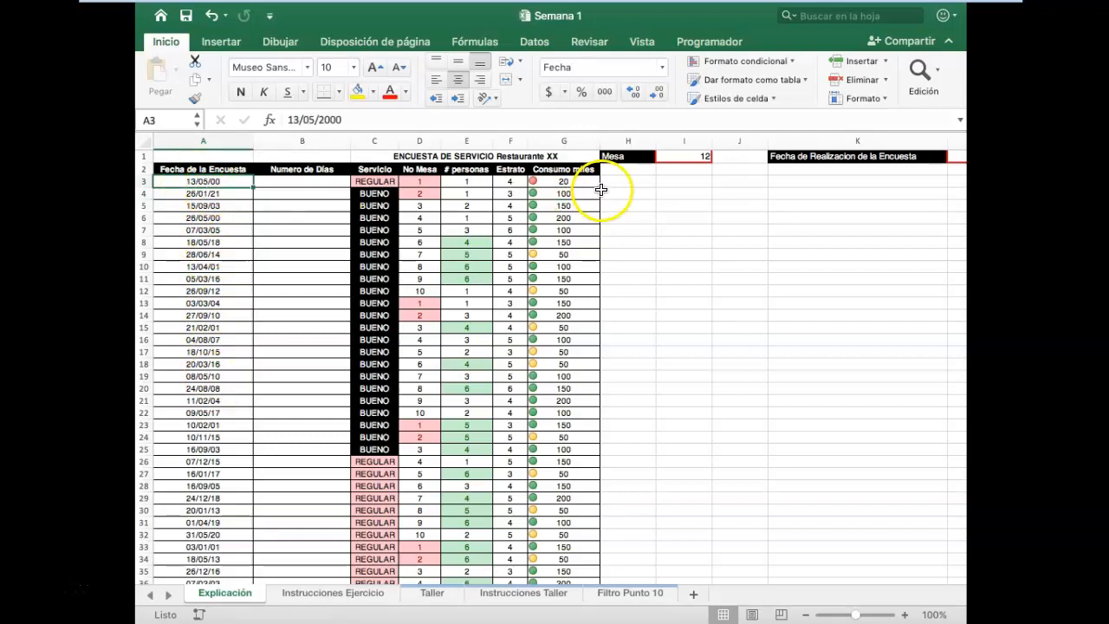
left_click(649, 184)
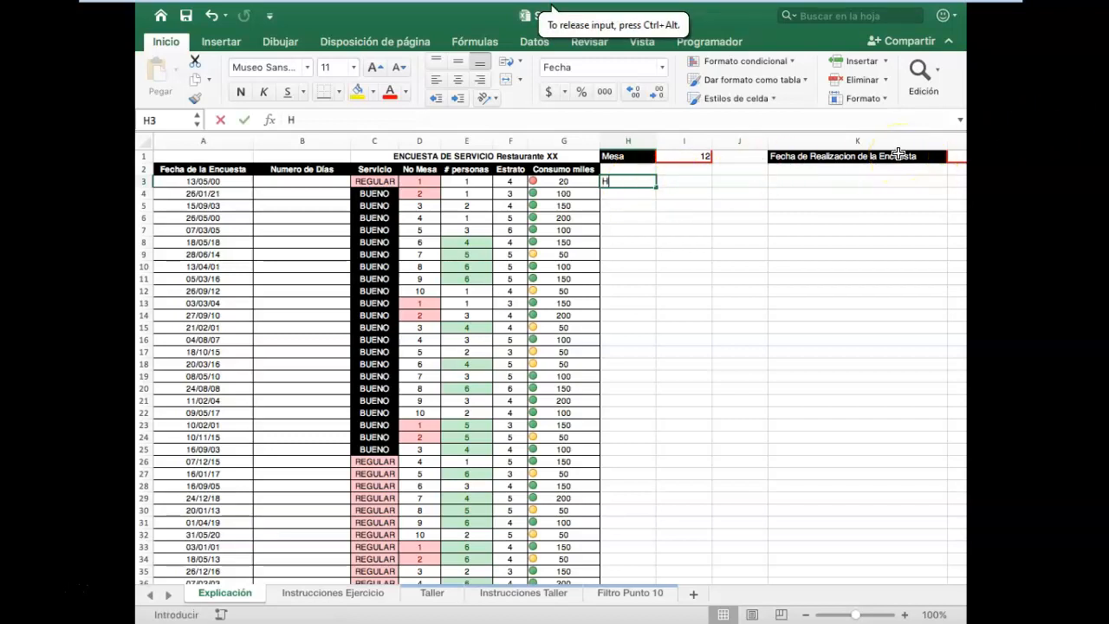
key("Tab")
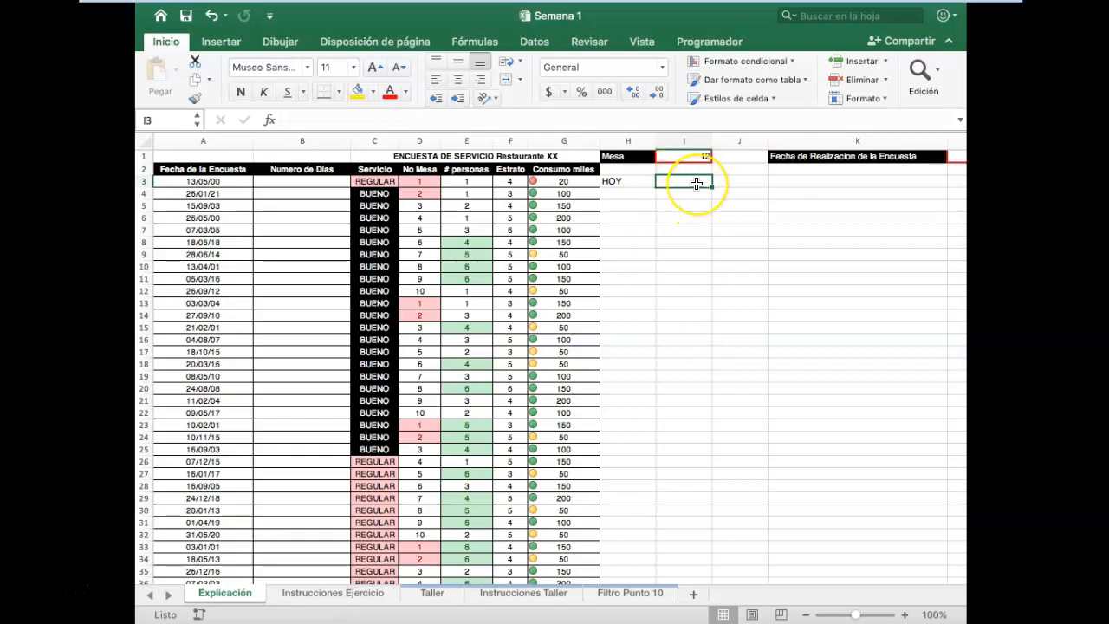
Insert the HOY date function in I3 with the formula builder, finish it and close the builder
left_click(476, 42)
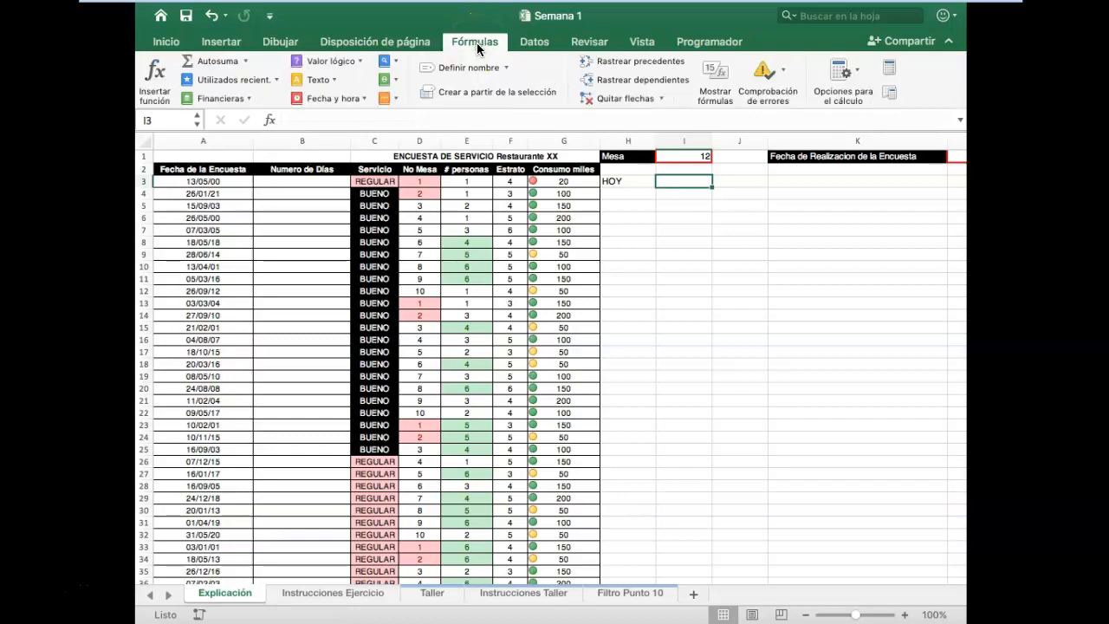
left_click(477, 43)
left_click(476, 43)
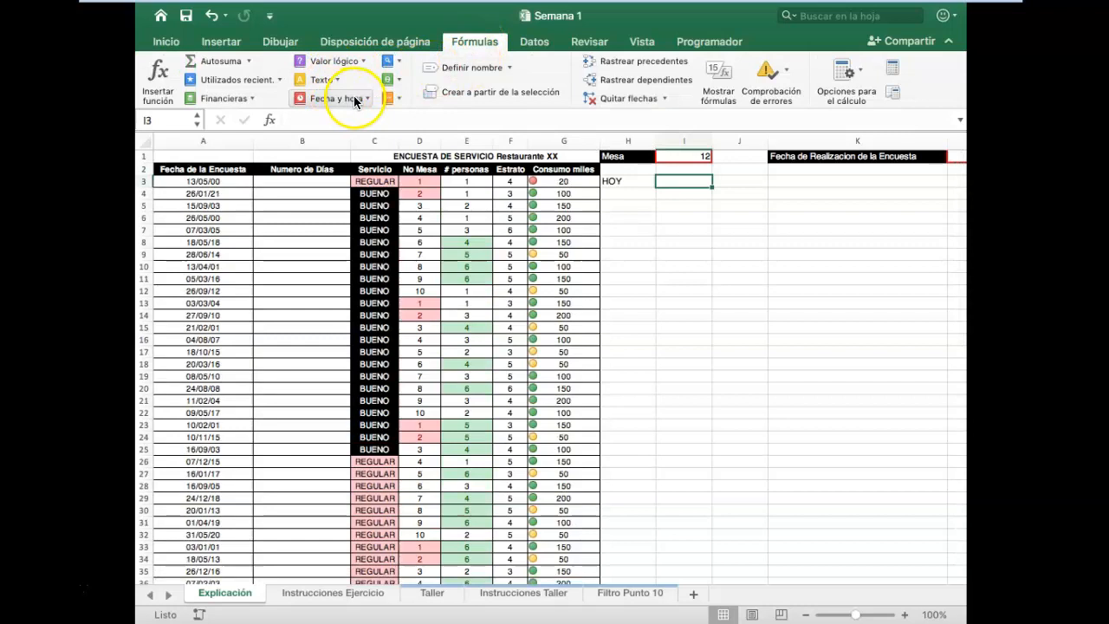
left_click(360, 100)
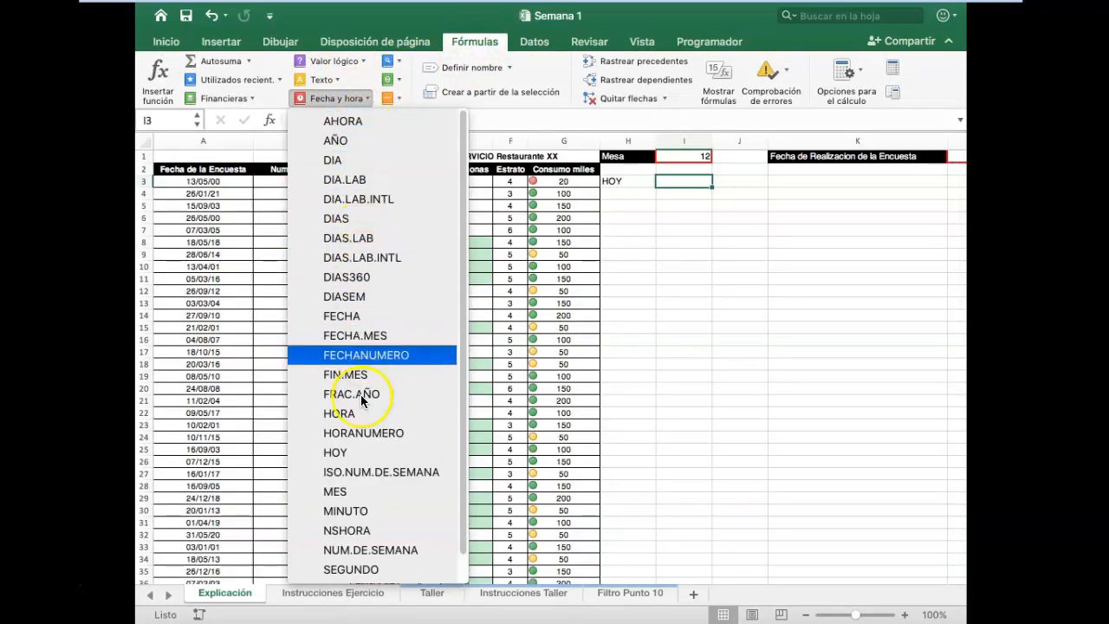
left_click(347, 454)
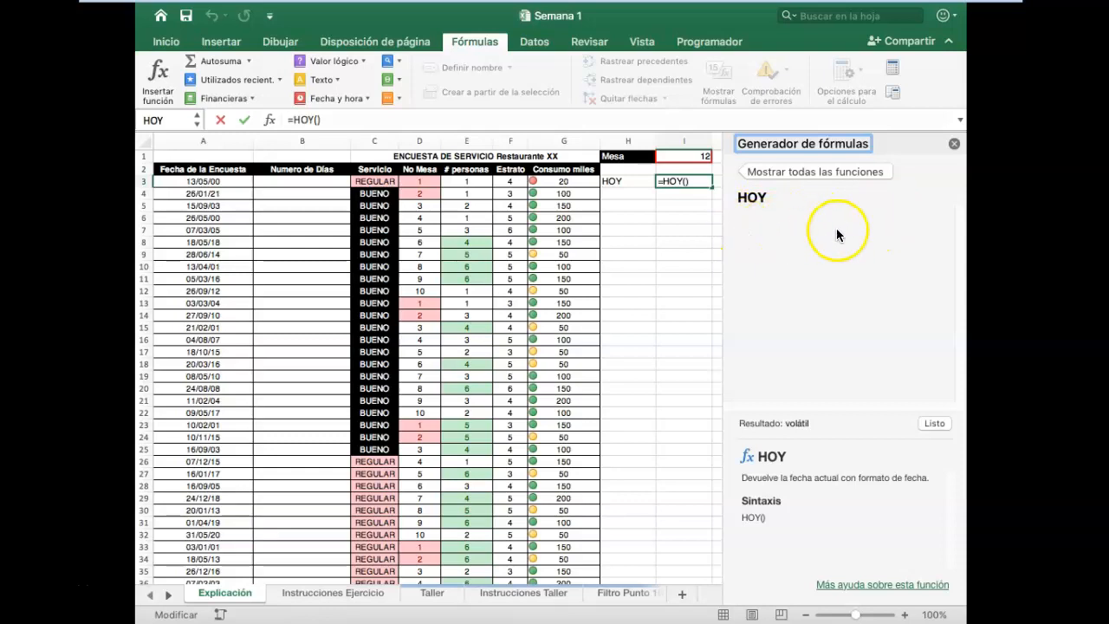
left_click(933, 425)
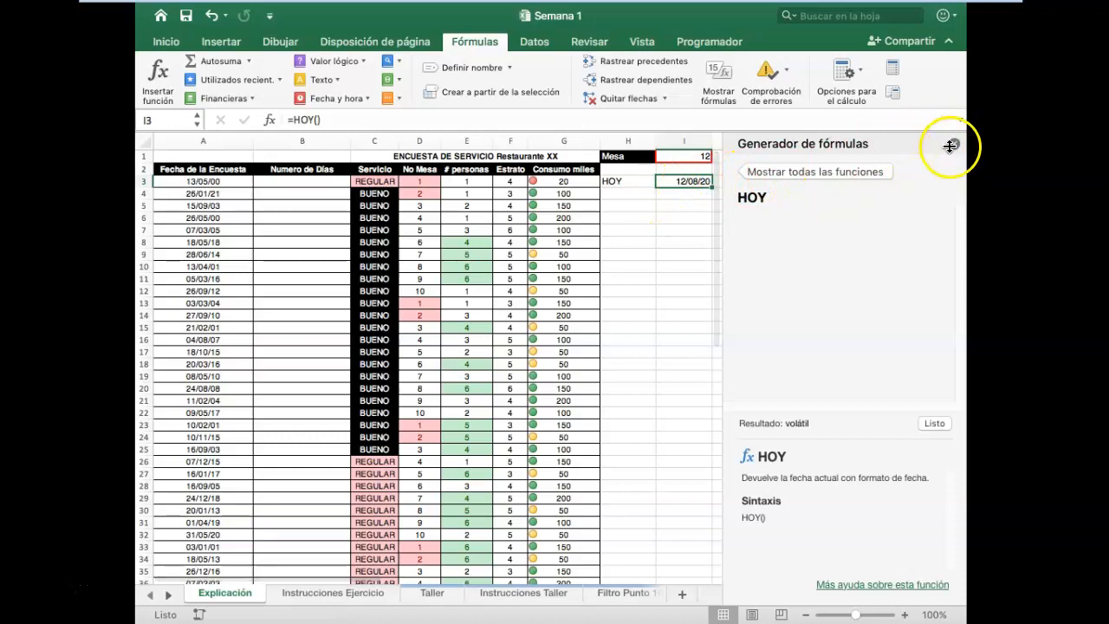
left_click(954, 144)
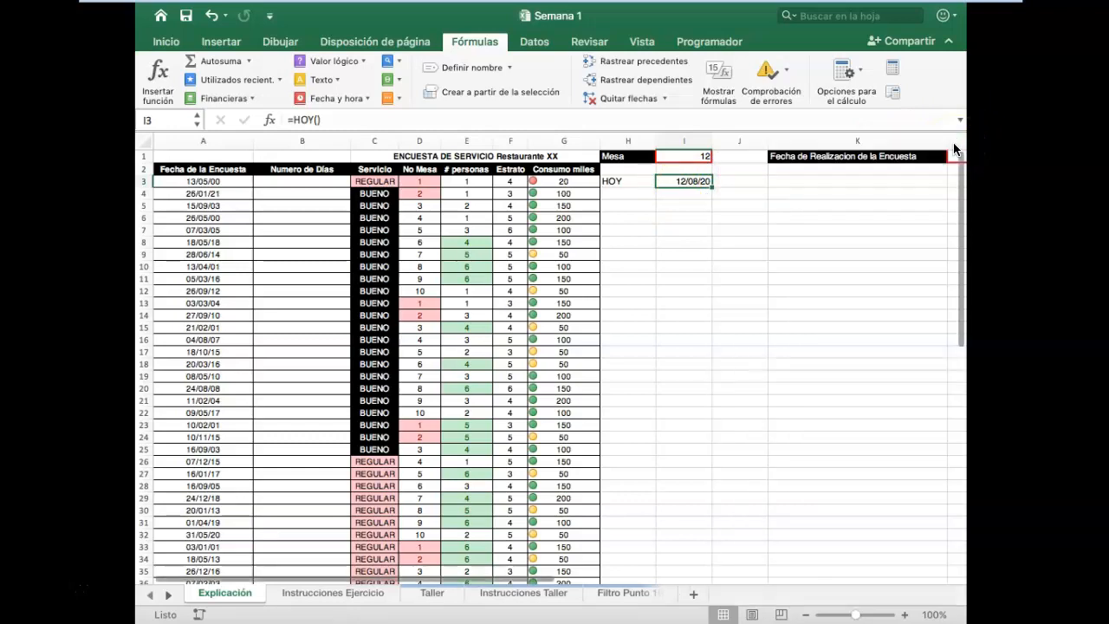
Enter the label DIAS in H4 and fill the first survey date A3 and the HOY date I3 with yellow
left_click(630, 191)
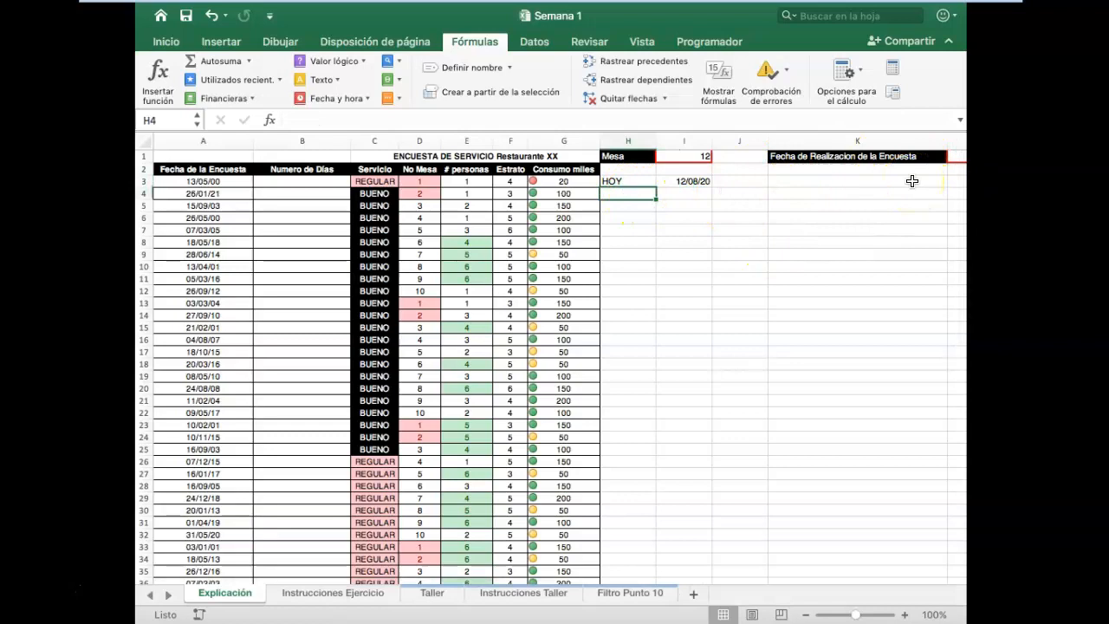
type("DIAS")
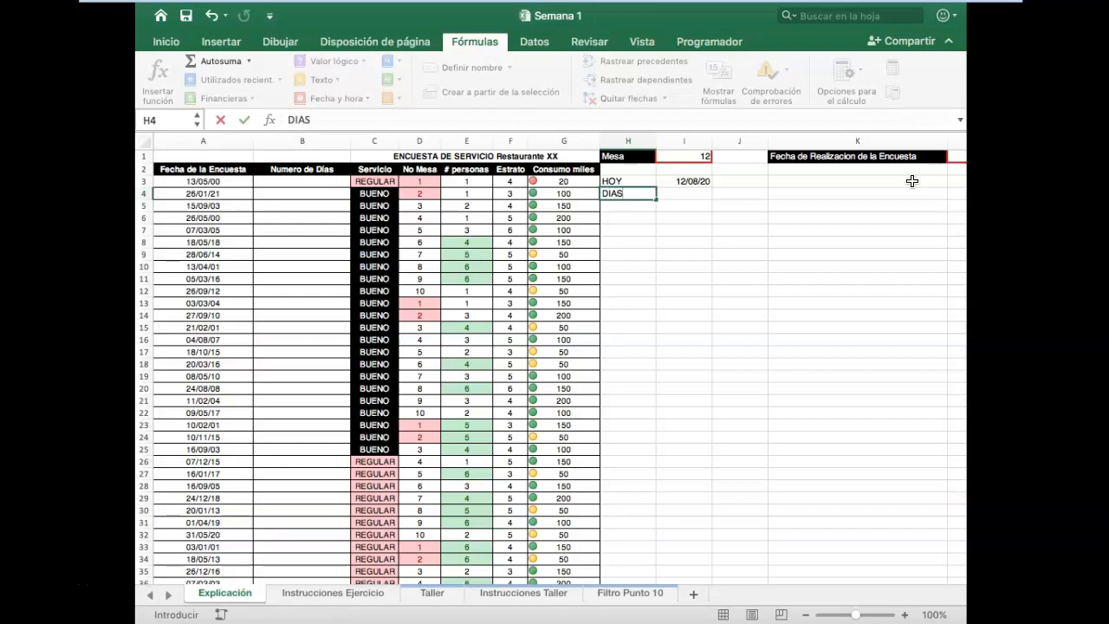
left_click(173, 182)
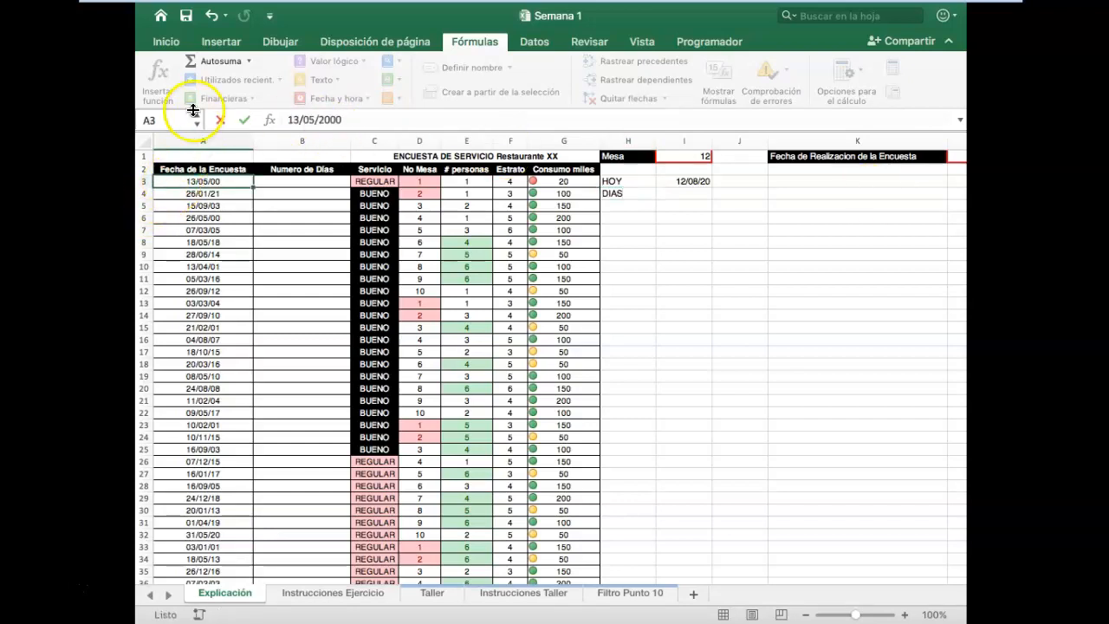
left_click(167, 43)
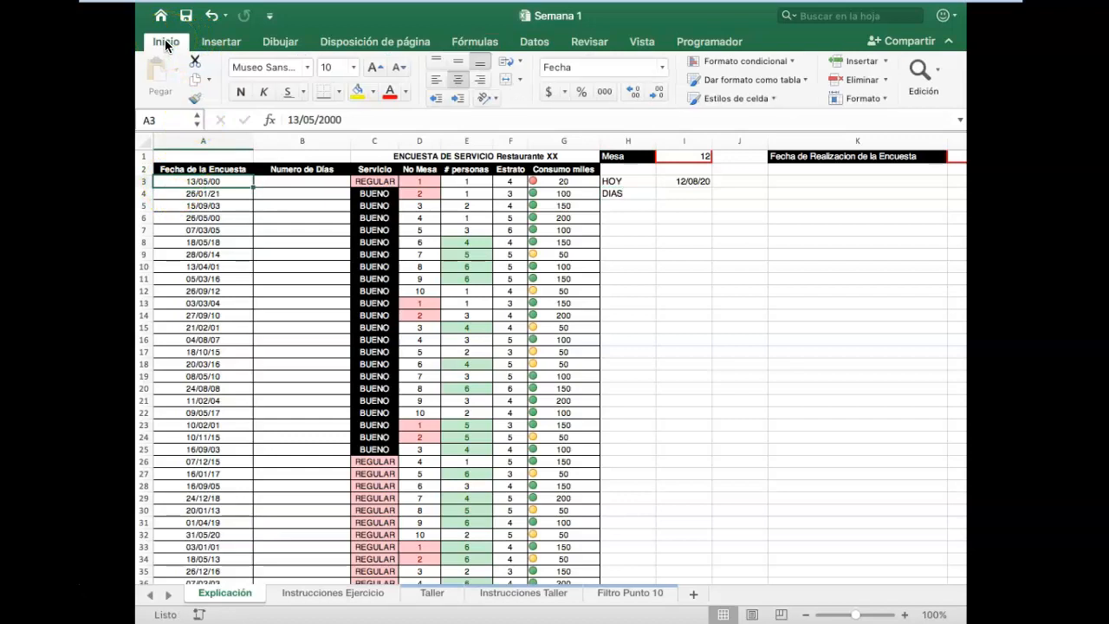
left_click(358, 91)
left_click(692, 181)
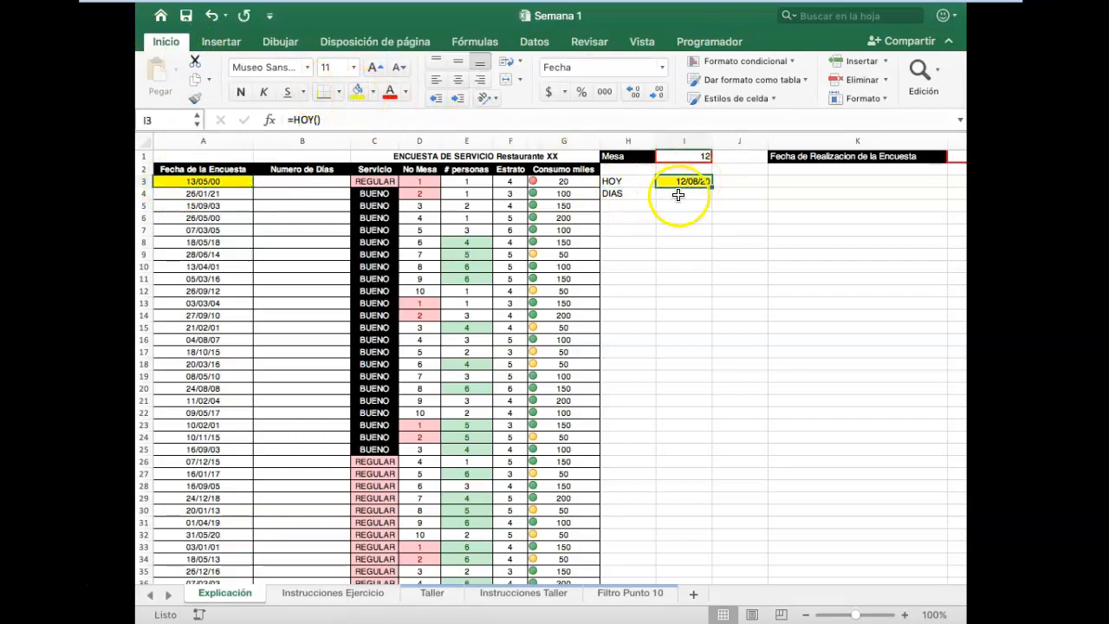
Extend the label in H4 to DIAS360
left_click(634, 194)
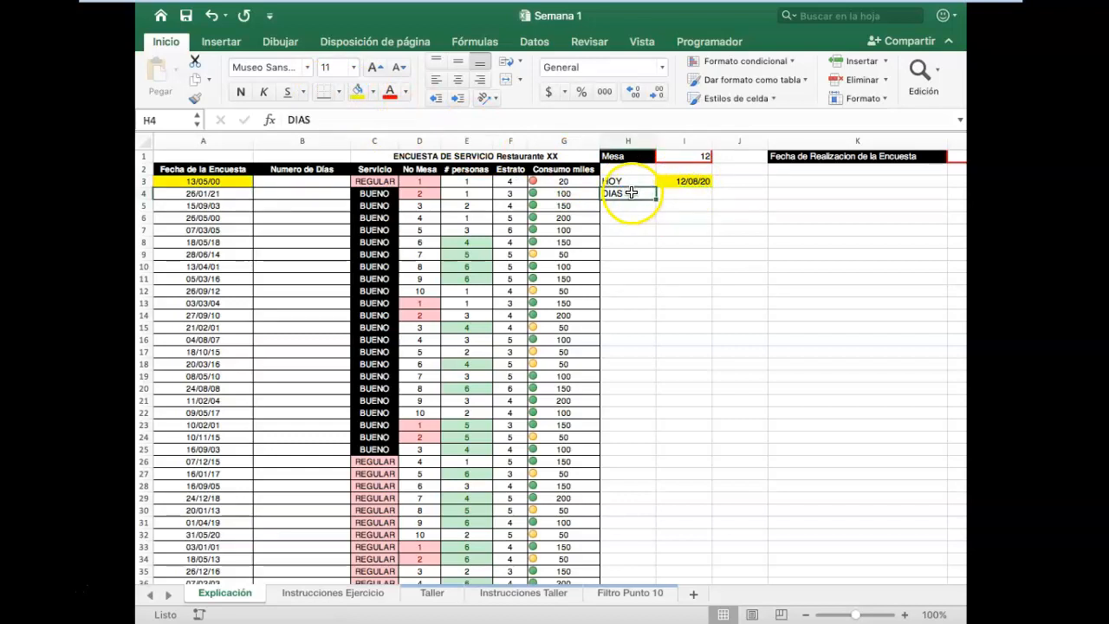
left_click(356, 119)
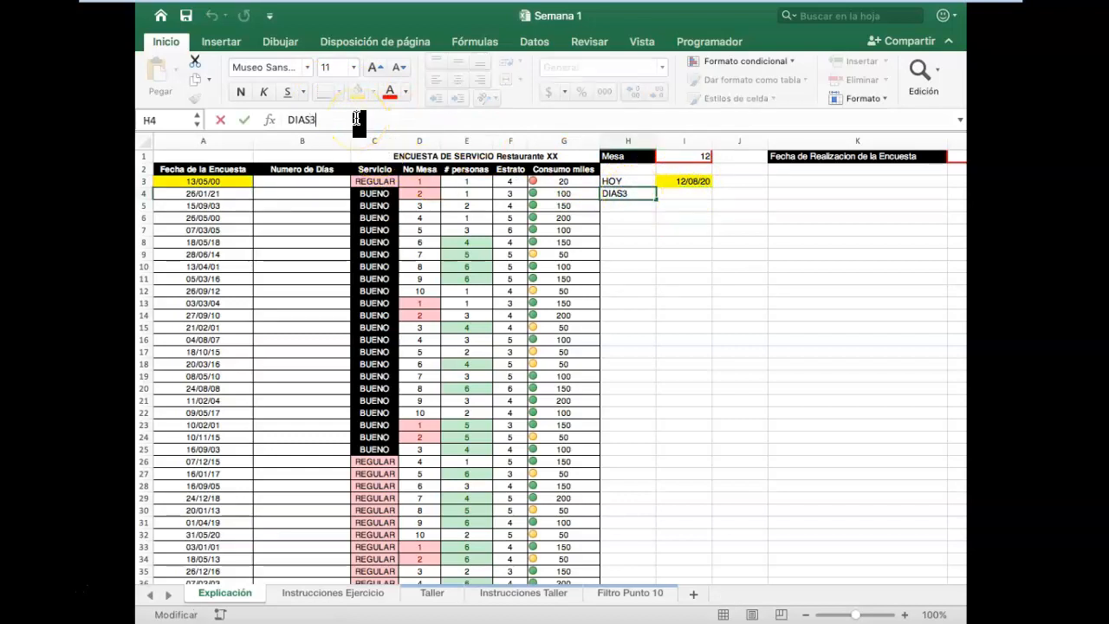
key("Return")
Insert the DIAS360 function in I4 with the first survey date A3 as Fecha_inicial
left_click(673, 194)
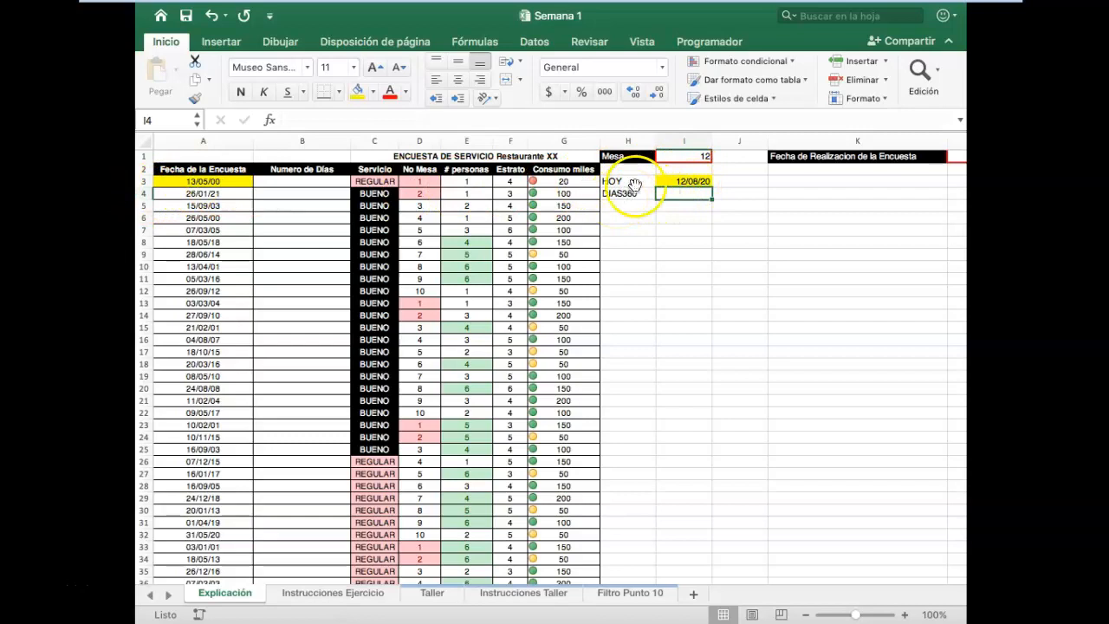
left_click(466, 42)
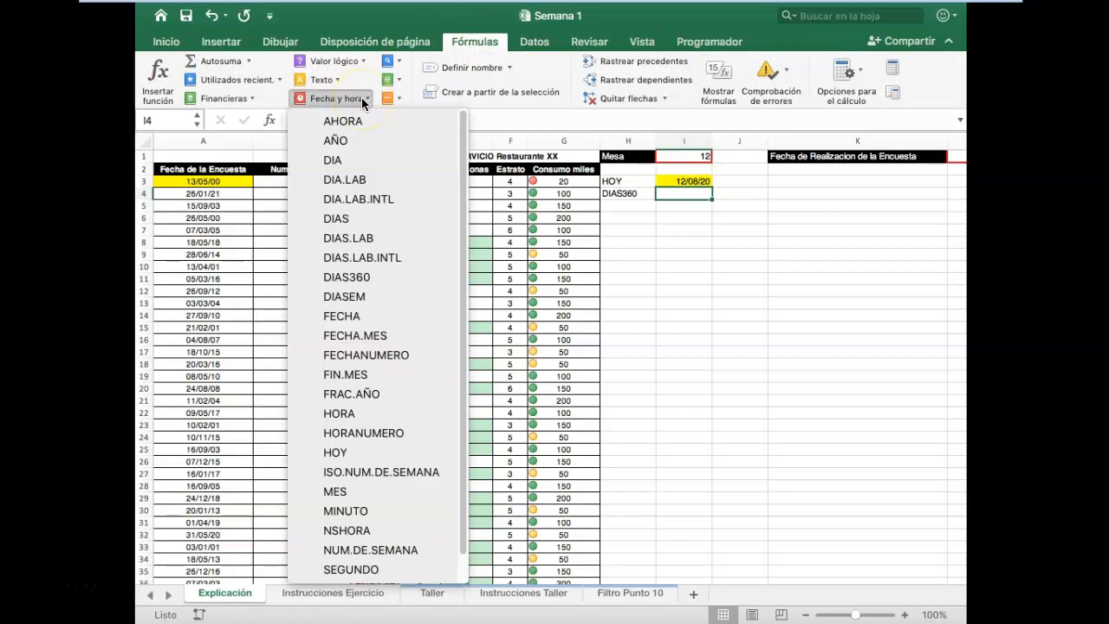
left_click(363, 277)
left_click(767, 240)
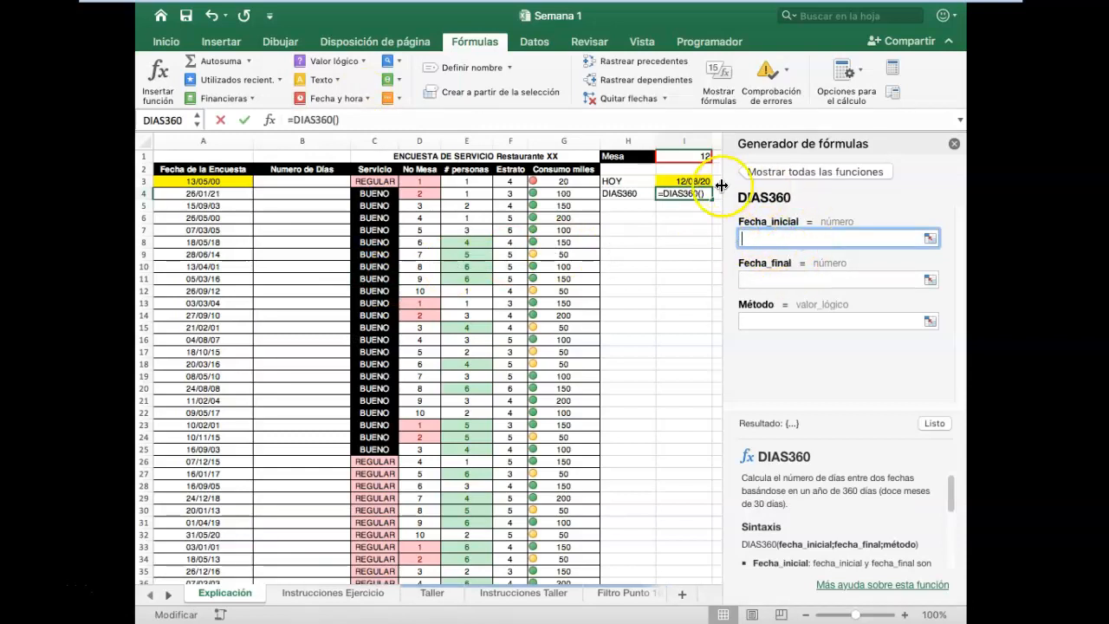
left_click(783, 239)
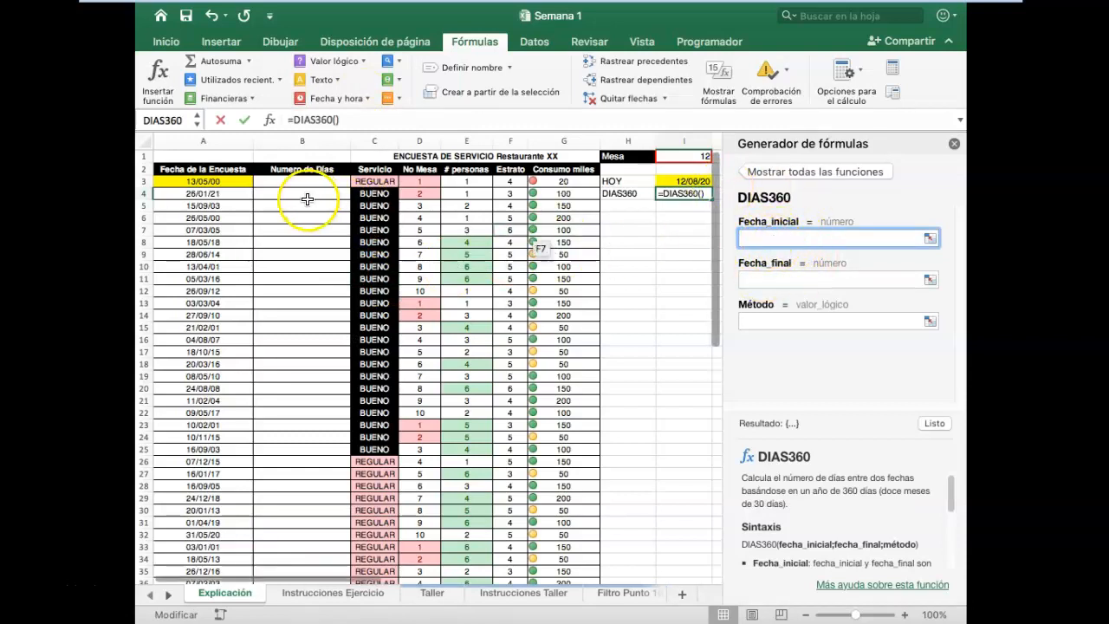
left_click(187, 181)
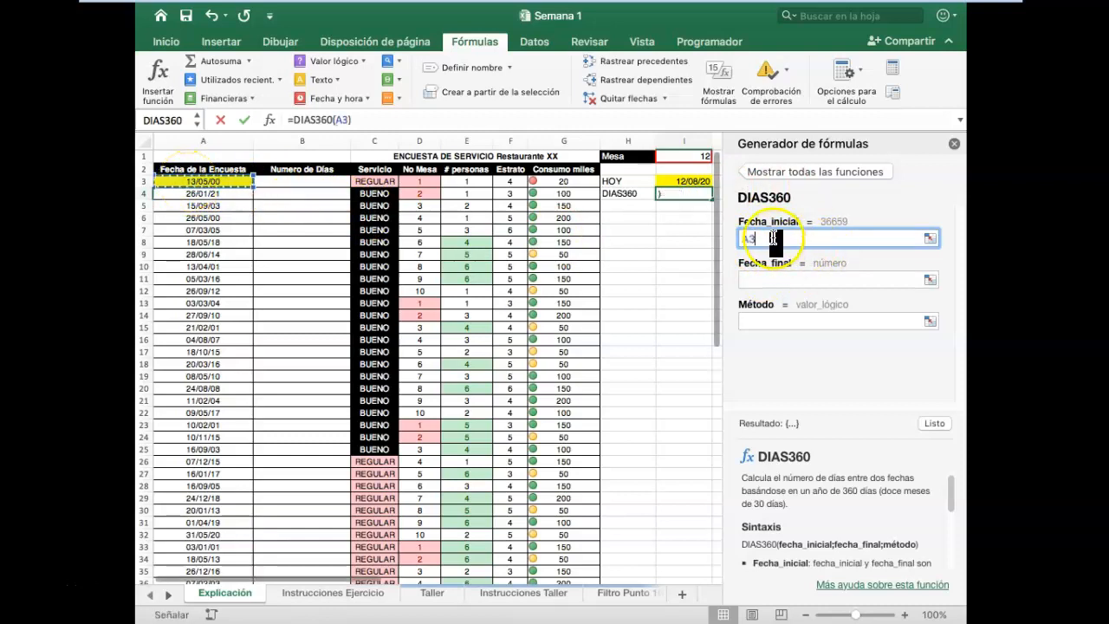
Set the DIAS360 function's Fecha_final to I3 and Método to FALSO, and finish the formula
left_click(756, 280)
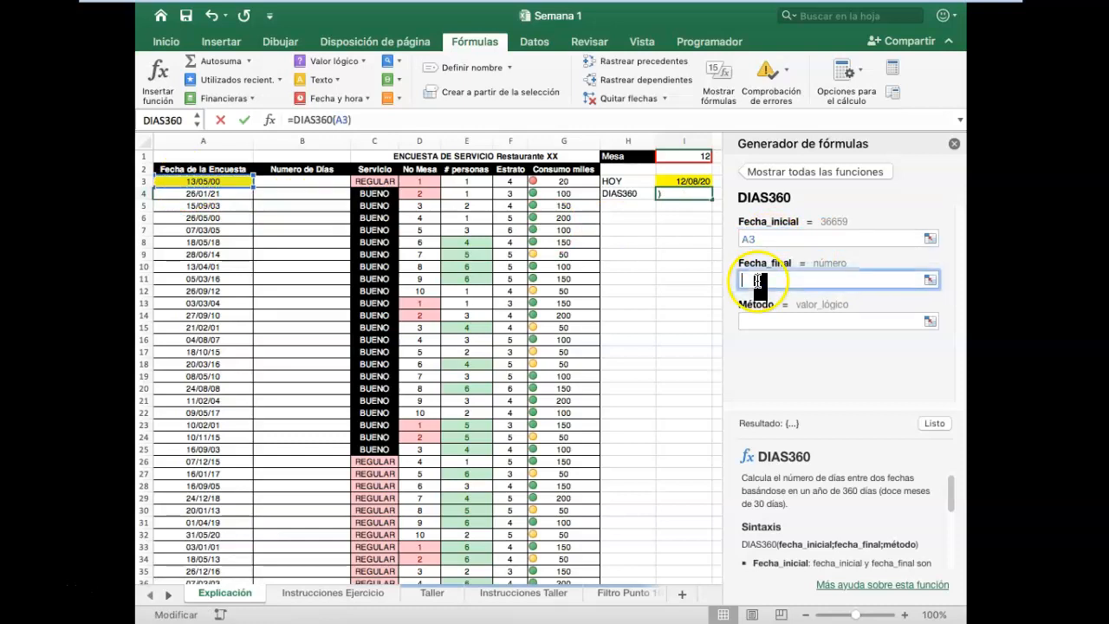
left_click(683, 181)
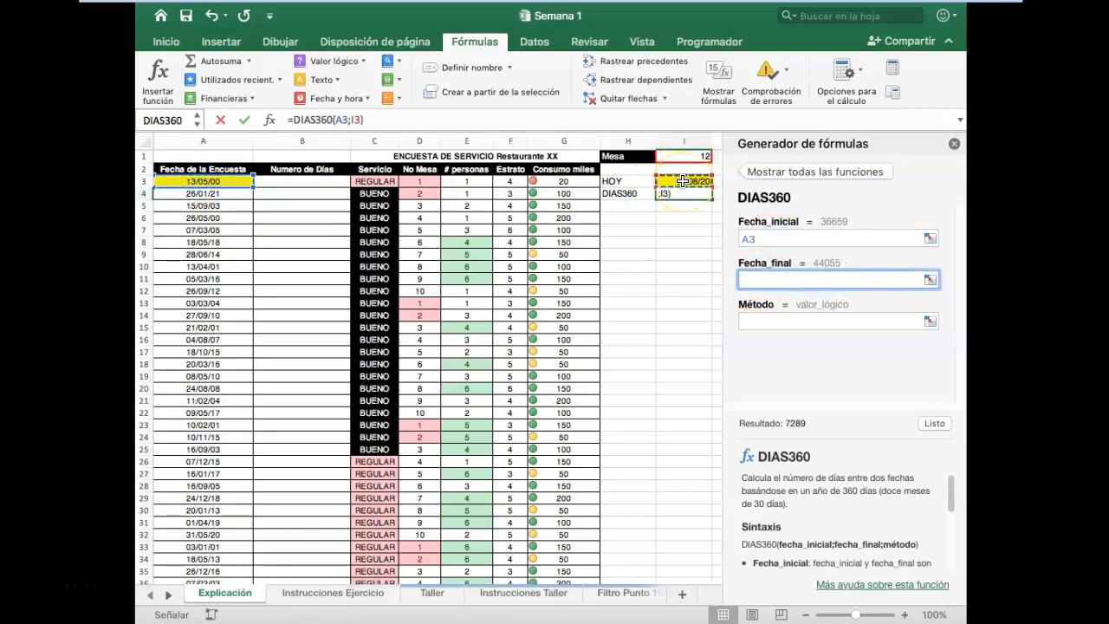
left_click(763, 319)
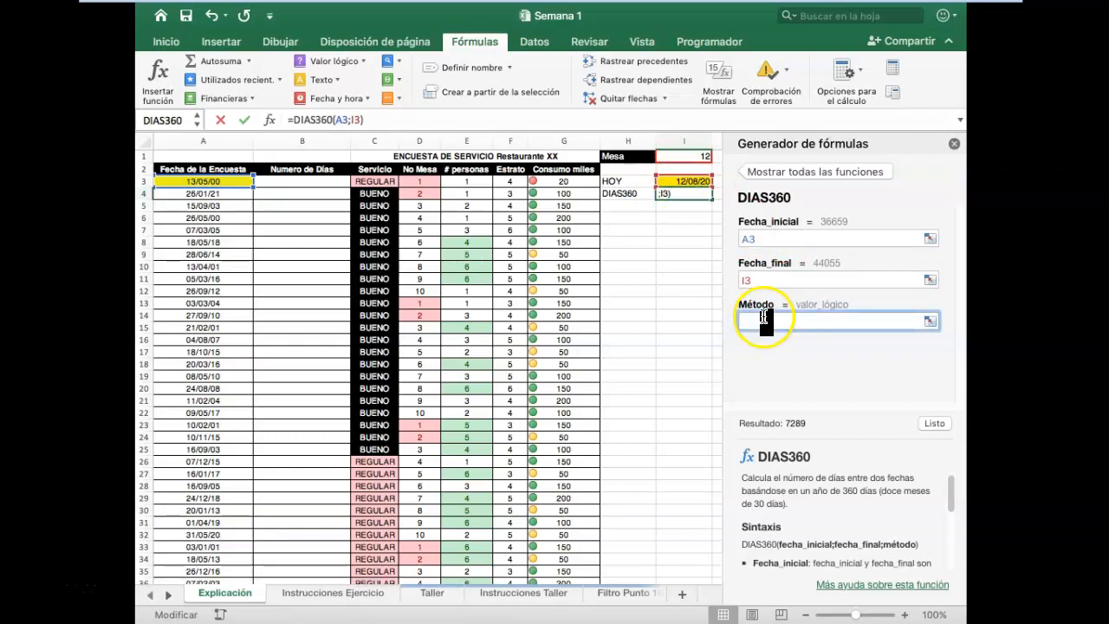
type("FALSO")
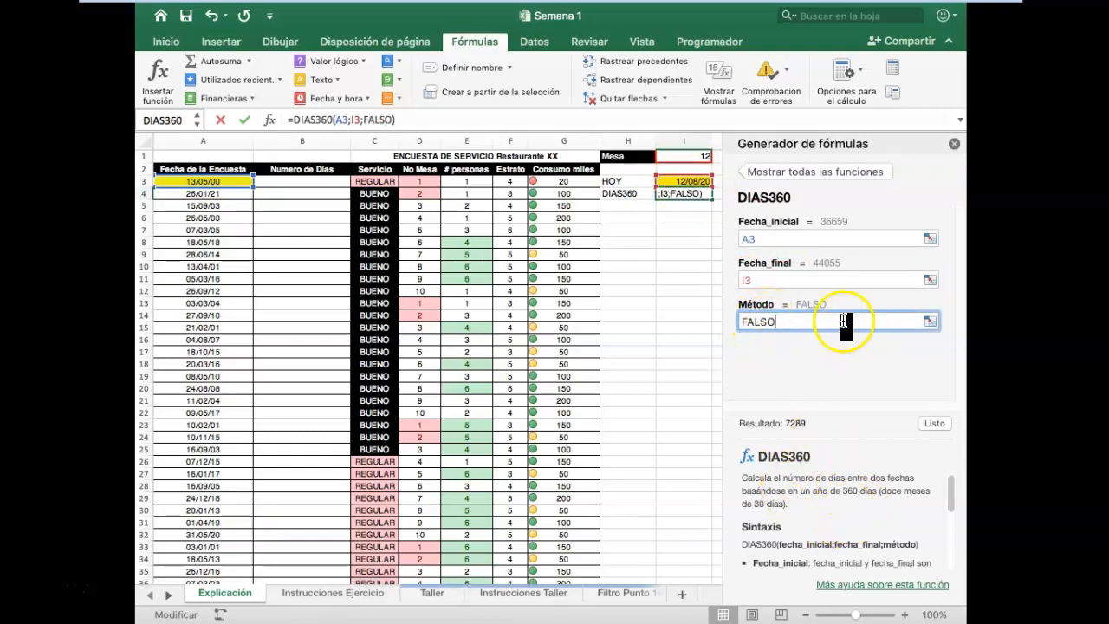
left_click(936, 424)
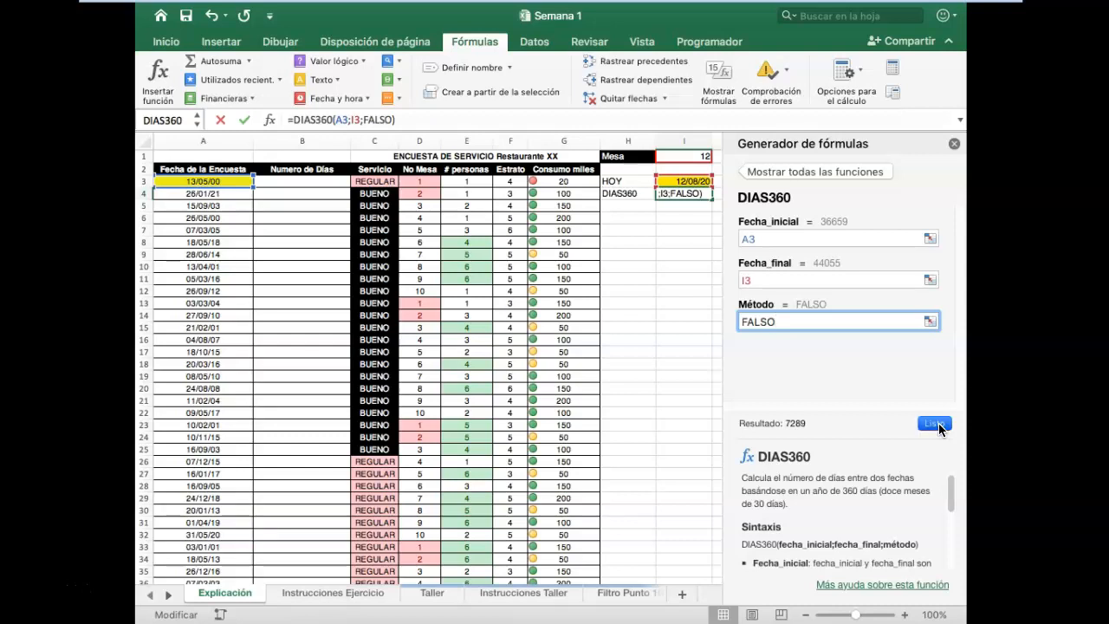
Enter the label SIFECHA in H5, below DIAS360
left_click(623, 204)
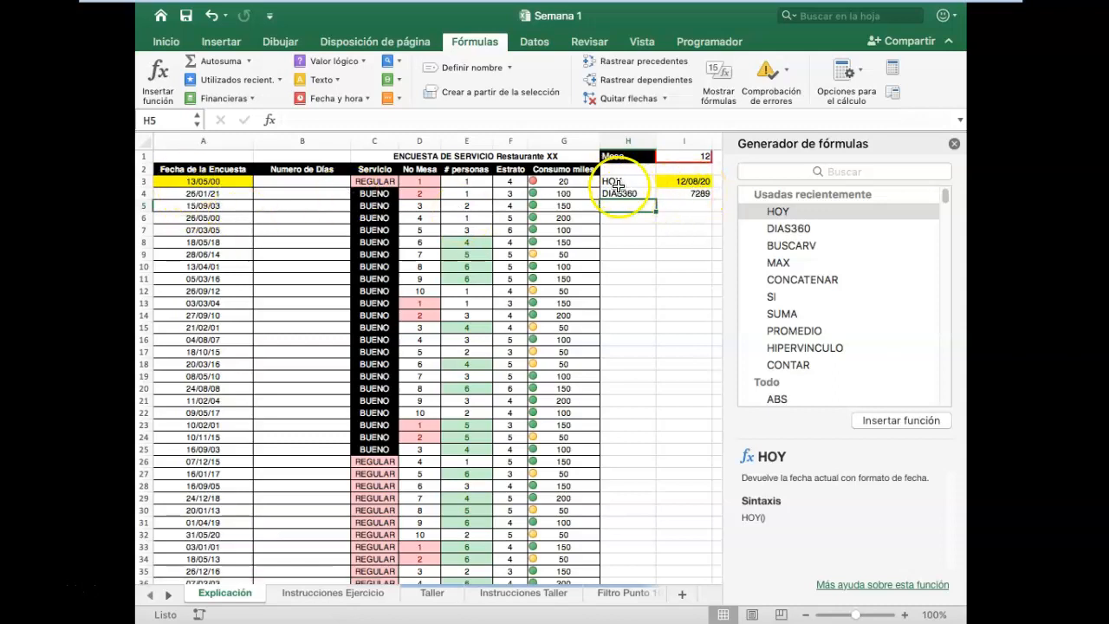
type("SI")
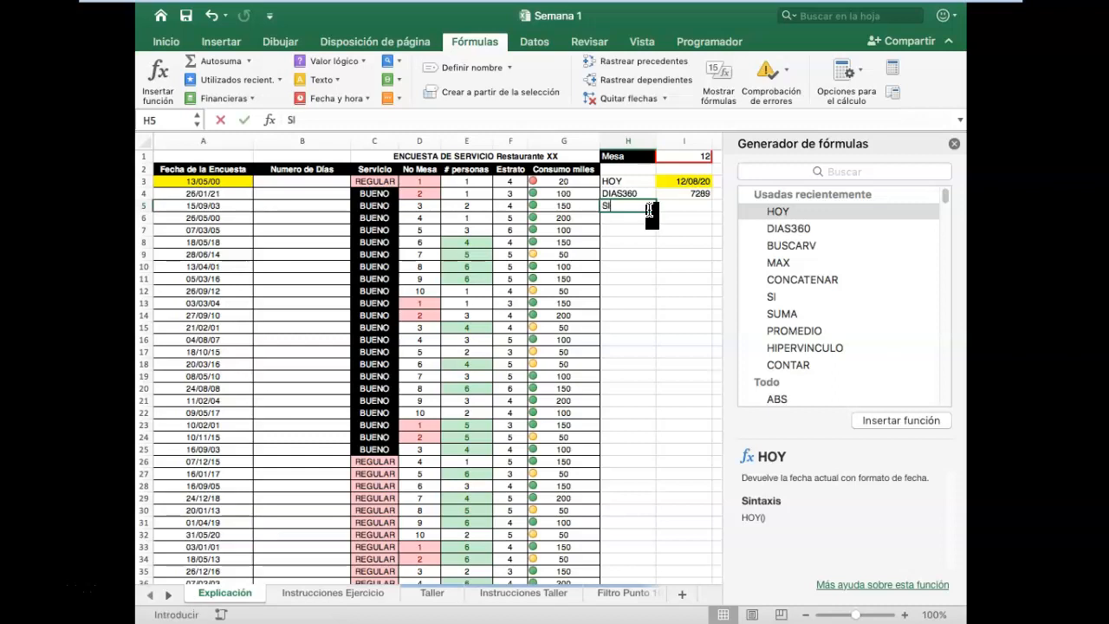
type("FECHA")
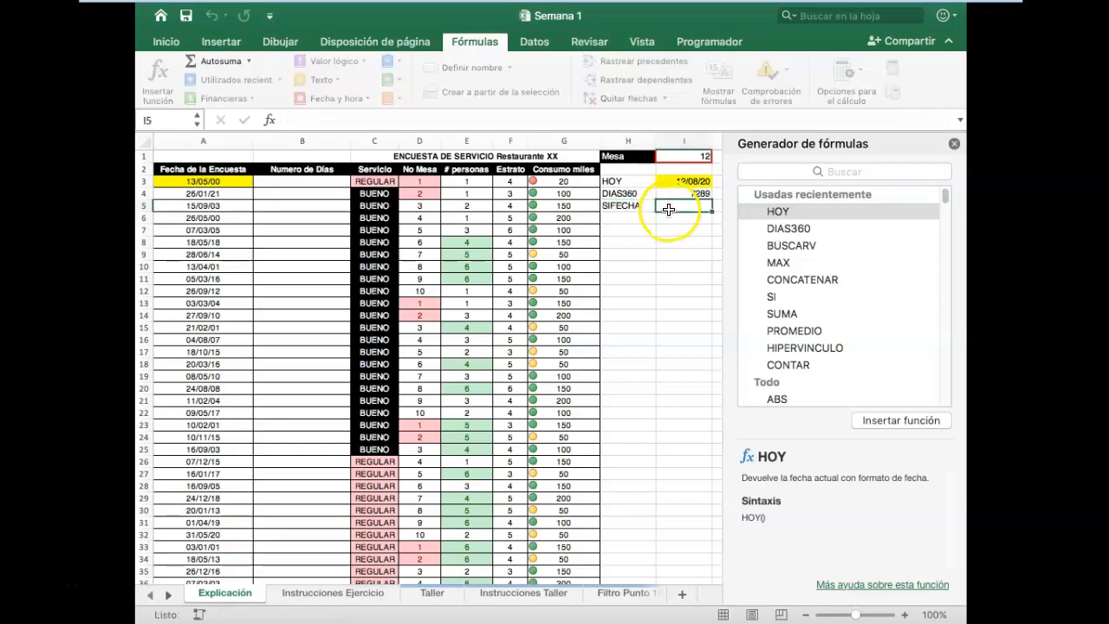
Start a SIFECHA formula in I5 with the first survey date A3 as its start date
left_click(669, 210)
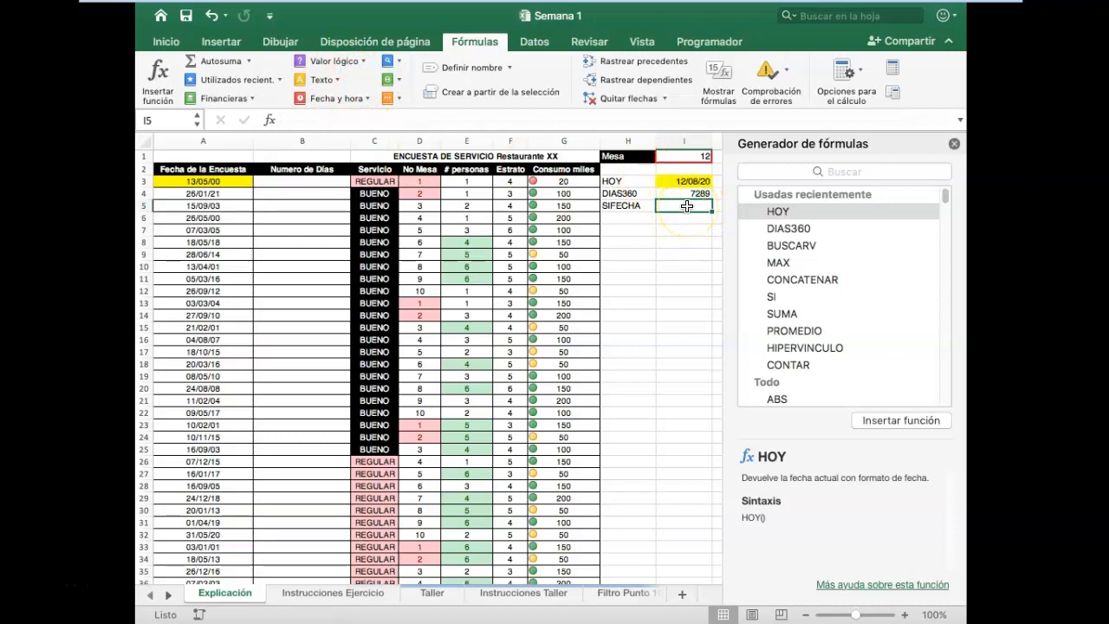
type("=")
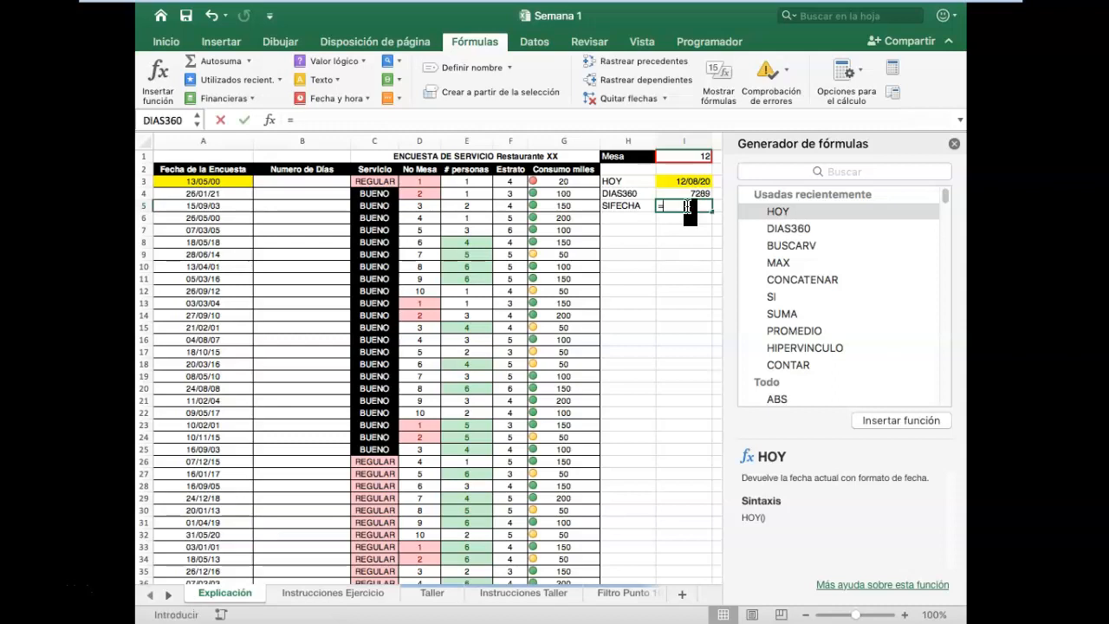
type("SIFEC")
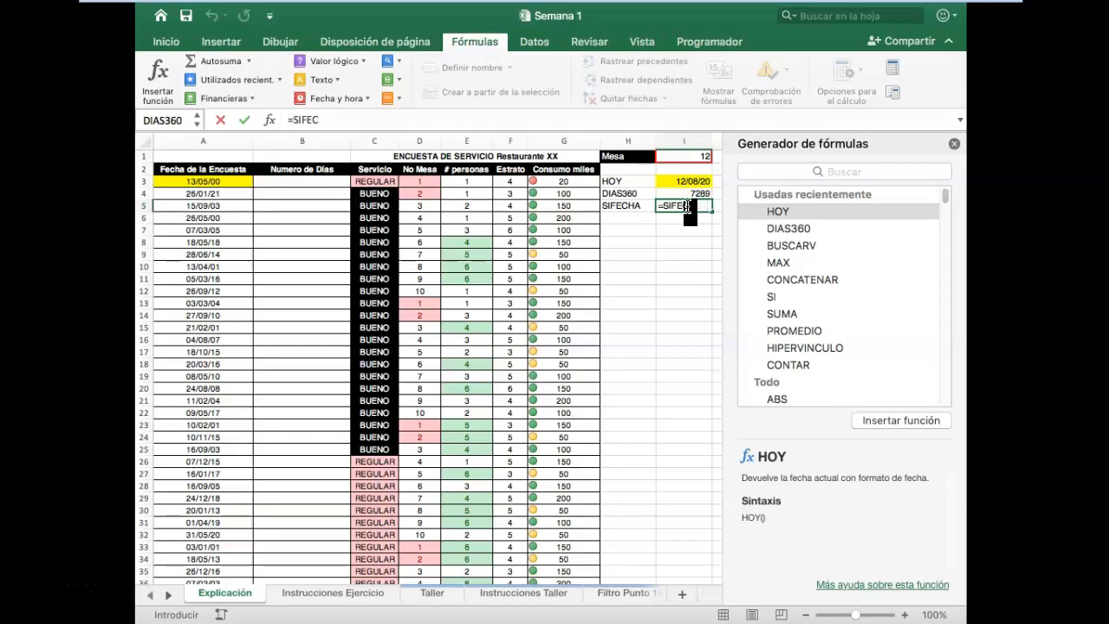
type("HA(")
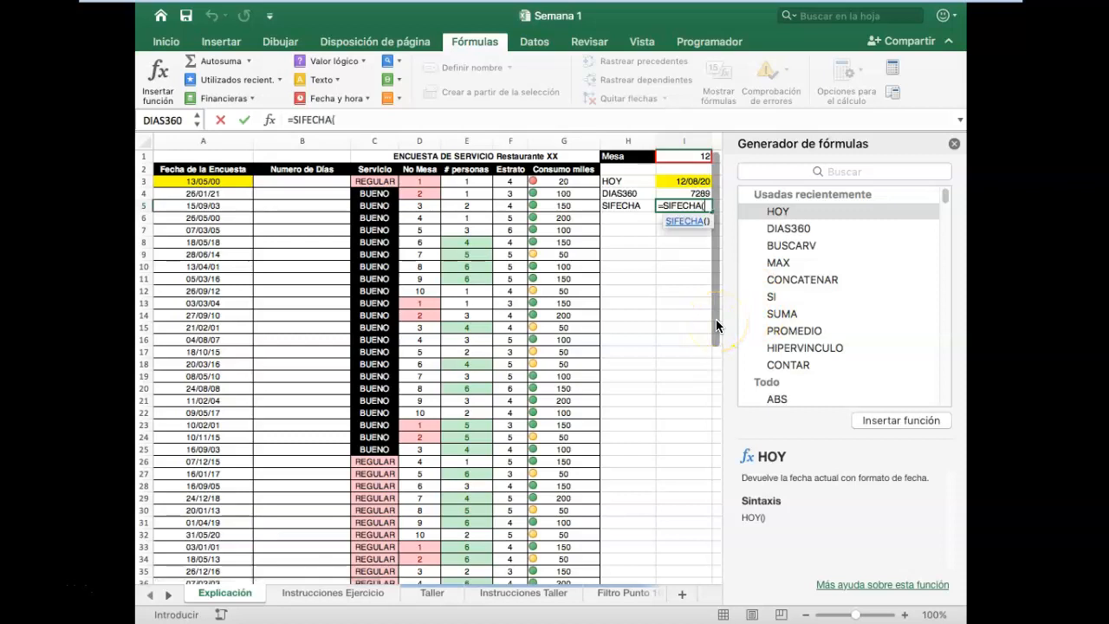
left_click_drag(671, 231, 195, 183)
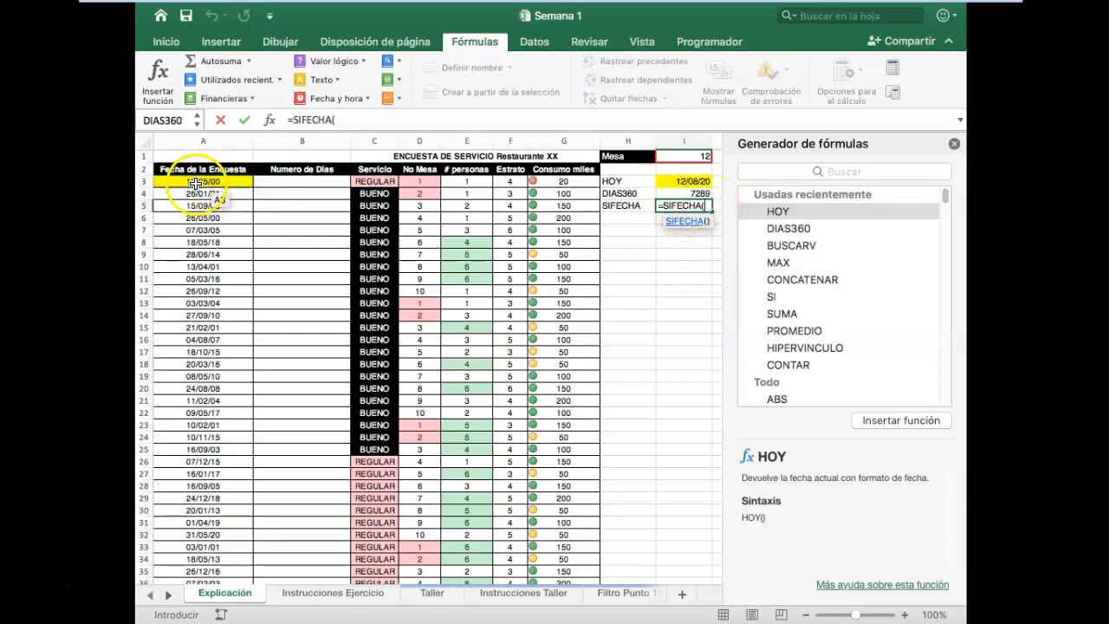
left_click(194, 179)
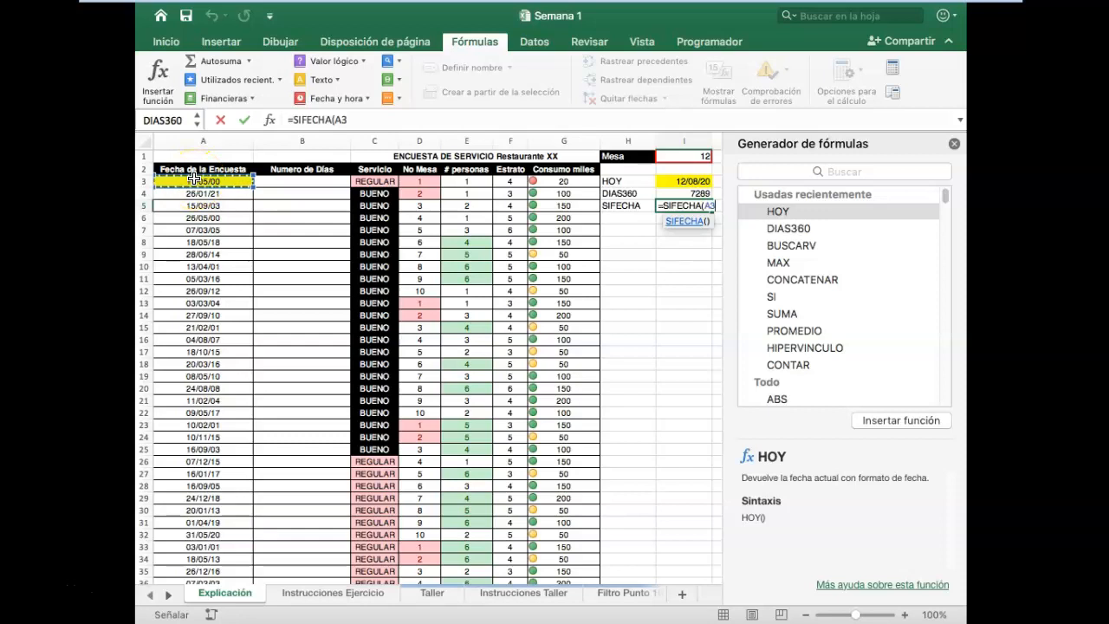
Complete the SIFECHA formula in I5 with end date I3 and unit "D", and close the formula builder
type(";")
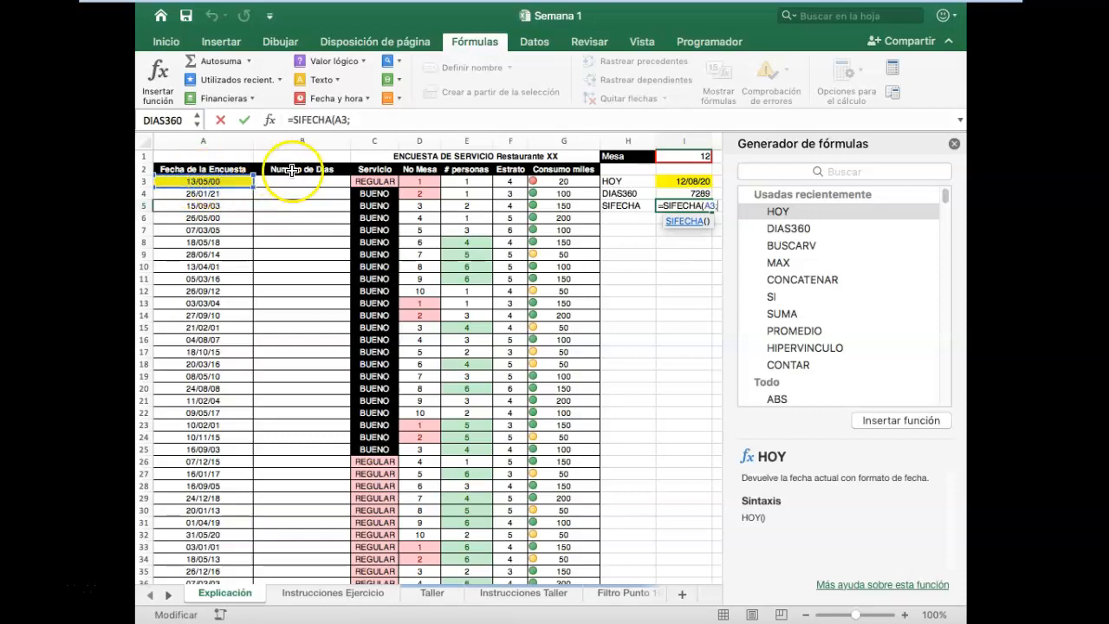
left_click(684, 183)
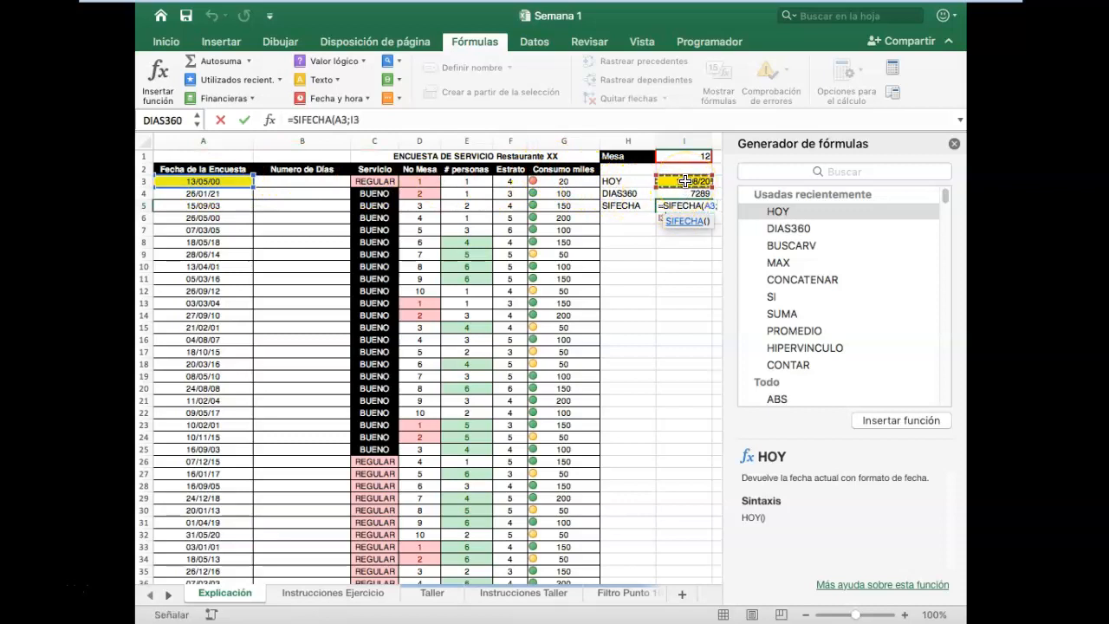
type(";\"D")
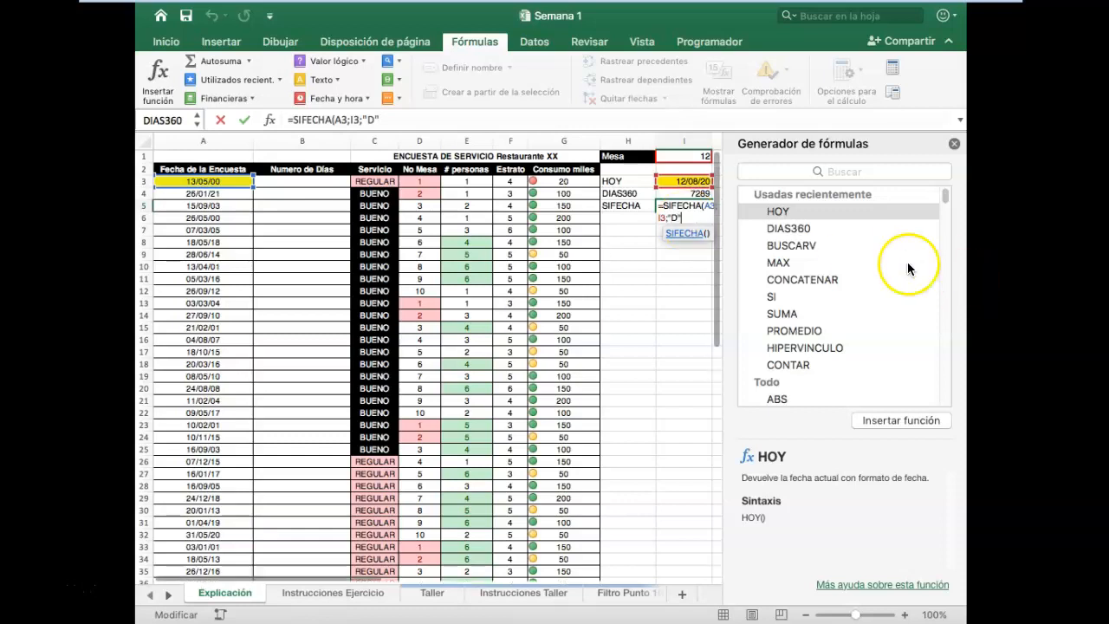
type(")")
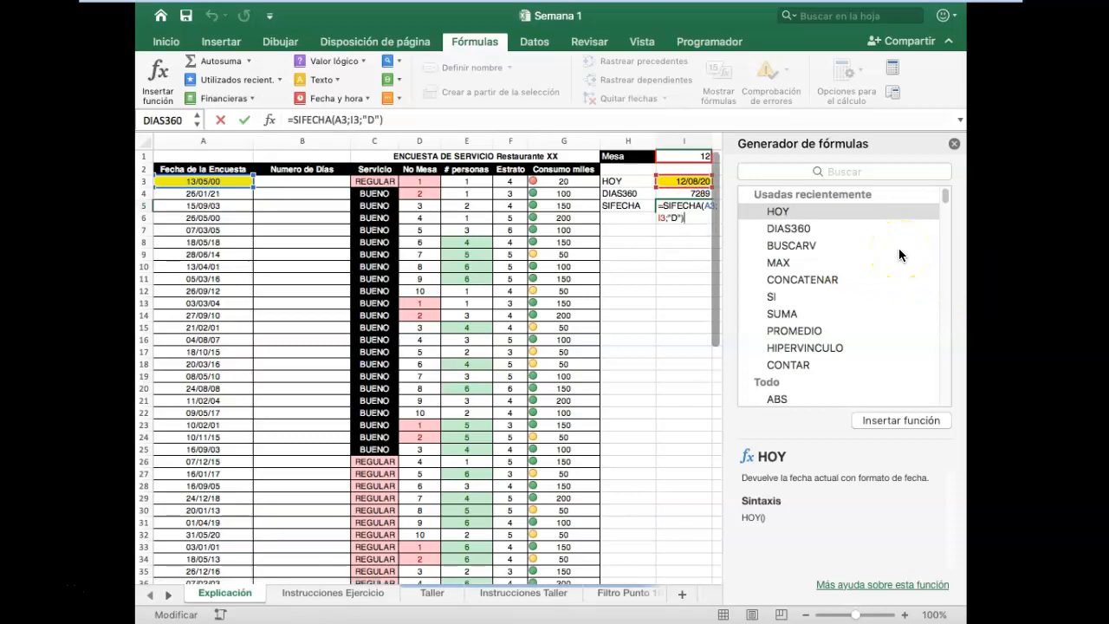
key("Return")
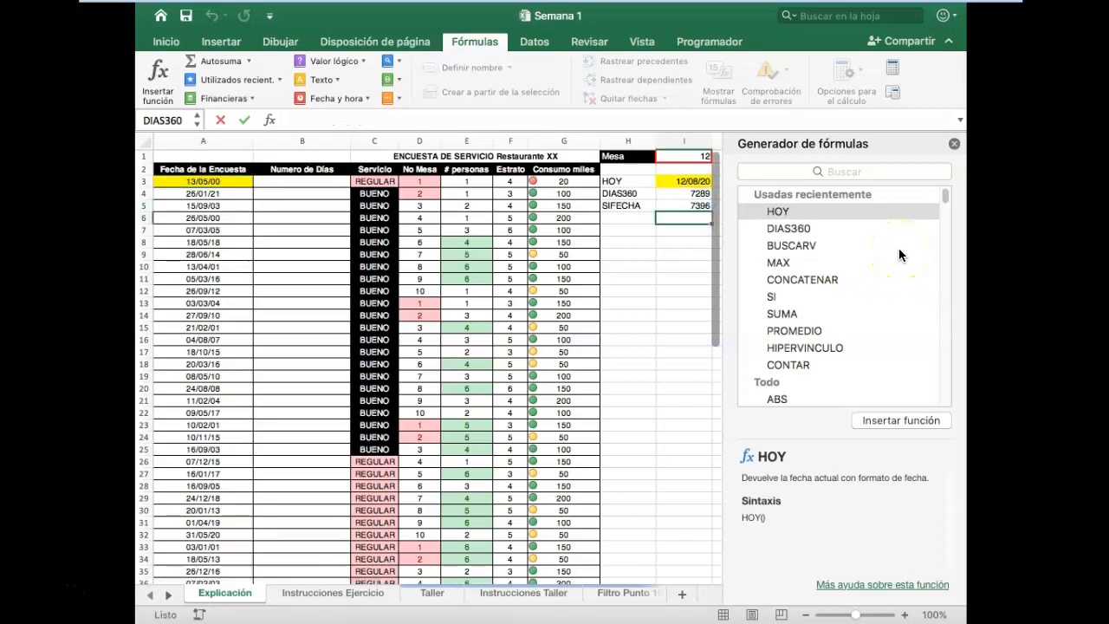
left_click(694, 206)
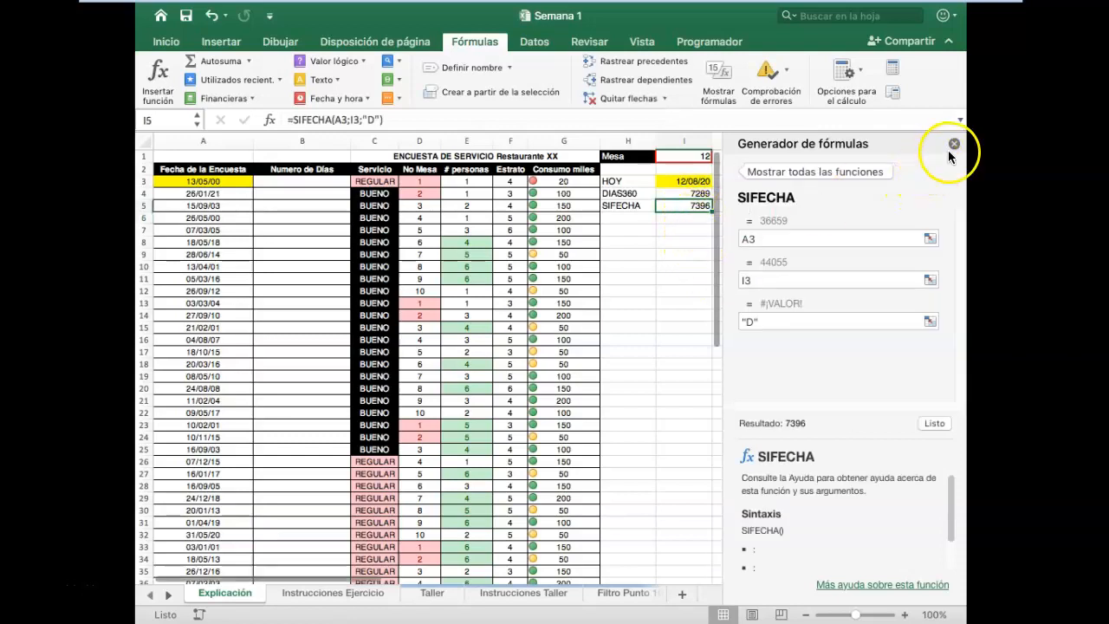
left_click(954, 143)
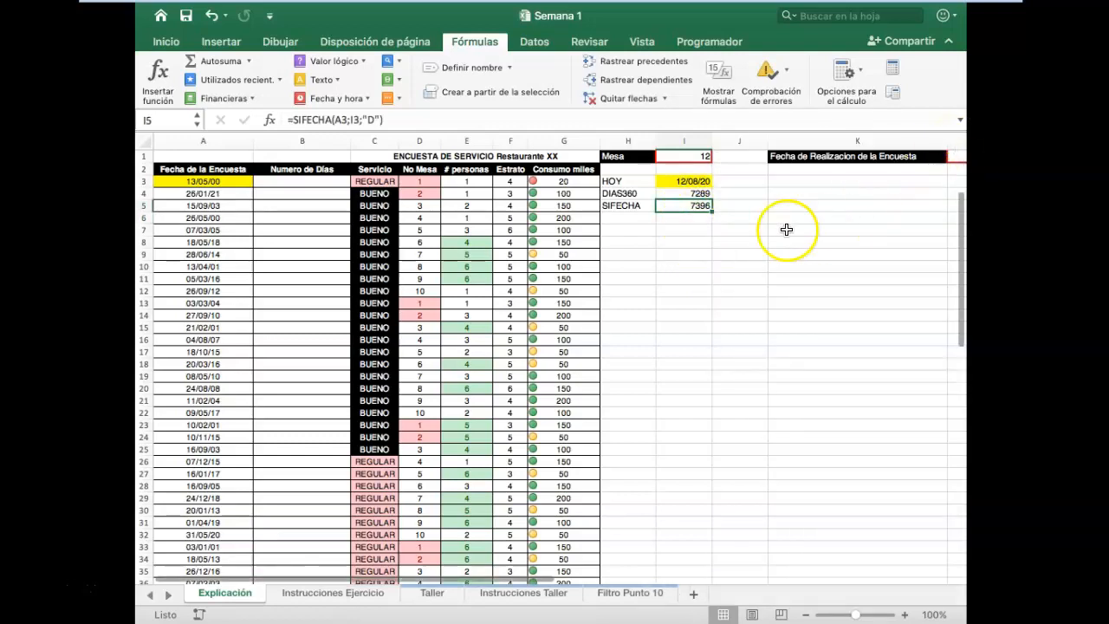
Compare the DIAS360 and SIFECHA formulas and their results in I4 and I5
left_click(684, 194)
left_click(681, 206)
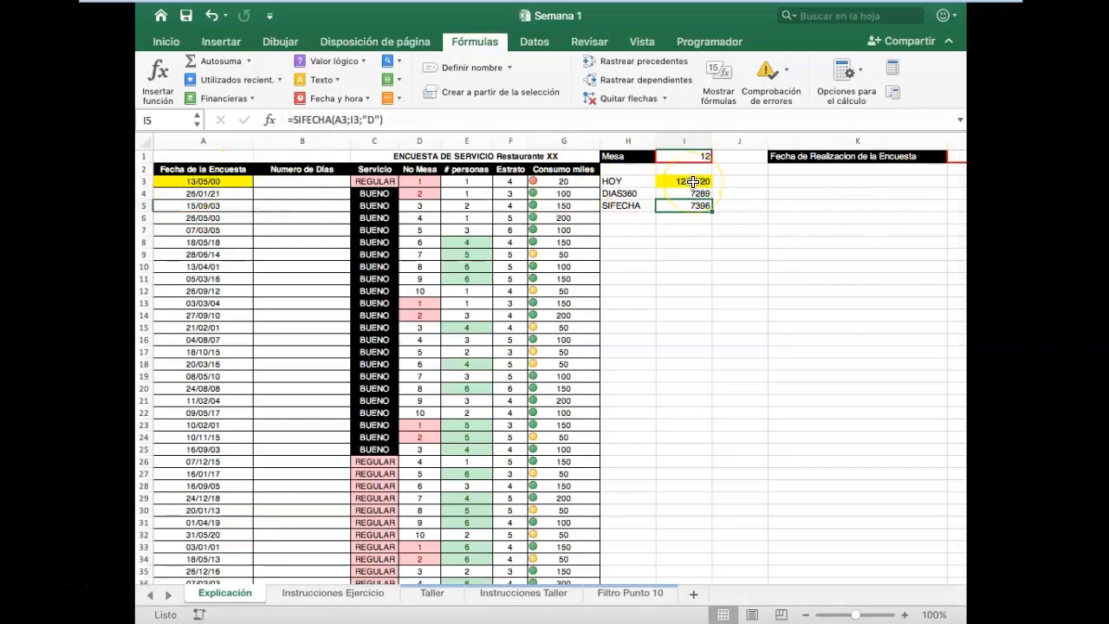
left_click(631, 194)
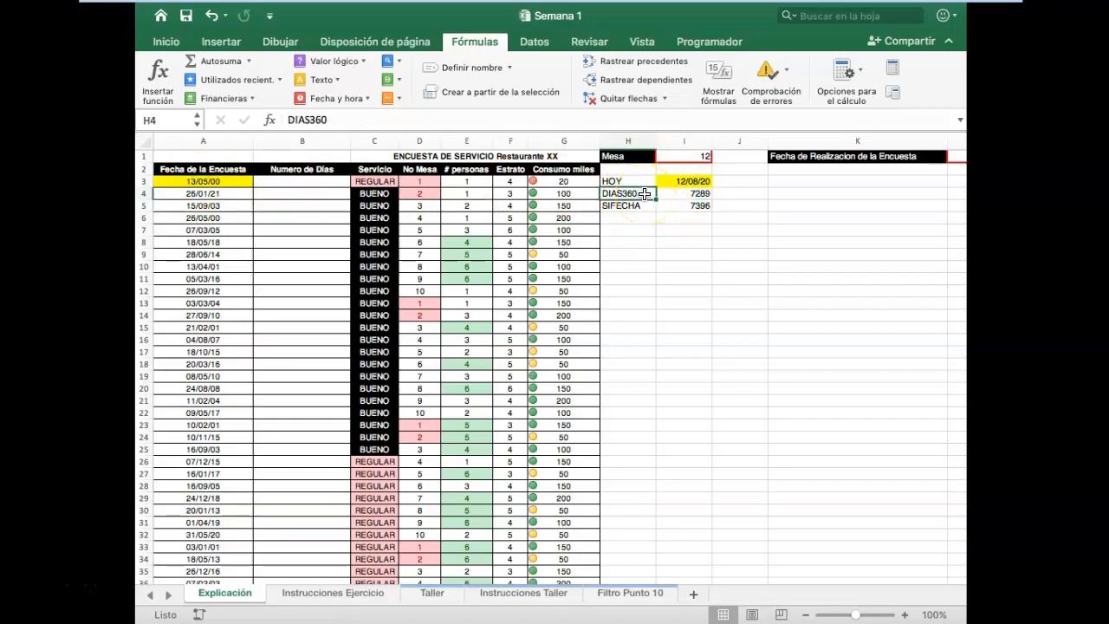
left_click(646, 210)
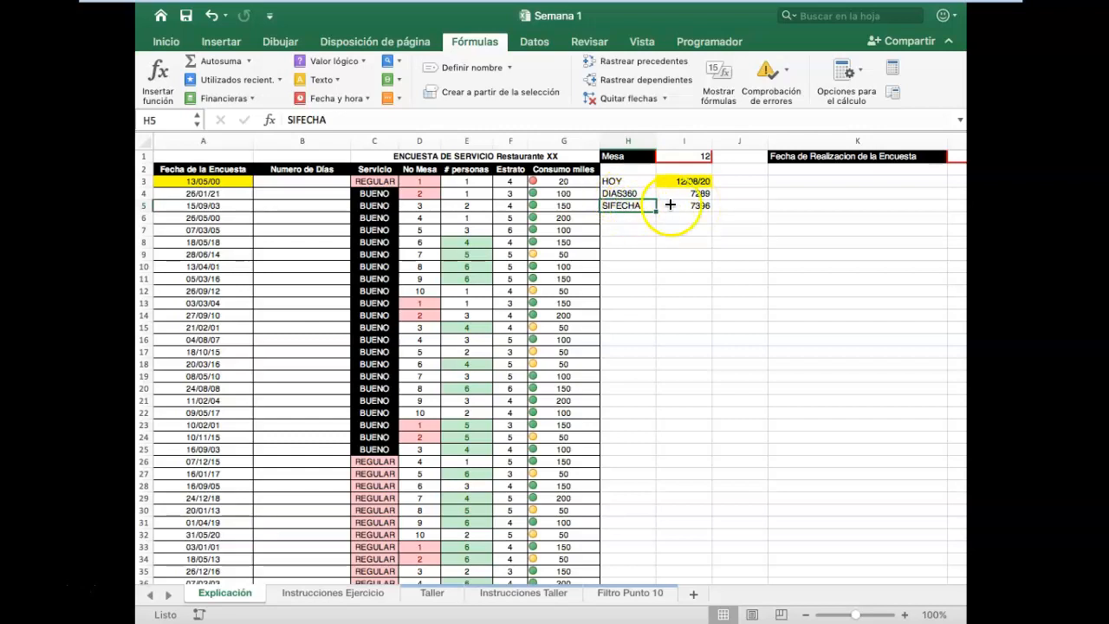
left_click(686, 204)
left_click(689, 193)
left_click(692, 206)
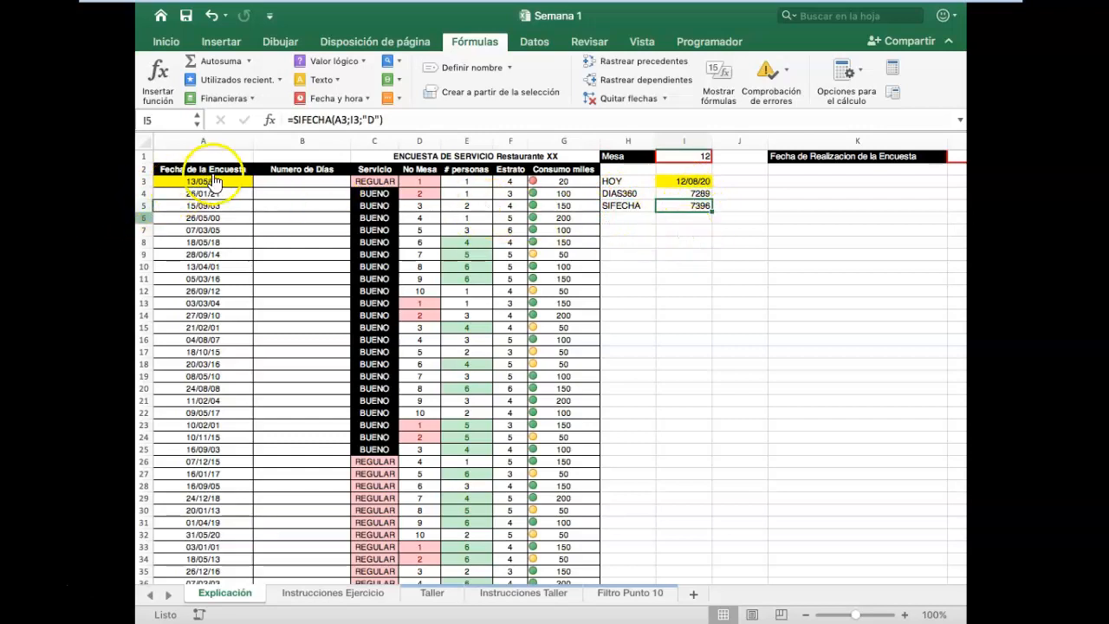
Start a SIFECHA formula in B3 under Numero de Días, with A3 as start date and I3 as end date
left_click(307, 181)
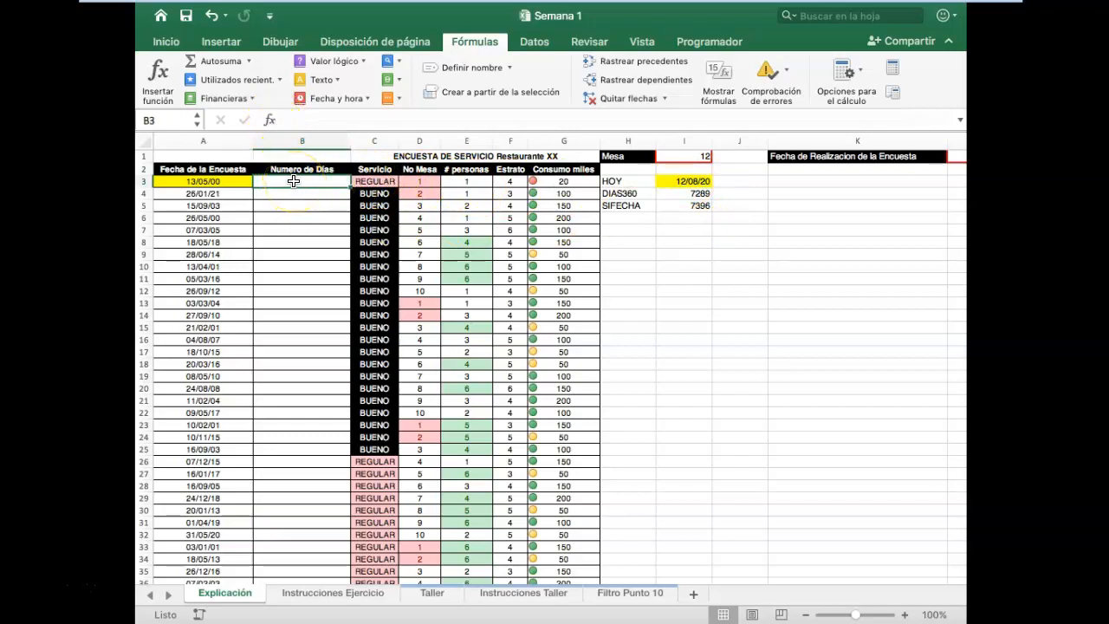
type("=SIFECHAS")
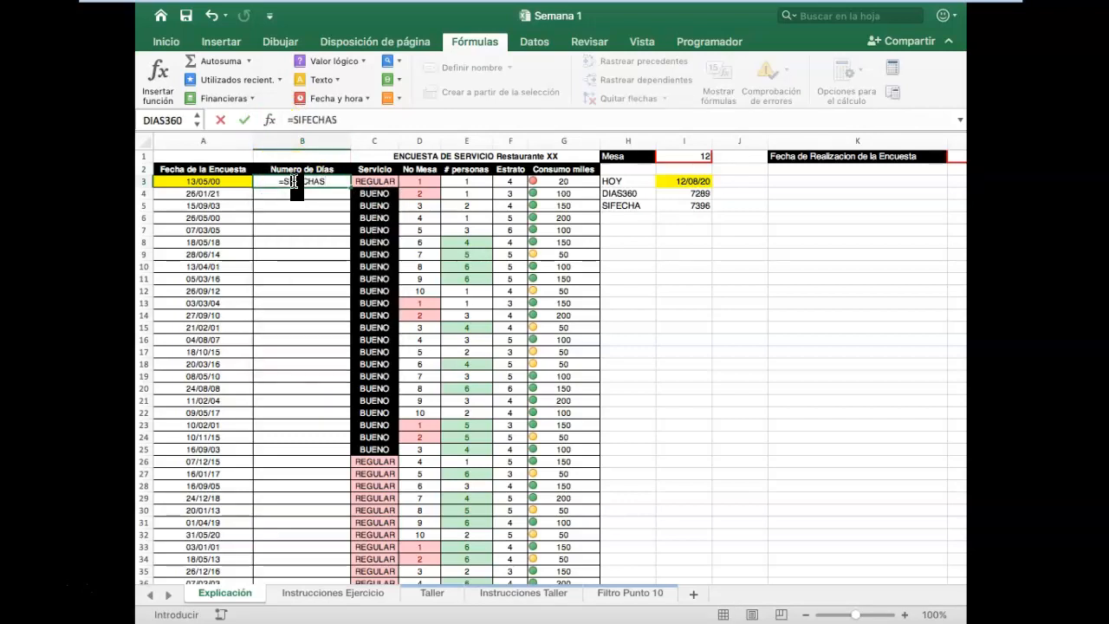
key("BackSpace")
type("(")
left_click(182, 182)
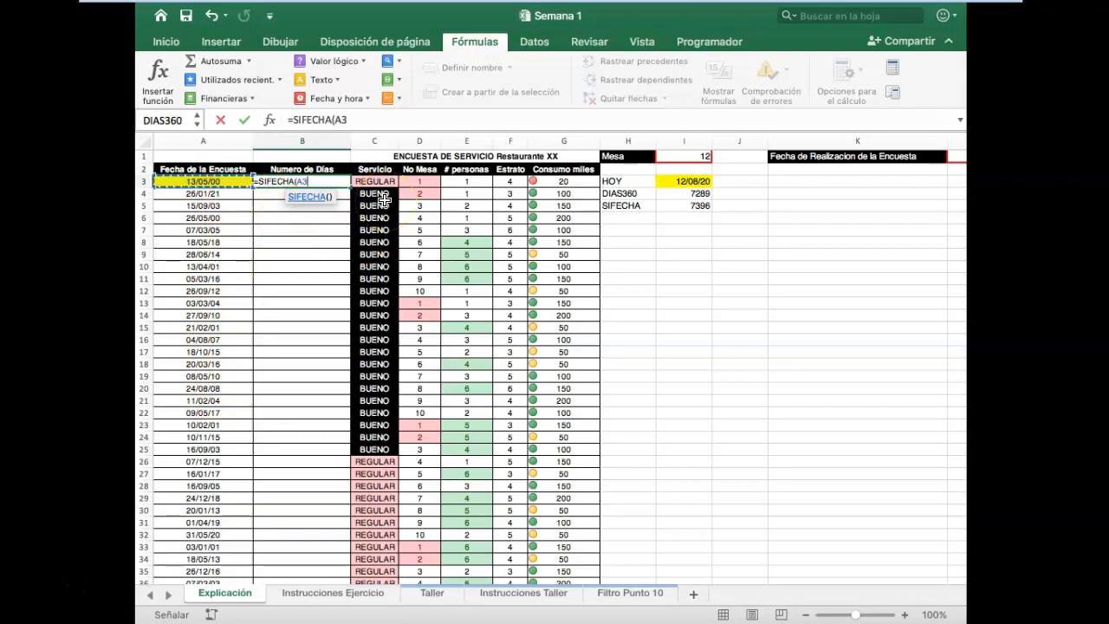
type(";")
left_click(674, 183)
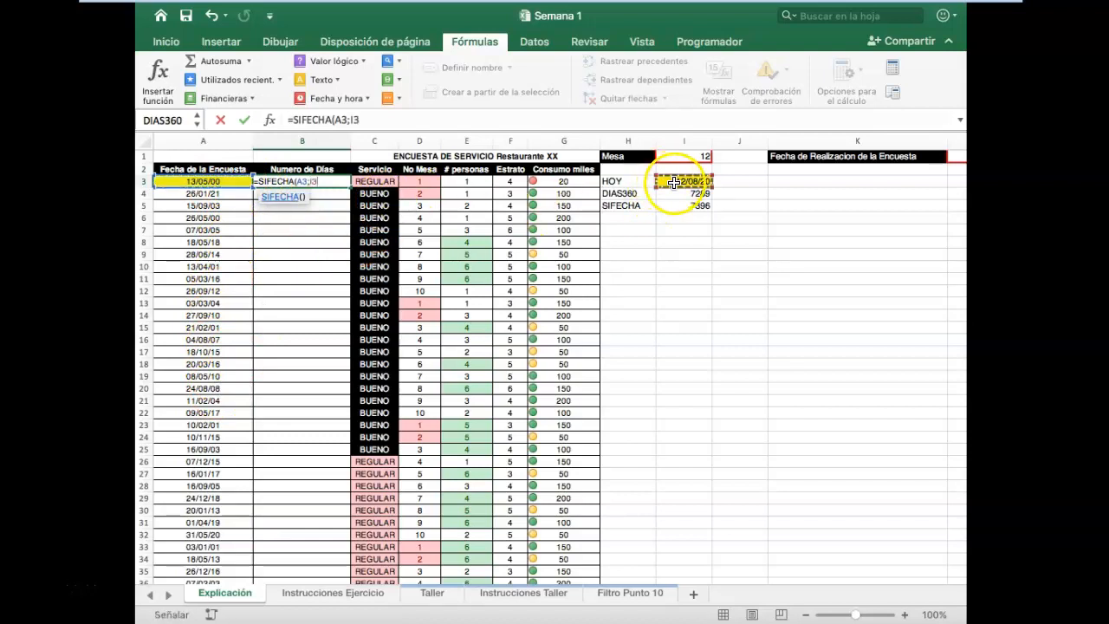
Make the end date absolute as $I$3, add the unit "Y", and finish the SIFECHA formula in B3
left_click(358, 122)
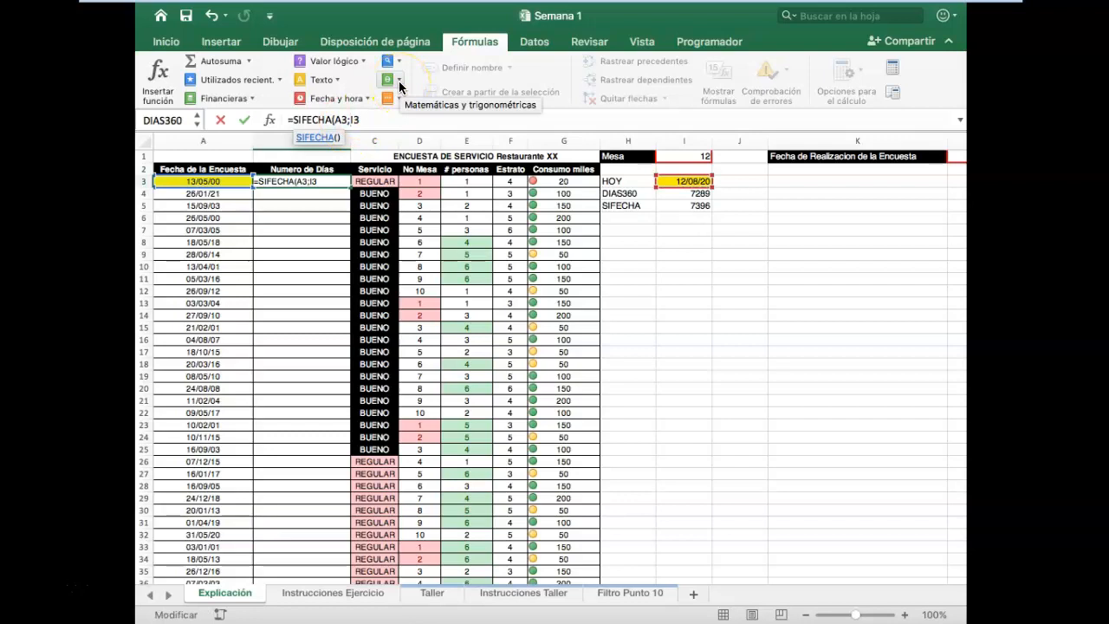
left_click(362, 120)
type("$I$")
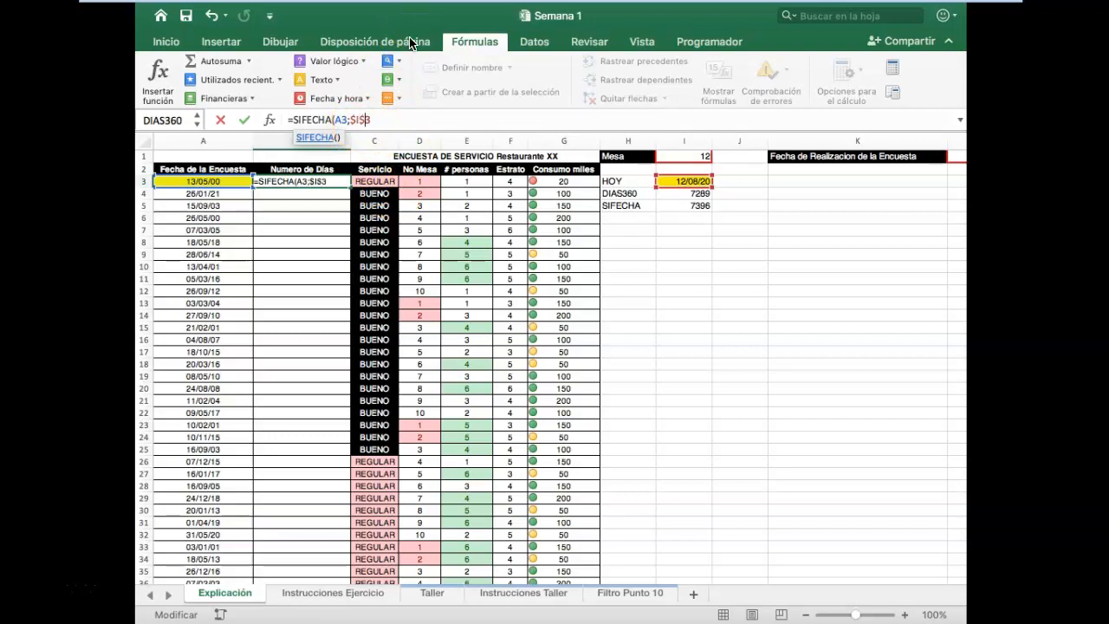
left_click(398, 121)
type(";")
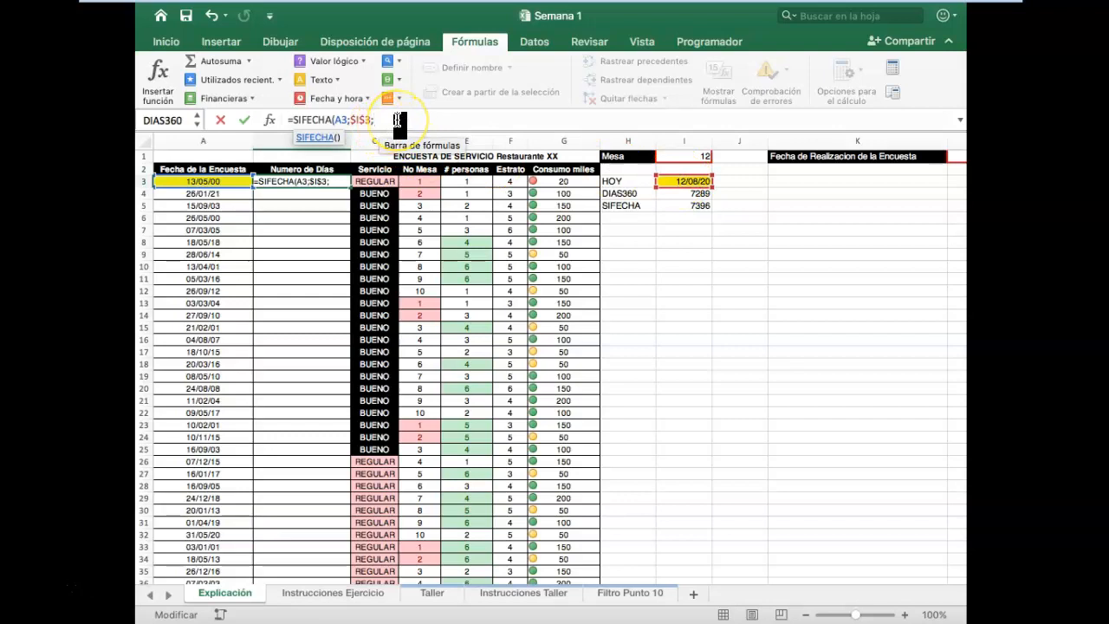
type("\"")
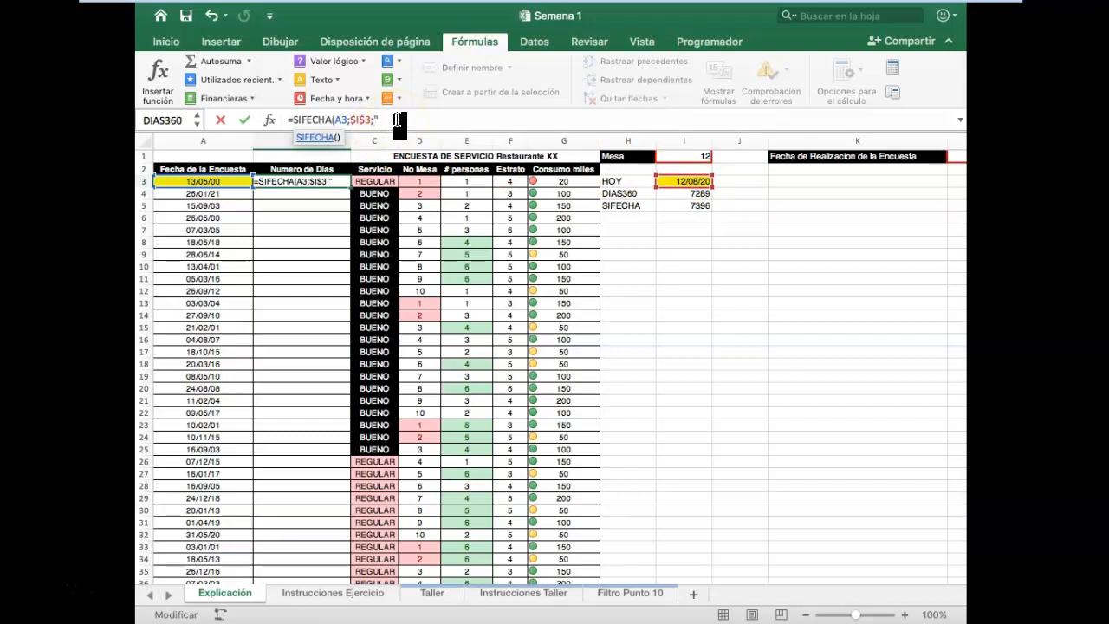
type("Y\")")
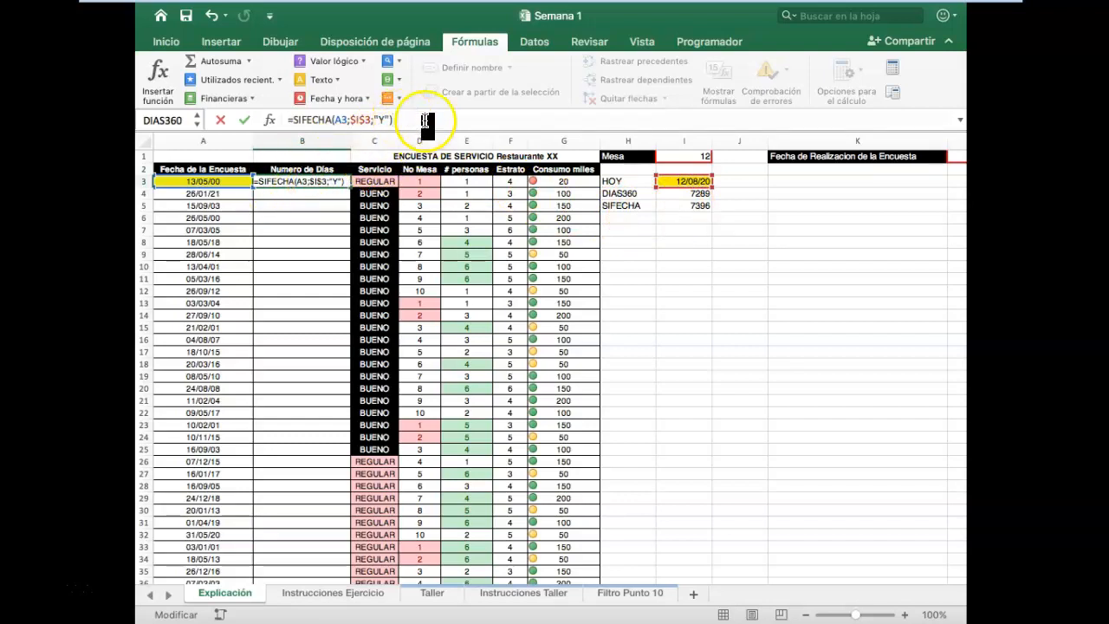
key("Return")
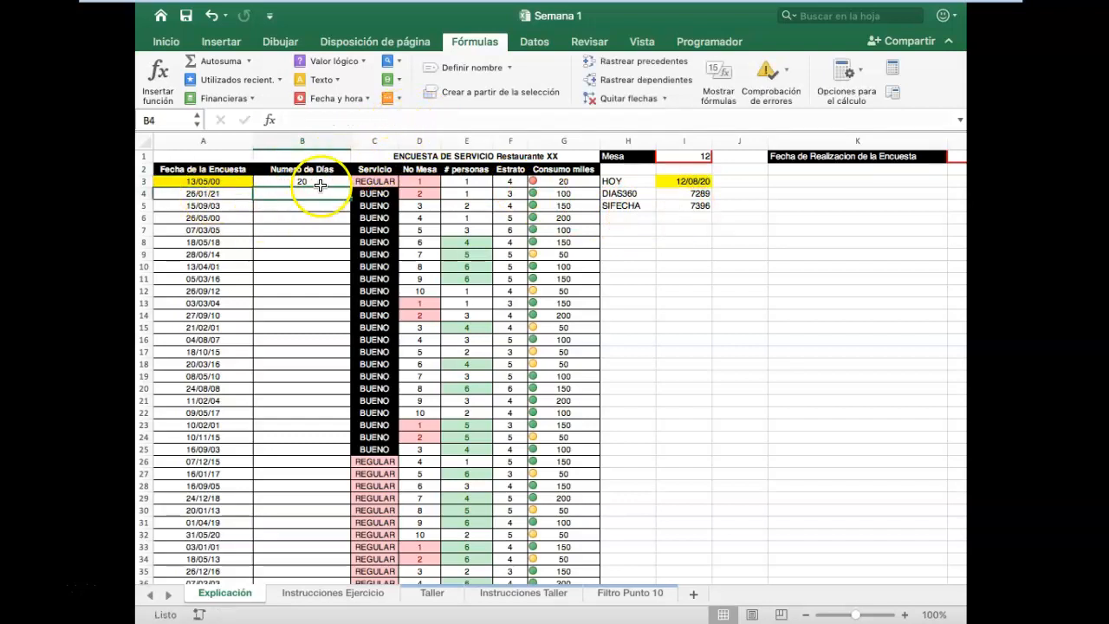
Fill the SIFECHA formula from B3 down the Numero de Días column to B52
left_click(319, 180)
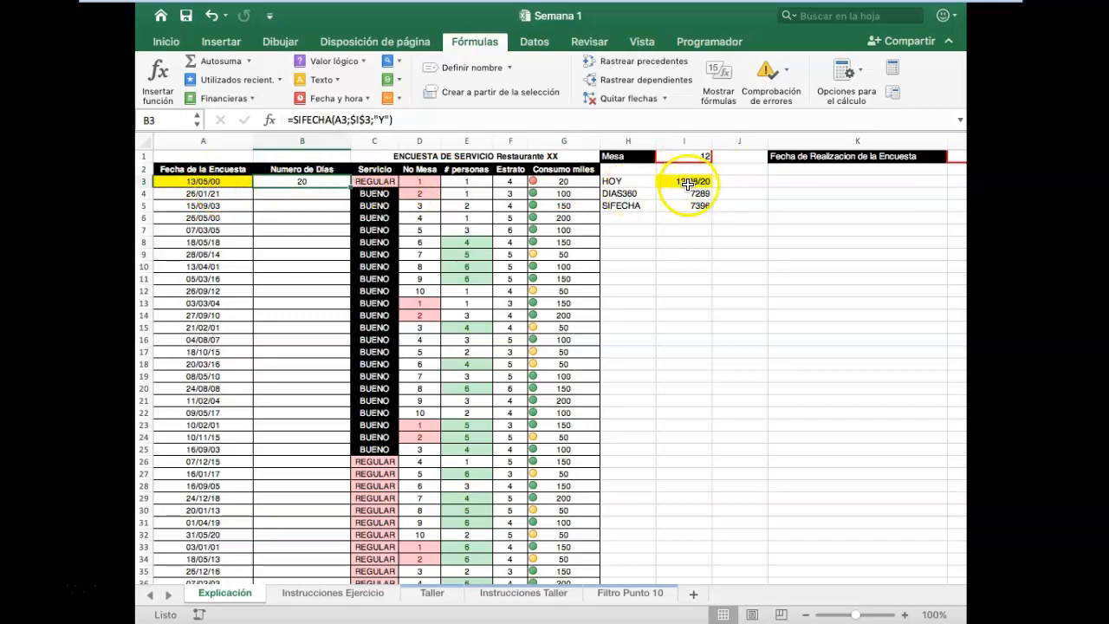
left_click_drag(350, 187, 270, 502)
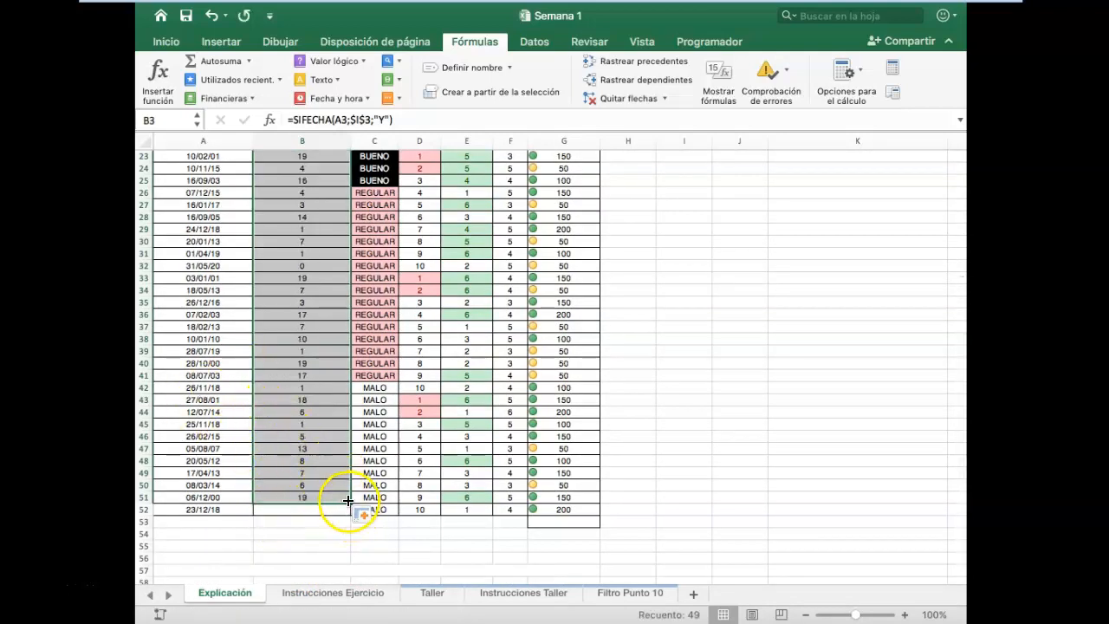
left_click_drag(348, 501, 322, 508)
scroll(292, 404, "up", 5)
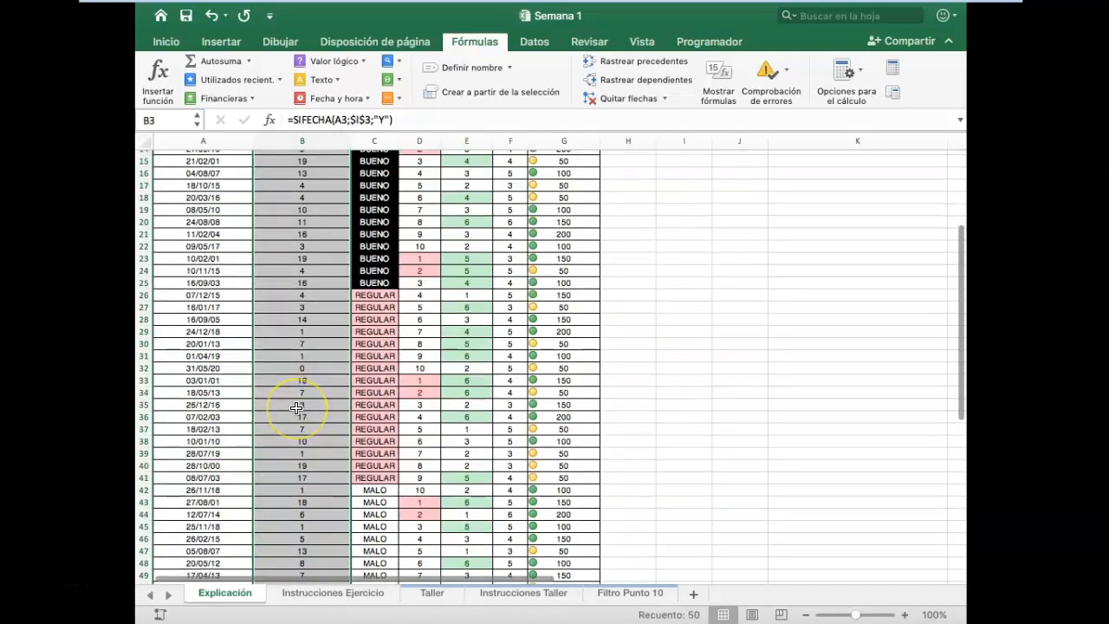
scroll(297, 407, "up", 5)
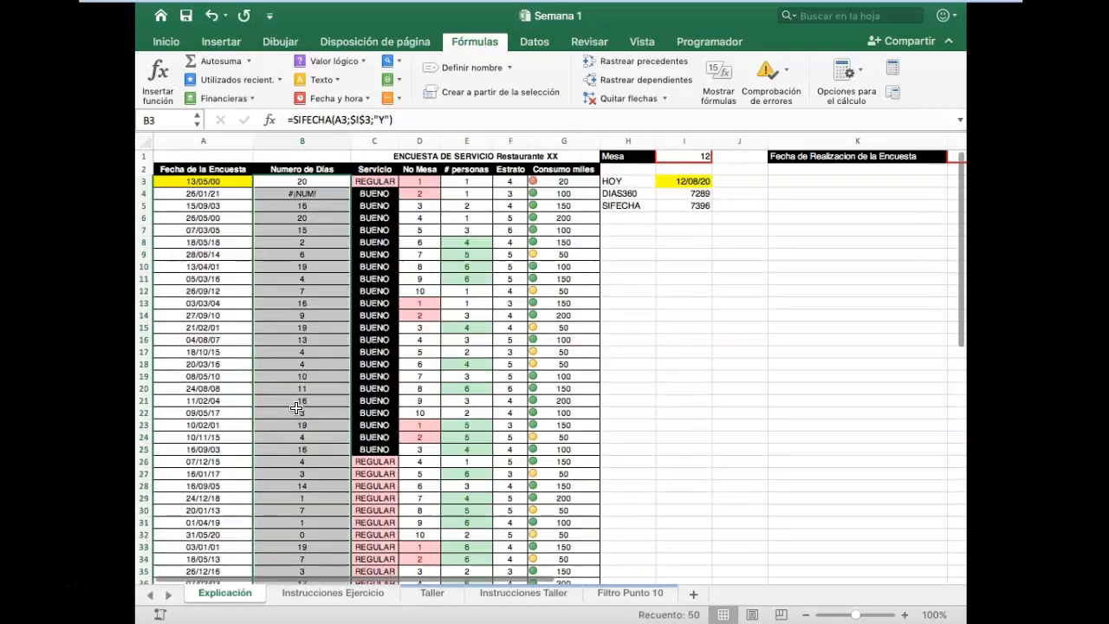
Examine the error in B4 by checking its formula against the survey date in A4
left_click(295, 193)
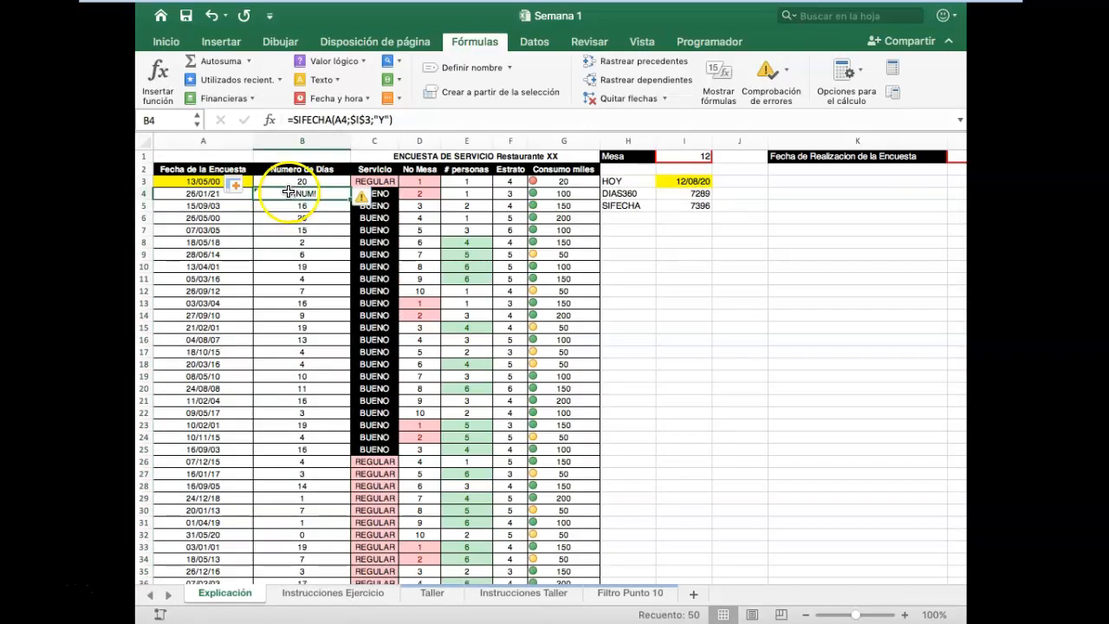
left_click(205, 191)
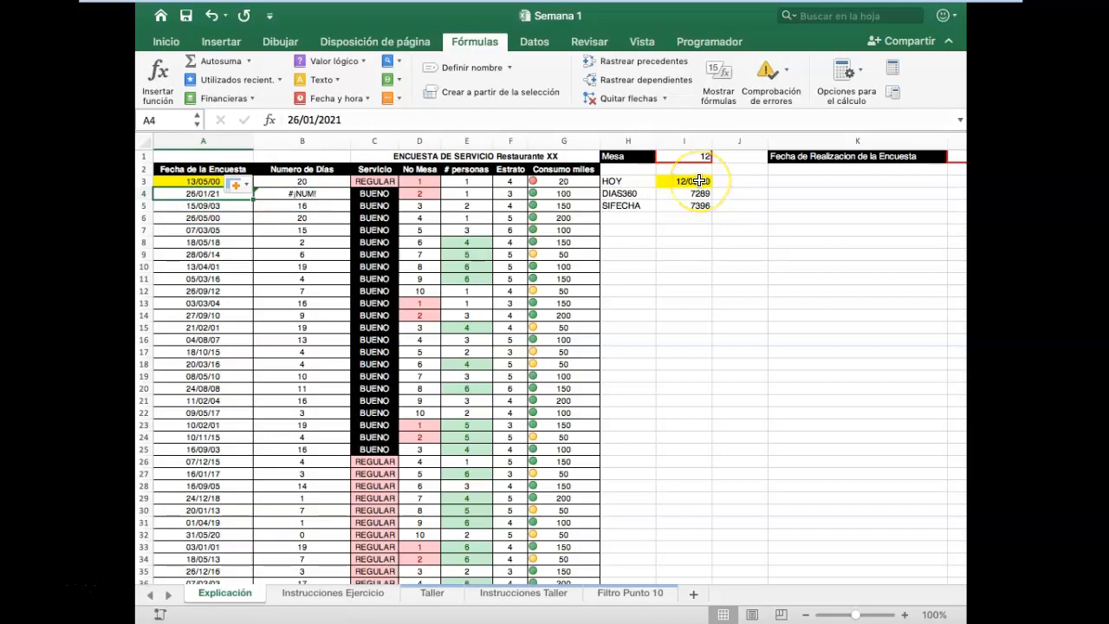
left_click(313, 197)
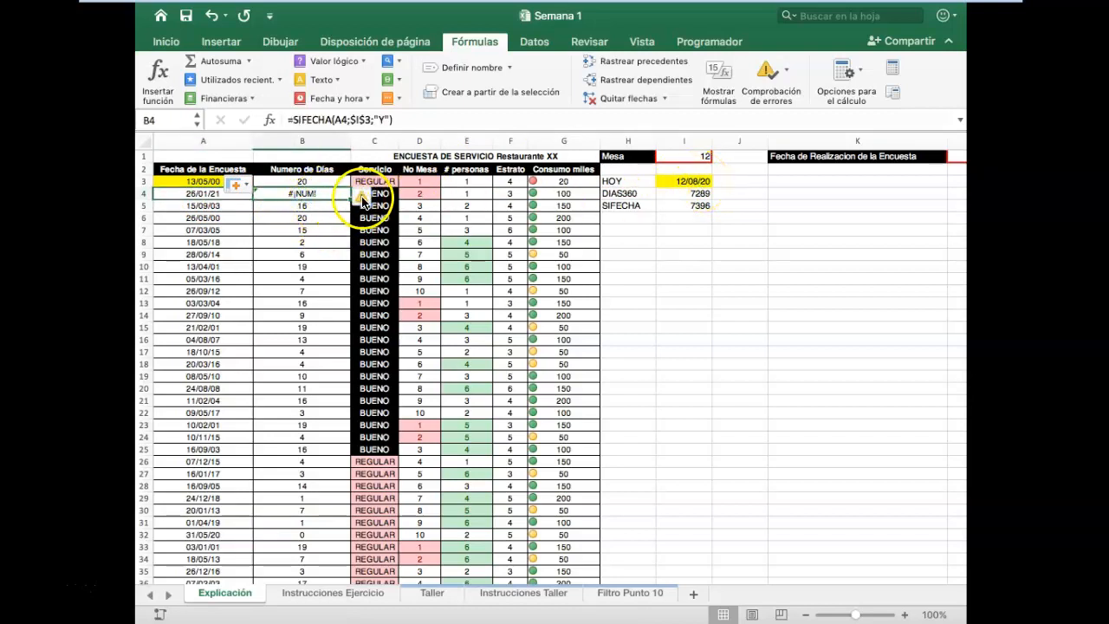
mouse_move(364, 206)
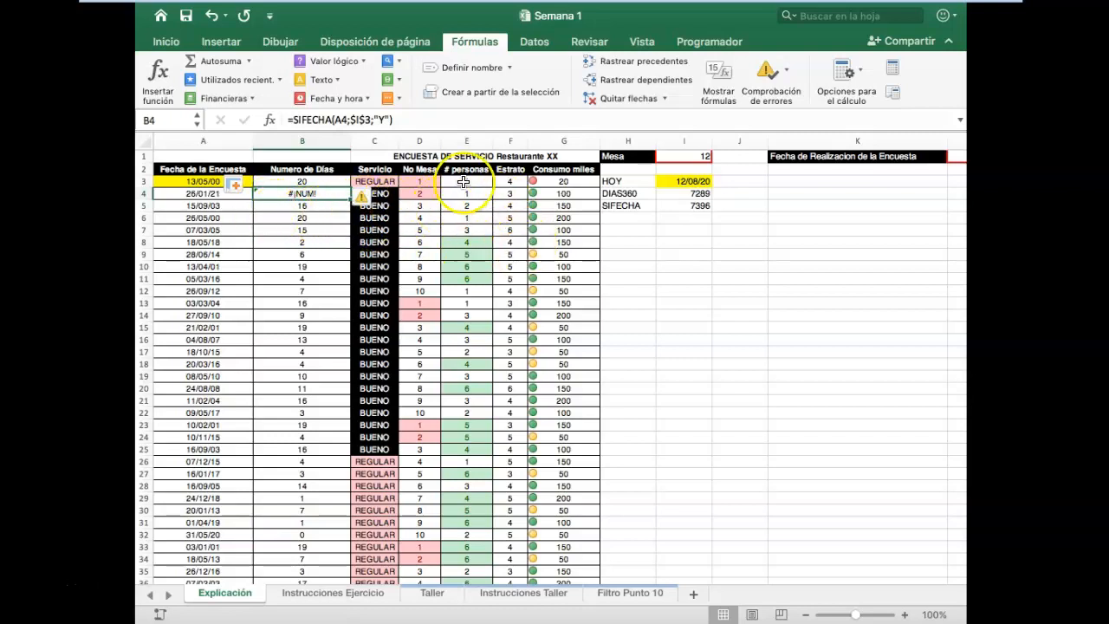
Insert the CONTAR function in I6 of the Instrucciones Ejercicio sheet for question 5, and clear its suggested Valor1 range
left_click(634, 218)
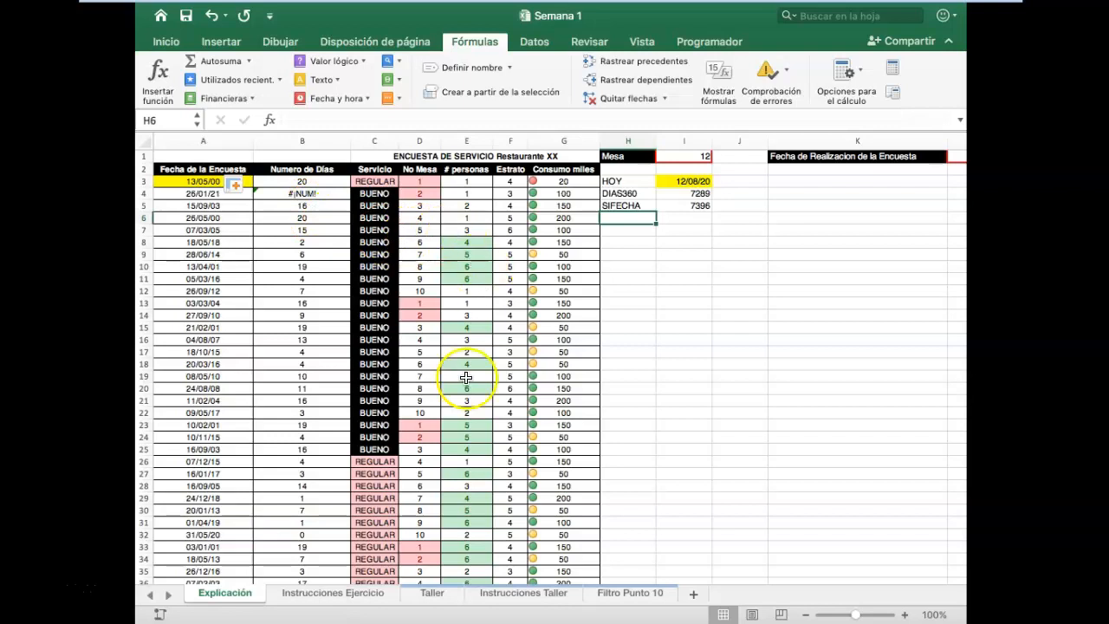
left_click(330, 595)
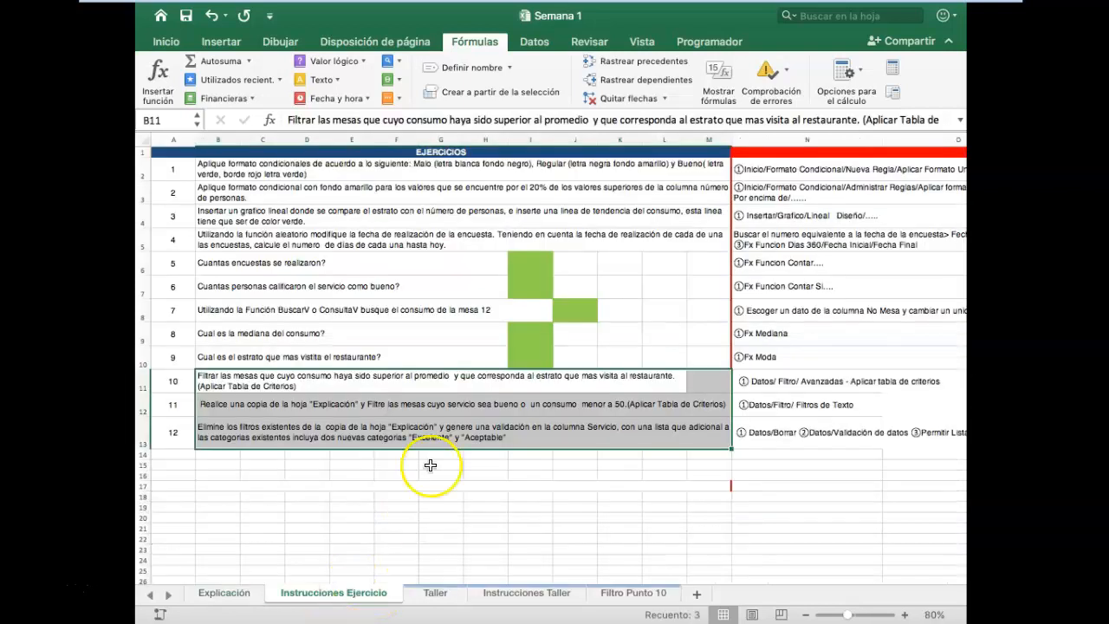
left_click(529, 264)
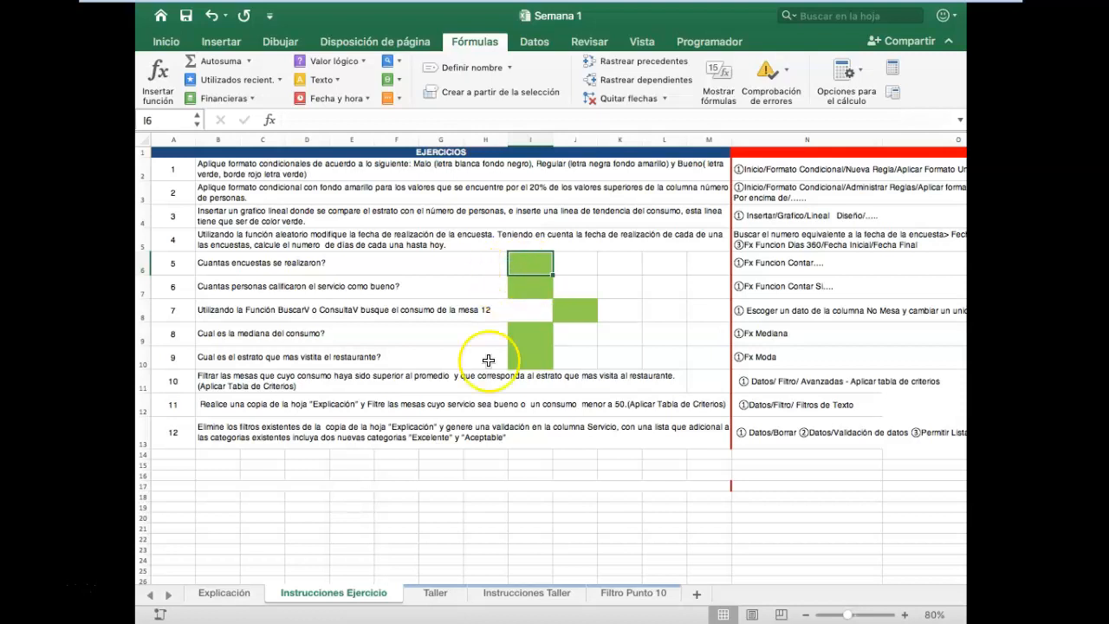
left_click(226, 593)
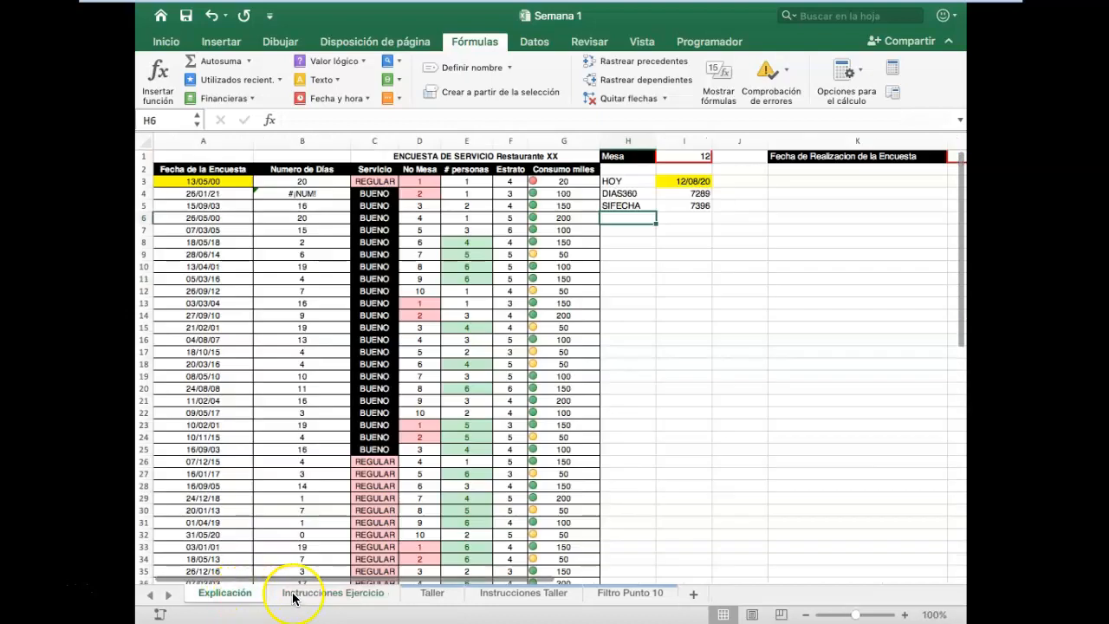
left_click(333, 594)
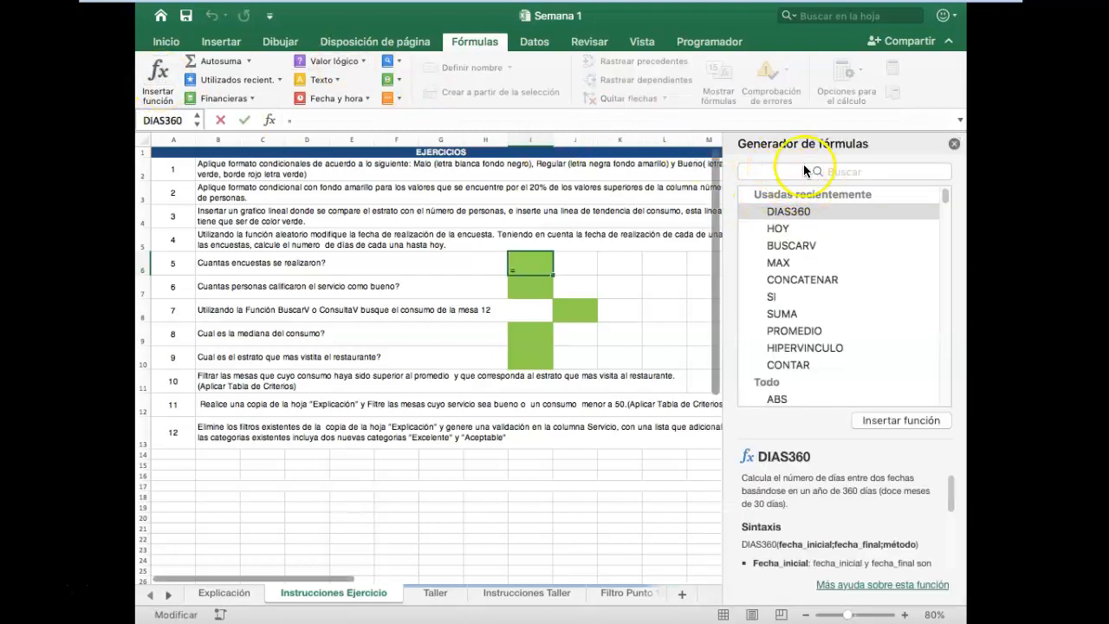
left_click(832, 172)
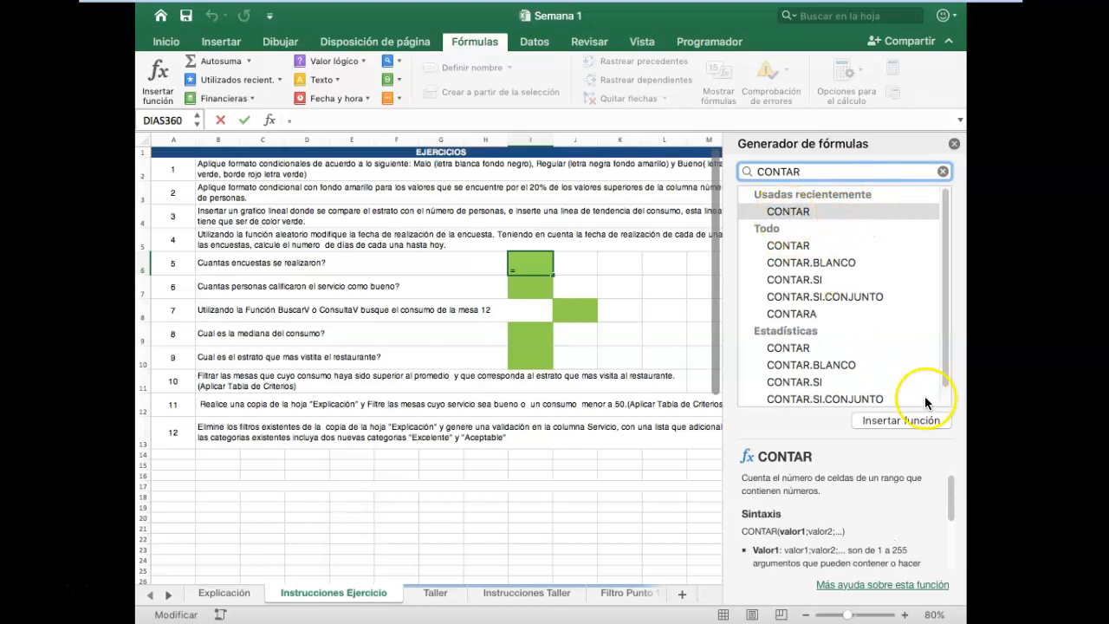
left_click(902, 420)
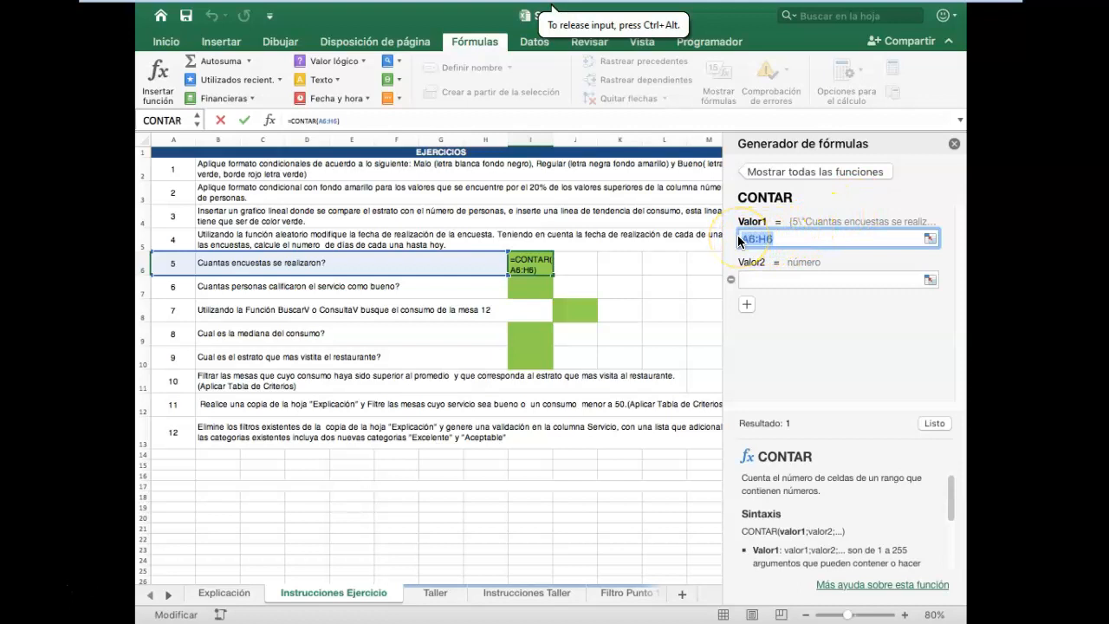
key("BackSpace")
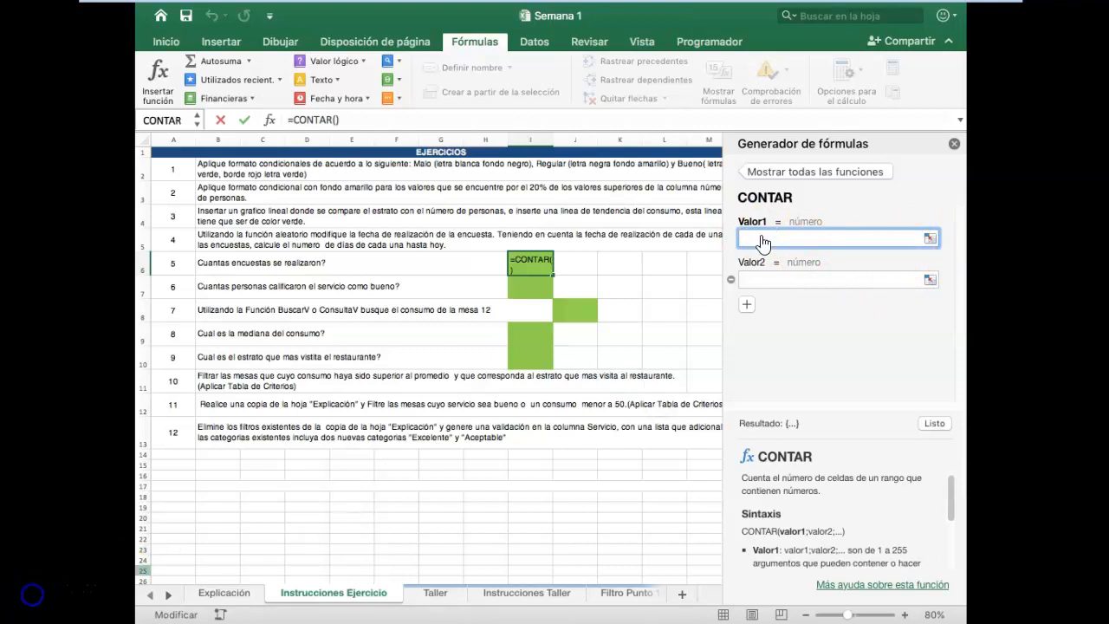
Set Valor1 of CONTAR to the # personas range E3:E52 on the Explicación sheet and finish the formula
left_click(224, 593)
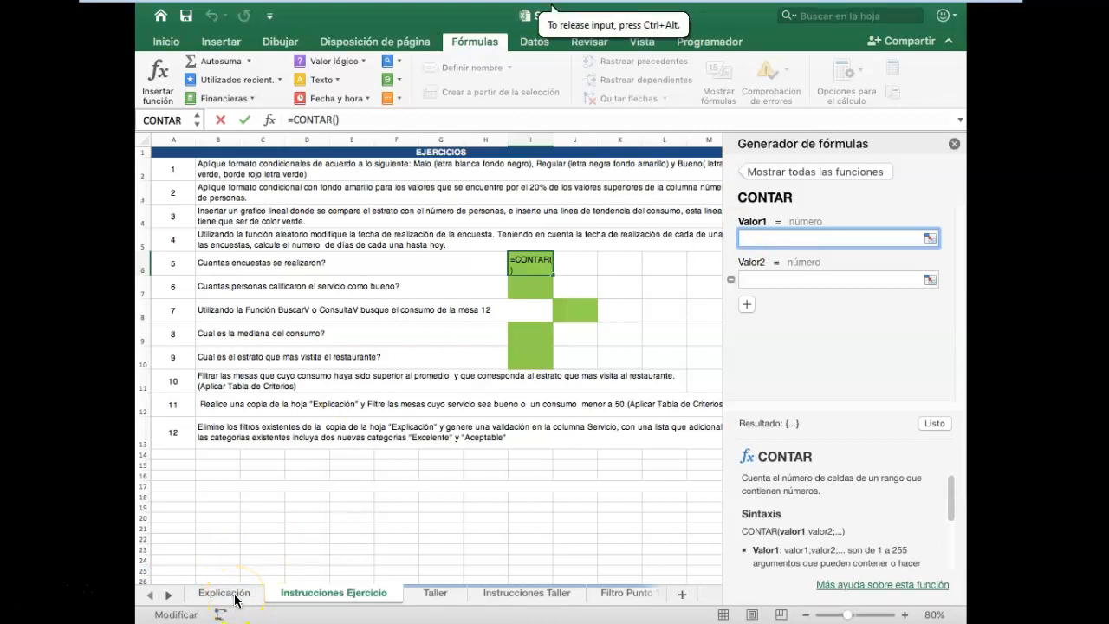
left_click(236, 596)
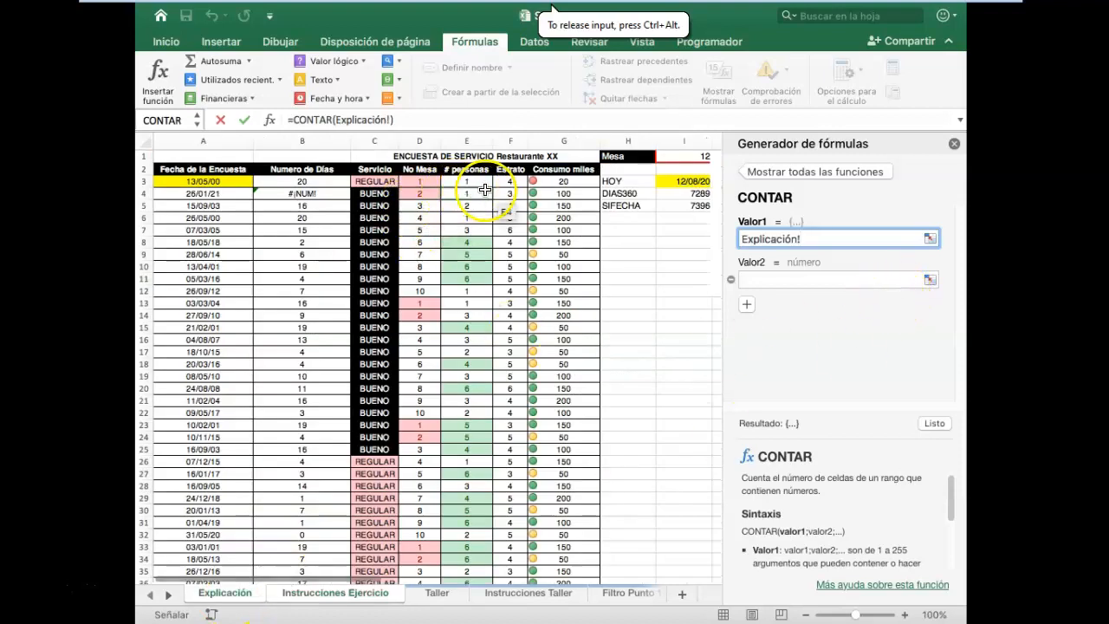
left_click_drag(473, 178, 468, 449)
left_click_drag(479, 586, 470, 553)
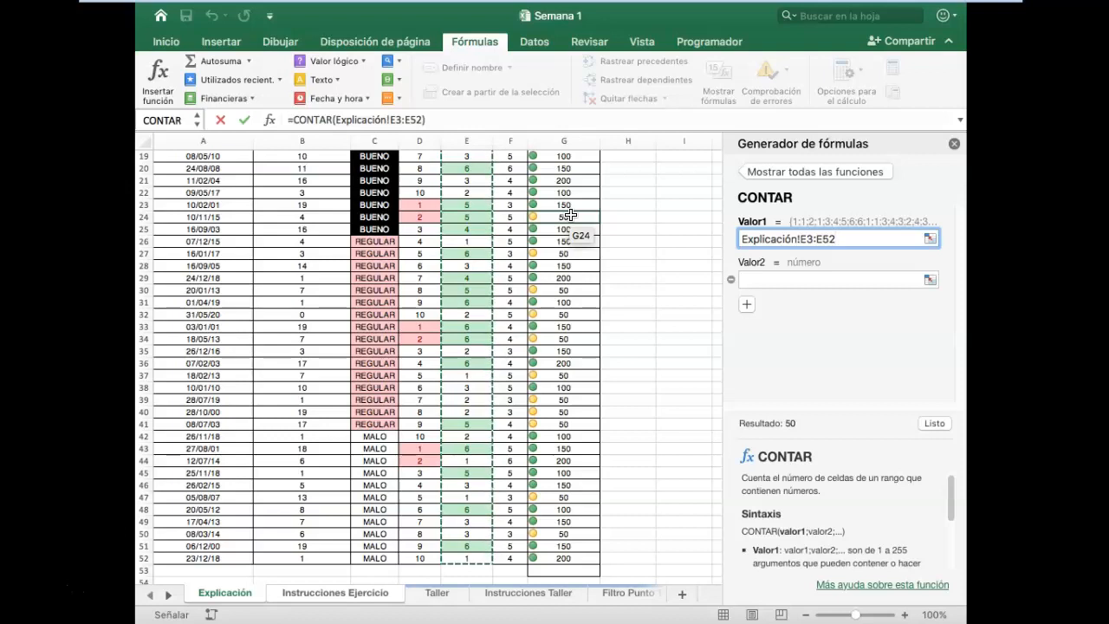
left_click(857, 396)
left_click(936, 424)
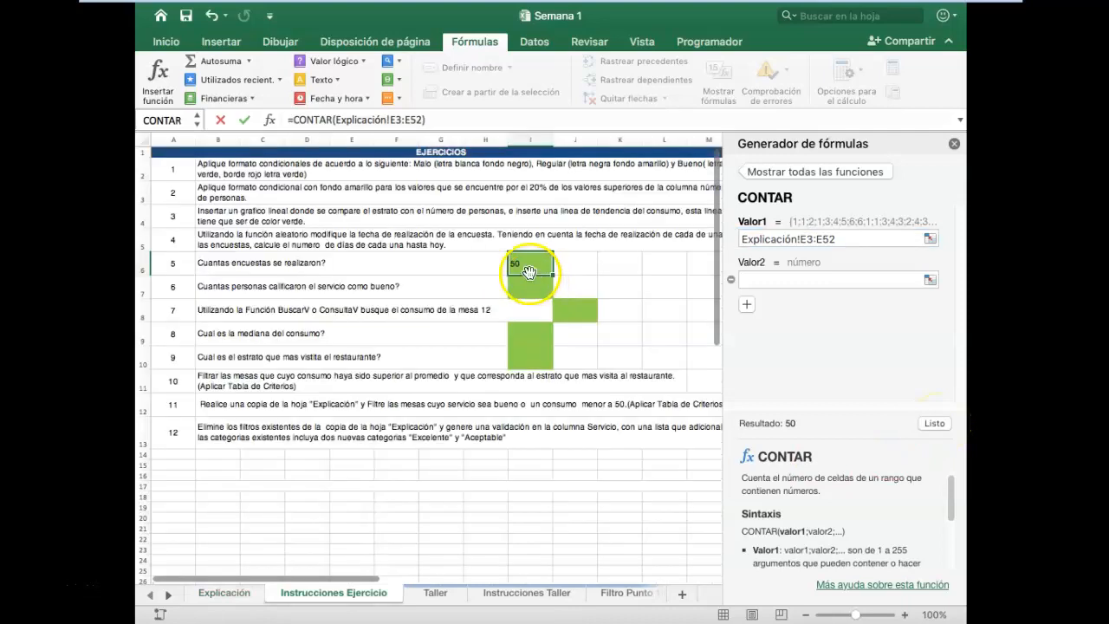
key("Return")
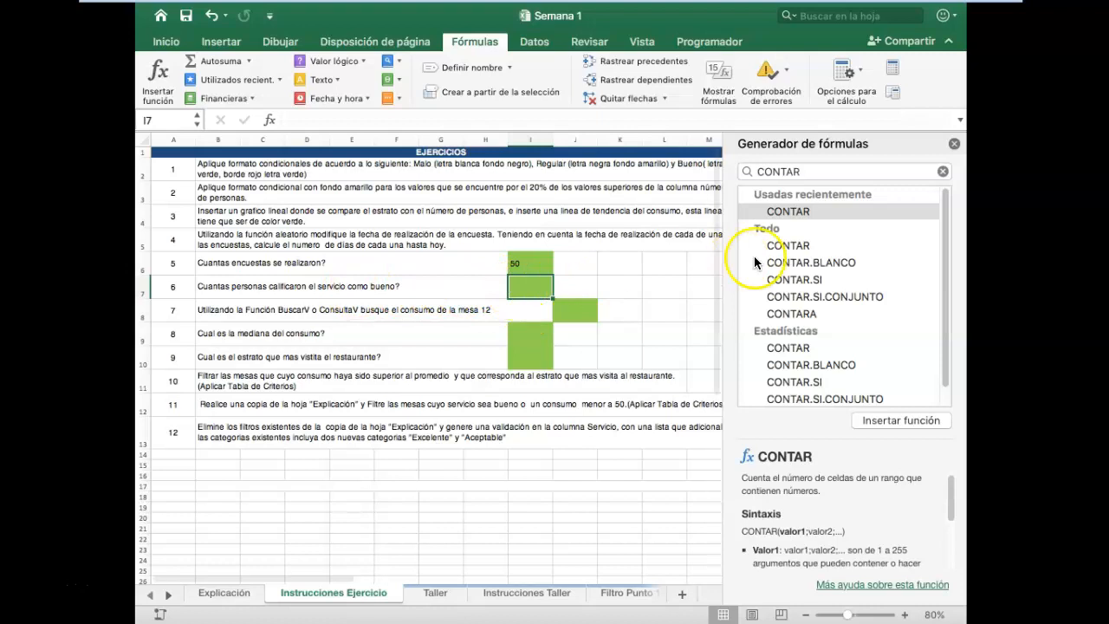
Insert the CONTAR.SI function in I7 for question 6 on how many people rated the service as good
left_click(806, 280)
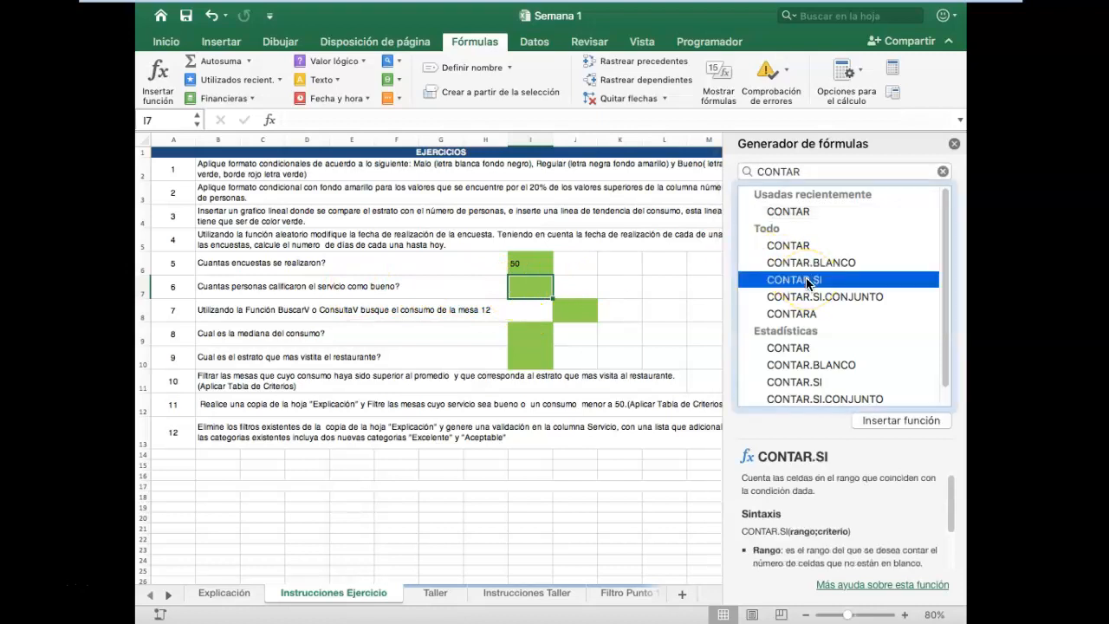
left_click(885, 423)
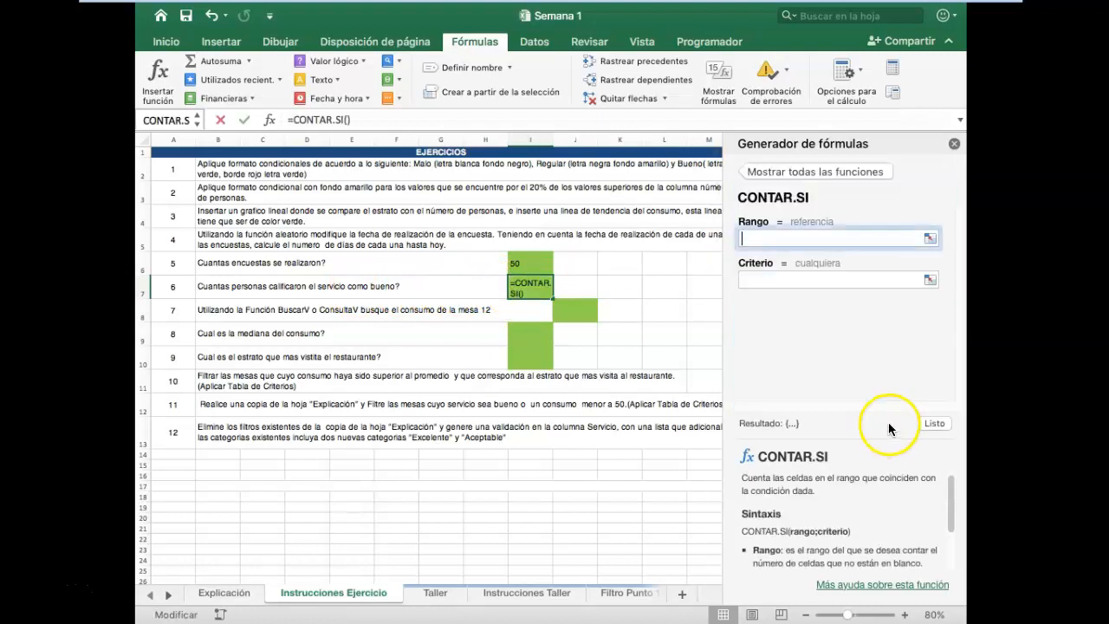
left_click(765, 280)
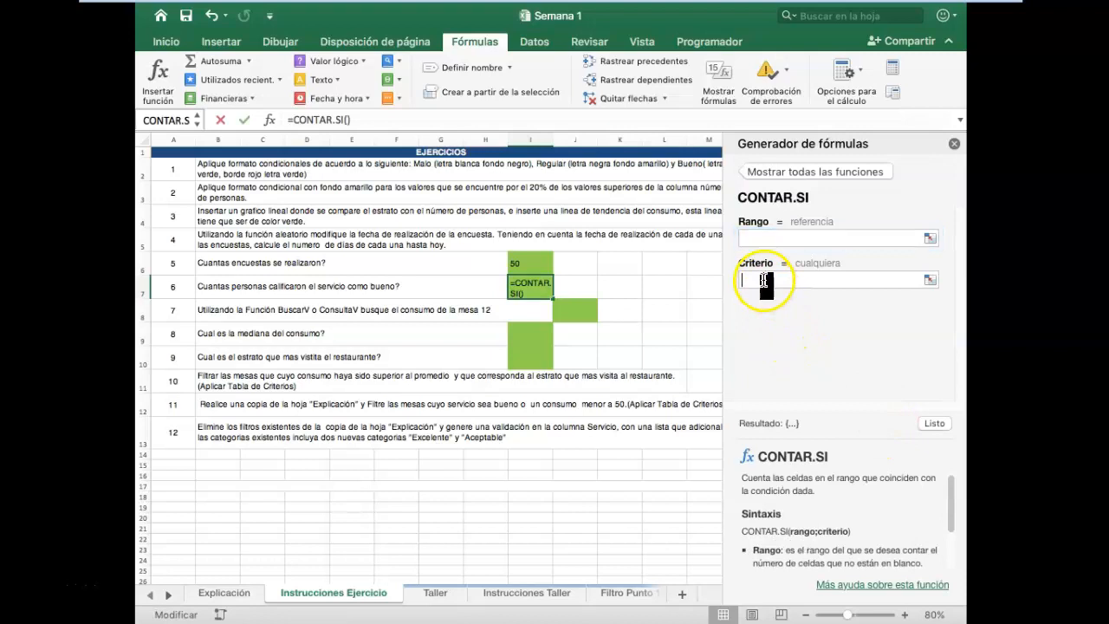
left_click(762, 237)
left_click(763, 284)
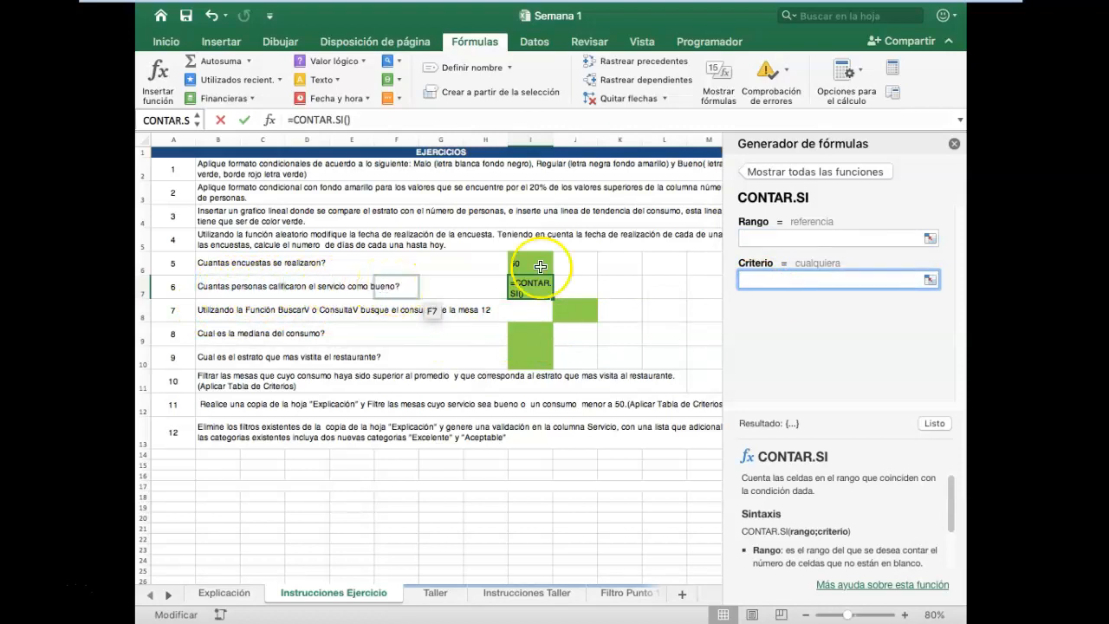
left_click(805, 236)
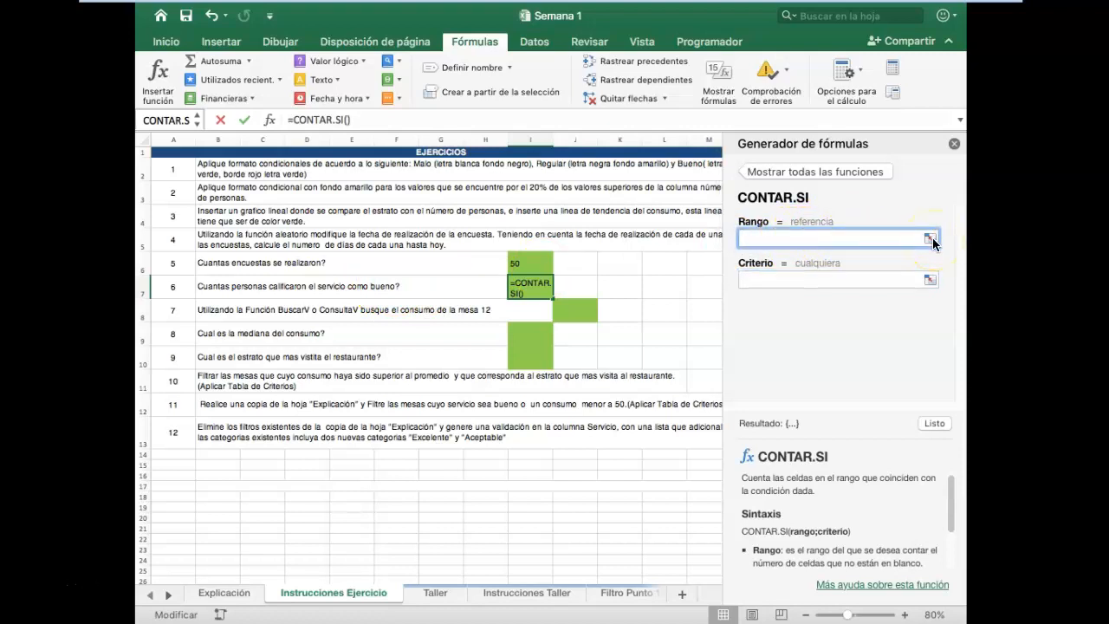
Set the CONTAR.SI range to Explicación!C3:C52 and its criterion to "BUENO", and finish the formula in I7
left_click(229, 596)
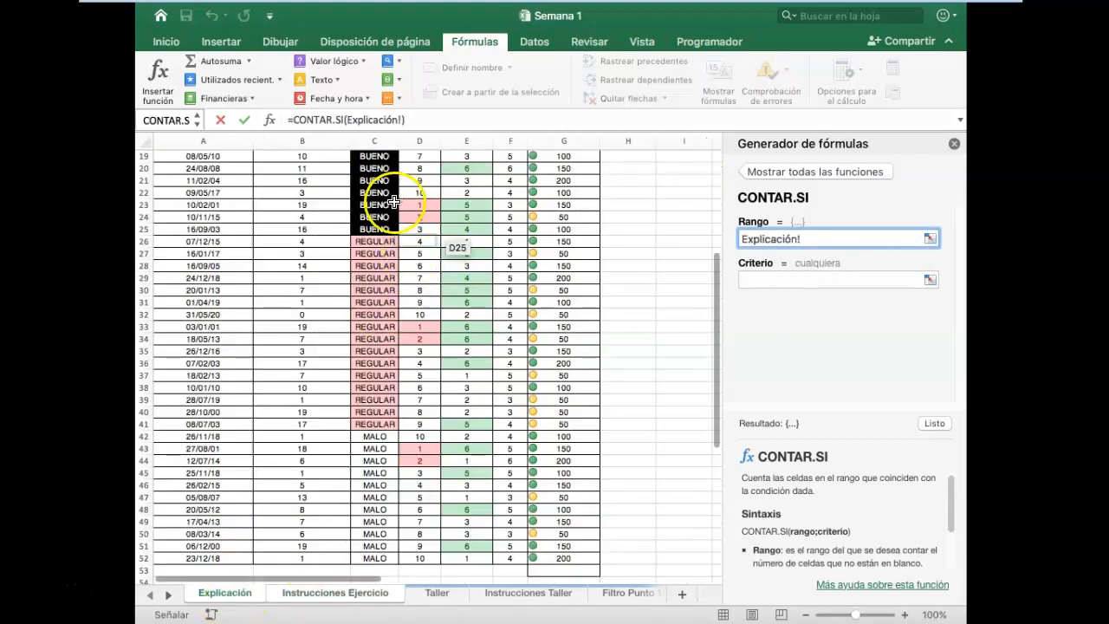
scroll(386, 238, "up", 5)
scroll(386, 238, "up", 5)
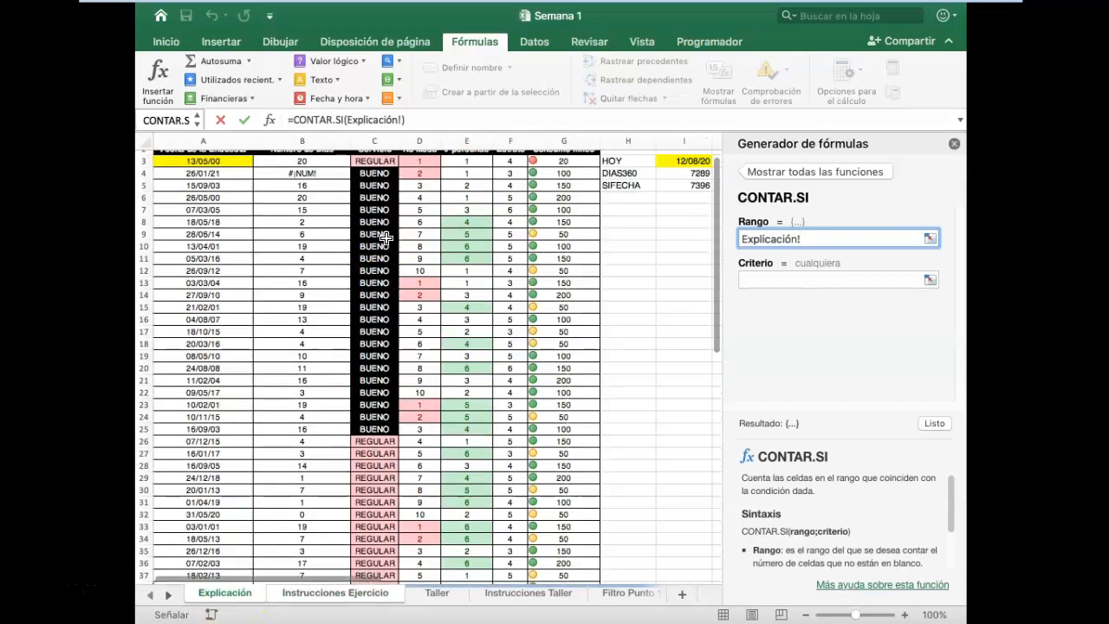
left_click_drag(374, 177, 386, 533)
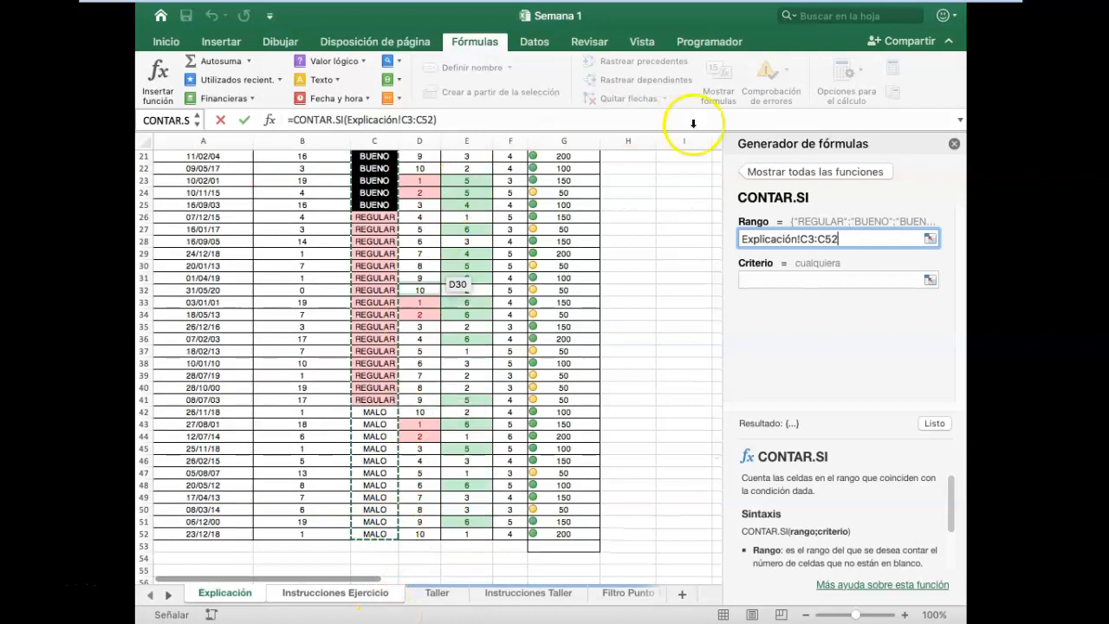
left_click(775, 280)
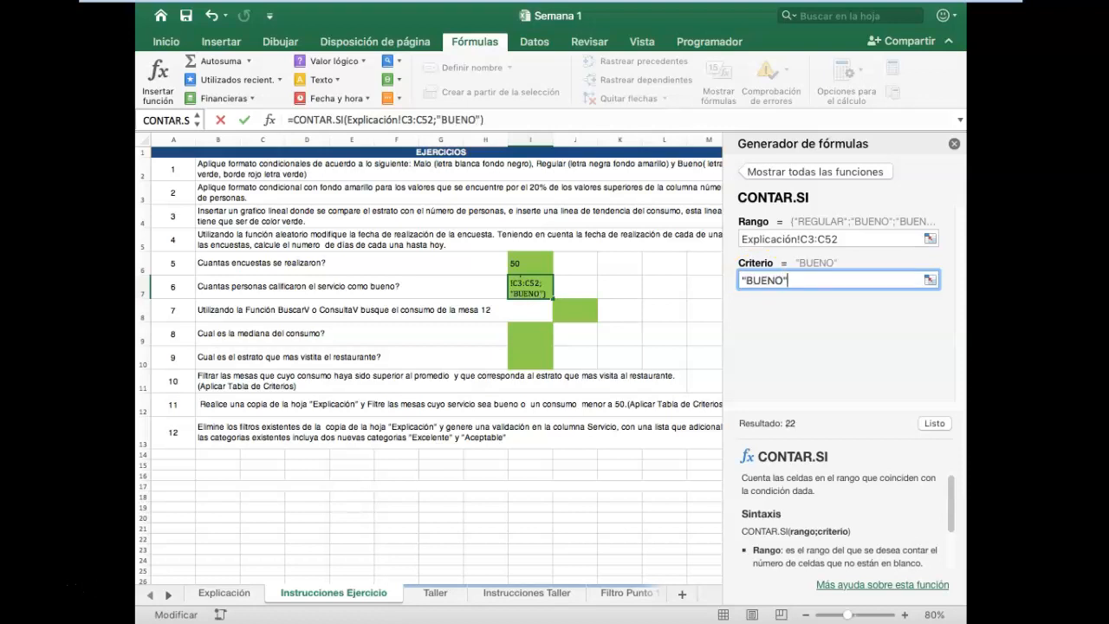
left_click(934, 425)
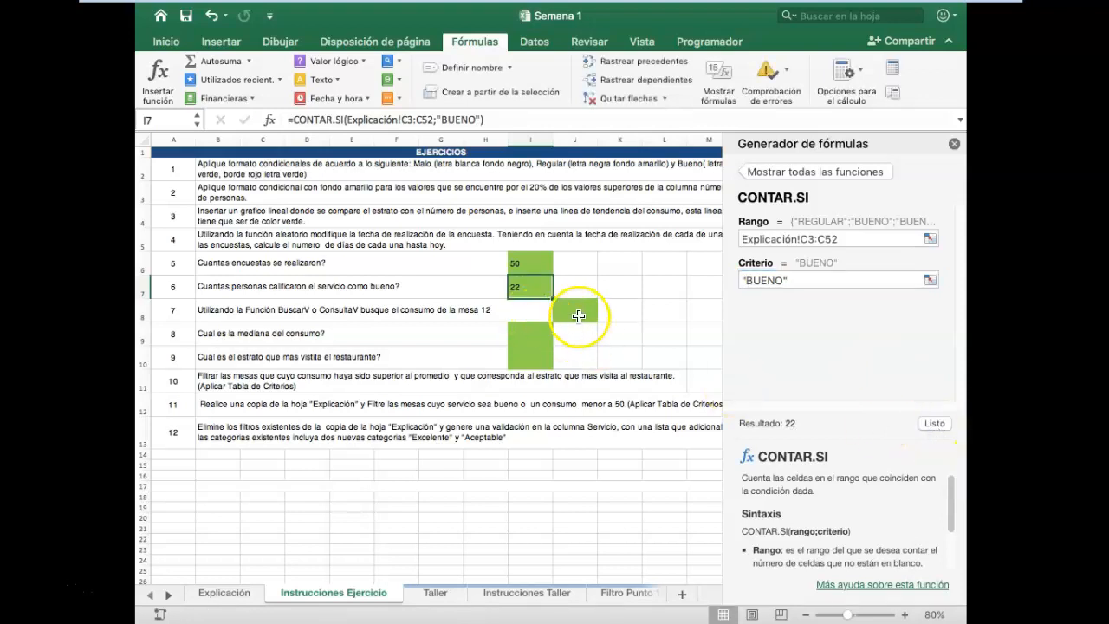
Calculate the median consumption in I9 for question 8 using MEDIANA on Explicación!G3:G52 in place of the suggested range
left_click(532, 336)
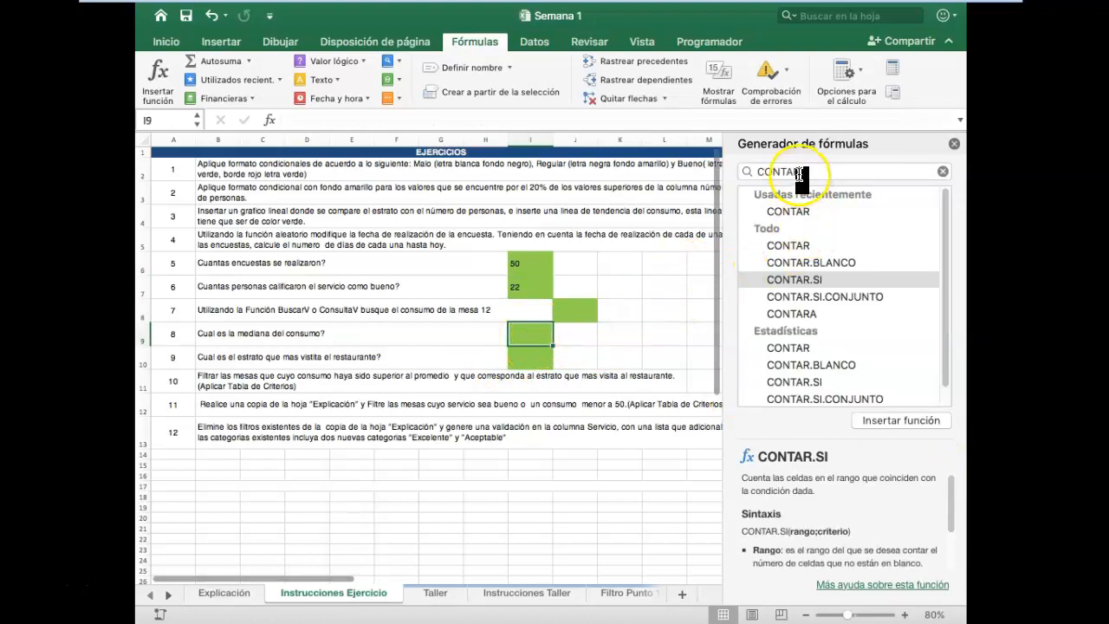
left_click_drag(799, 175, 754, 172)
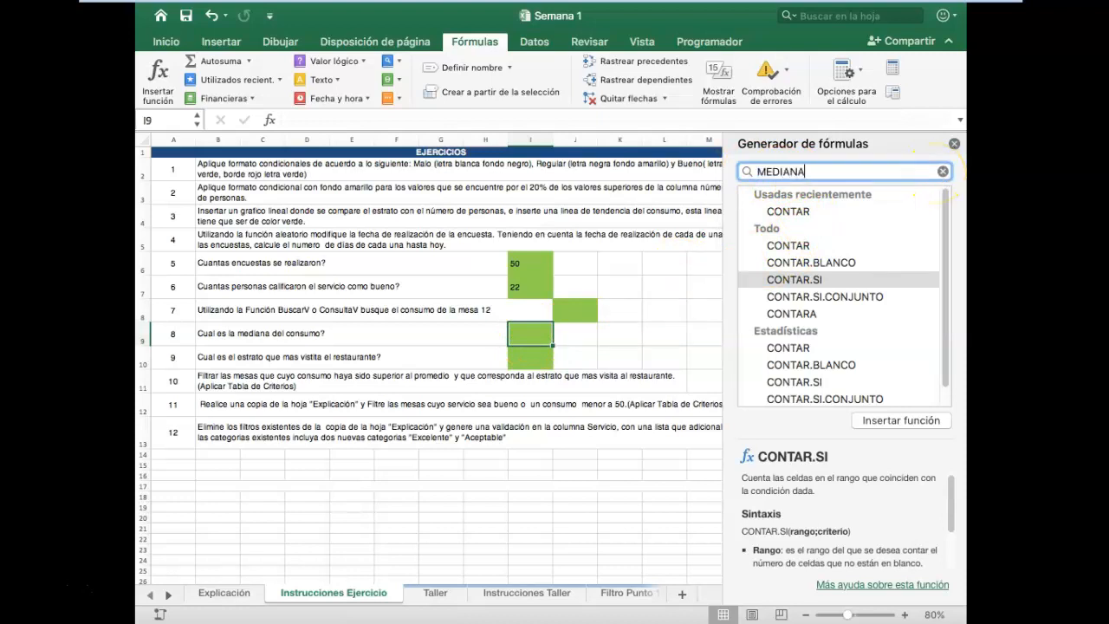
type("MEDIANA")
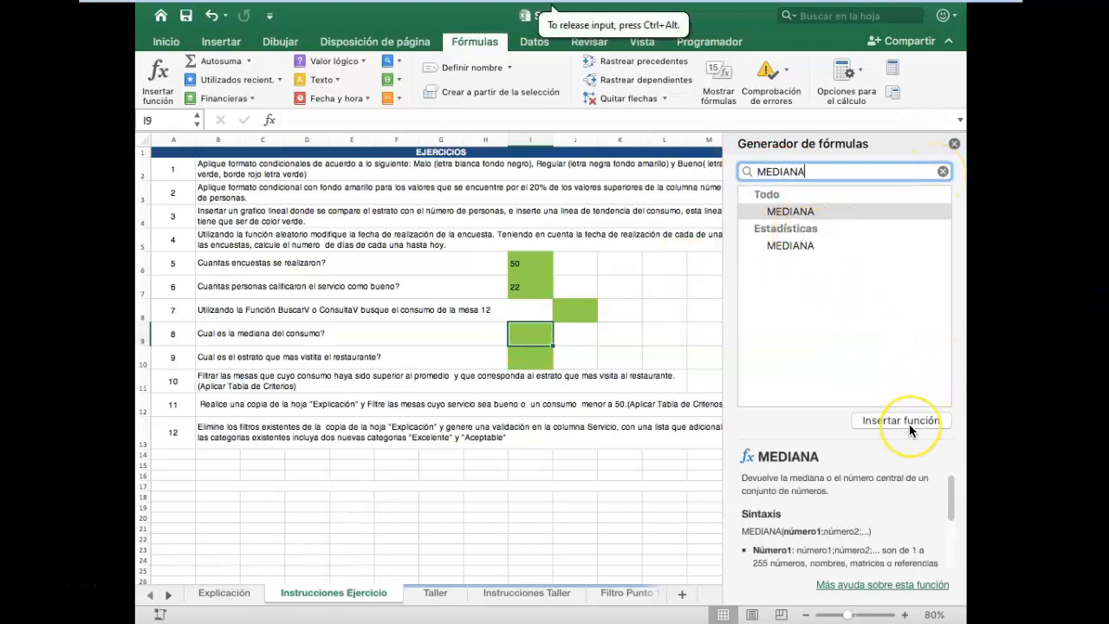
left_click(909, 424)
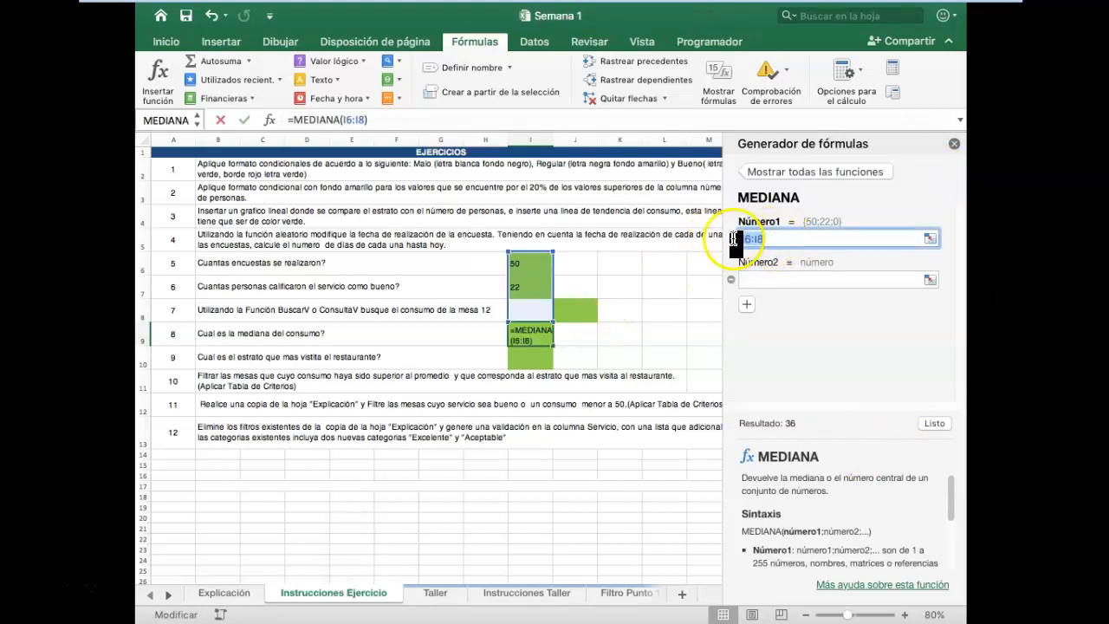
key("BackSpace")
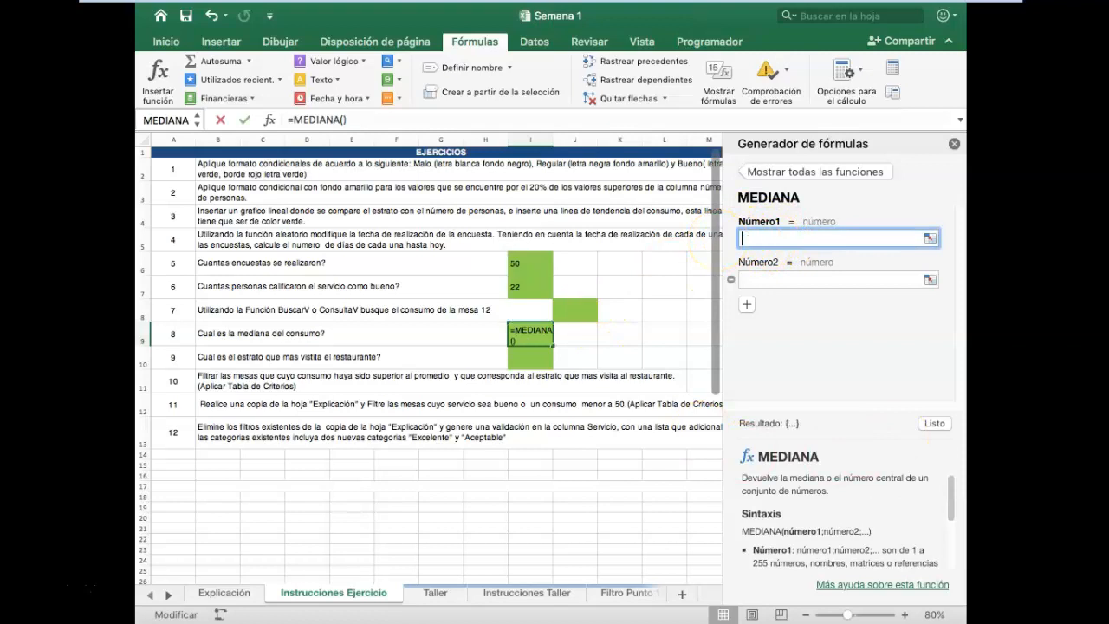
left_click(224, 592)
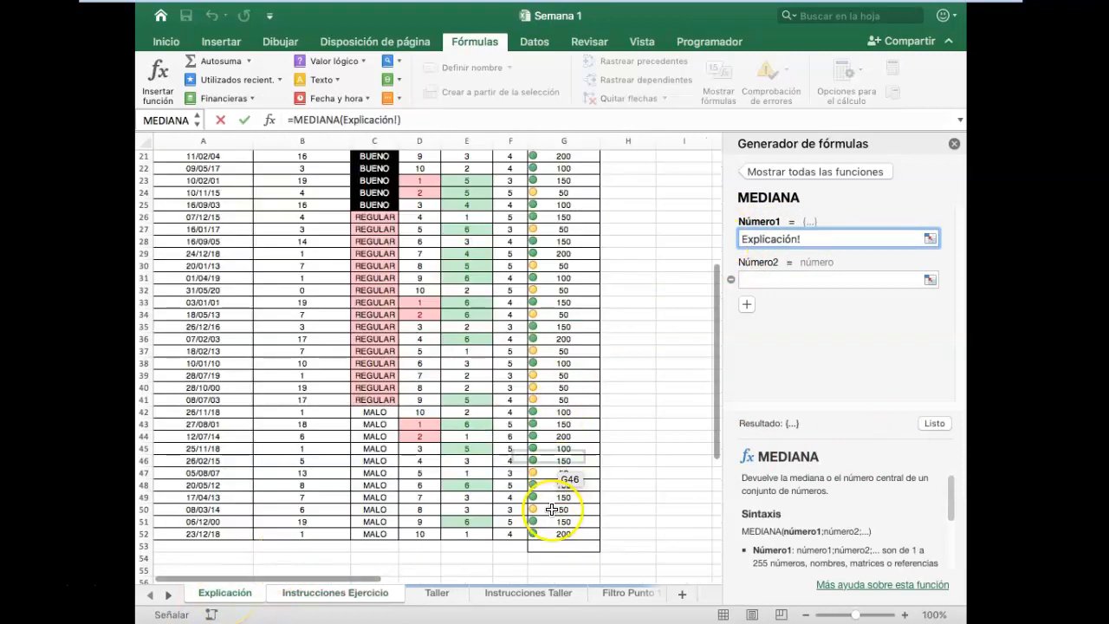
left_click_drag(565, 532, 561, 183)
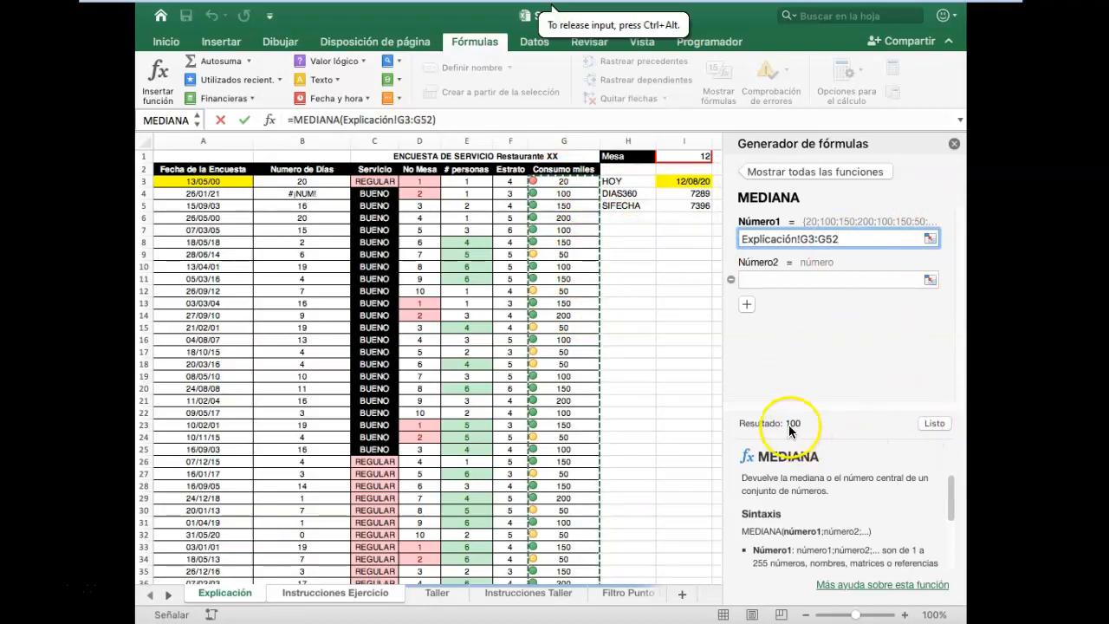
left_click(934, 423)
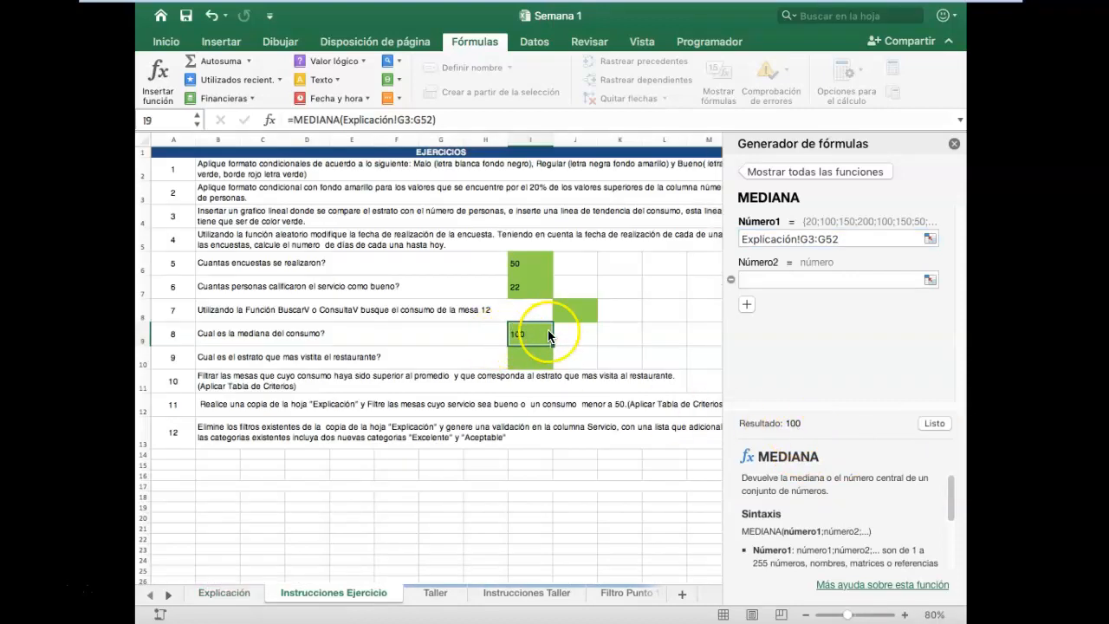
Insert the MODA function in I10 for question 9 on the most frequent estrato and clear its suggested Número1 reference
left_click(528, 357)
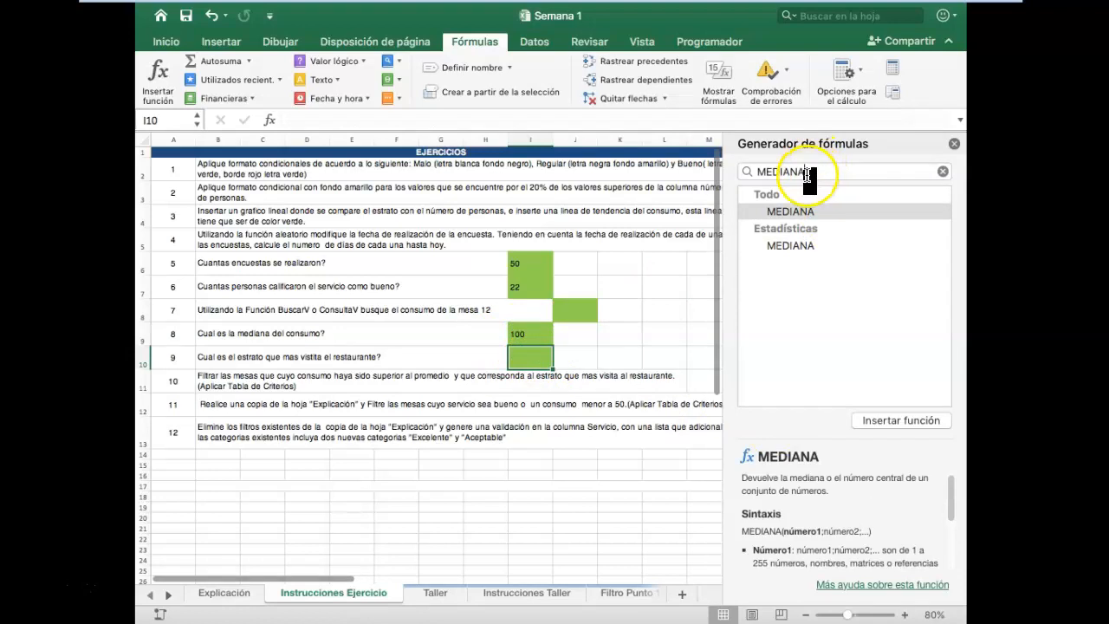
left_click_drag(808, 176, 760, 176)
type("MODA")
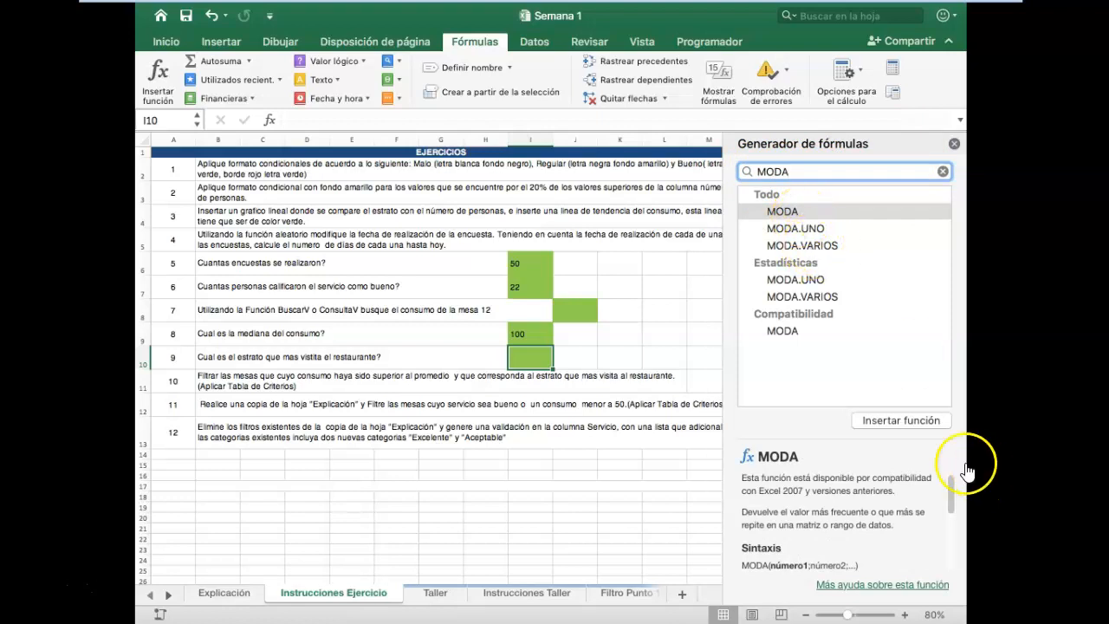
left_click(924, 423)
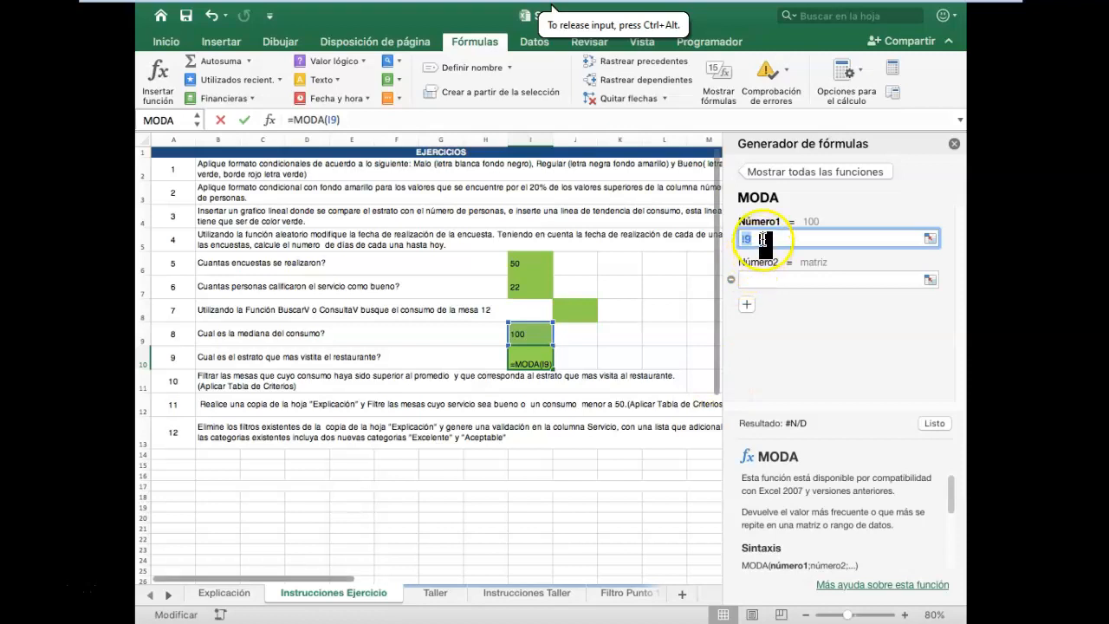
key("BackSpace")
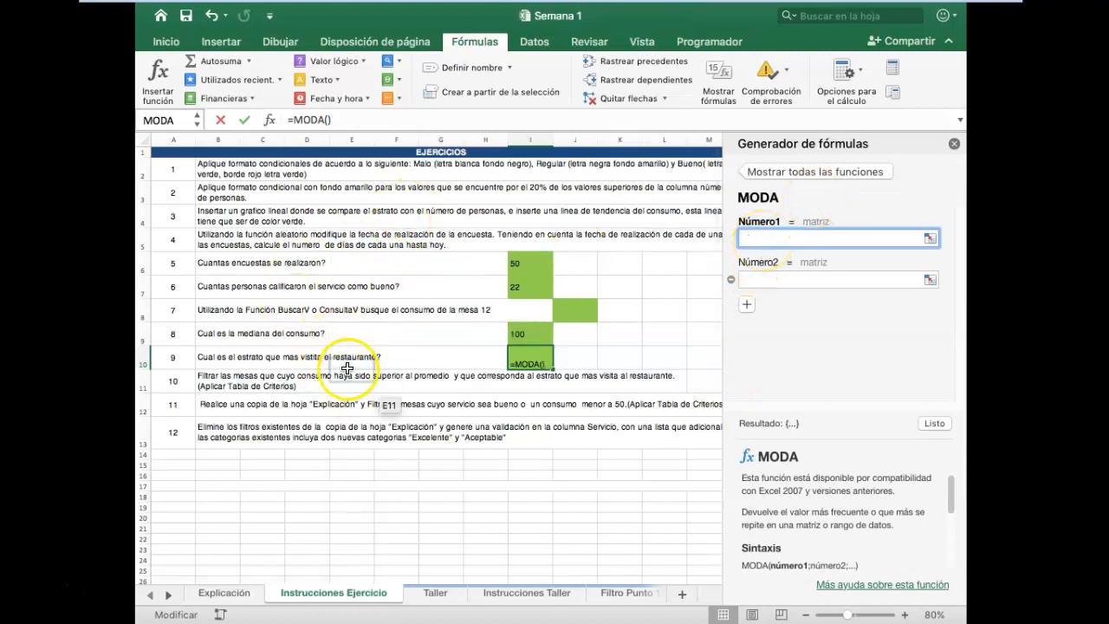
Set Número1 of MODA to the Estrato range F3:F52 on the Explicación sheet and finish the formula
left_click(236, 594)
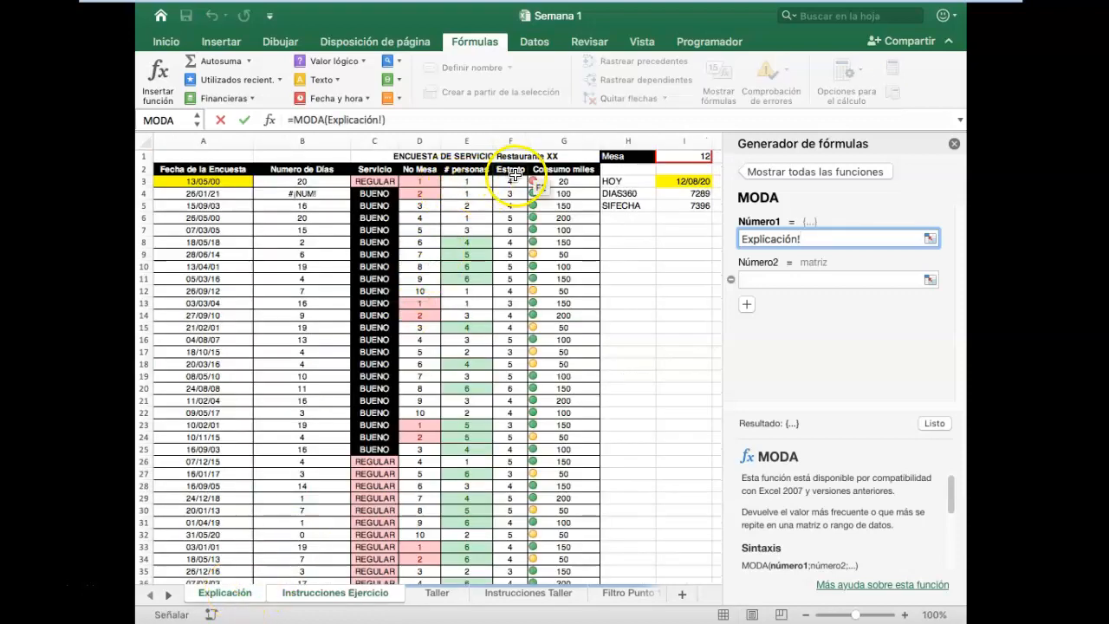
left_click_drag(515, 176, 511, 231)
left_click_drag(505, 491, 514, 615)
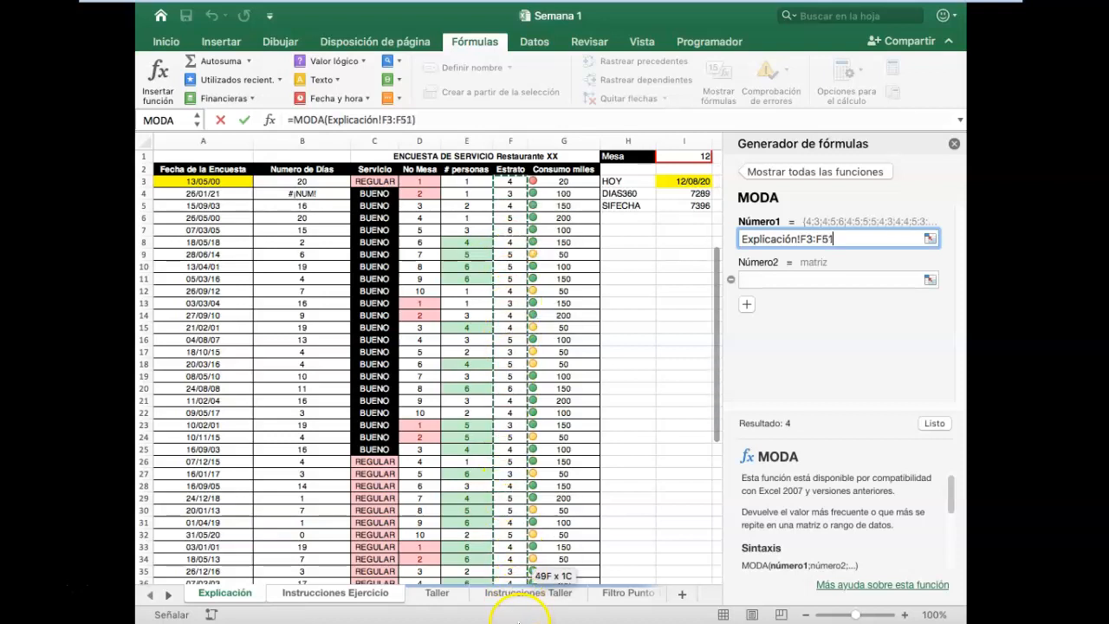
left_click_drag(518, 620, 518, 621)
left_click_drag(512, 578, 509, 516)
scroll(516, 289, "up", 2)
scroll(522, 294, "up", 10)
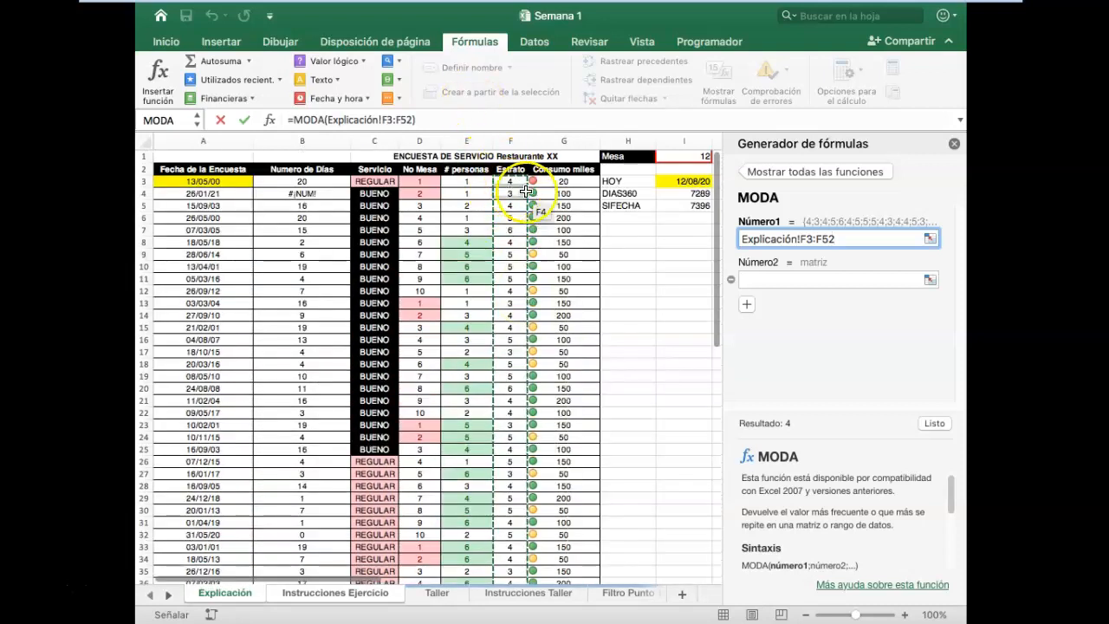
left_click(936, 423)
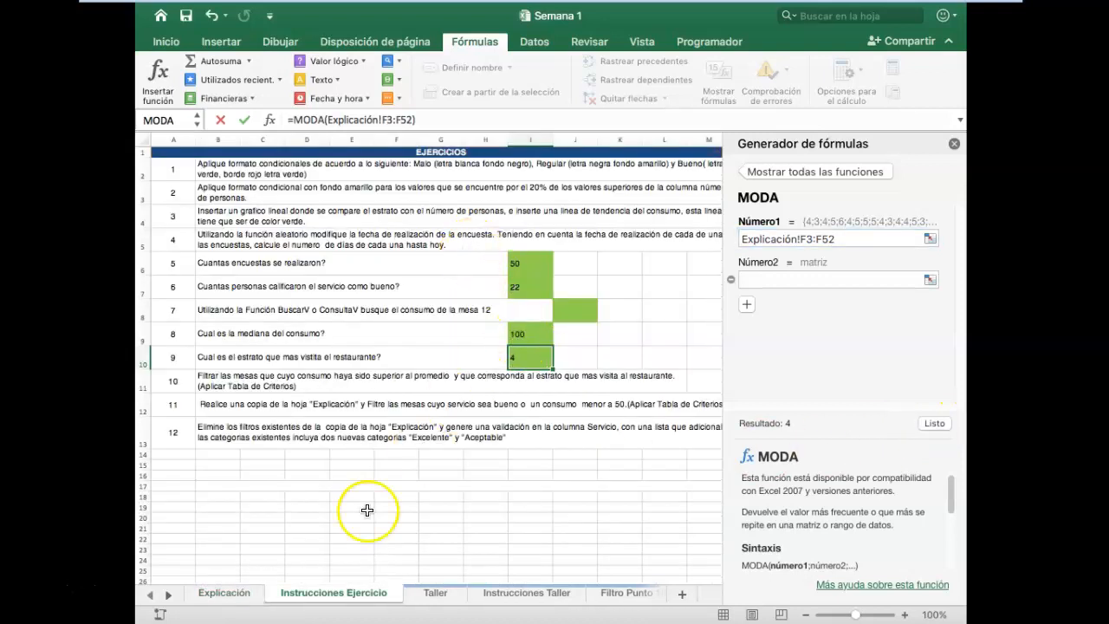
Insert a 2D line chart of the Estrato and Consumo miles columns, F2:G52, on the Explicación sheet and shift it off the table
left_click(224, 593)
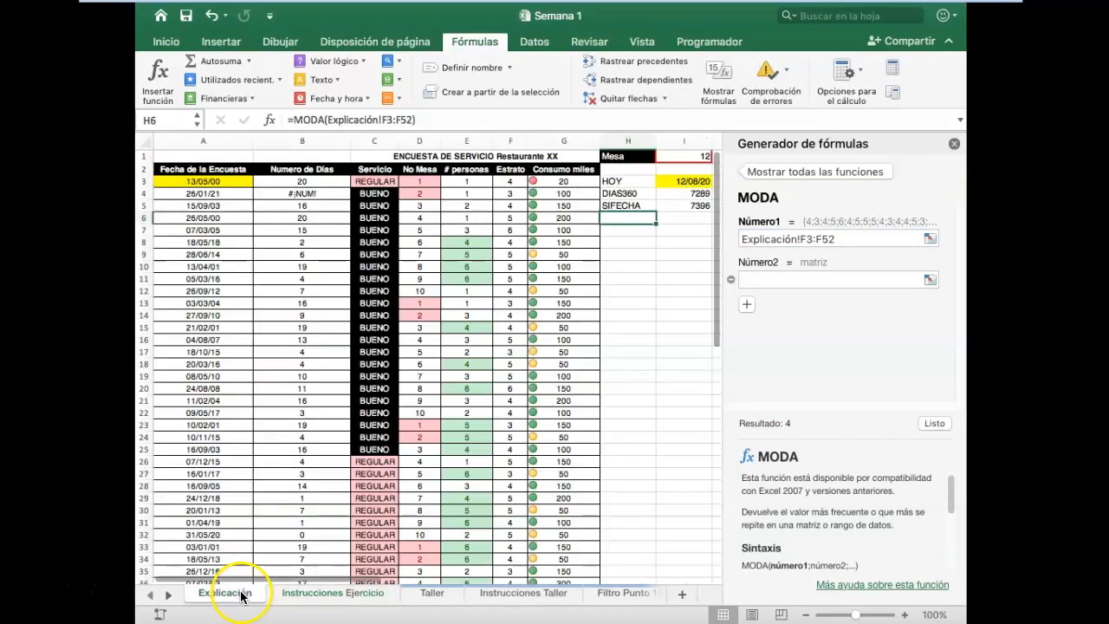
left_click_drag(511, 168, 537, 503)
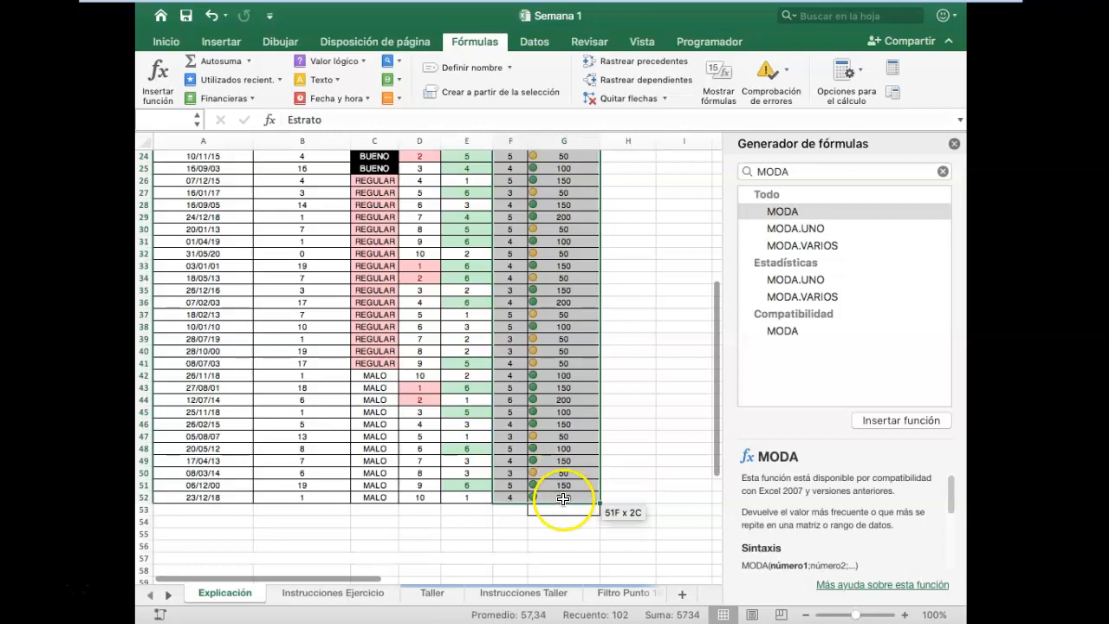
left_click(957, 145)
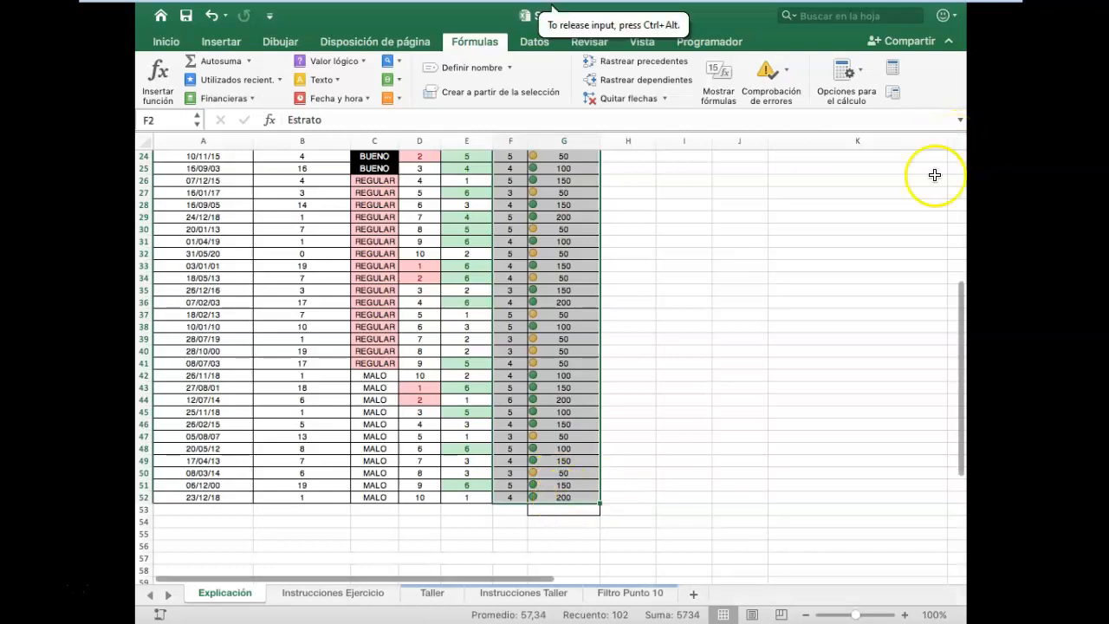
left_click_drag(968, 324, 946, 144)
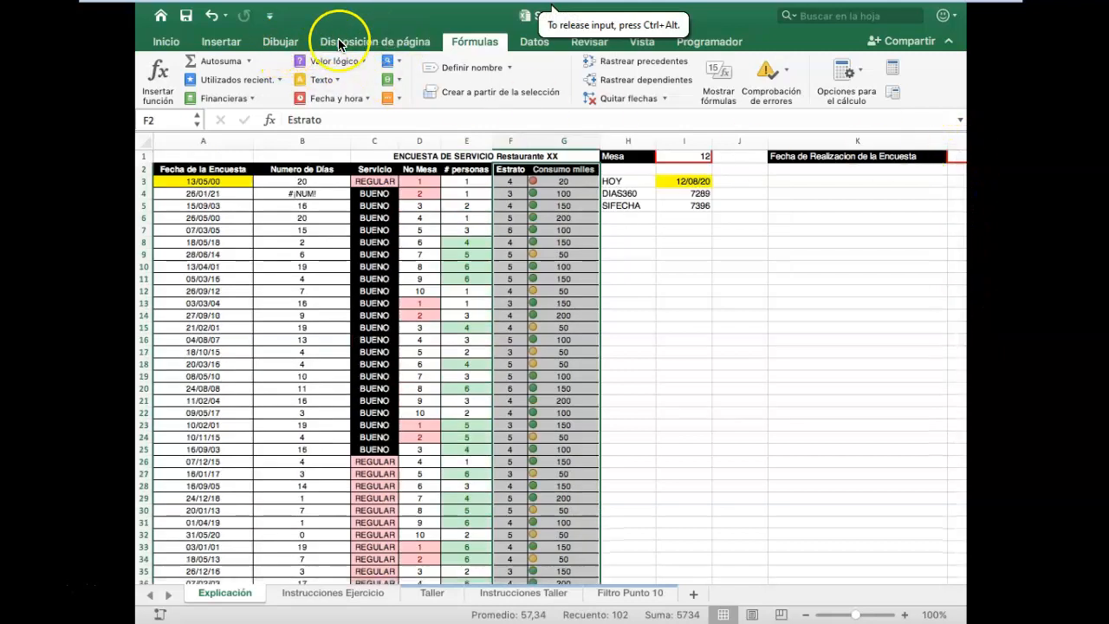
left_click(232, 43)
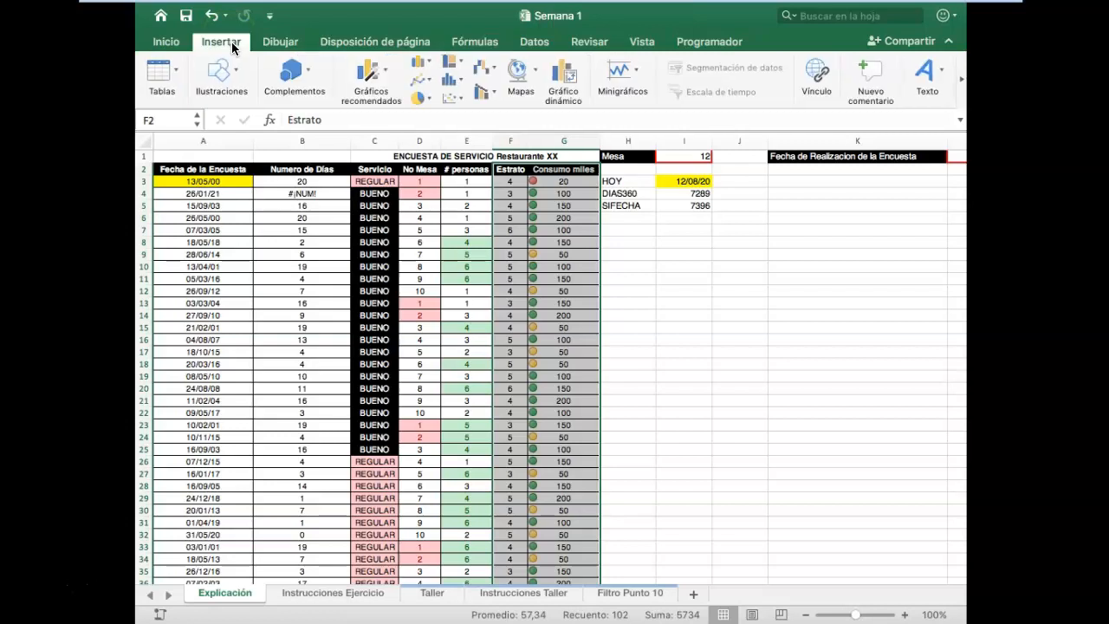
left_click(416, 80)
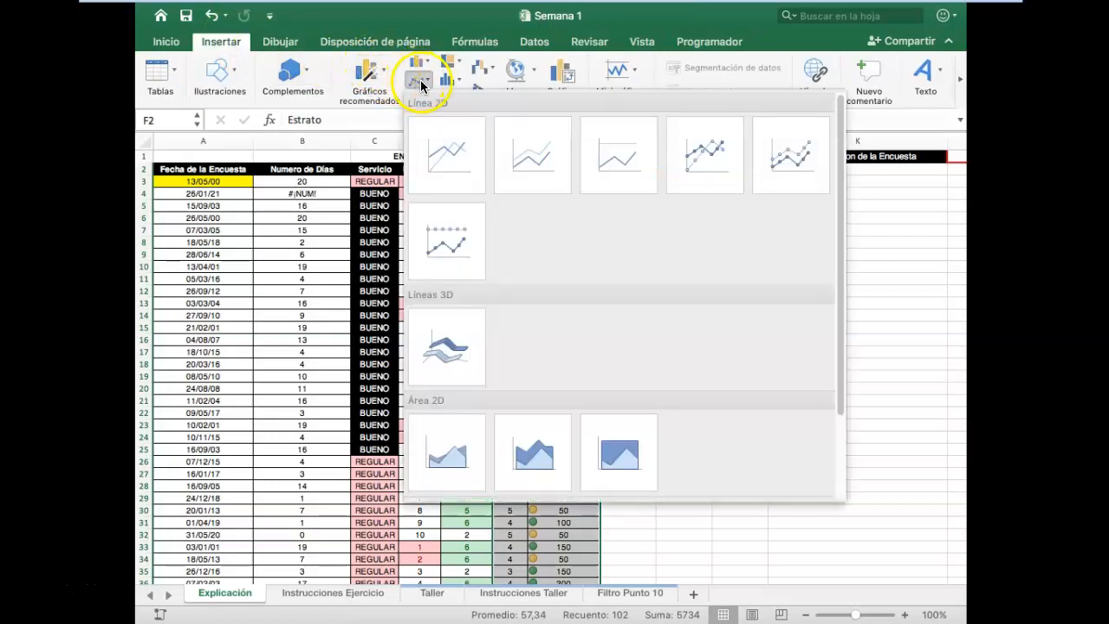
left_click(438, 161)
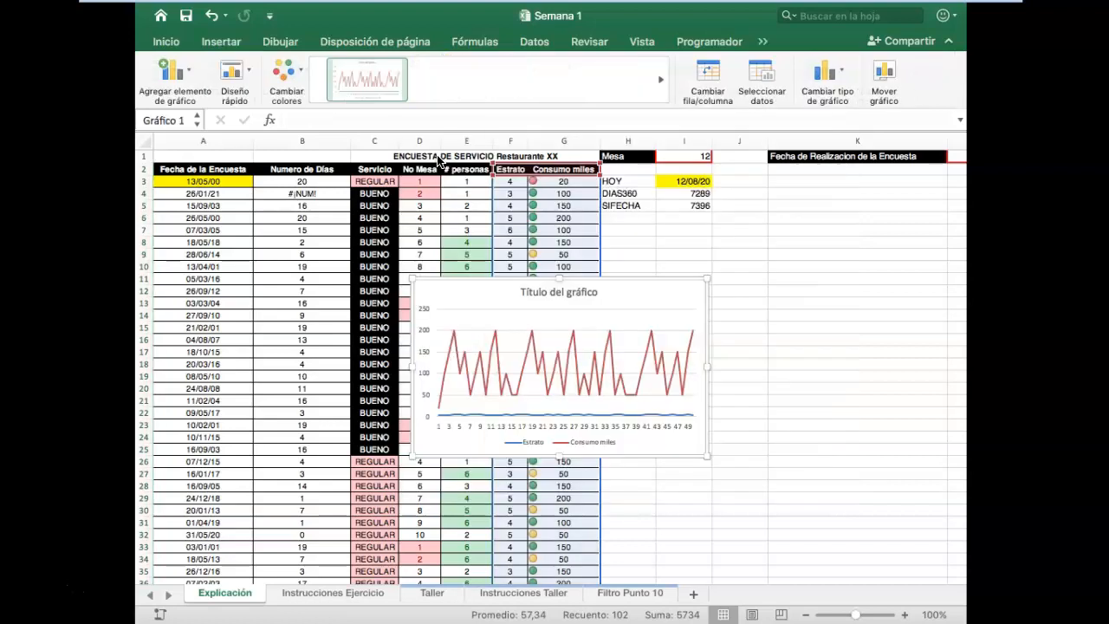
left_click_drag(630, 278, 722, 235)
left_click(563, 325)
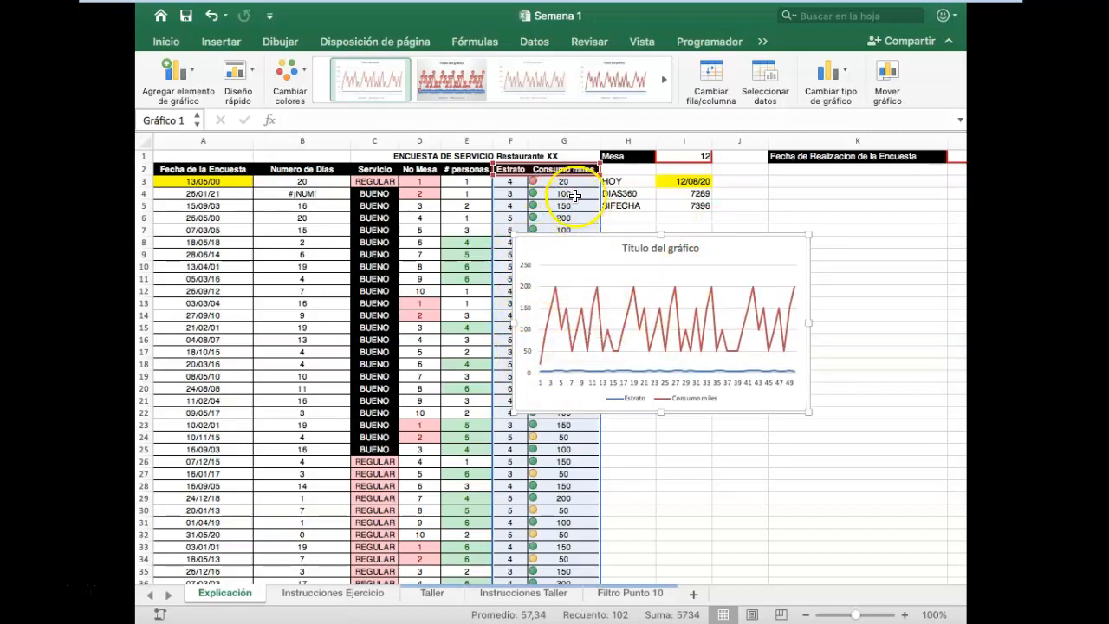
Change the chart to the combined column and line type with a secondary axis, and move it clear of the survey table
mouse_move(547, 373)
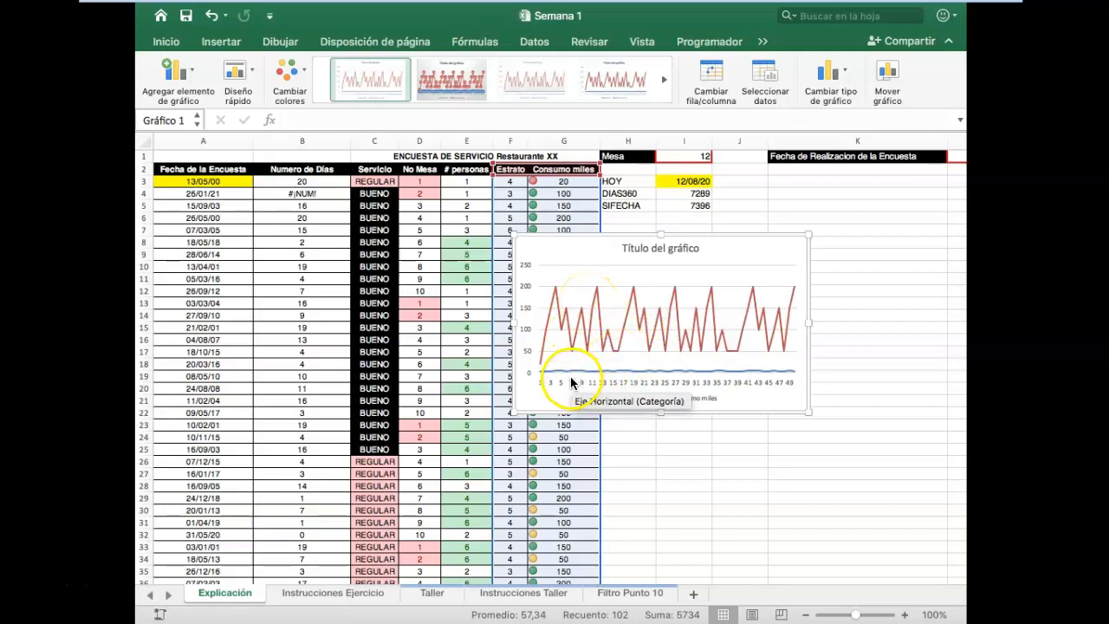
left_click(847, 73)
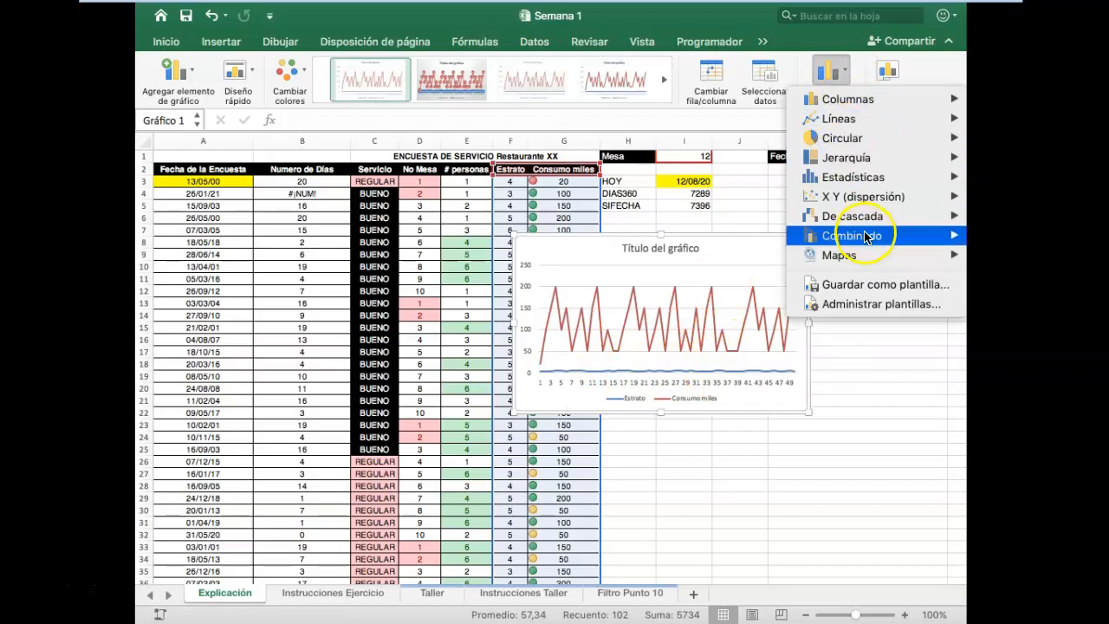
mouse_move(868, 240)
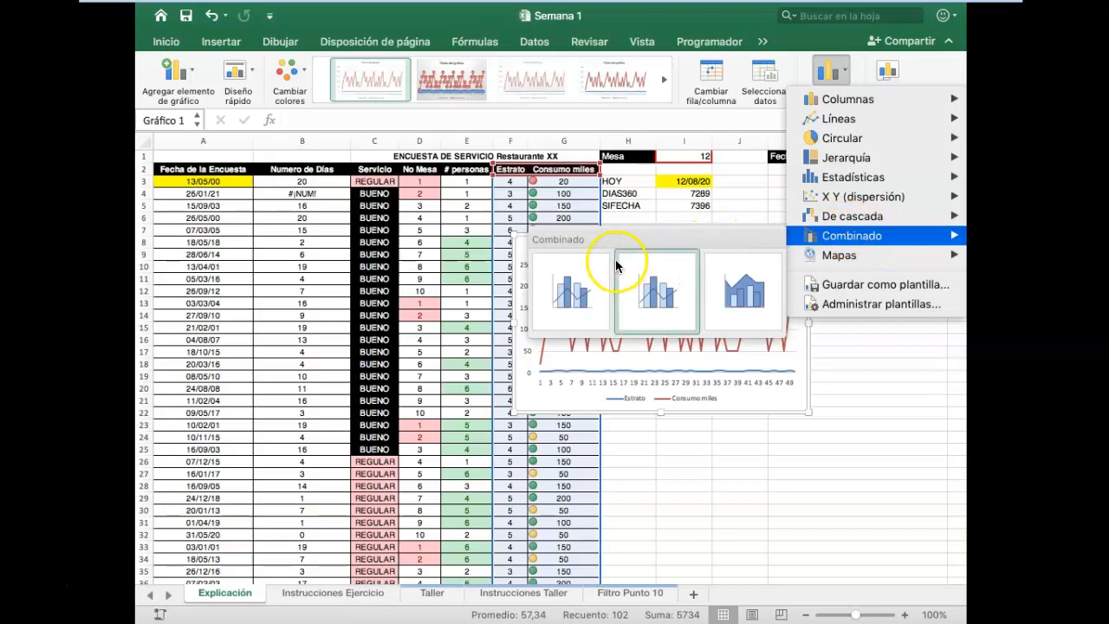
left_click(654, 284)
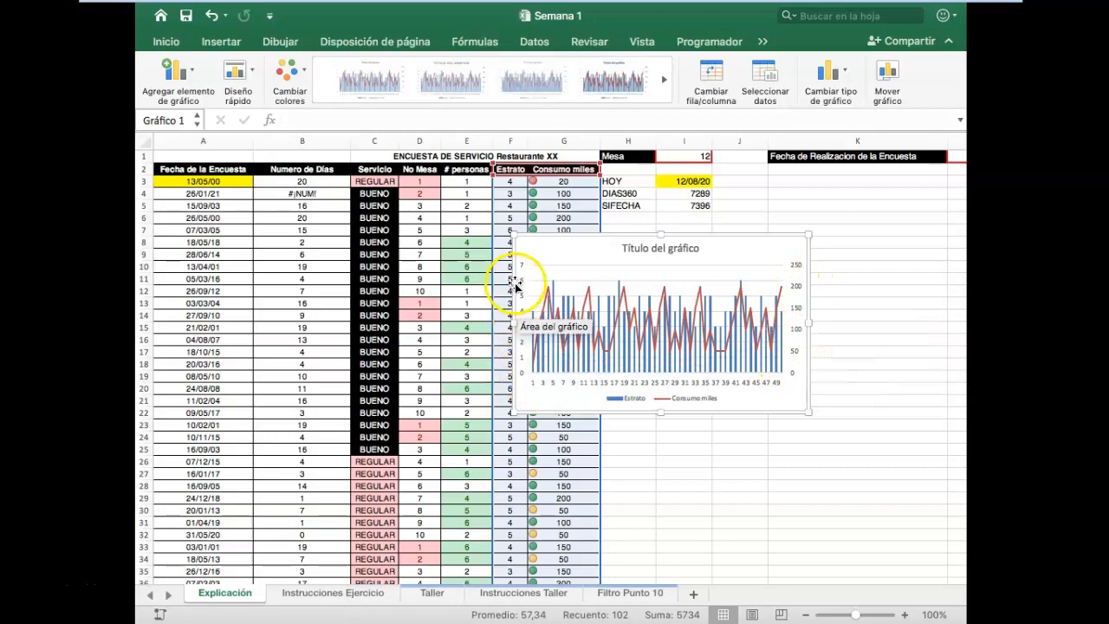
left_click_drag(580, 238, 685, 234)
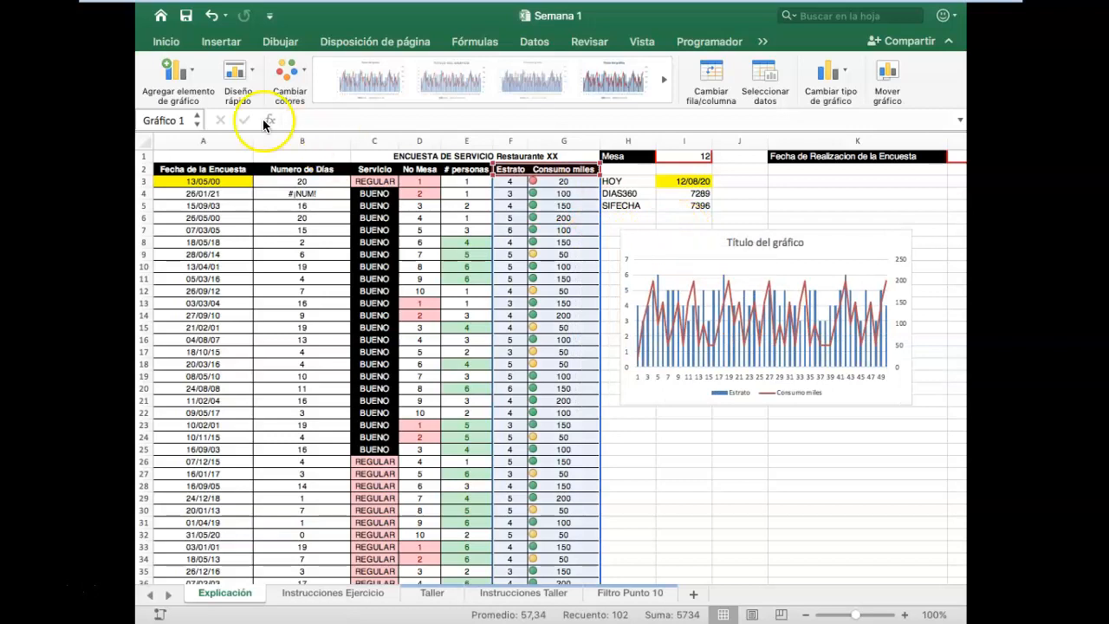
Add data labels with the Extremo externo option to the combined chart and move it farther away from the table
left_click(192, 77)
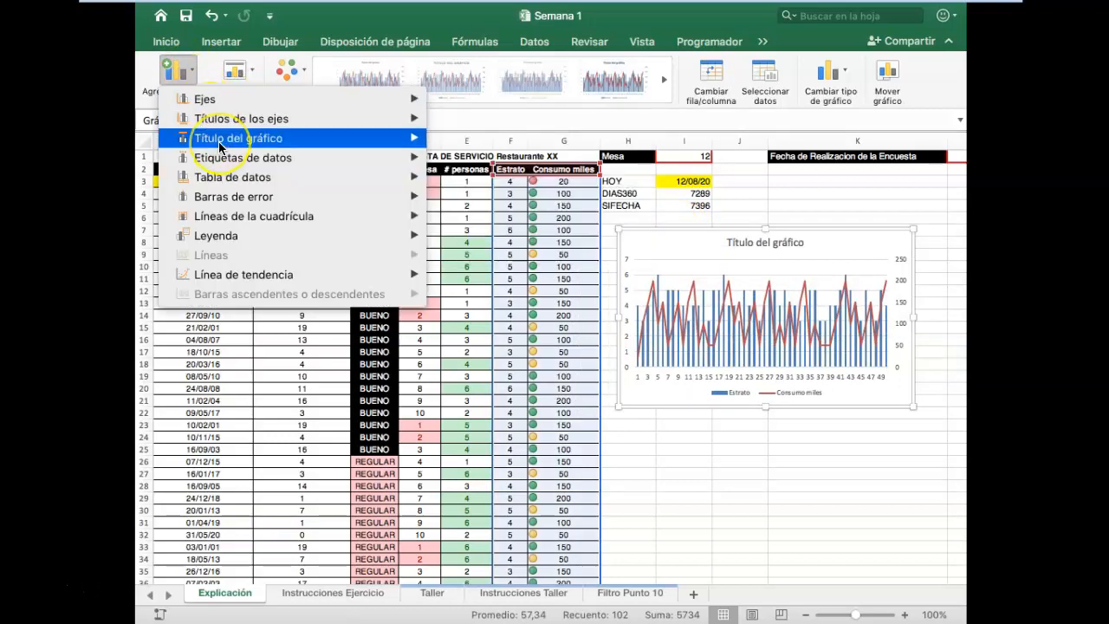
mouse_move(219, 147)
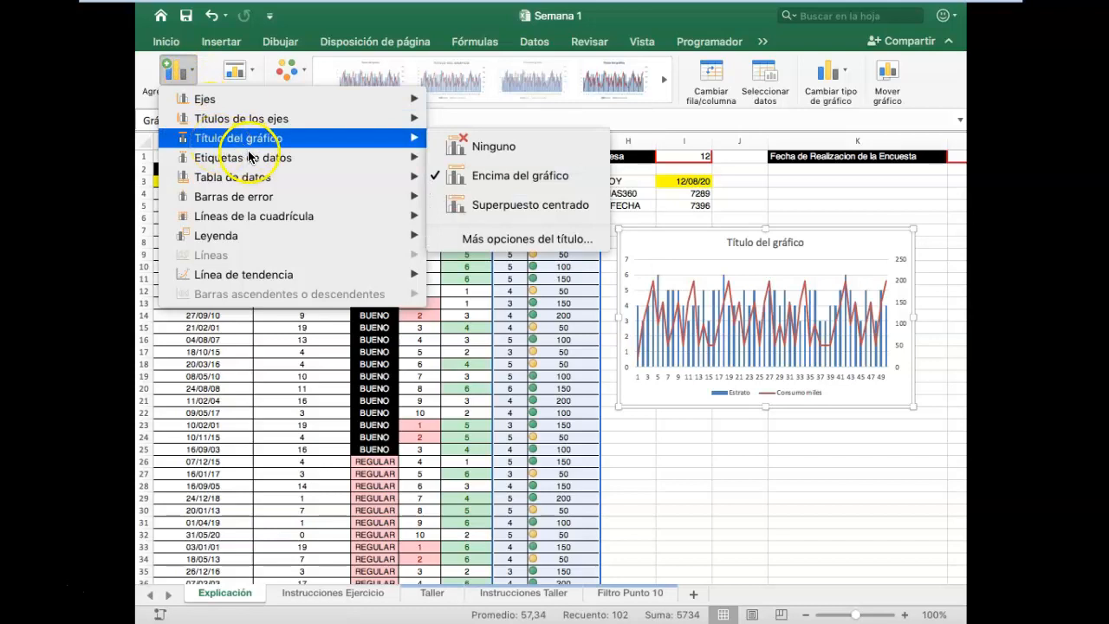
mouse_move(341, 154)
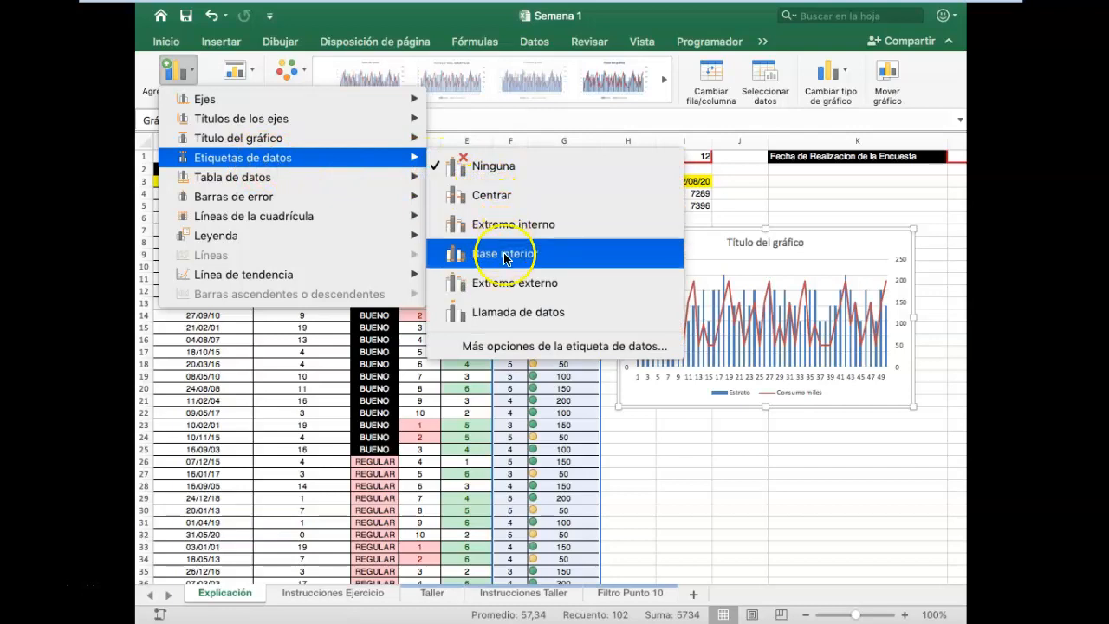
left_click(513, 286)
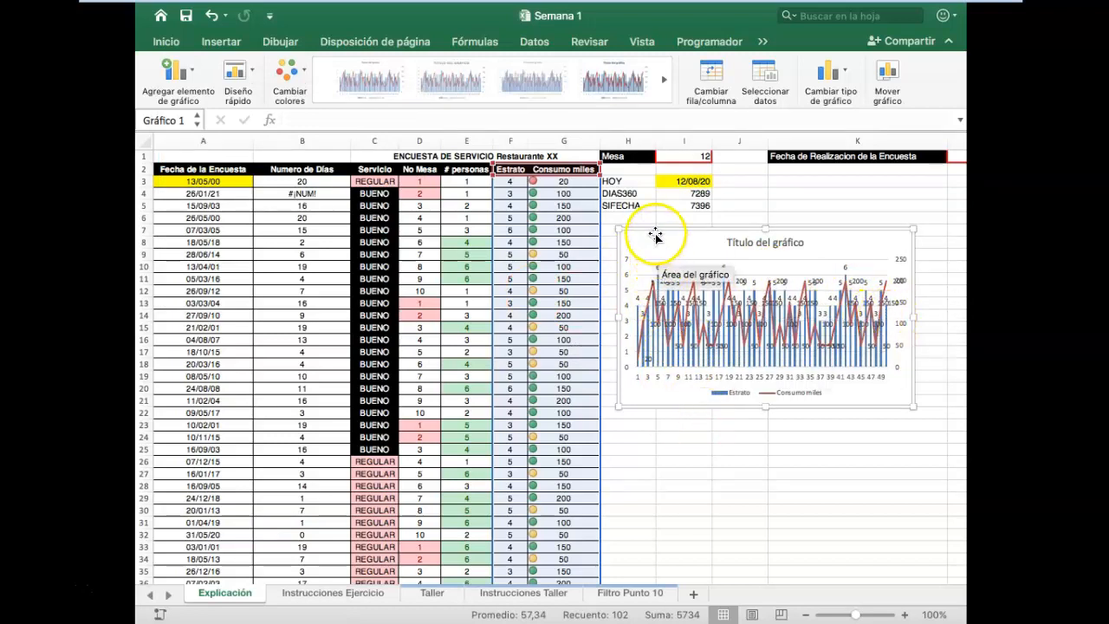
mouse_move(750, 231)
left_mouse_down()
mouse_move(772, 228)
mouse_move(760, 218)
left_mouse_up()
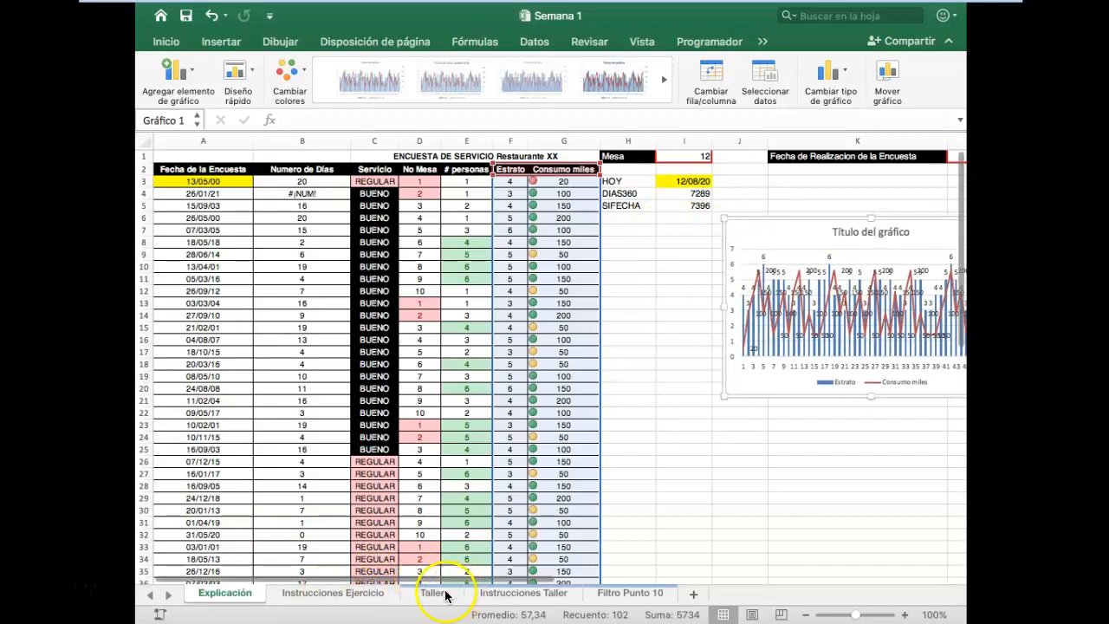
left_click(621, 243)
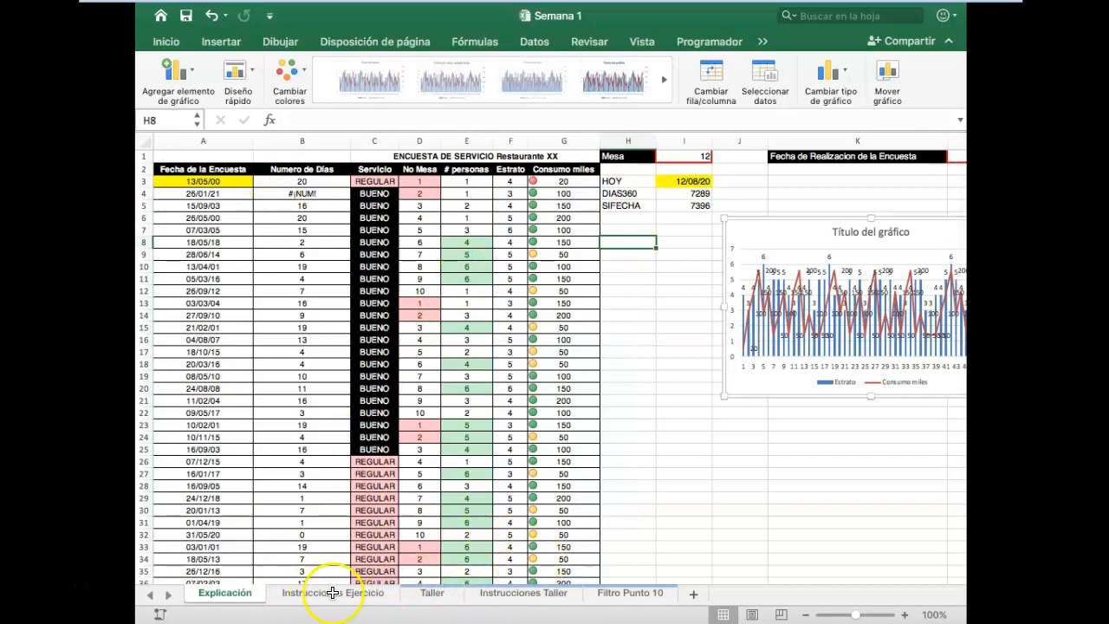
Add a new sheet and paste a copy of the survey table A2:G52 from Explicación into it starting at A5
left_click(694, 596)
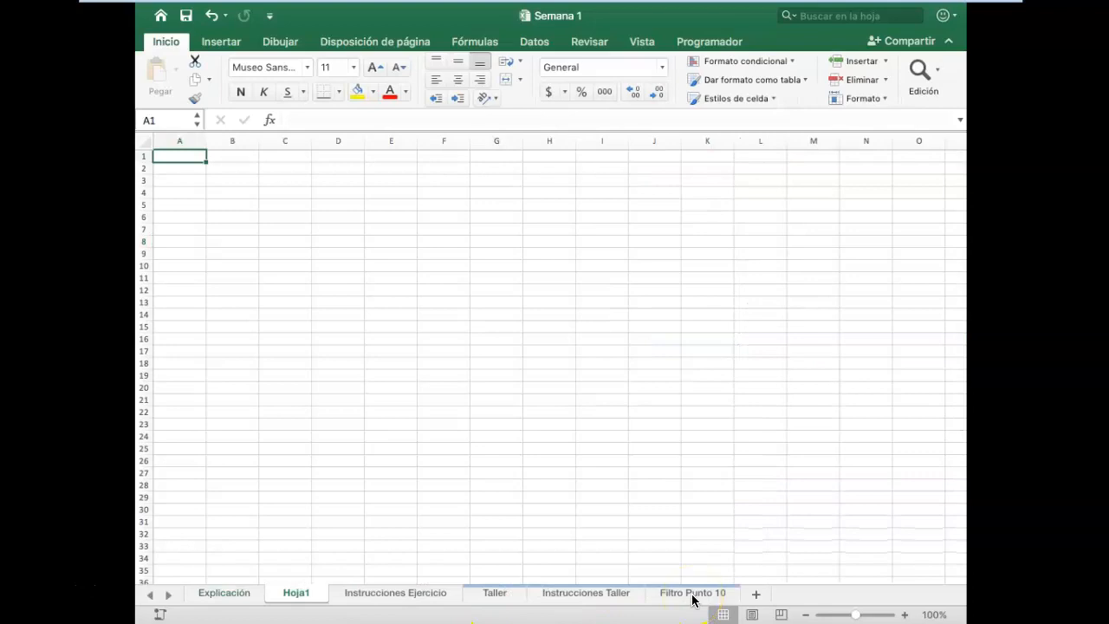
left_click(226, 594)
left_click_drag(178, 169, 511, 400)
left_click_drag(530, 616, 565, 529)
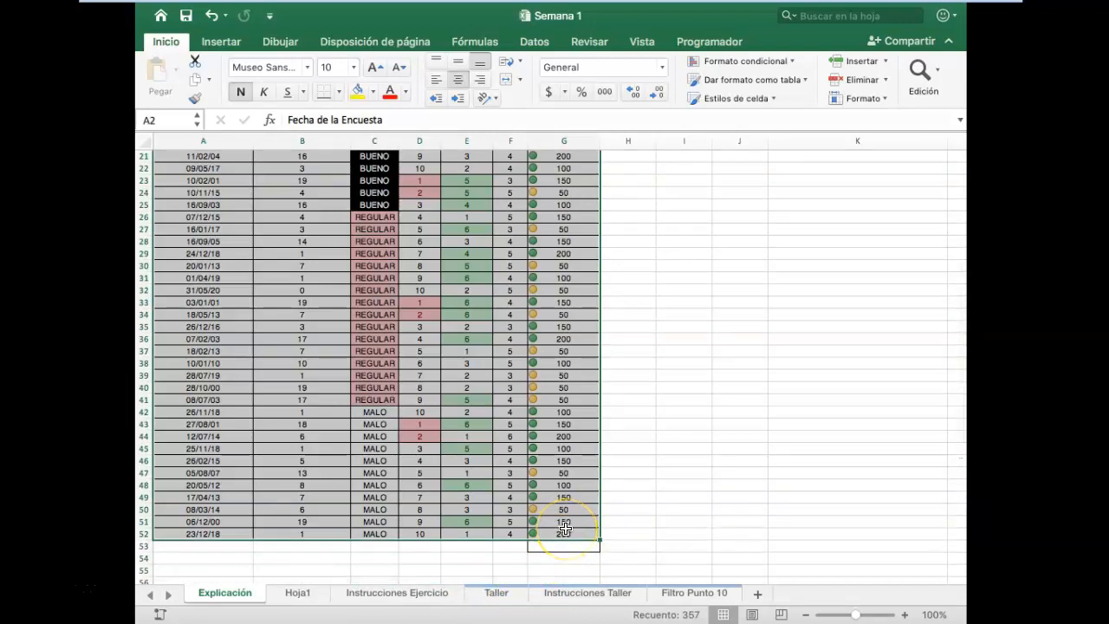
key("super+c")
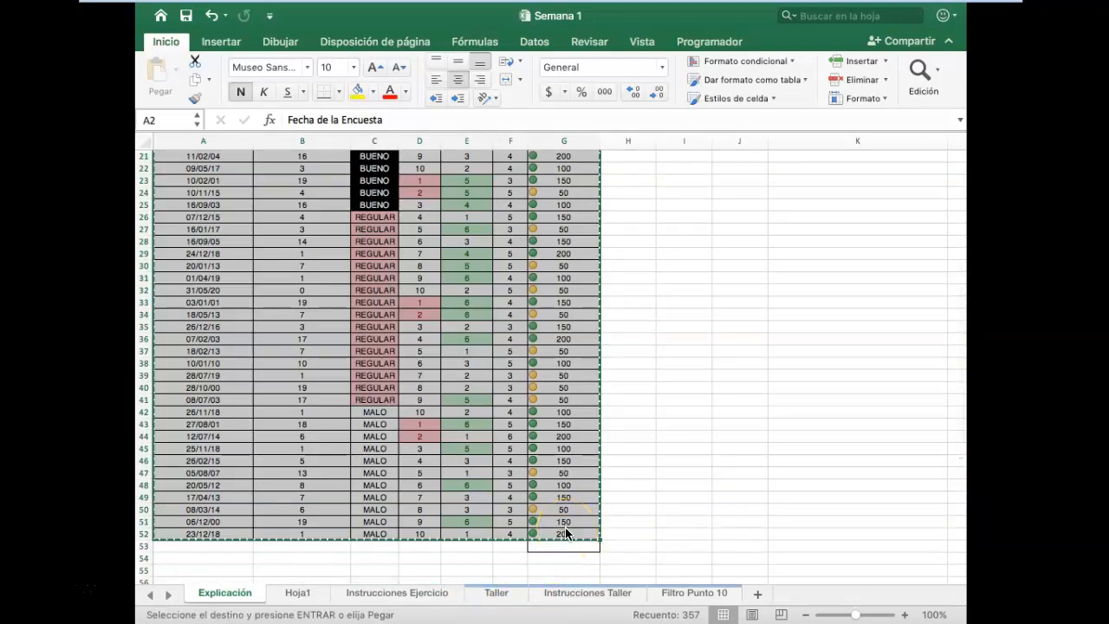
left_click(297, 593)
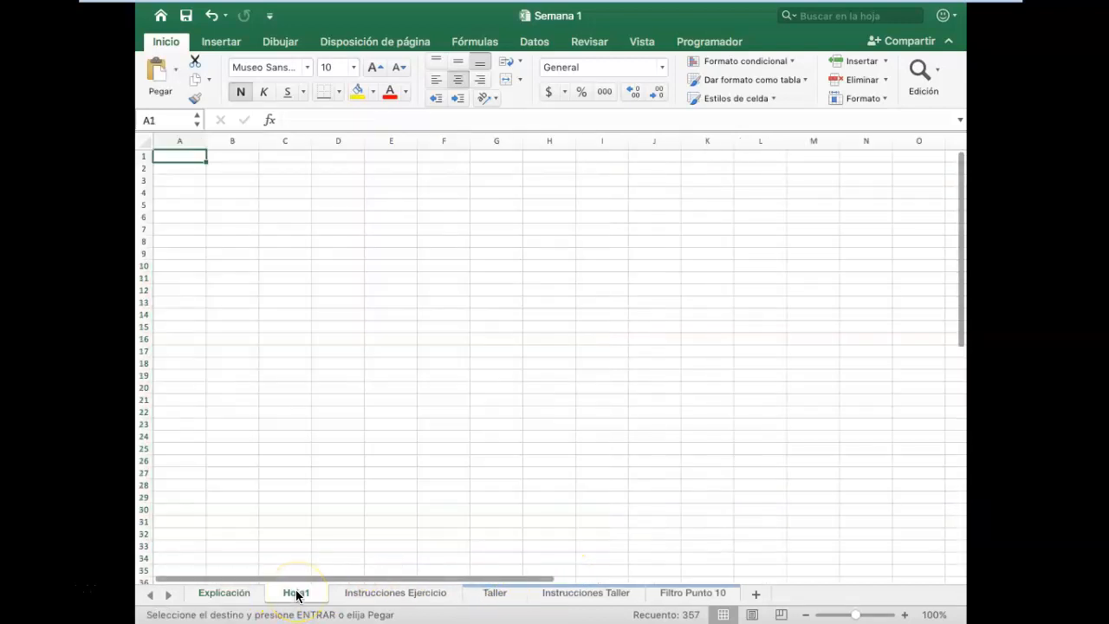
left_click(179, 205)
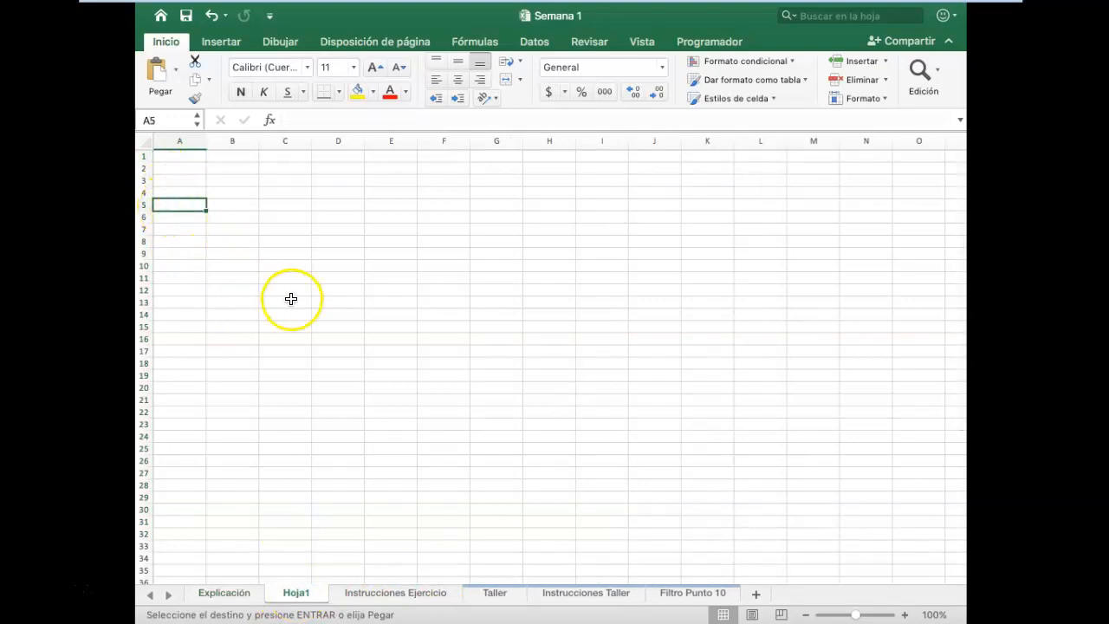
key("super+v")
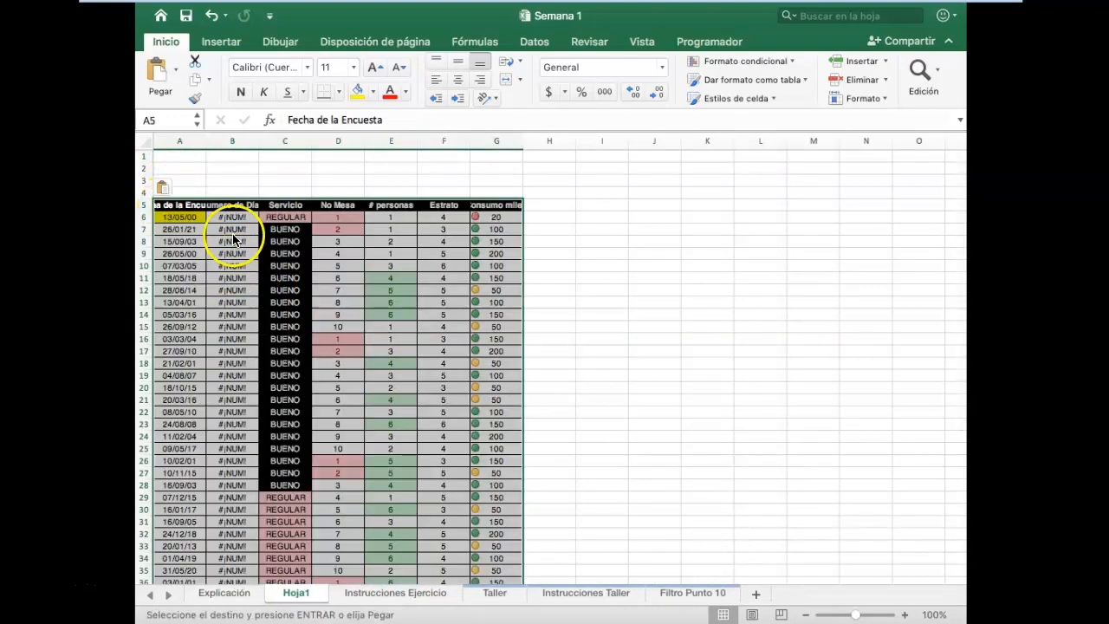
left_click(227, 216)
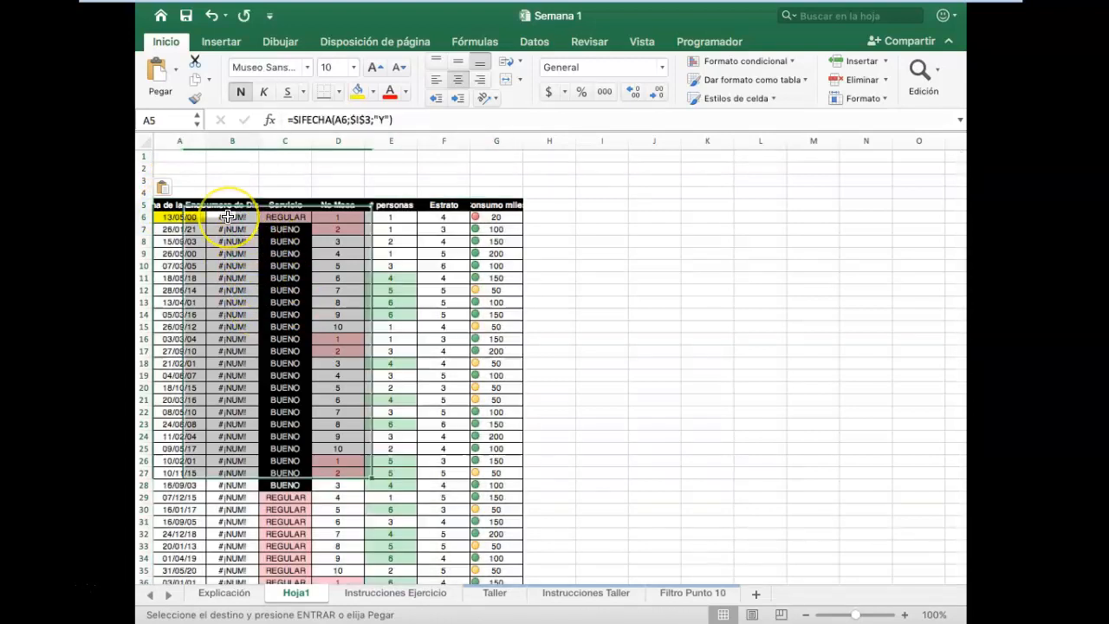
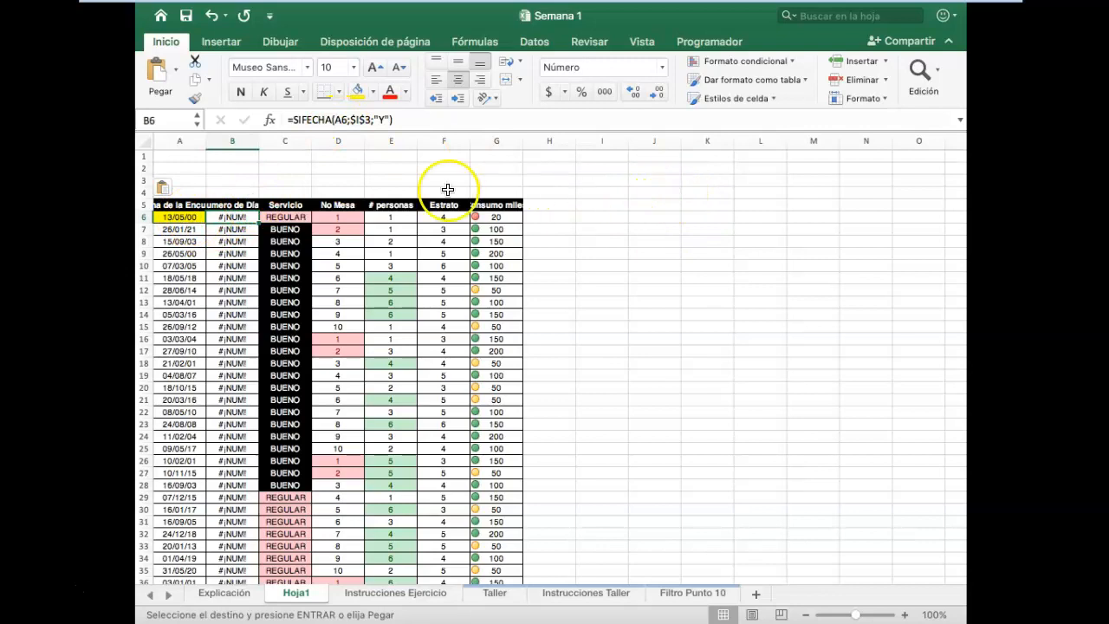
Build a criteria block on Hoja1 by copying A5:G6 to A1 and clearing the contents of A2:G2
left_click(172, 204)
left_click_drag(304, 208, 499, 222)
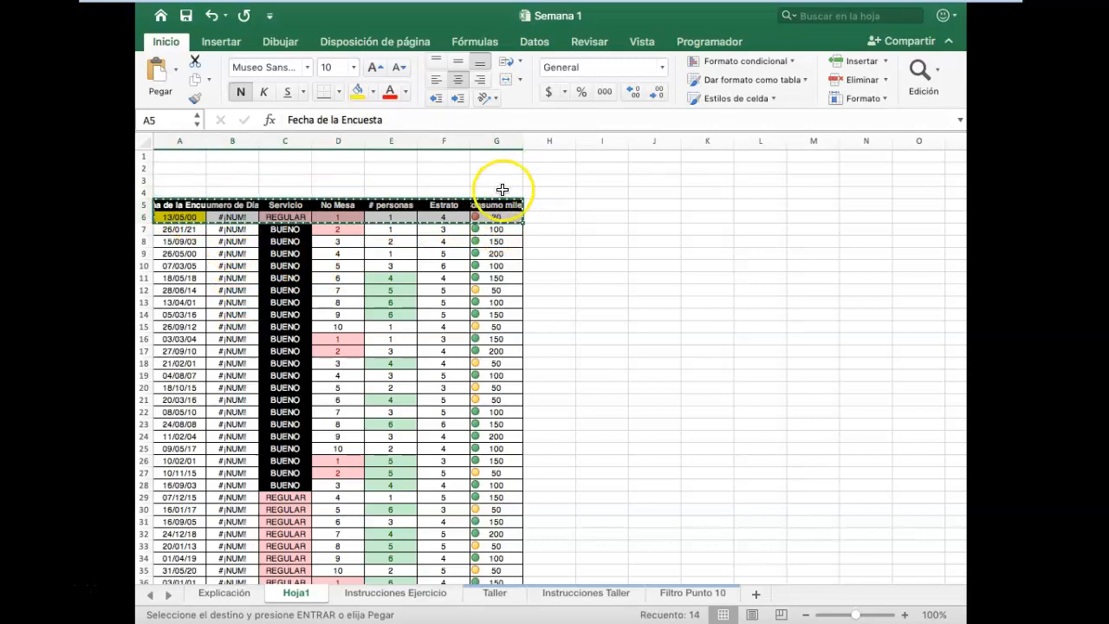
left_click(179, 155)
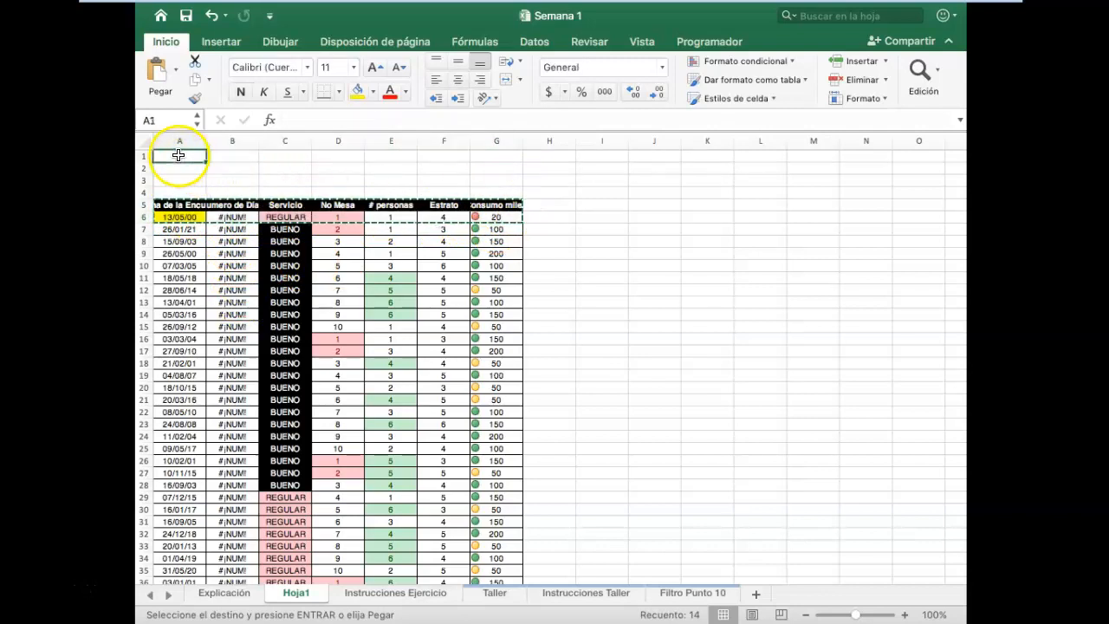
key("super+v")
left_click_drag(167, 169, 499, 167)
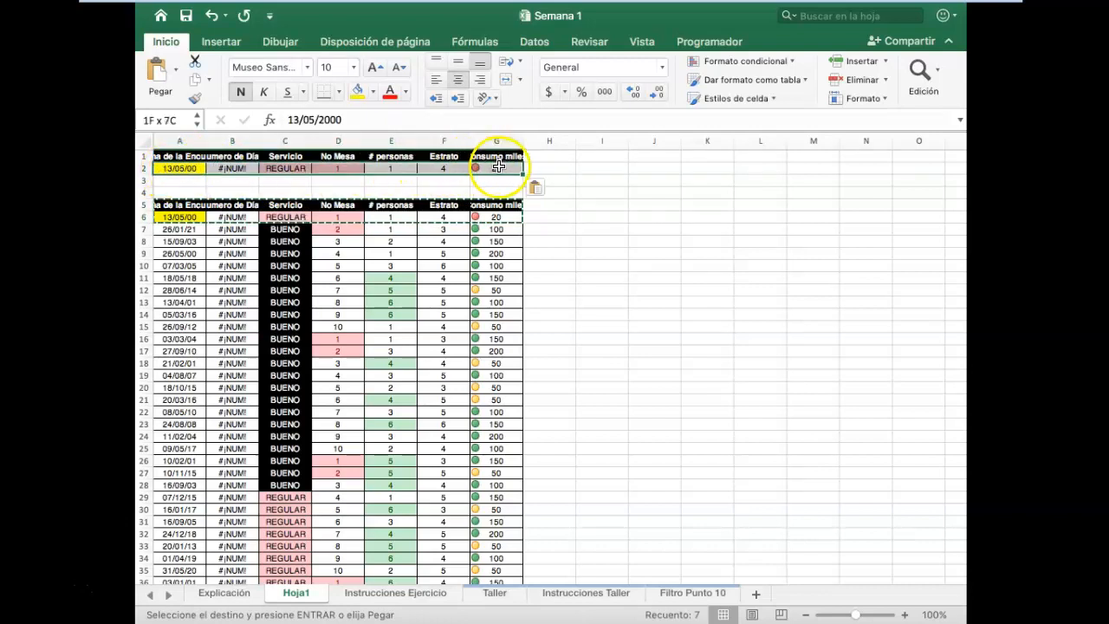
key("Delete")
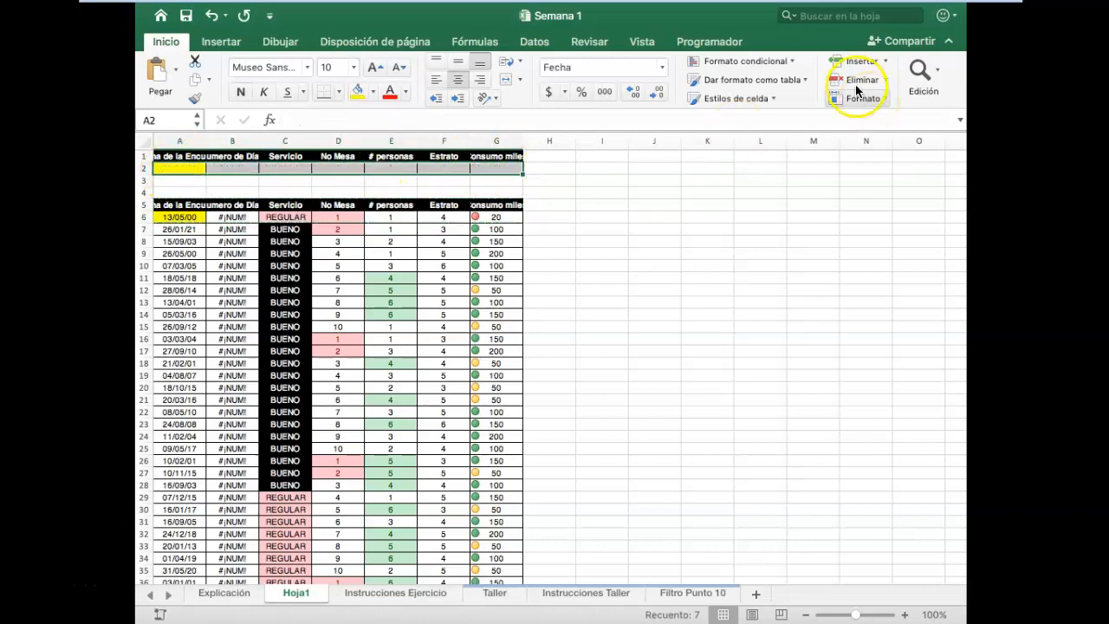
left_click(579, 216)
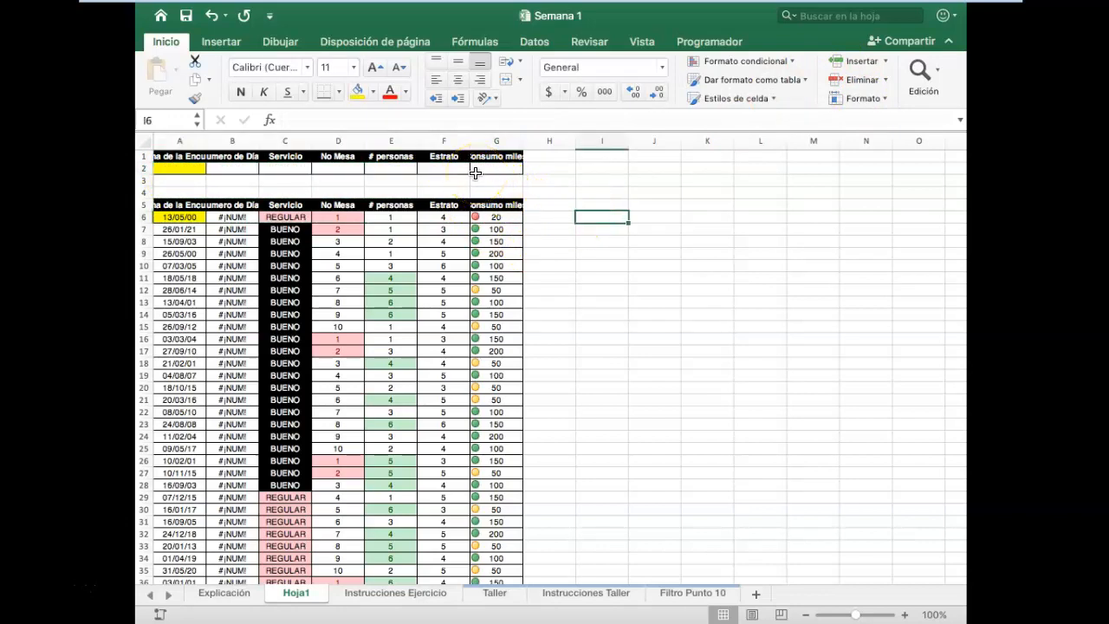
Copy BUENO from the table into criteria cell C2 under Servicio and 5 into F2 under Estrato
left_click(293, 228)
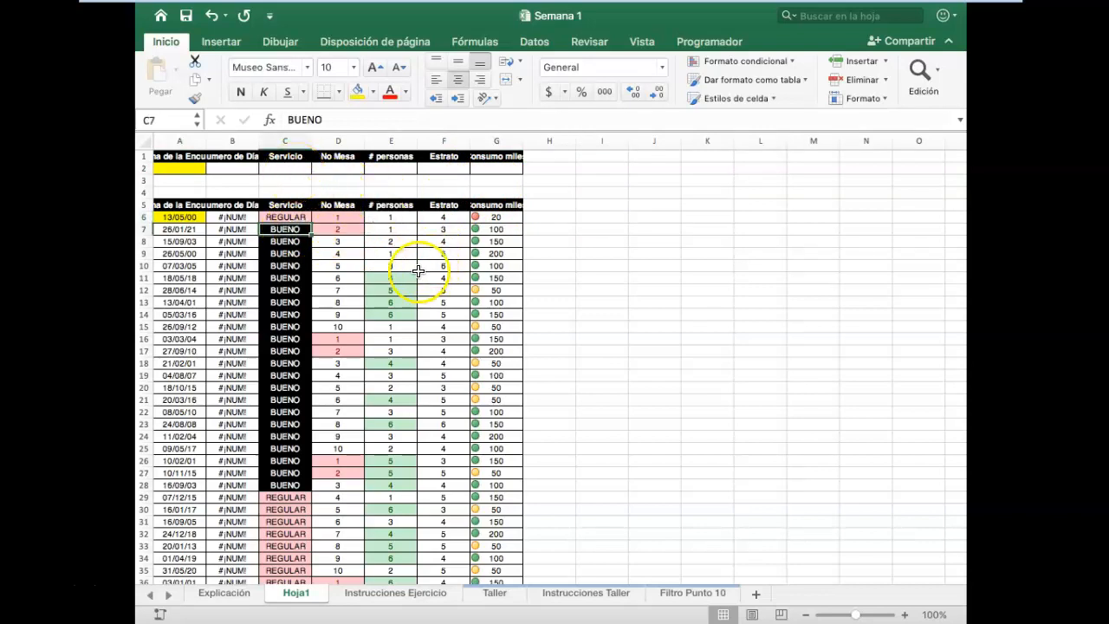
key("super+c")
left_click(291, 172)
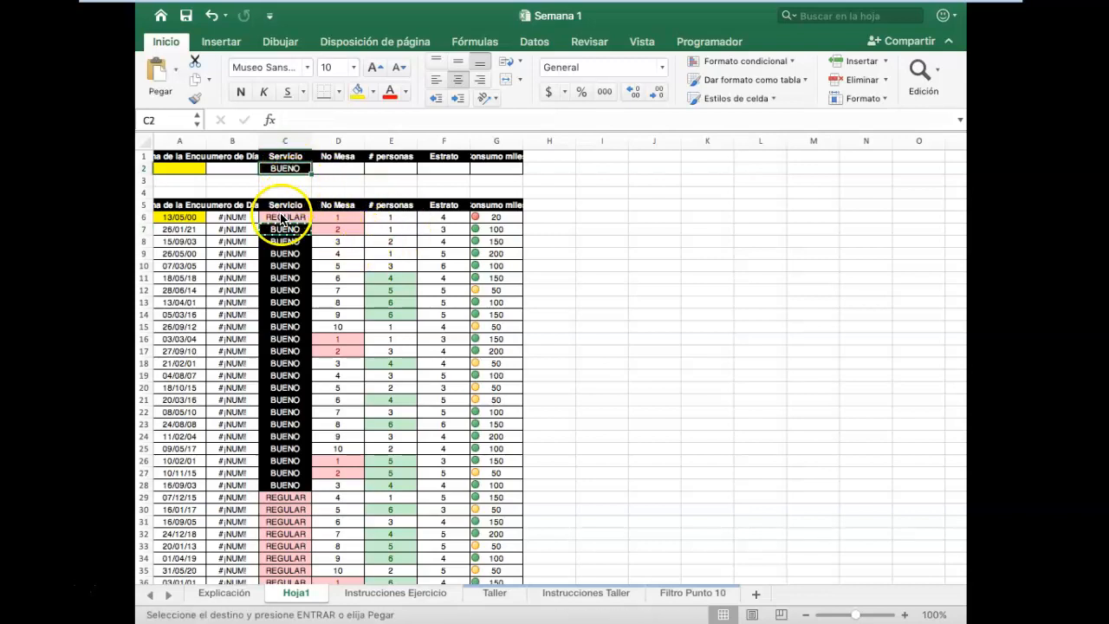
key("super+v")
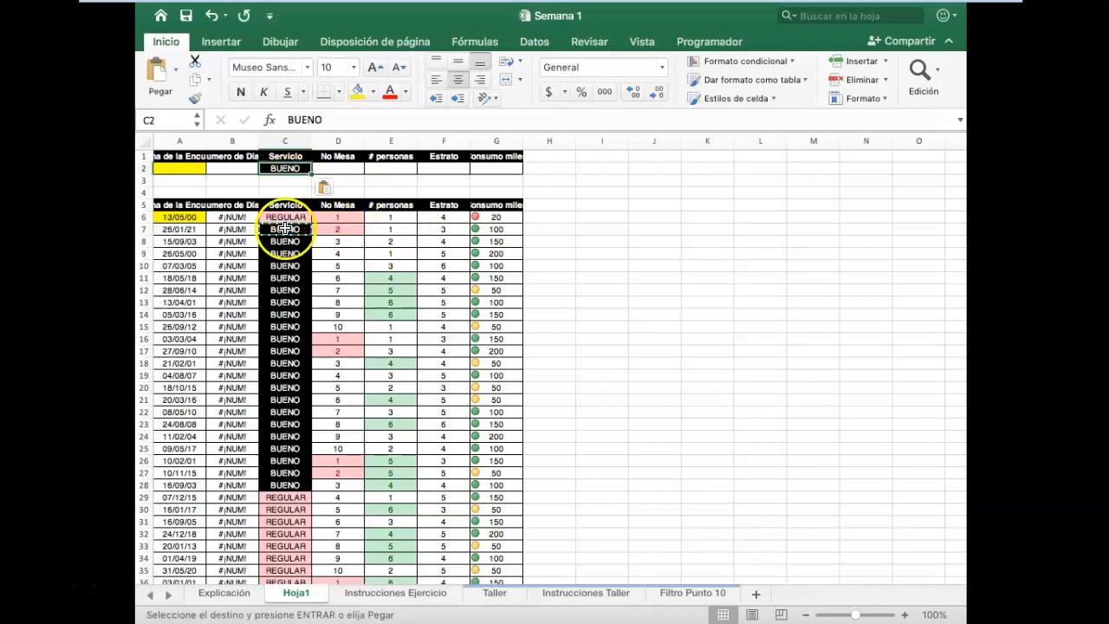
left_click(443, 253)
key("super+c")
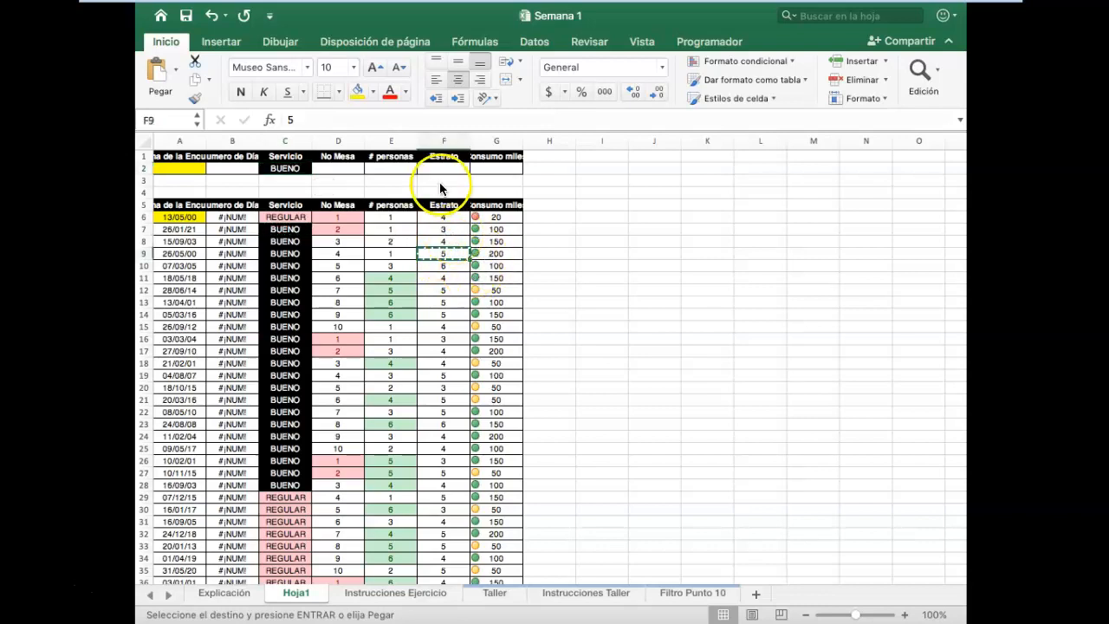
left_click(439, 173)
key("super+v")
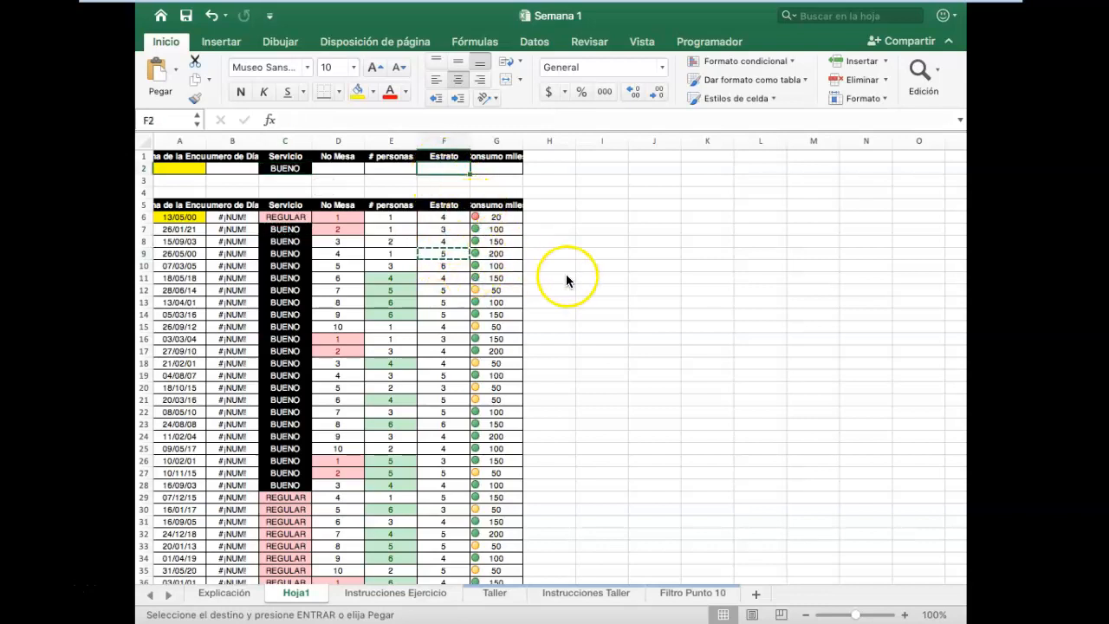
left_click(601, 192)
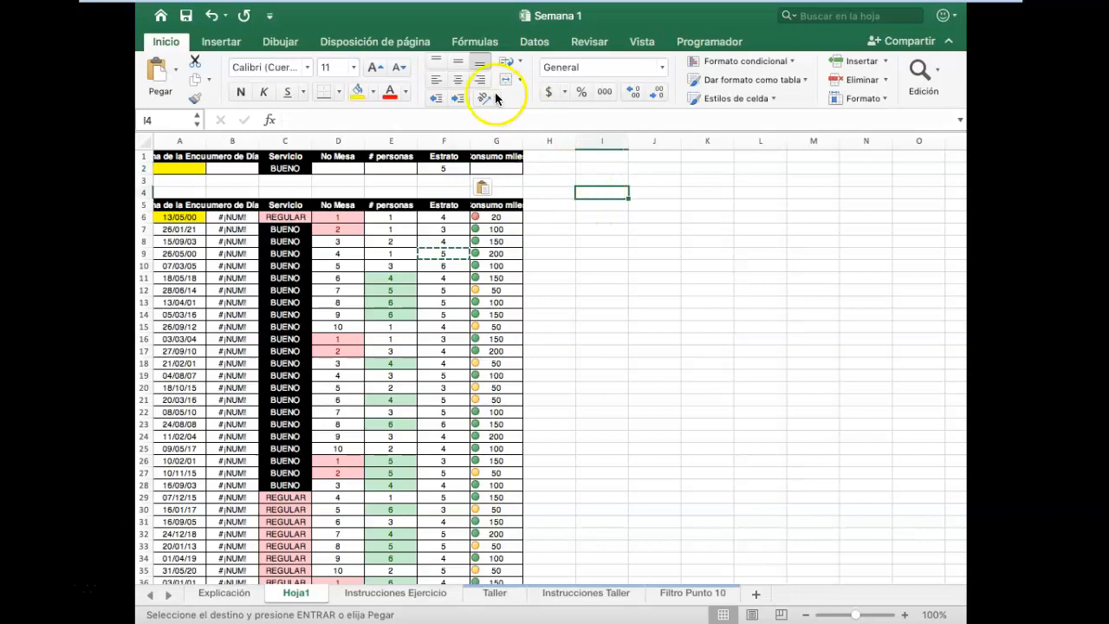
Start an advanced filter and set its list range to the survey table, A5:G55
left_click(536, 44)
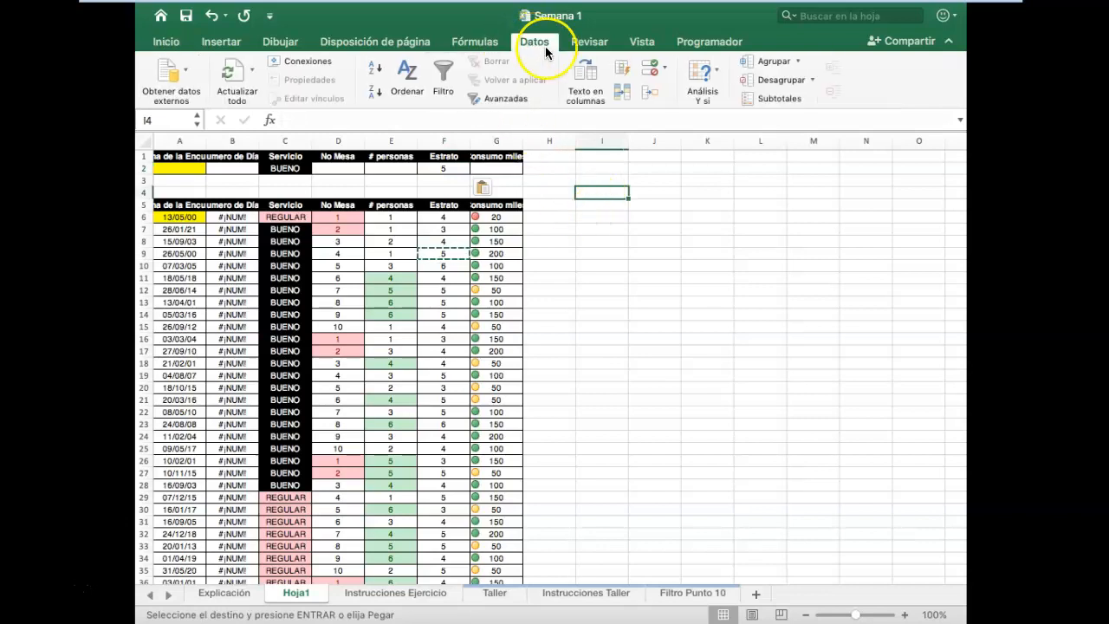
left_click(510, 98)
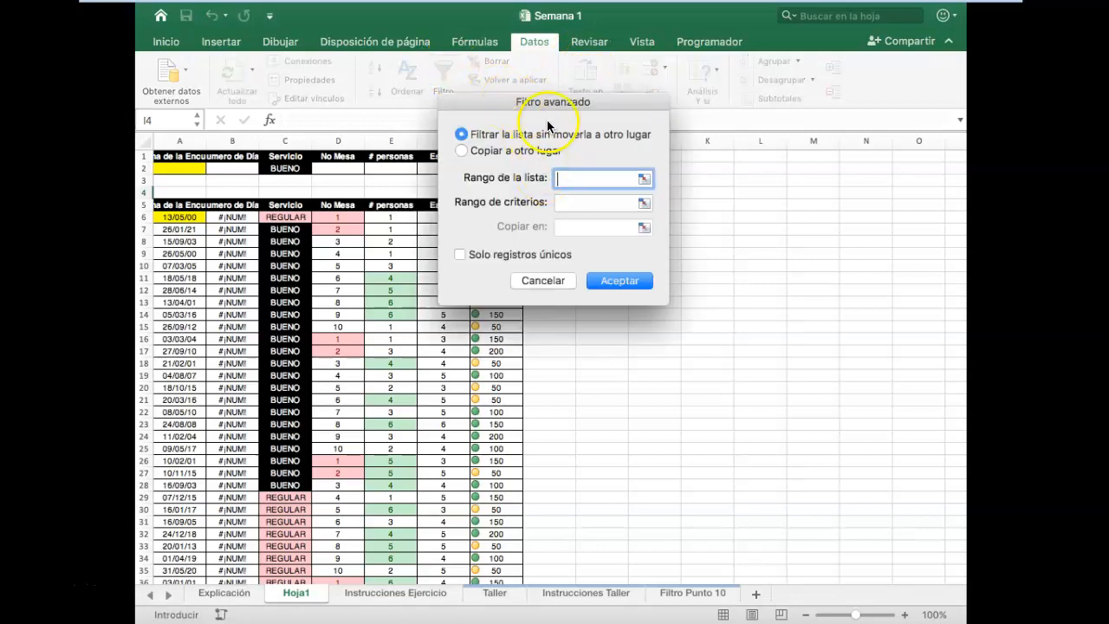
left_click_drag(554, 107, 673, 115)
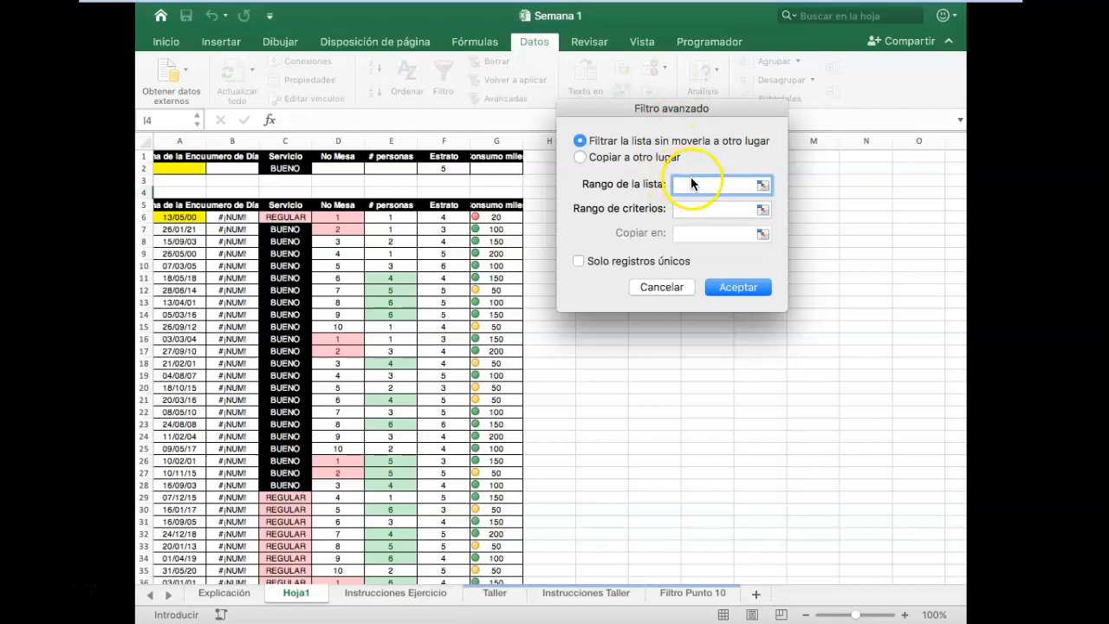
left_click(180, 202)
left_click_drag(174, 206, 508, 224)
left_click_drag(508, 400, 490, 485)
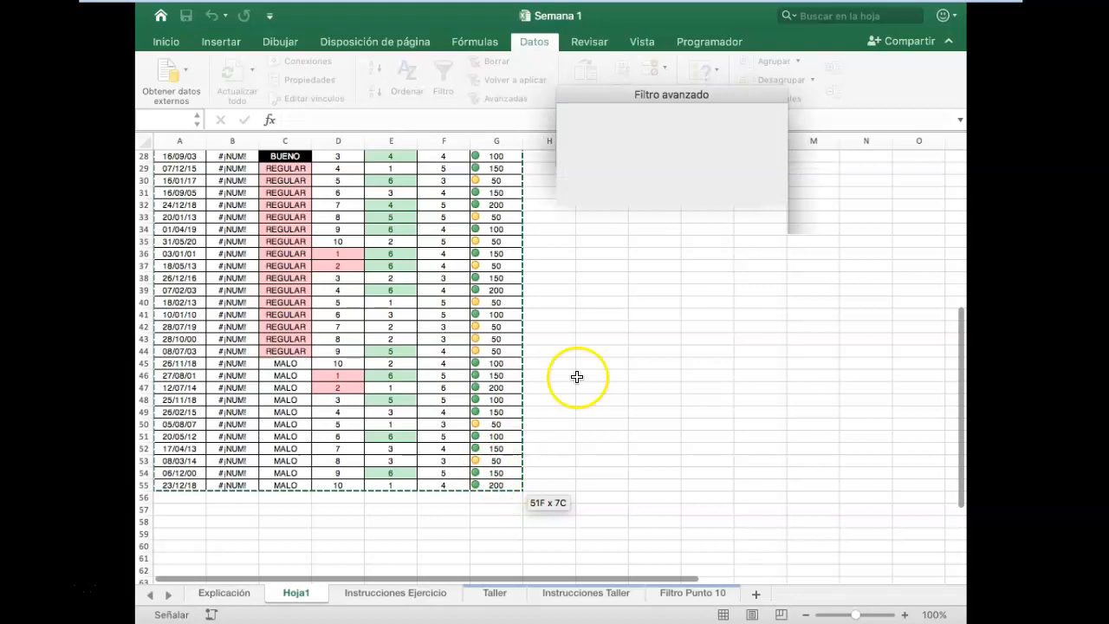
Set the criteria range to A1:G2 and apply the advanced filter to the list in place
left_click(690, 210)
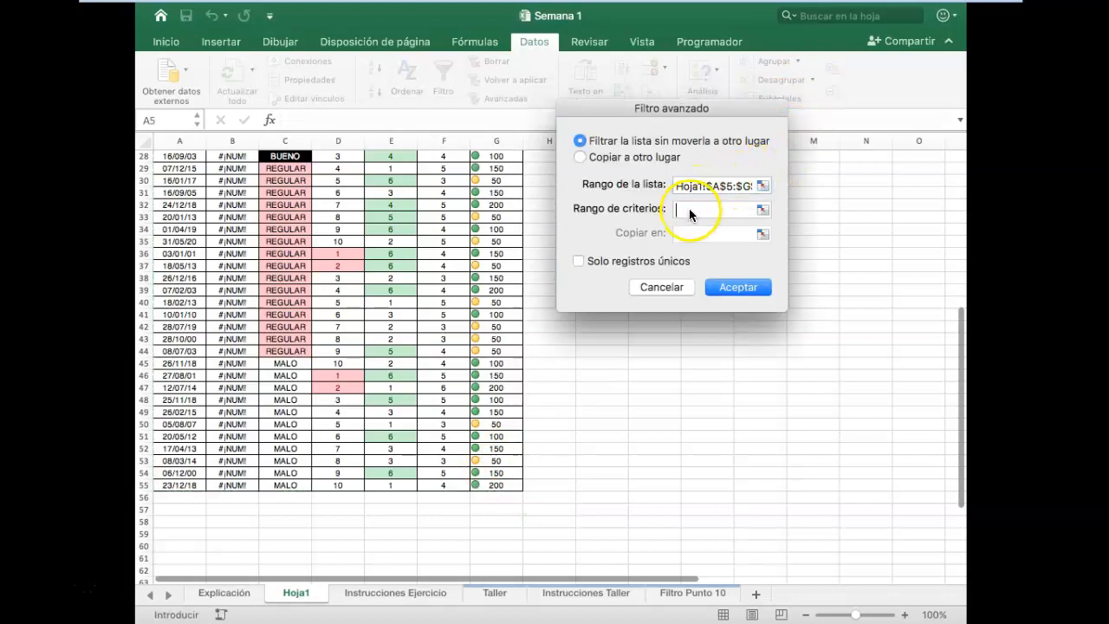
scroll(510, 242, "up", 8)
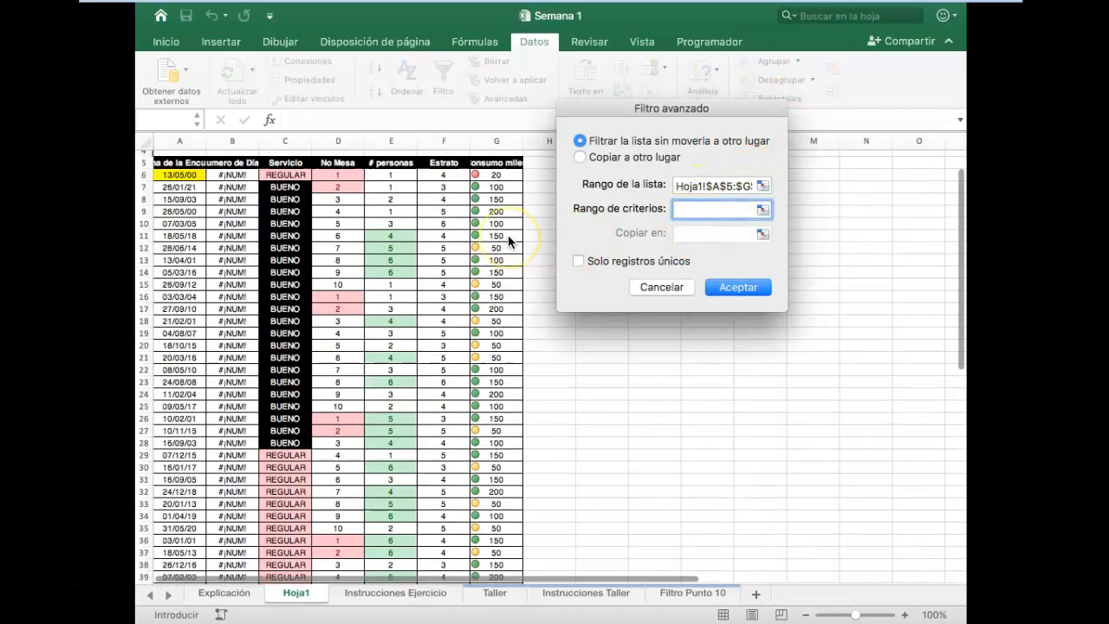
scroll(509, 241, "up", 2)
left_click_drag(501, 170, 154, 159)
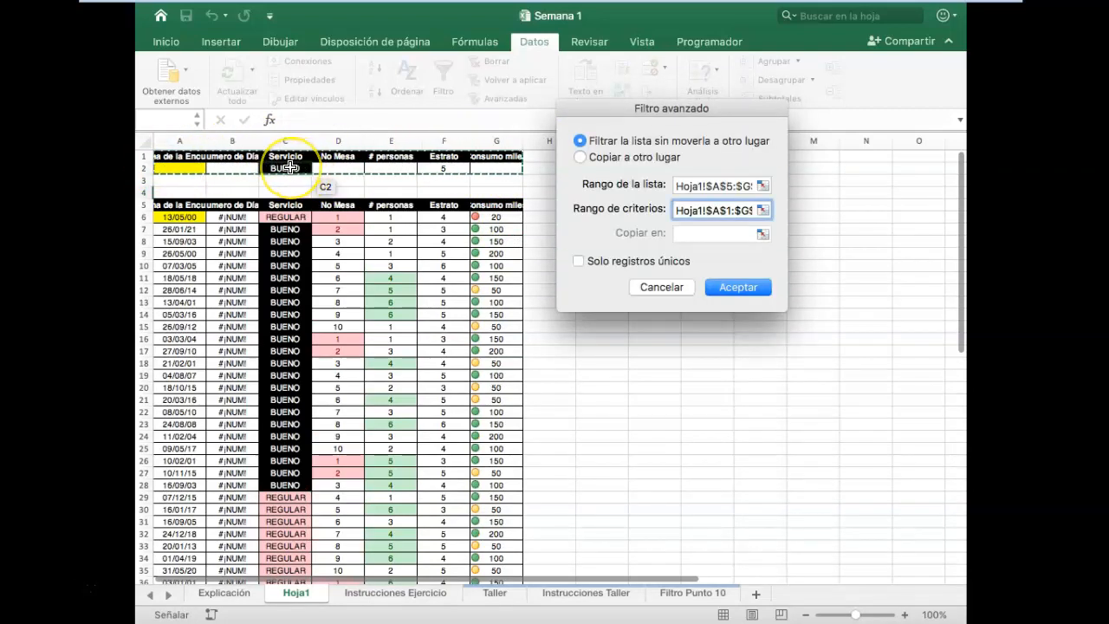
left_click(443, 170)
type("5")
left_click(738, 287)
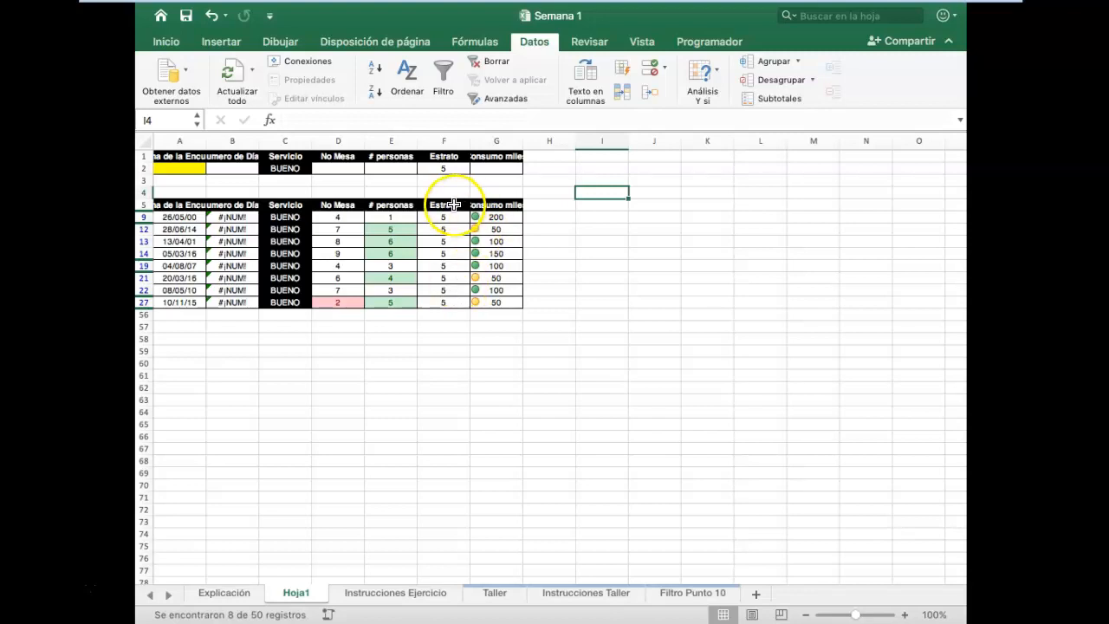
Clear the advanced filter and move the Estrato criterion 5 from F2 down to F3, one row below BUENO
left_click(490, 62)
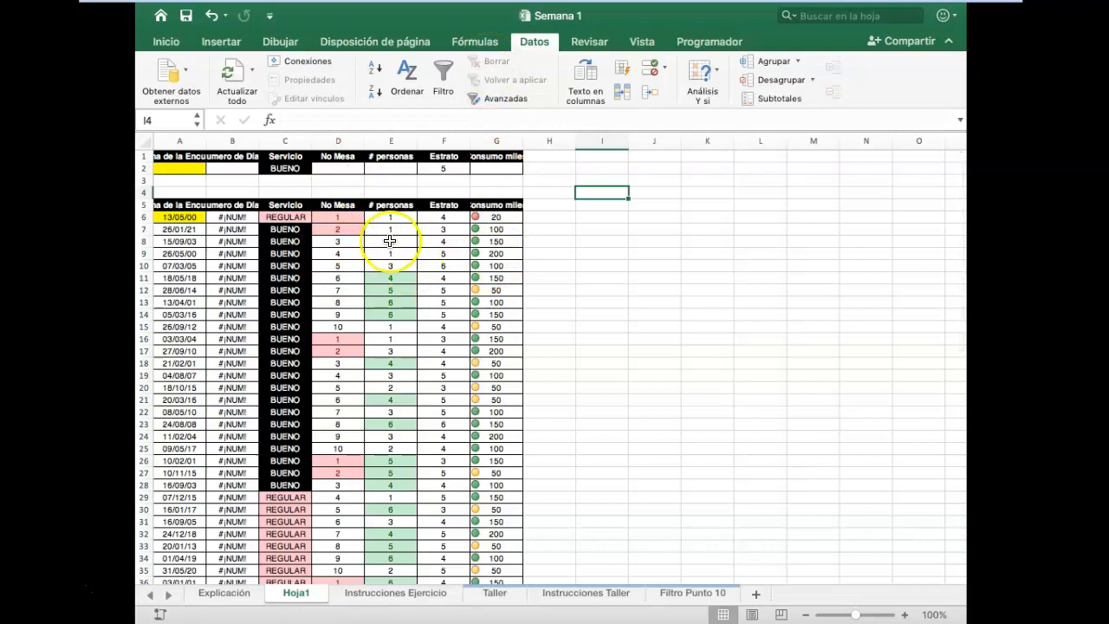
left_click(443, 168)
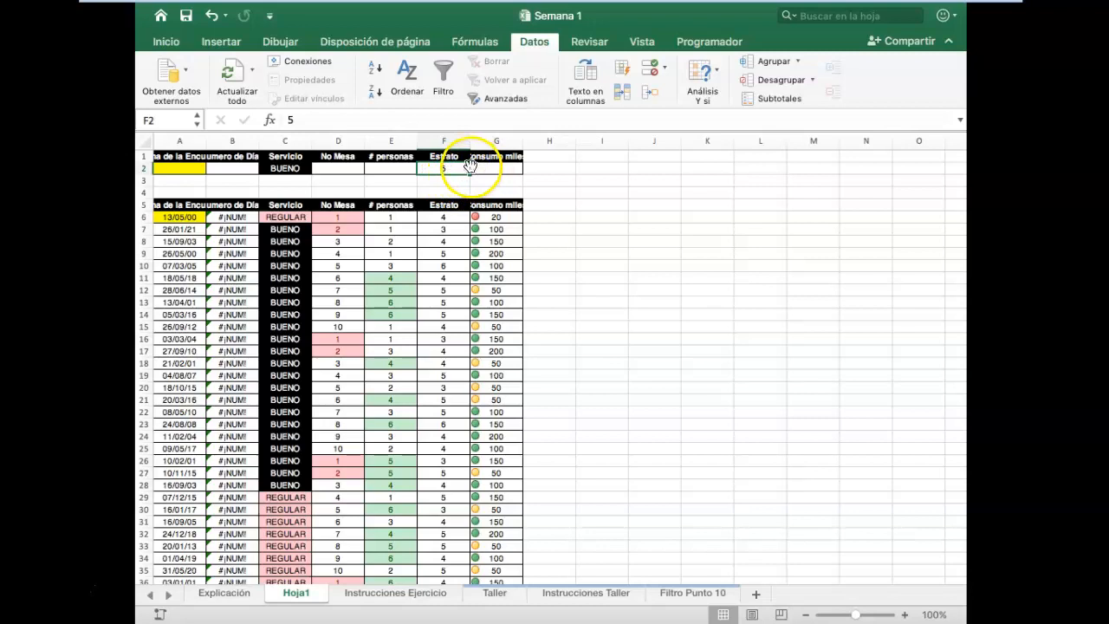
mouse_move(469, 168)
left_mouse_down()
mouse_move(459, 192)
mouse_move(459, 182)
left_mouse_up()
left_click_drag(297, 168, 455, 174)
left_click_drag(297, 181, 442, 181)
left_click_drag(294, 166, 441, 168)
left_click_drag(292, 180, 457, 175)
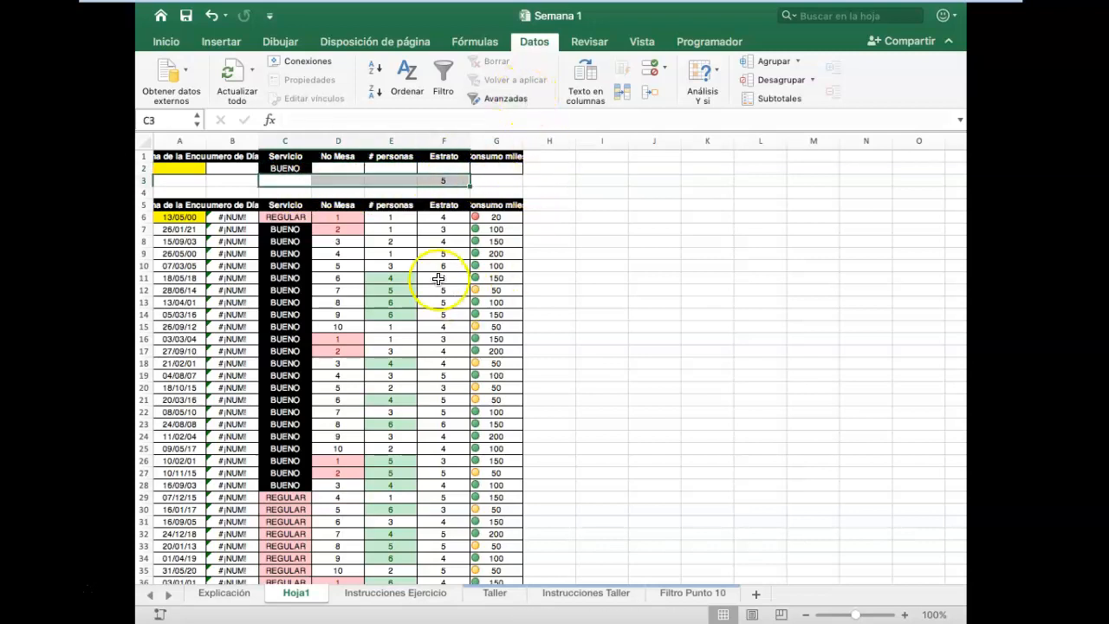
left_click(403, 262)
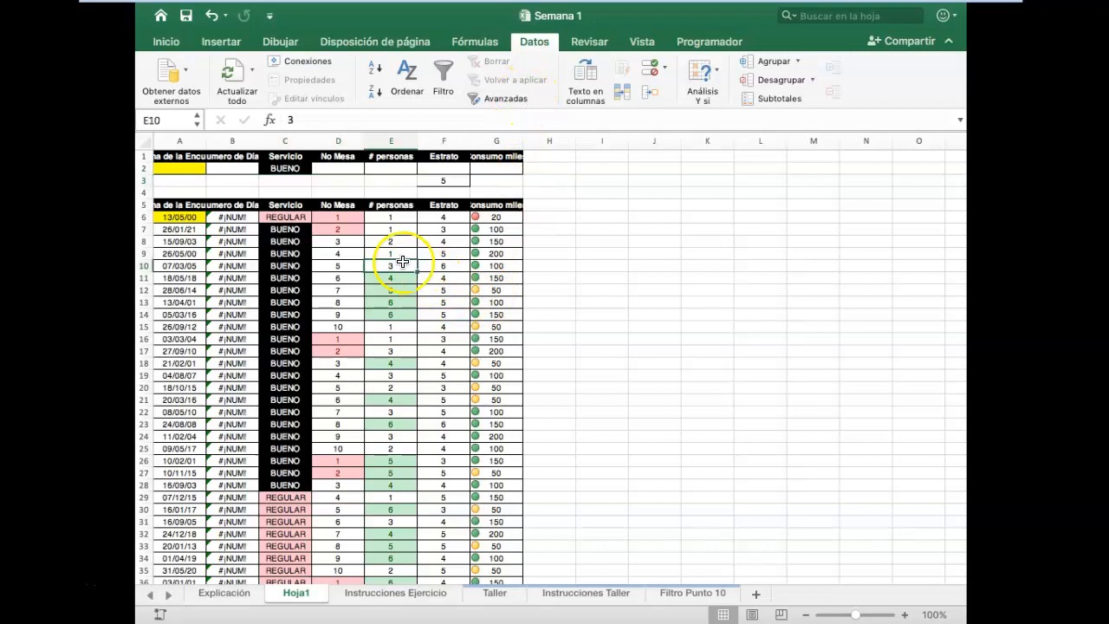
Reapply the advanced filter to A5:G55 with criteria range A1:G3, and check the Servicio and Estrato values of the filtered rows
left_click(503, 98)
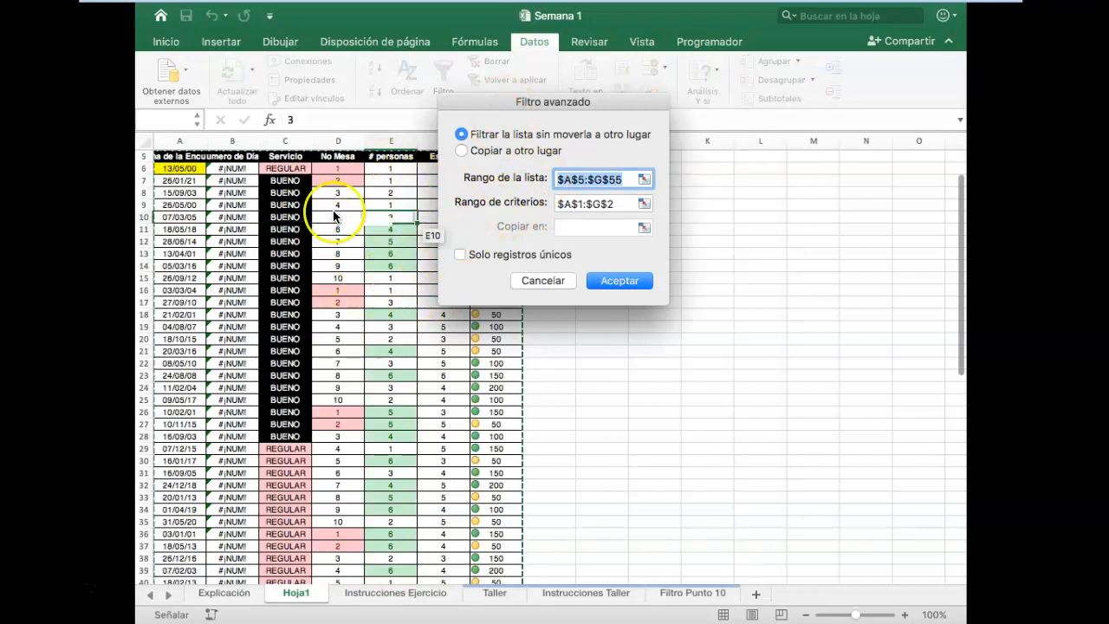
left_click_drag(550, 114, 672, 129)
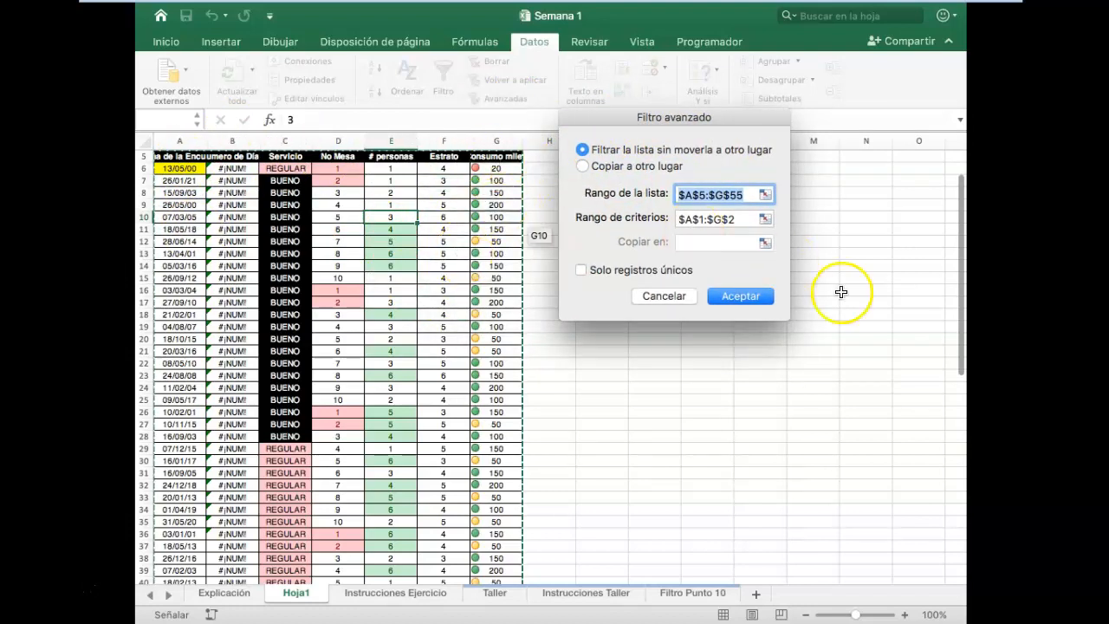
left_click_drag(962, 244, 957, 156)
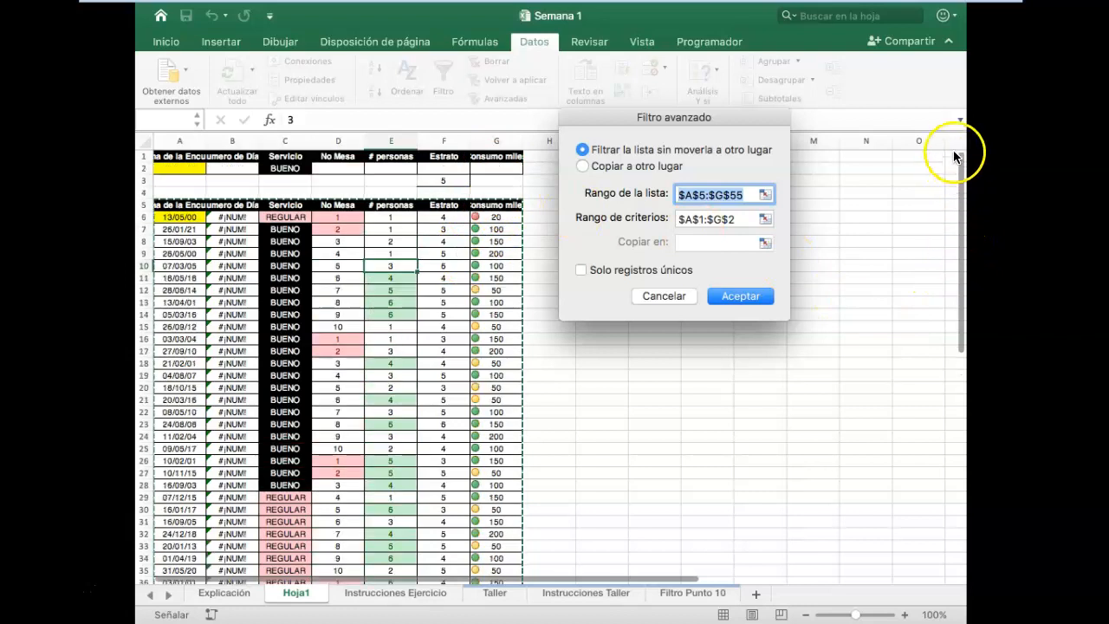
left_click(681, 219)
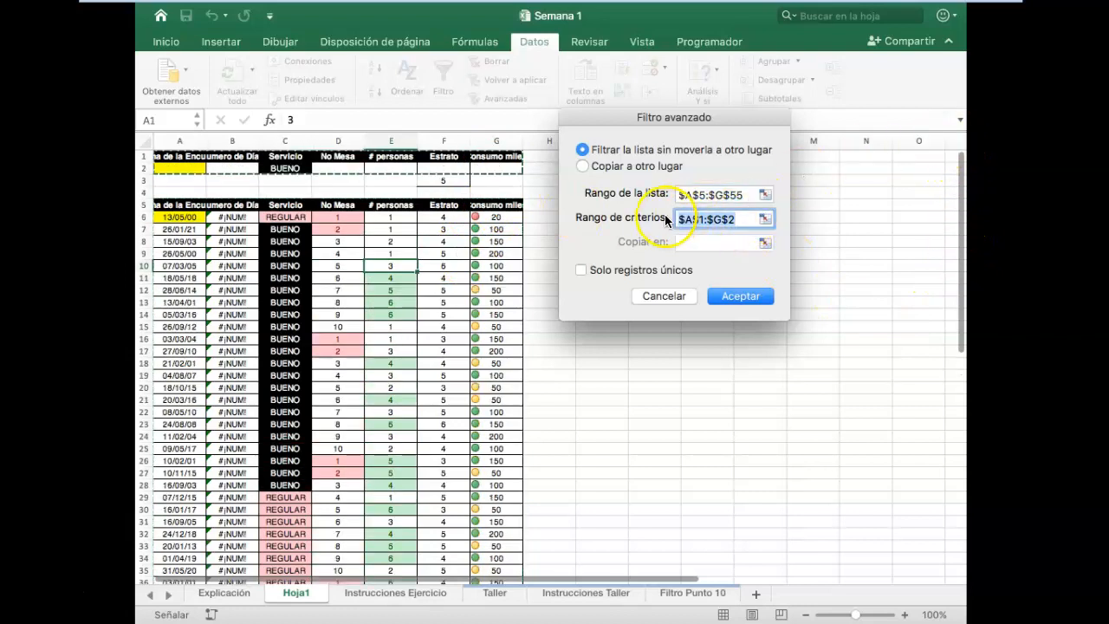
key("BackSpace")
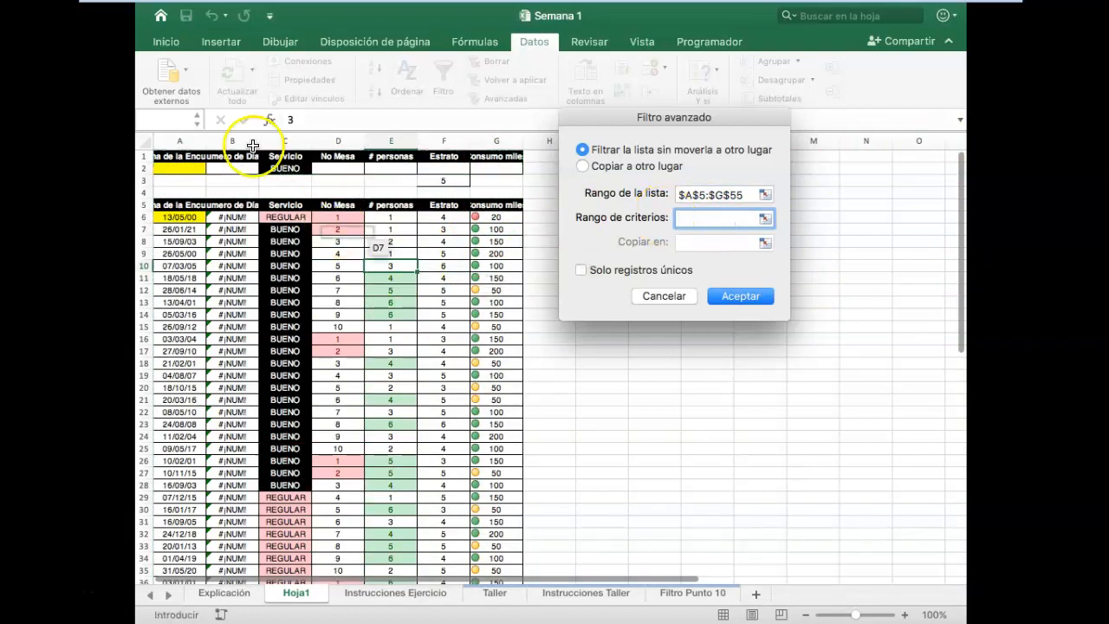
left_click_drag(175, 154, 507, 181)
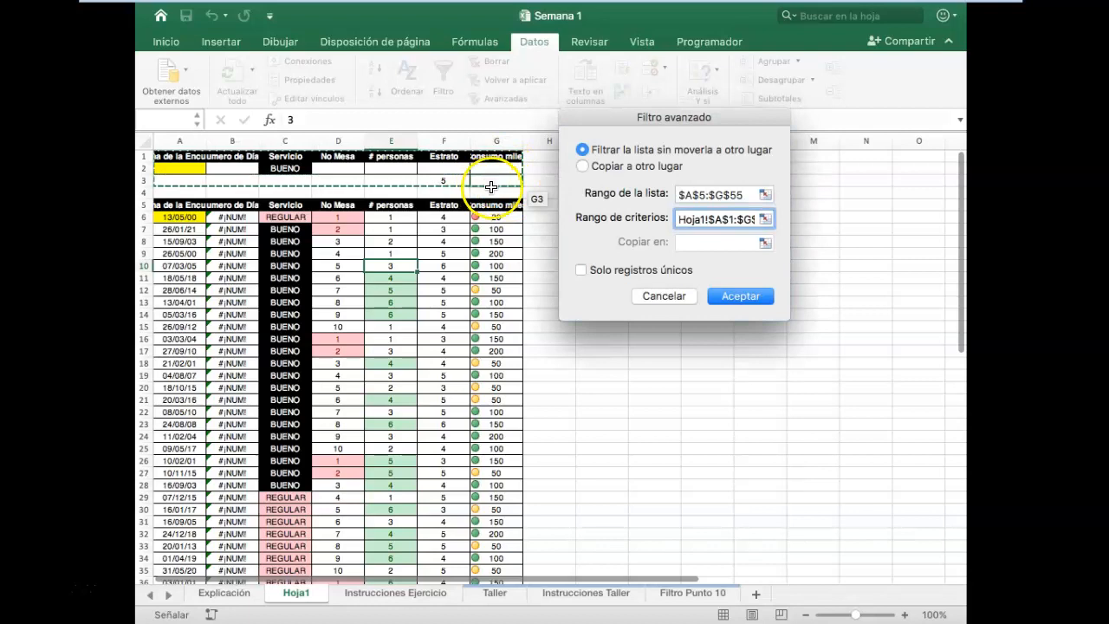
left_click(736, 298)
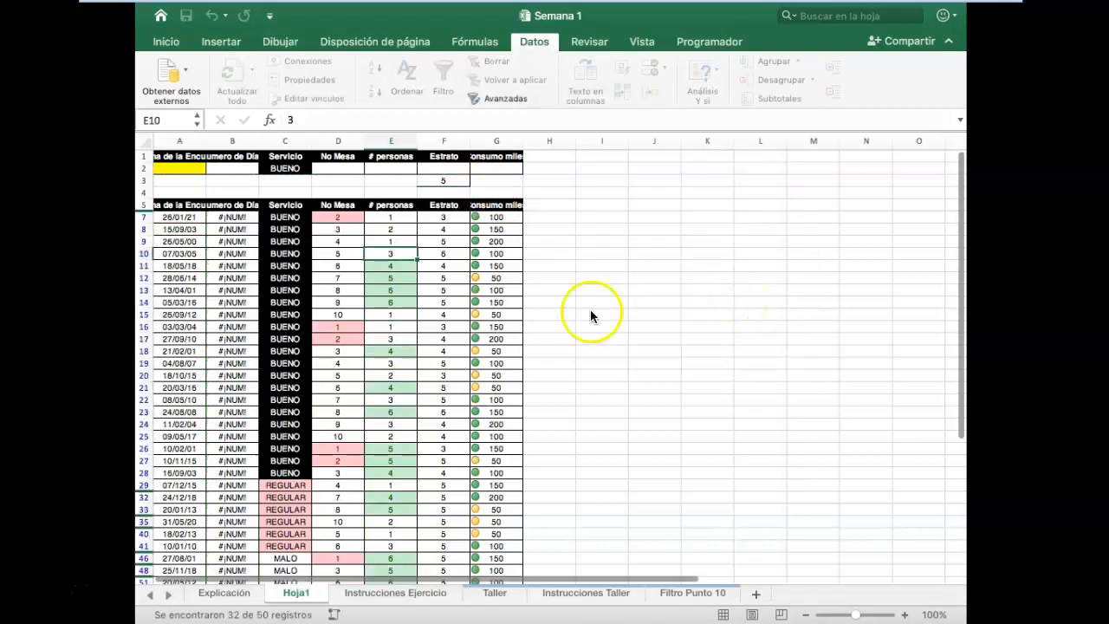
left_click_drag(292, 222, 281, 461)
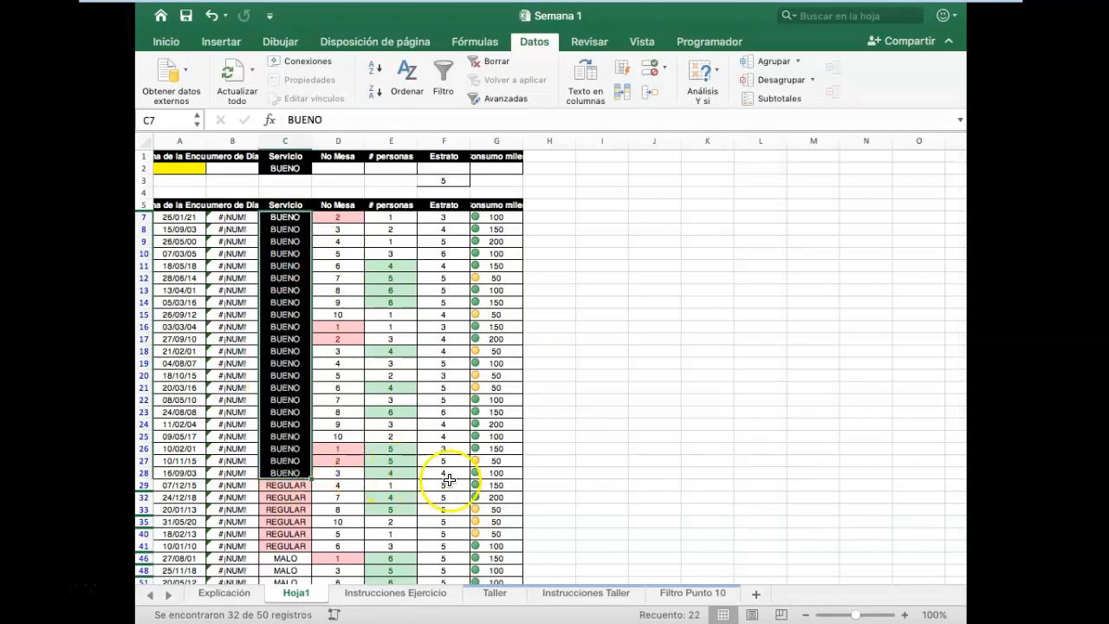
left_click_drag(451, 484, 442, 581)
scroll(670, 317, "up", 1)
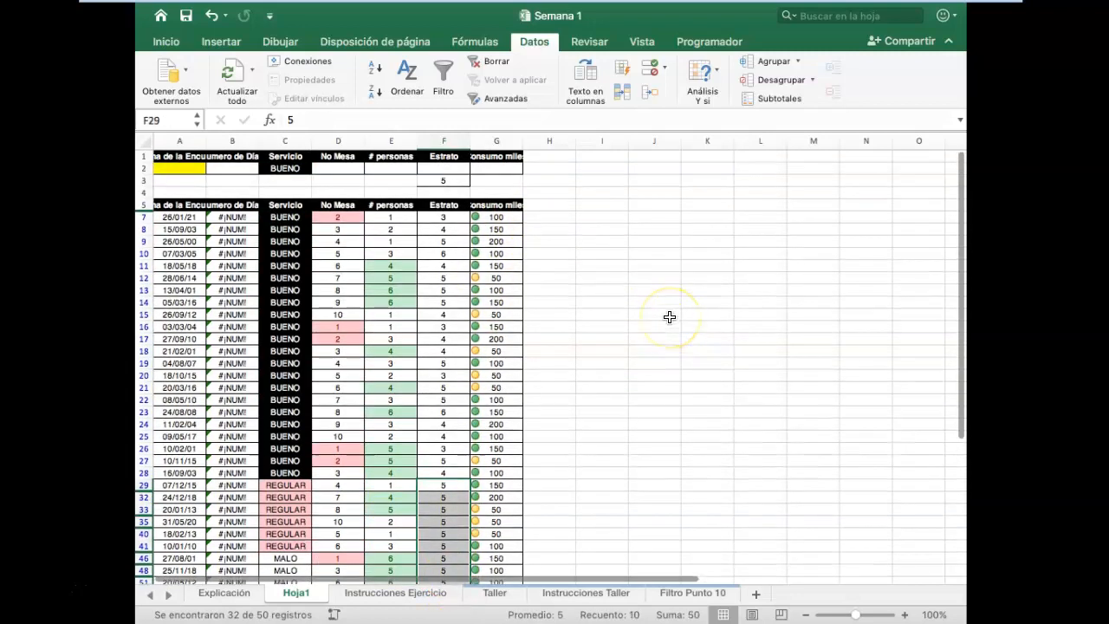
Clear the Estrato criterion in F3 and the criteria cells A2:G2
left_click(455, 181)
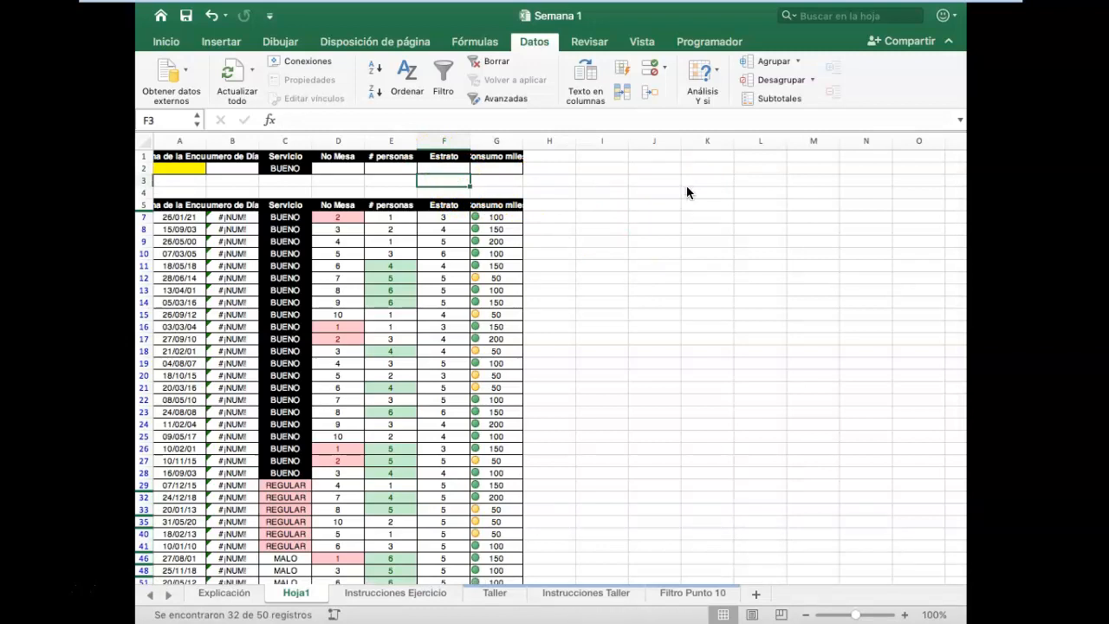
left_click(295, 169)
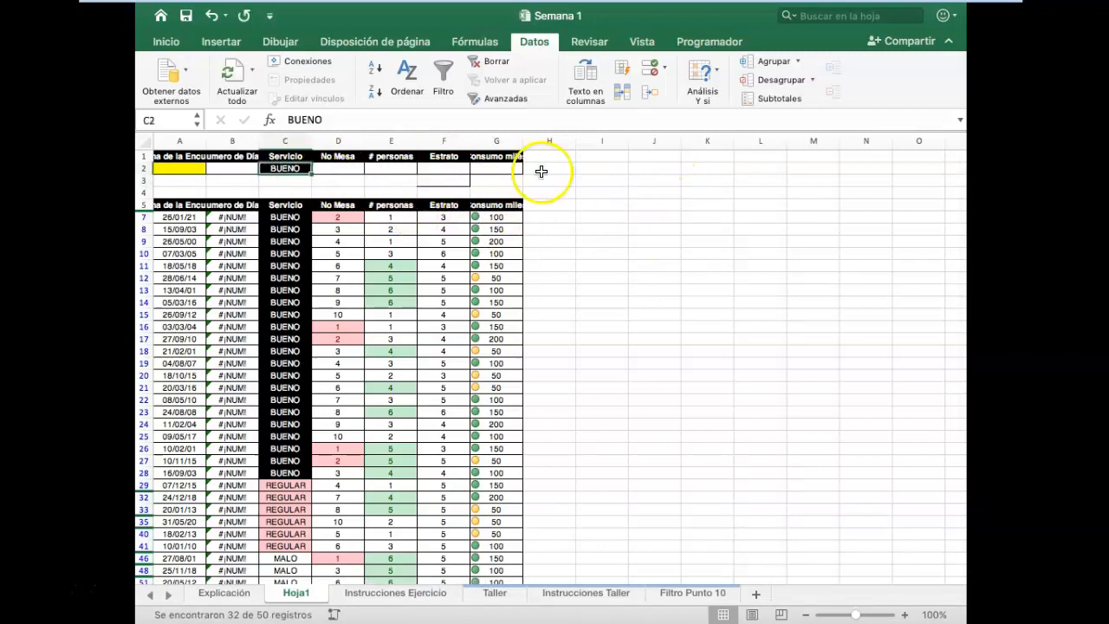
left_click_drag(498, 179, 160, 170)
key("Delete")
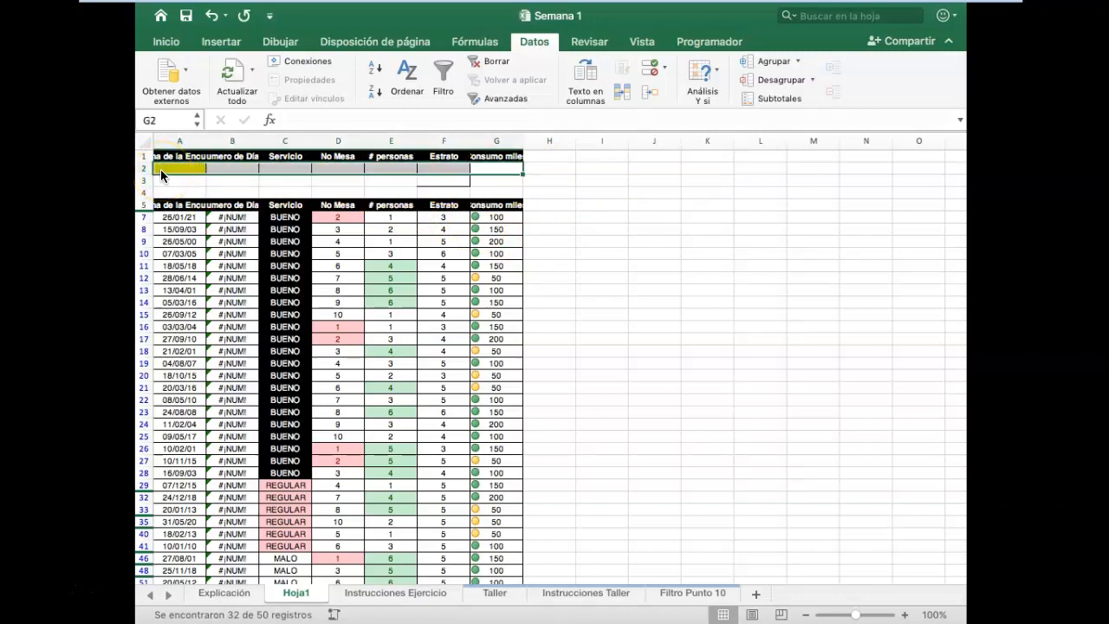
Make sure the Programador tab is enabled in the ribbon preferences, save the customization and close the preferences
left_click(558, 153)
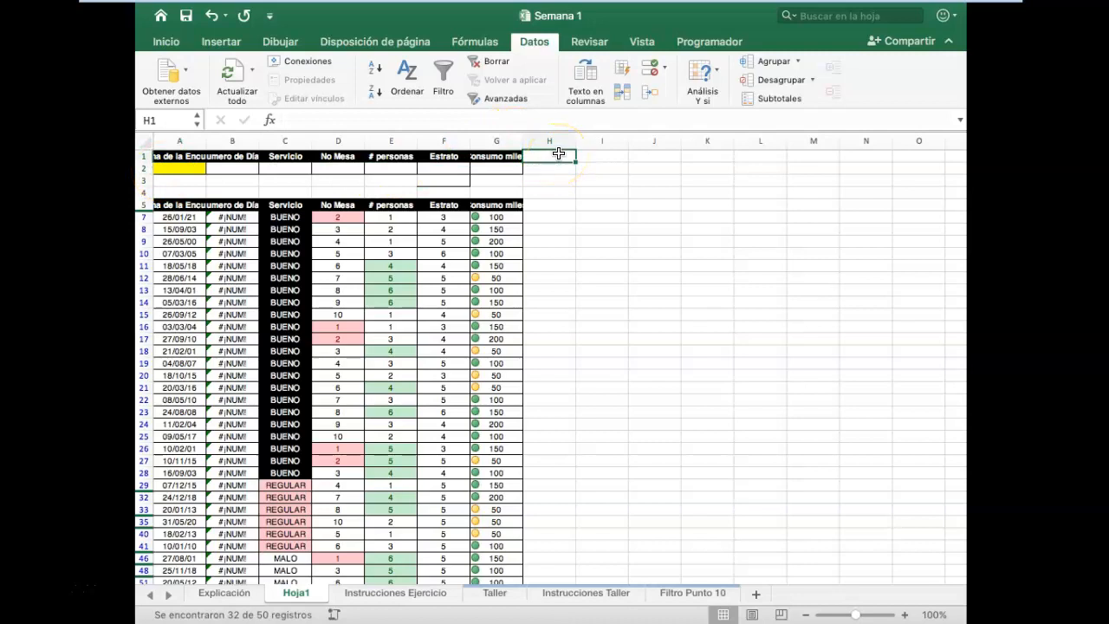
left_click(704, 42)
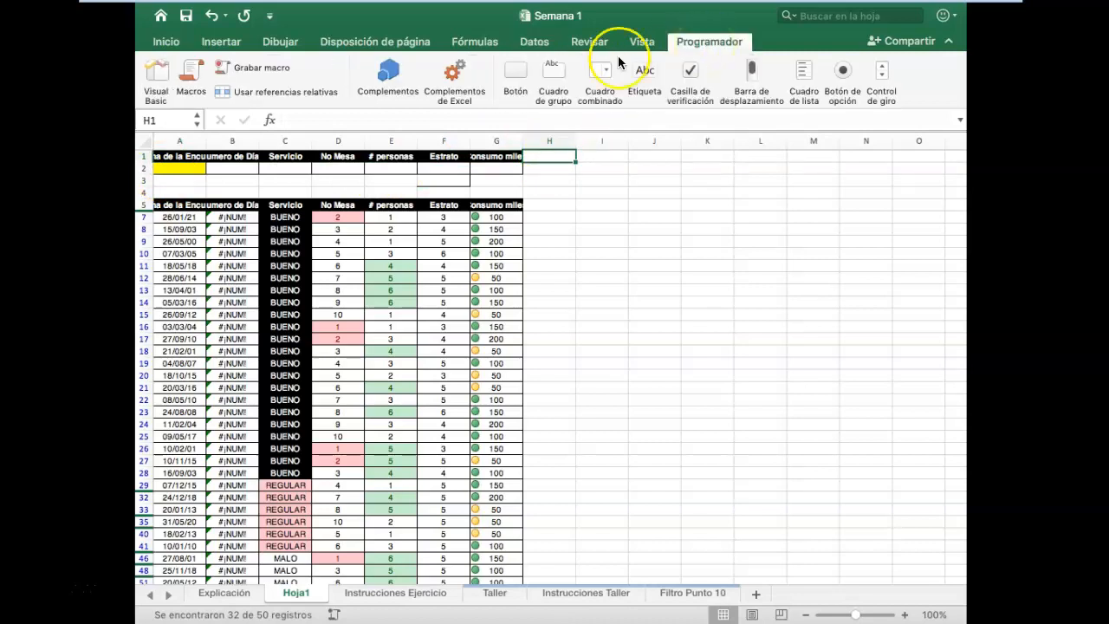
mouse_move(122, 4)
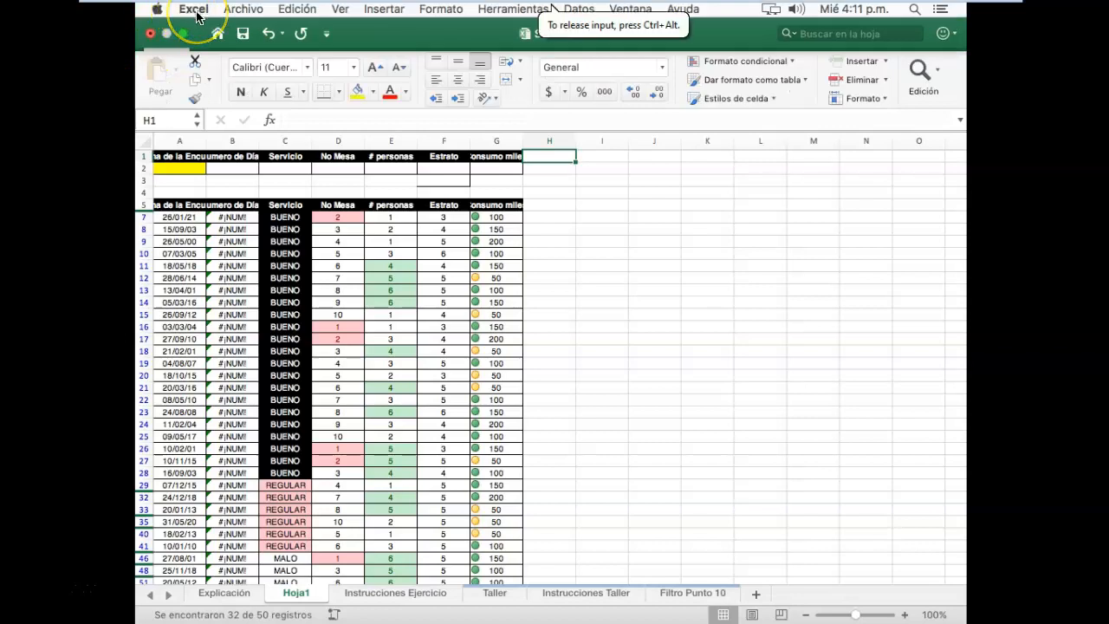
left_click(195, 10)
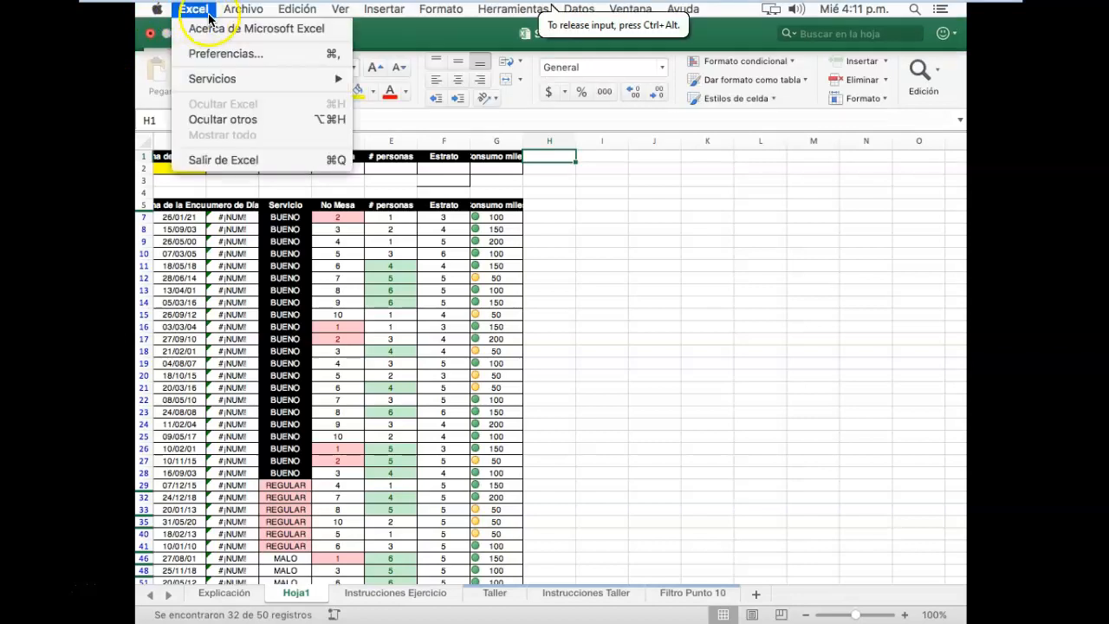
left_click(224, 57)
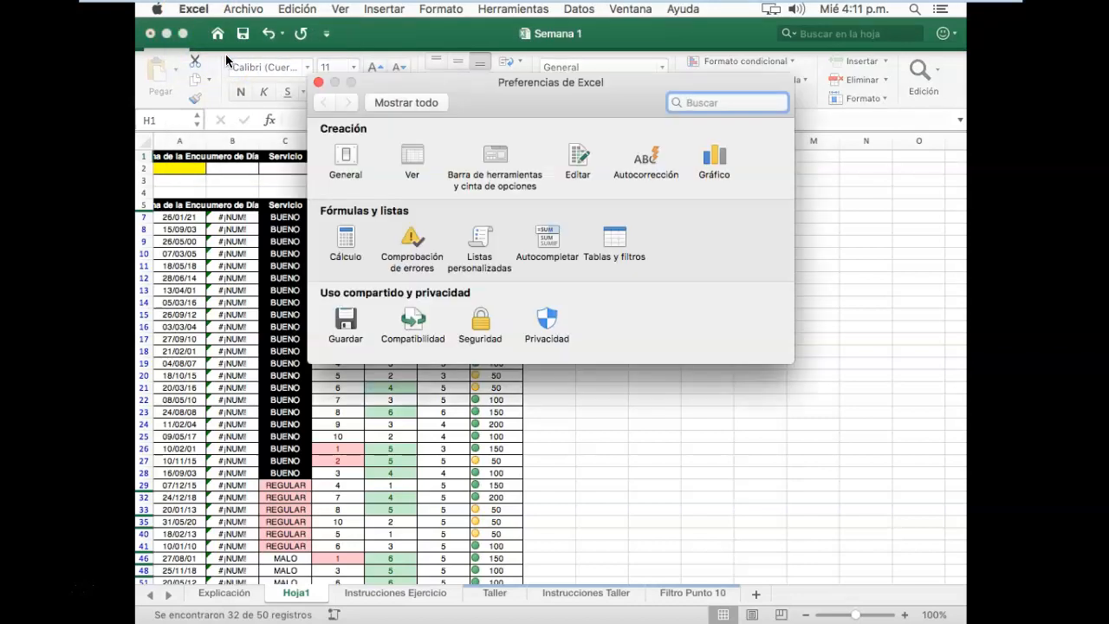
left_click(496, 163)
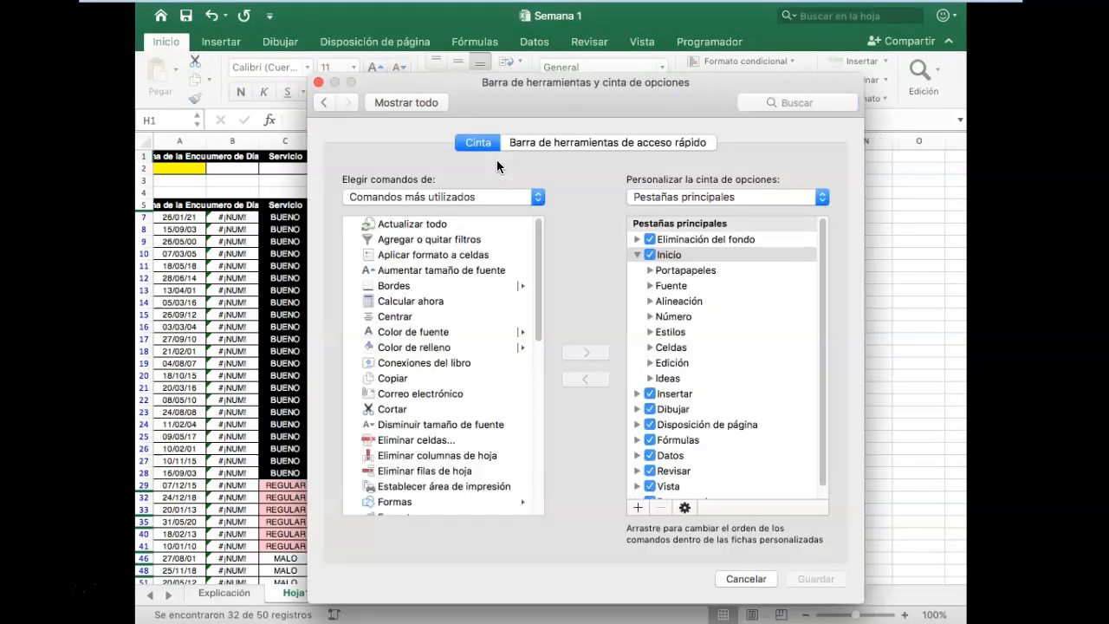
left_click_drag(826, 379, 833, 426)
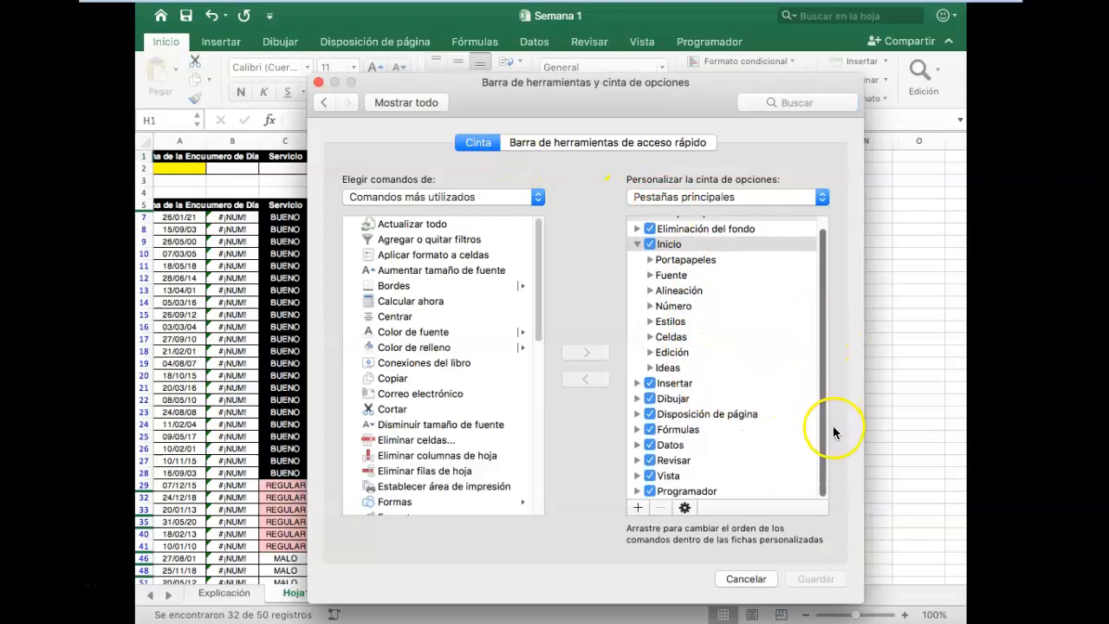
left_click(651, 492)
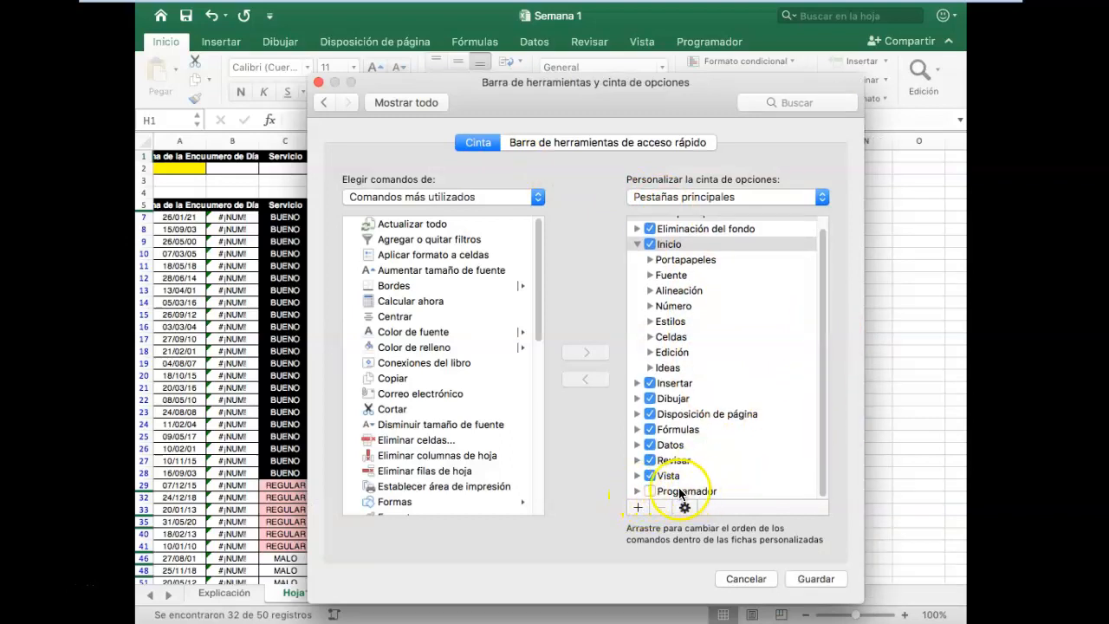
left_click(815, 586)
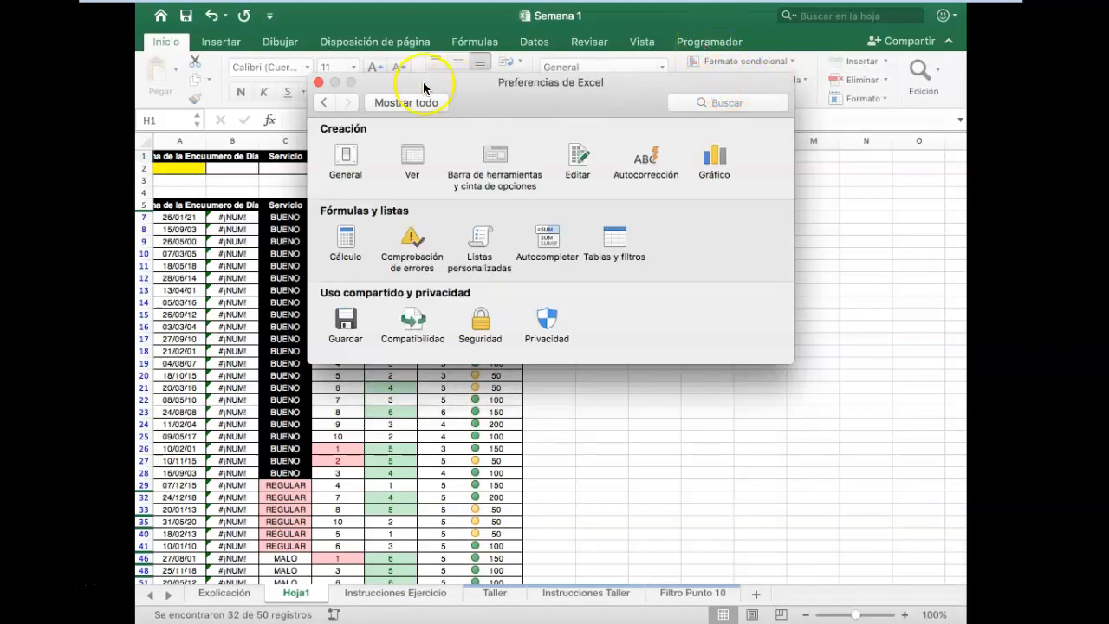
left_click(318, 82)
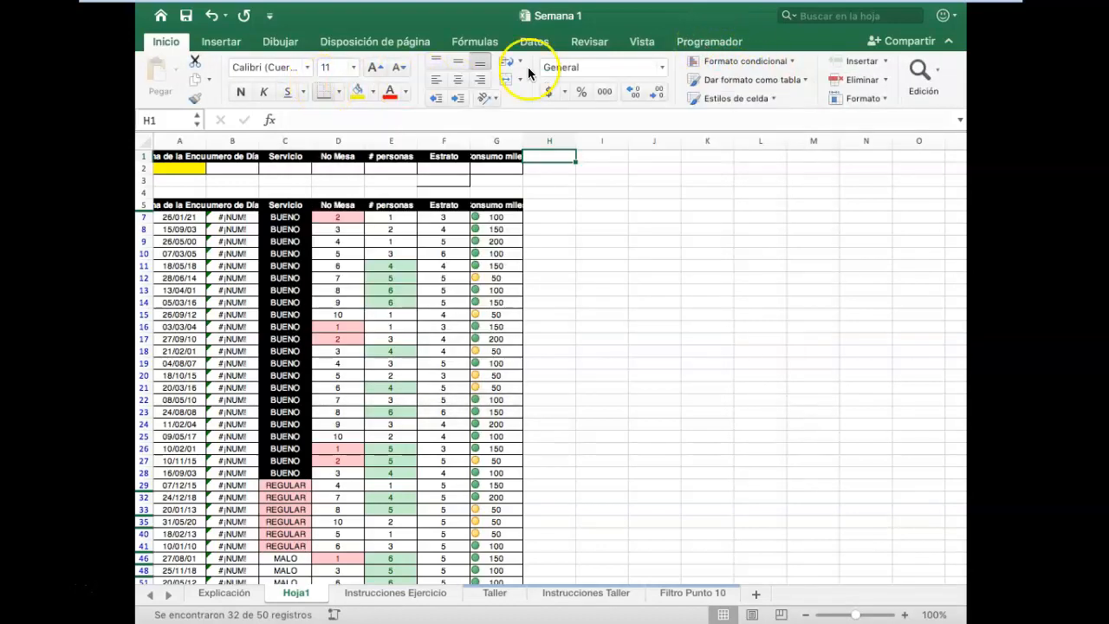
Start recording a macro named MACROFILTRO, stored in Este libro, with the description FILTRAR BASE DE DATOS
left_click(720, 43)
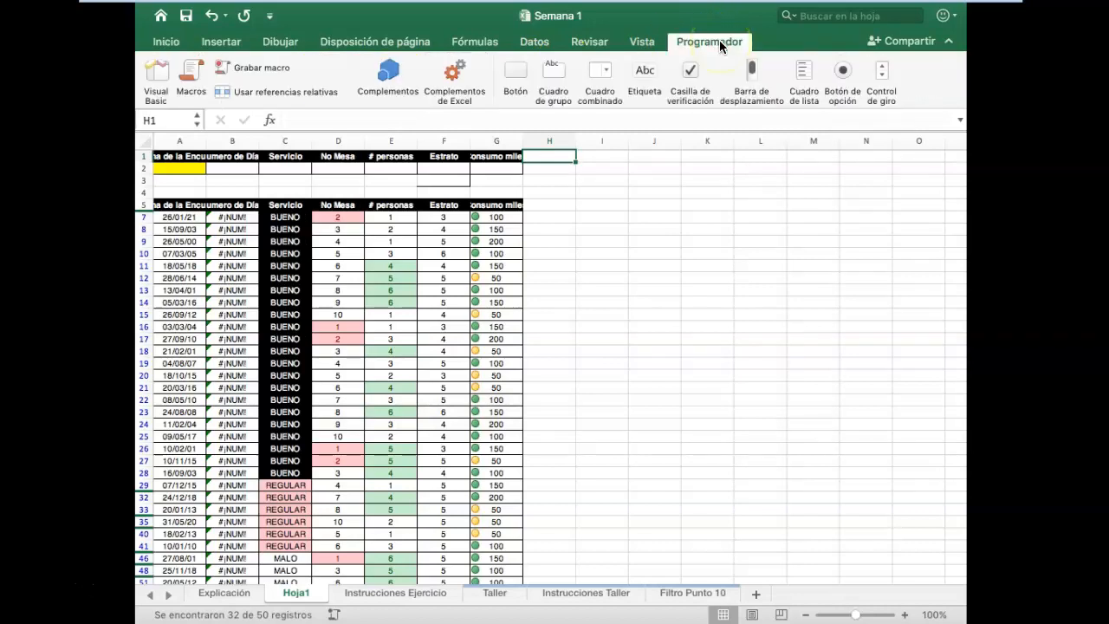
left_click(270, 74)
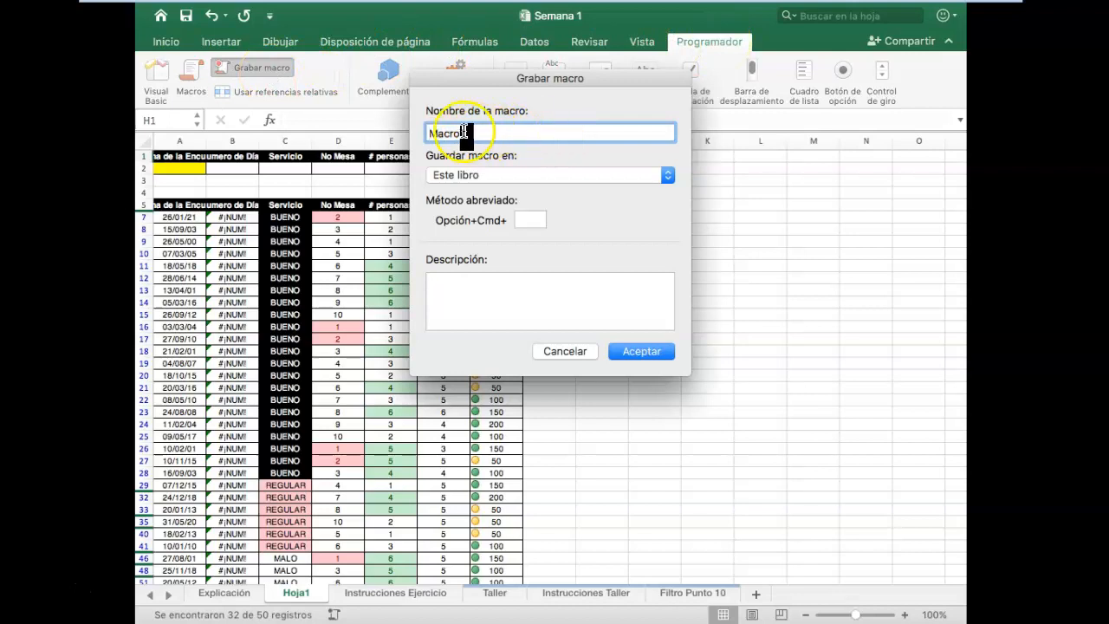
type("PO")
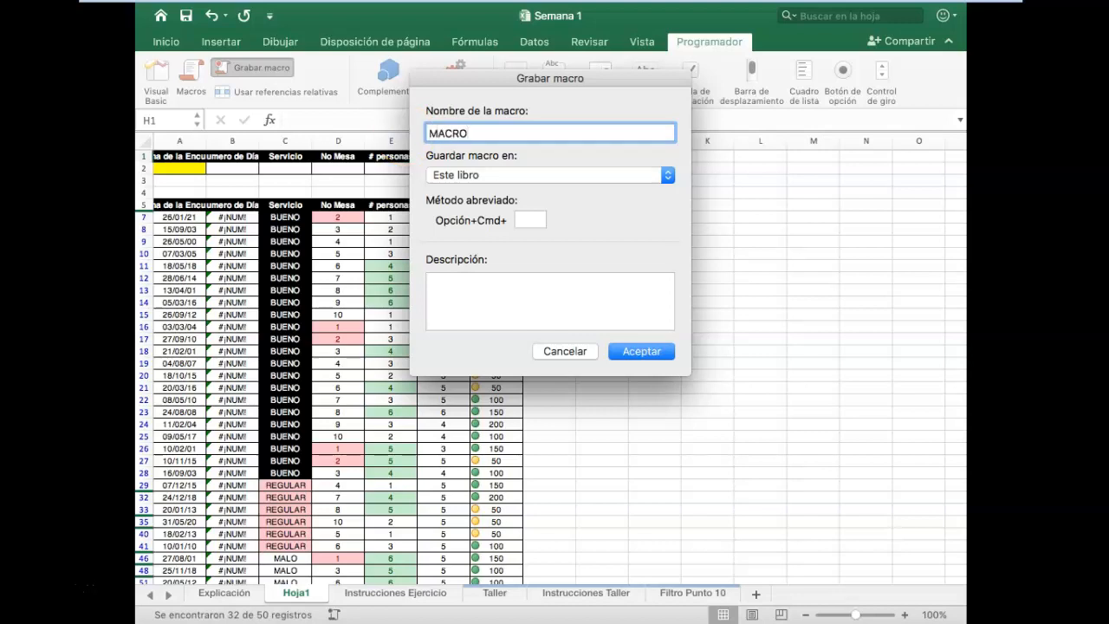
left_click(471, 309)
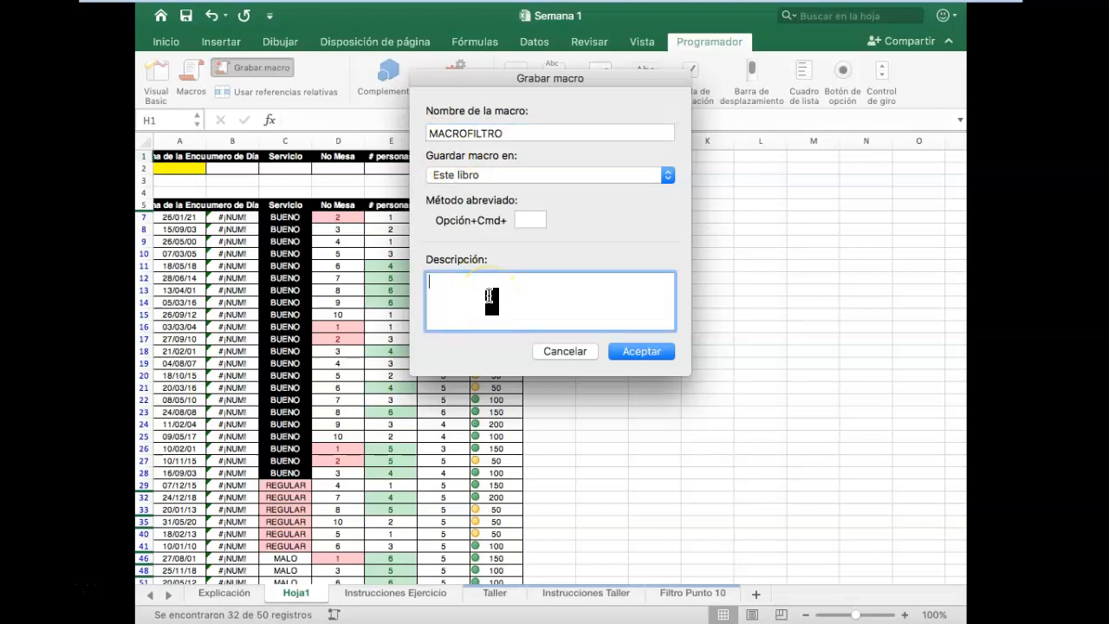
type("Fi")
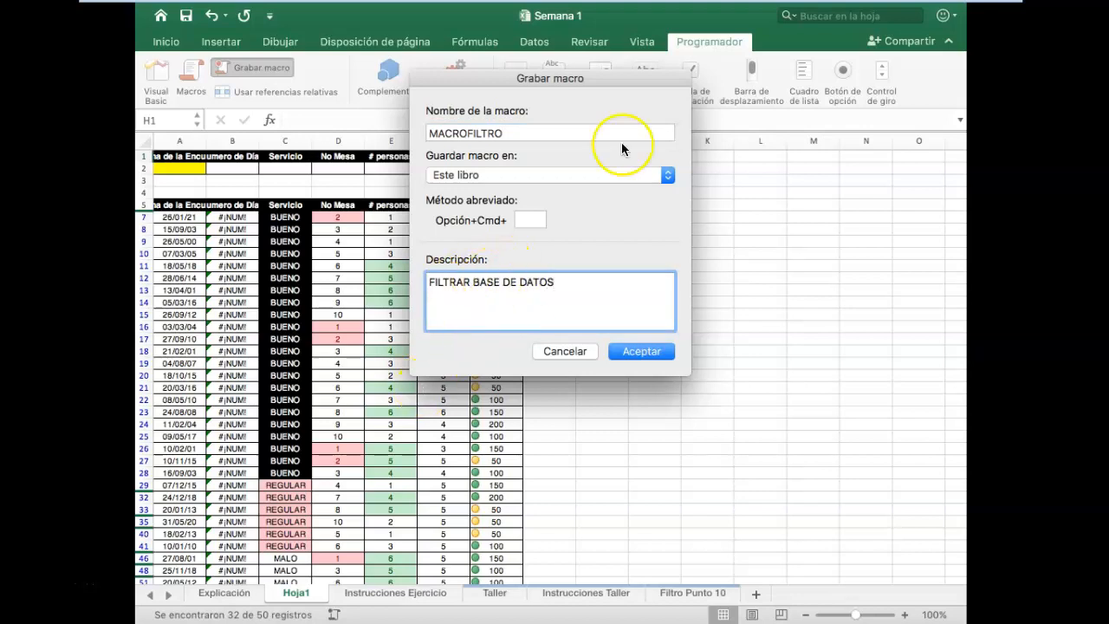
left_click_drag(560, 81, 674, 61)
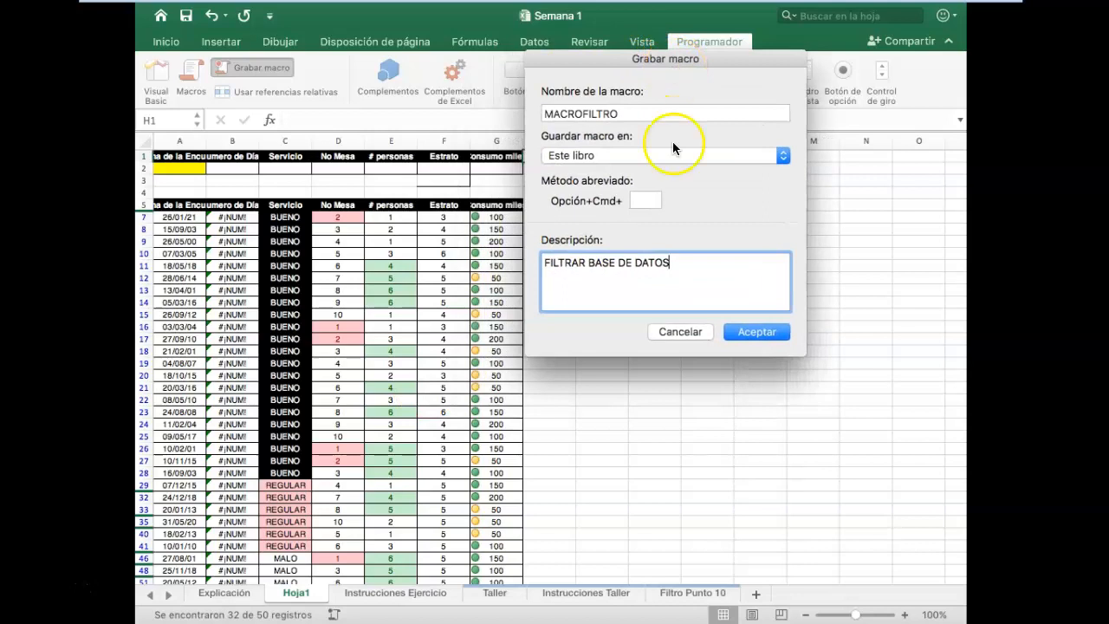
left_click(776, 333)
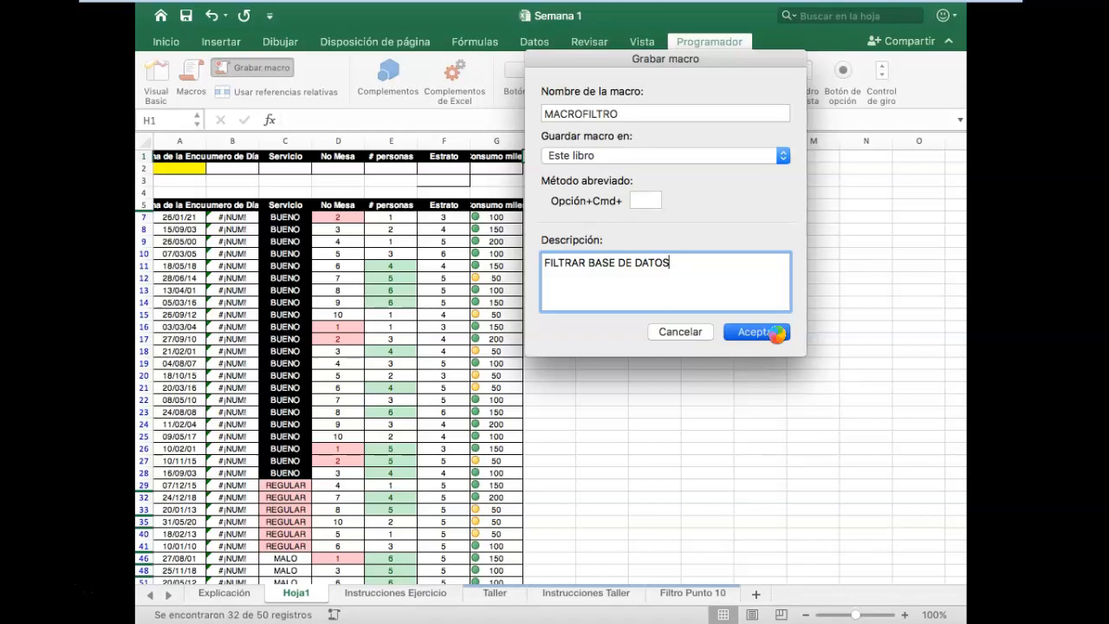
Apply the advanced filter in place to the list A5:G55, with the criteria range set to A1:G2
left_click(532, 43)
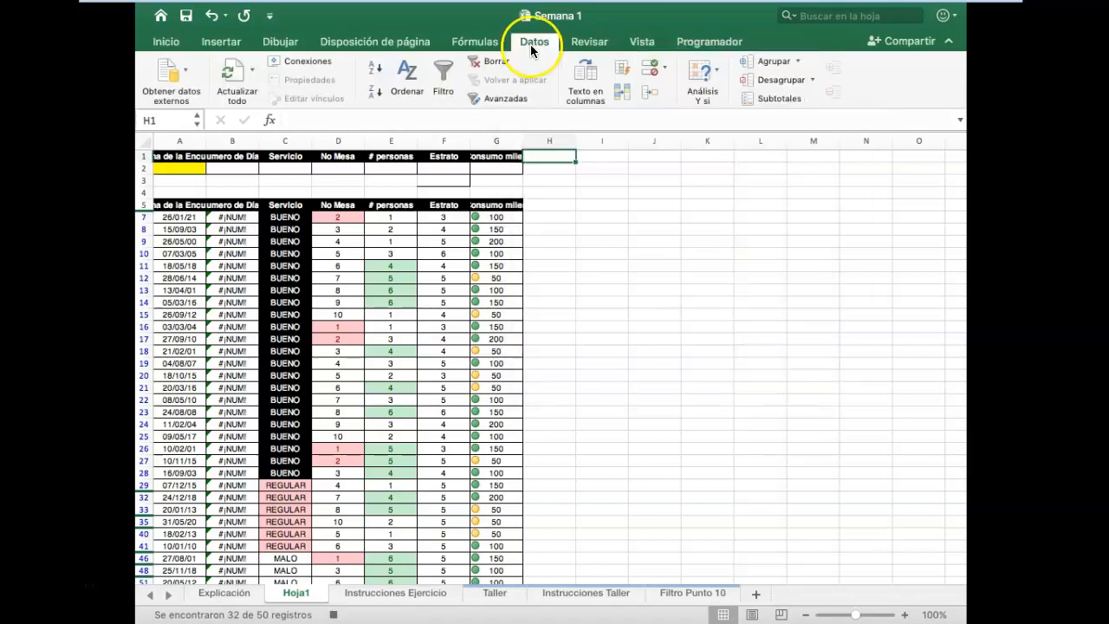
left_click(479, 97)
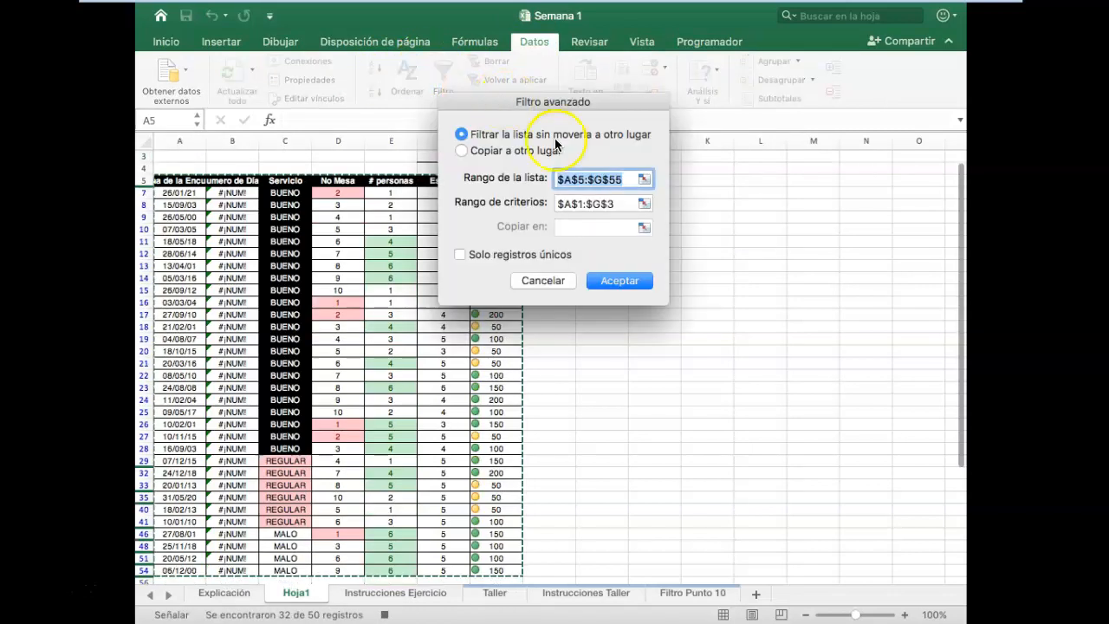
left_click(587, 204)
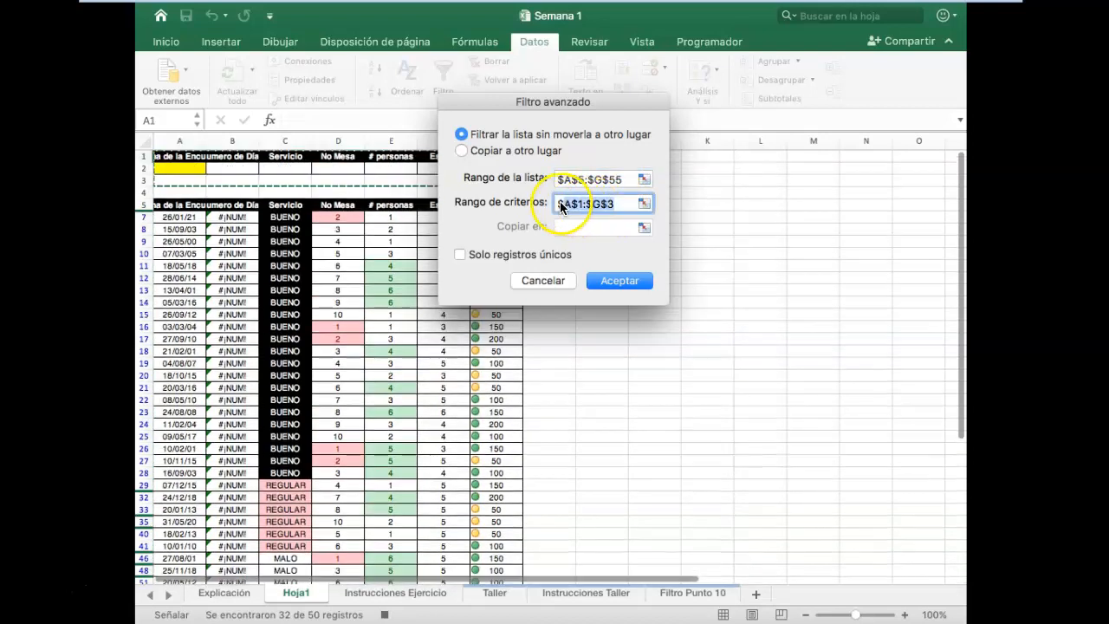
left_click_drag(521, 103, 656, 102)
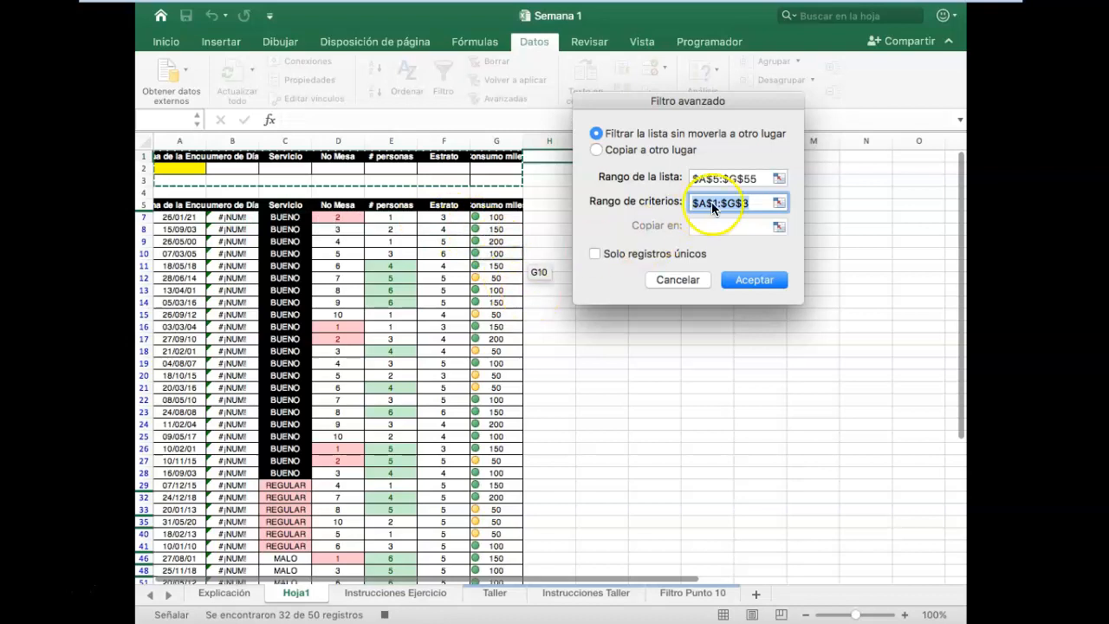
left_click_drag(691, 203, 688, 201)
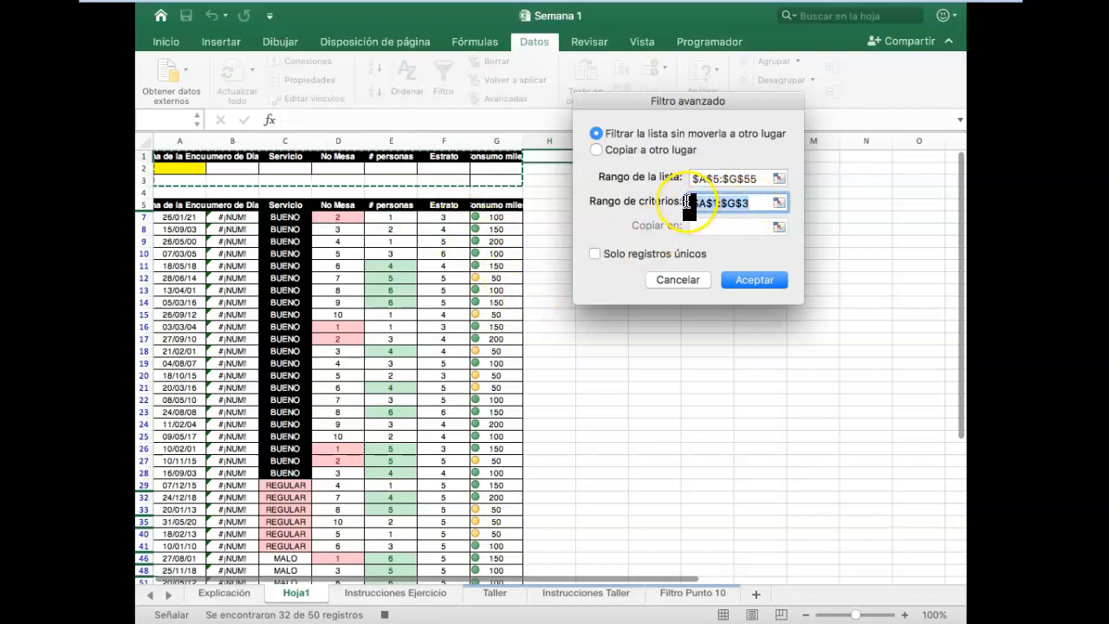
key("BackSpace")
left_click_drag(500, 164, 142, 159)
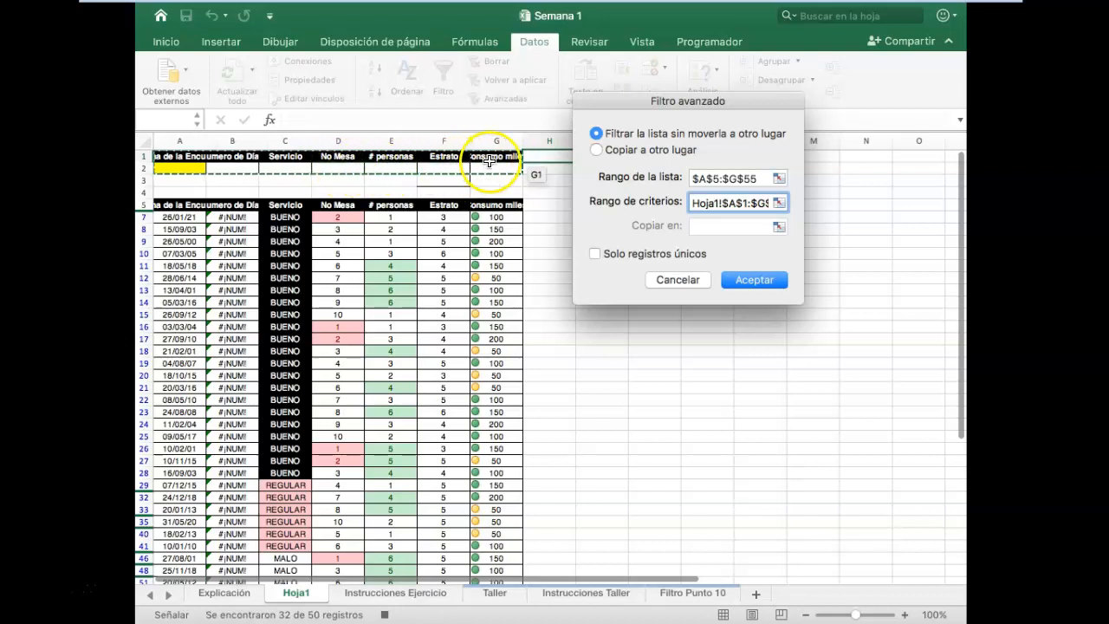
left_click(754, 279)
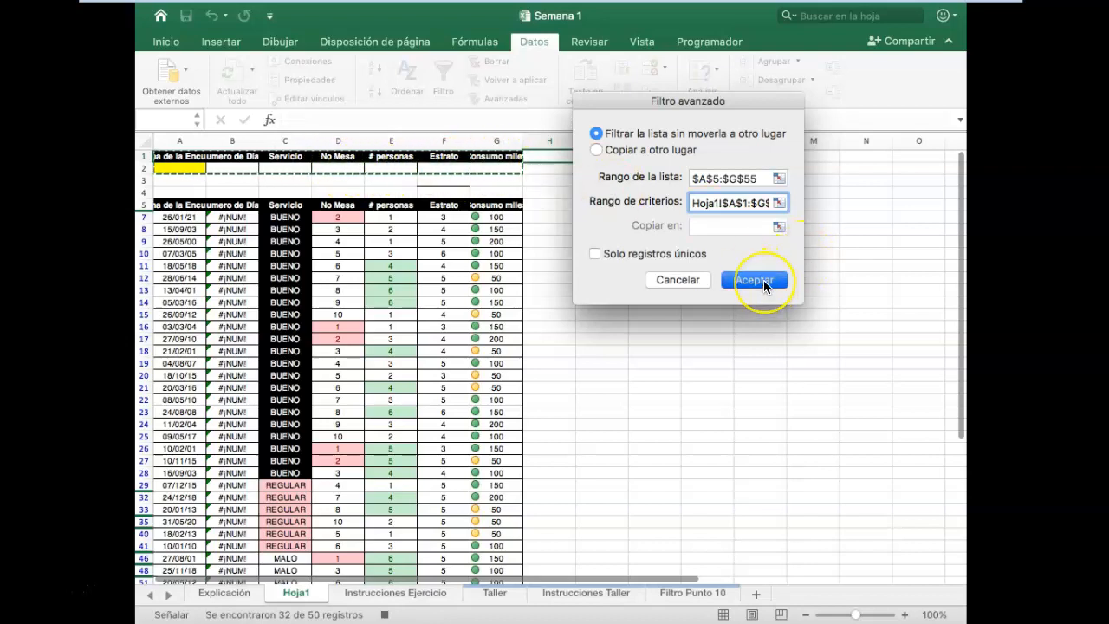
Stop the macro recording and select cell I2 beside the table
left_click(705, 43)
left_click(254, 69)
left_click(593, 168)
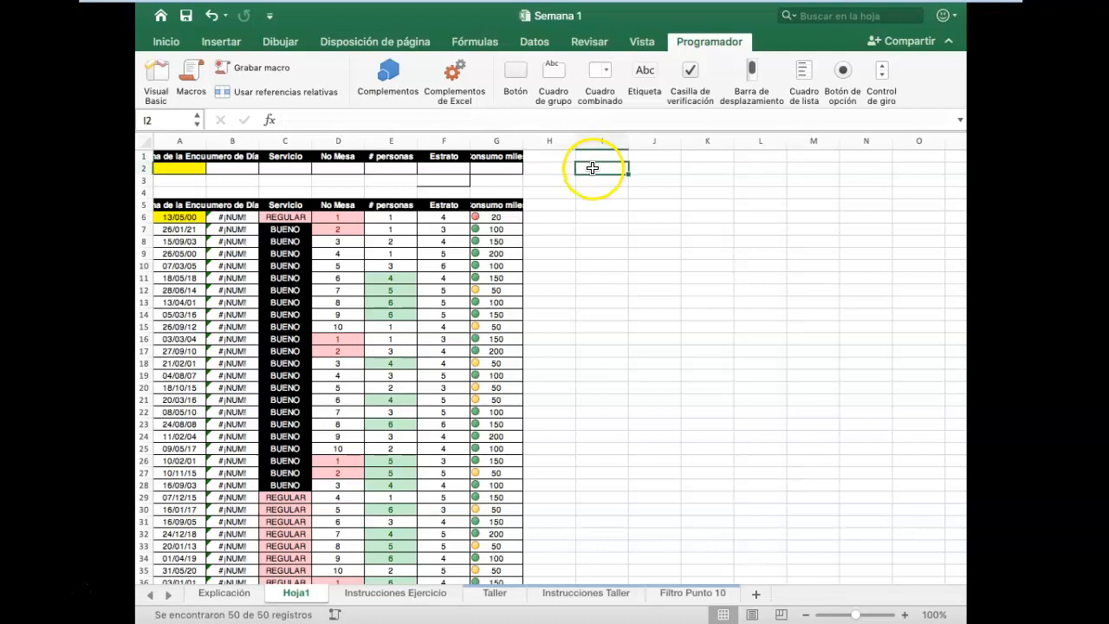
Insert a sun shape about 1.43" wide and 0.96" high beside the criteria table, over columns I and J
left_click(231, 48)
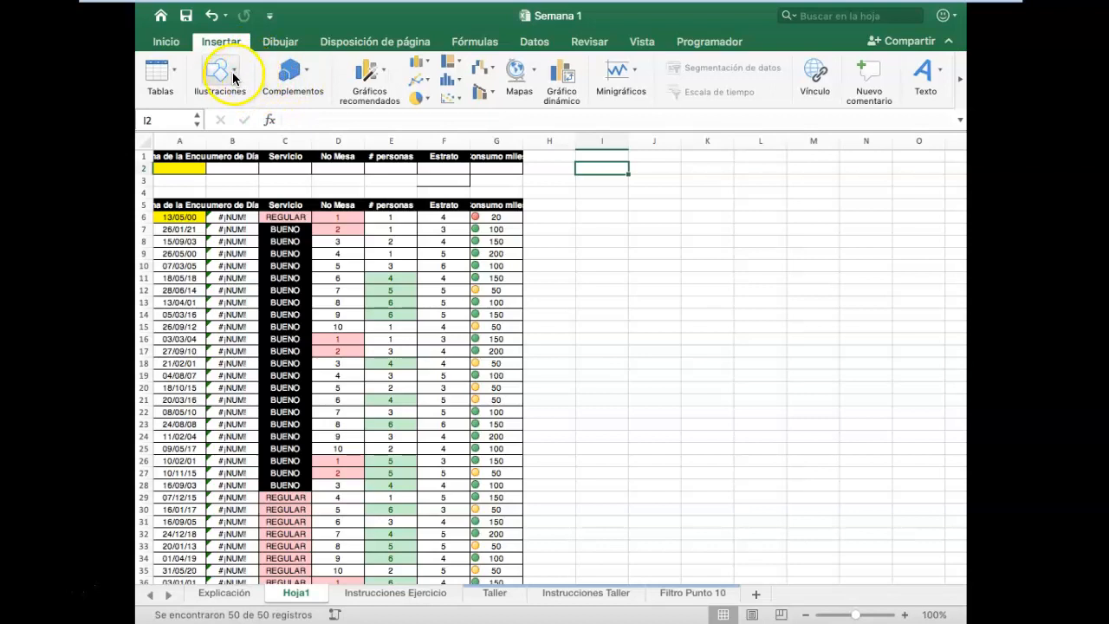
left_click(233, 78)
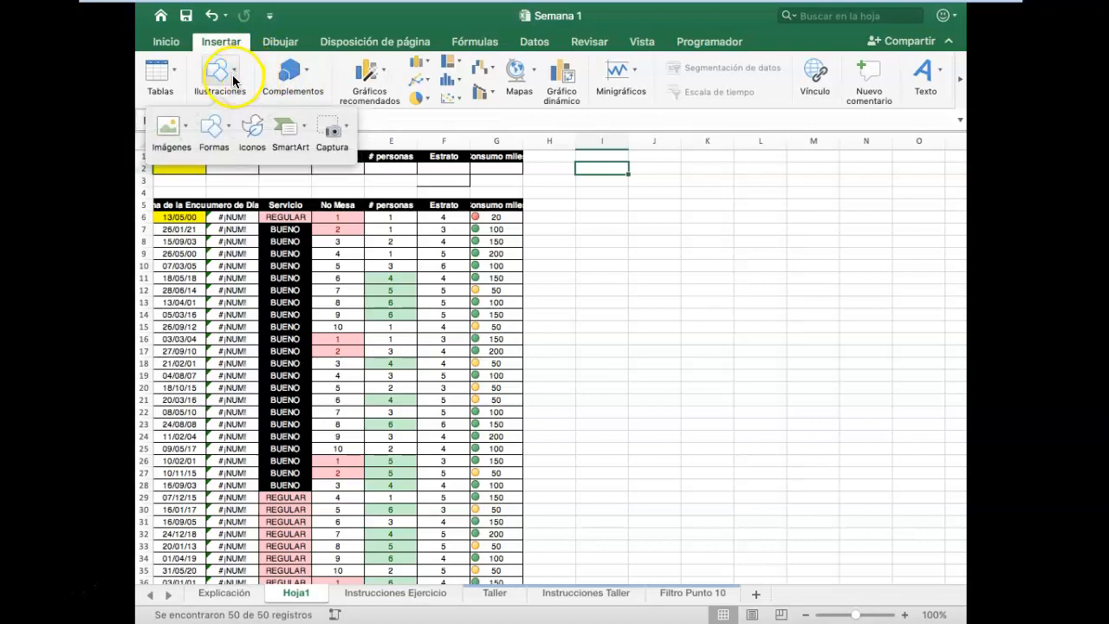
left_click(230, 125)
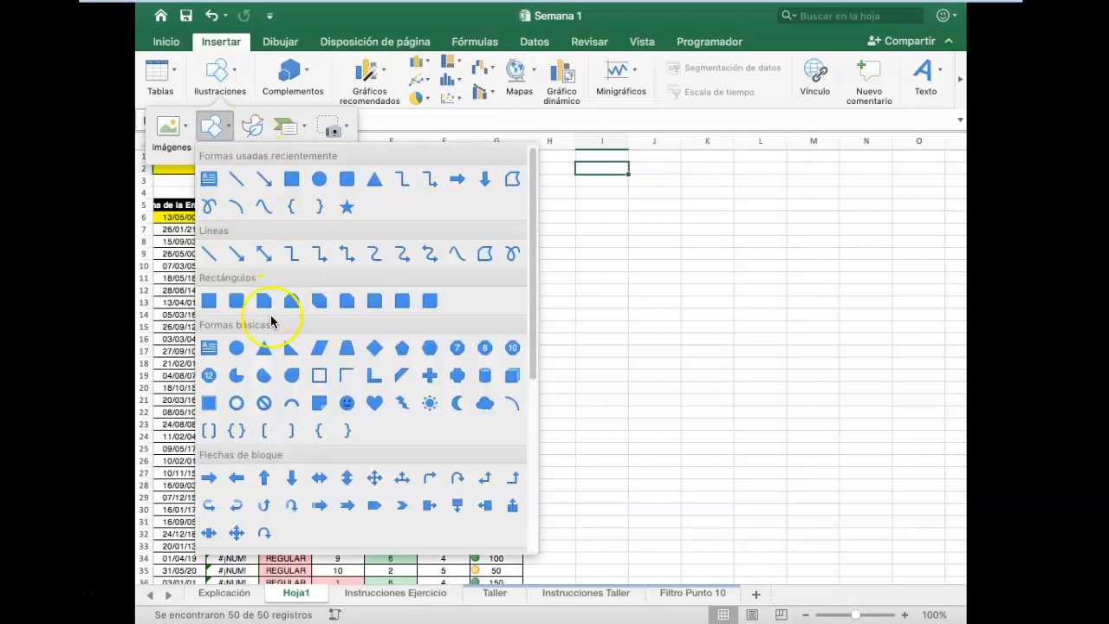
left_click(343, 408)
left_click(251, 123)
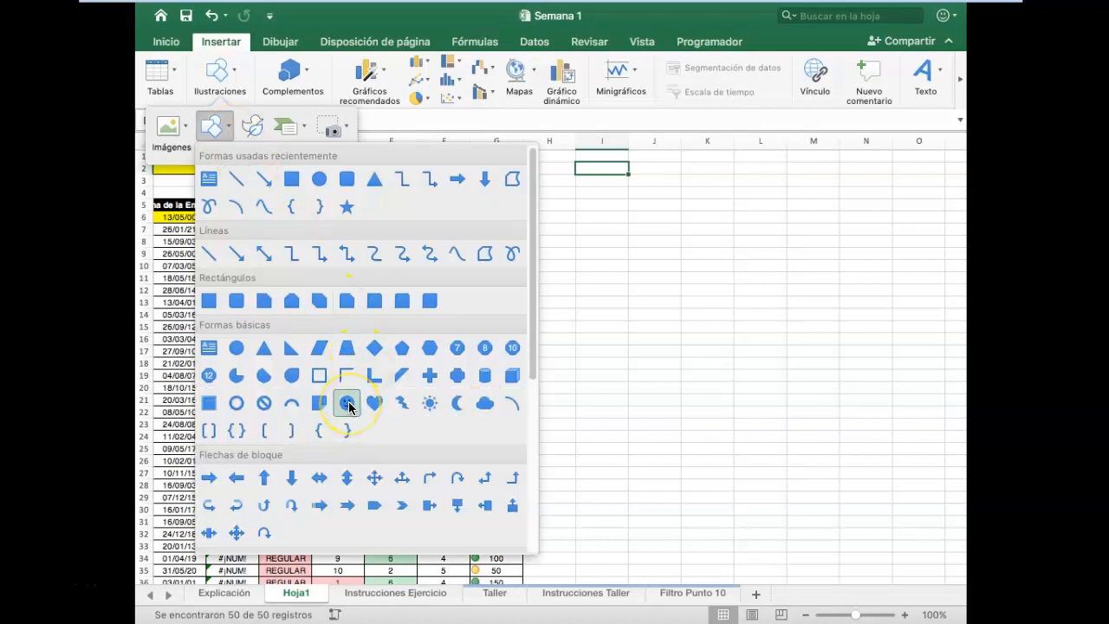
left_click(429, 402)
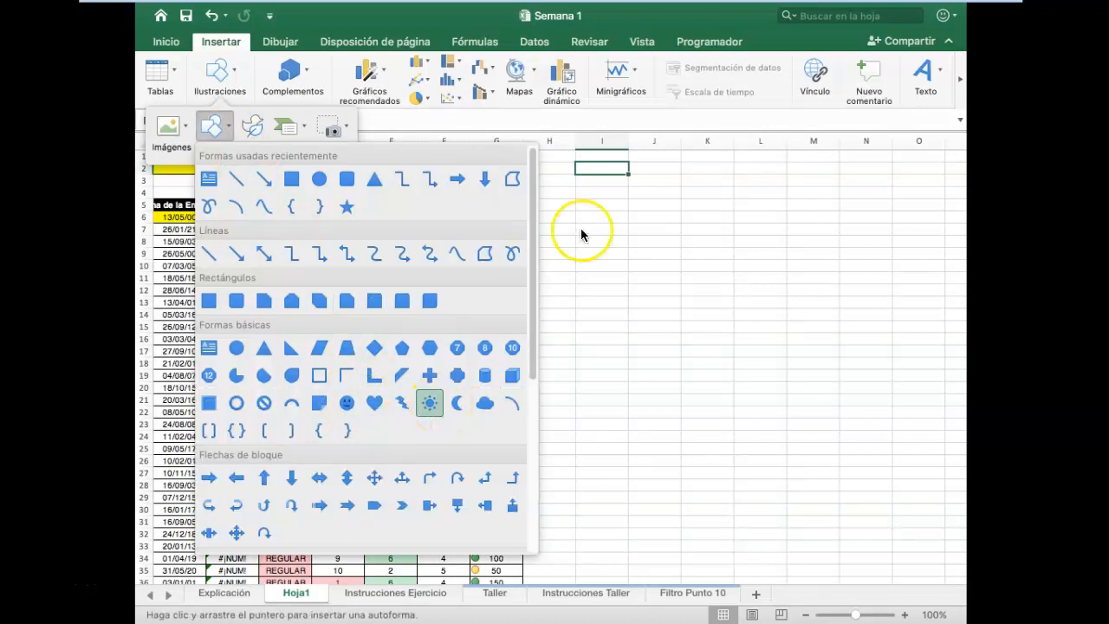
left_click_drag(589, 158, 645, 265)
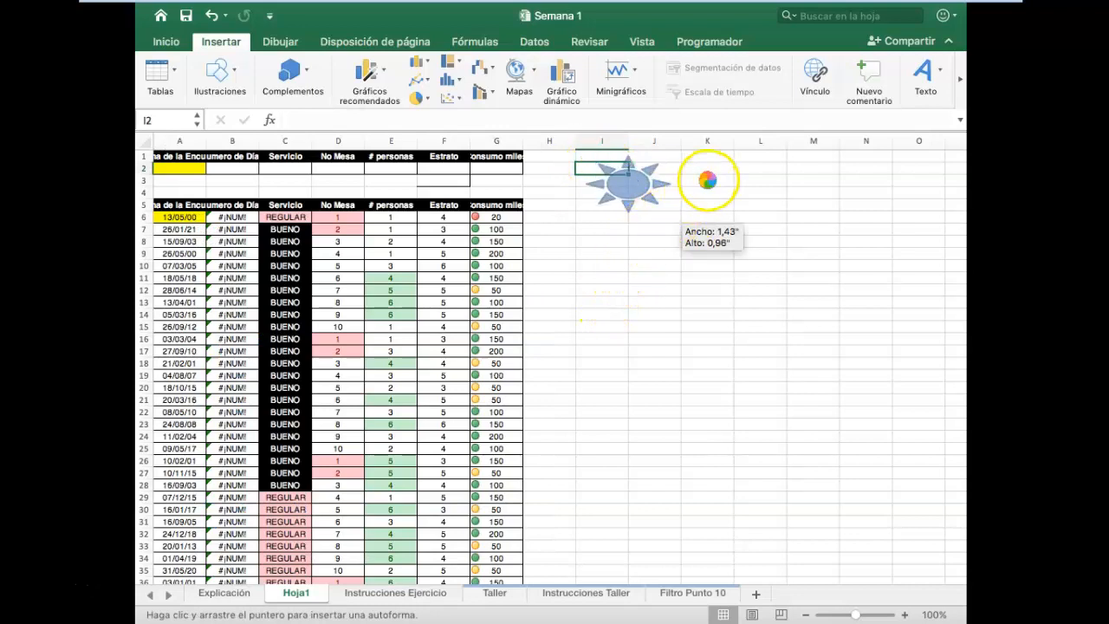
Assign the macro MACROFILTRO to the sun shape
left_click(620, 188)
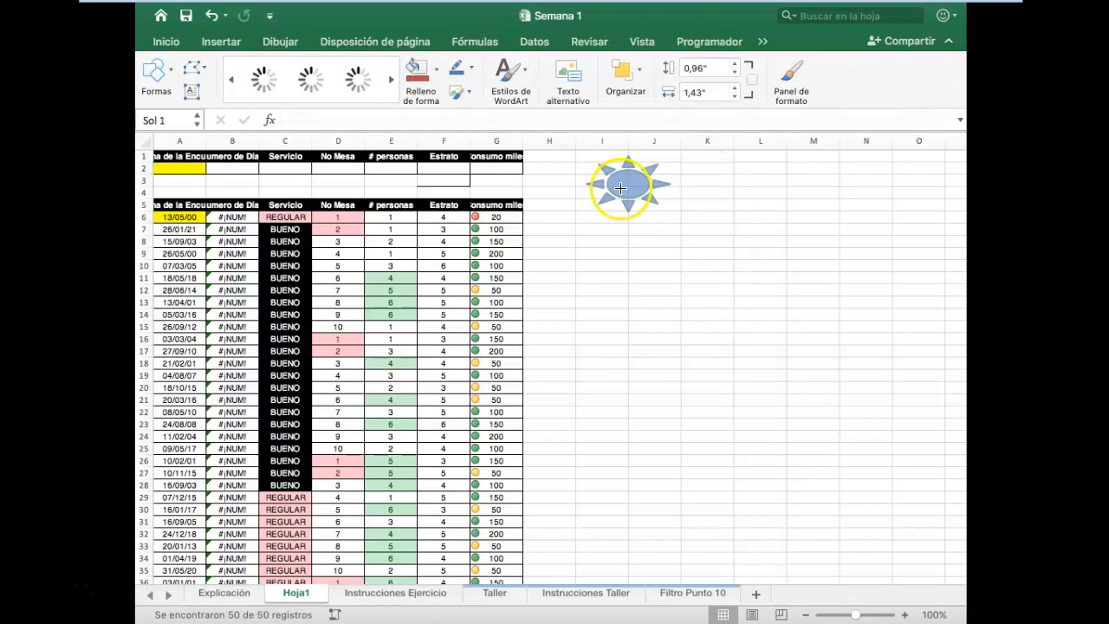
right_click(622, 182)
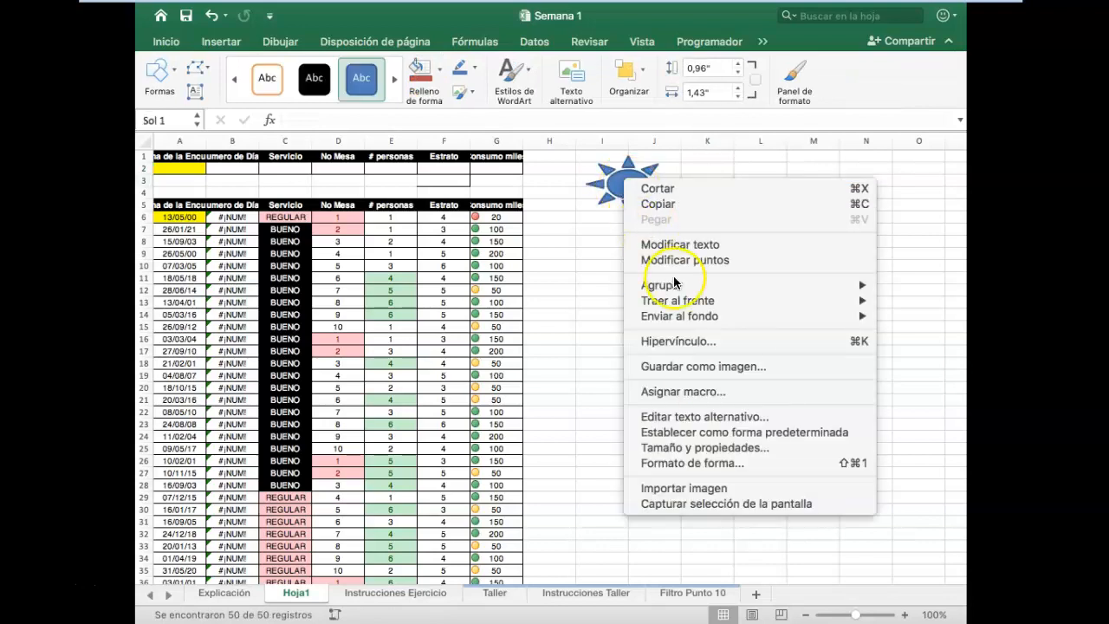
left_click(699, 391)
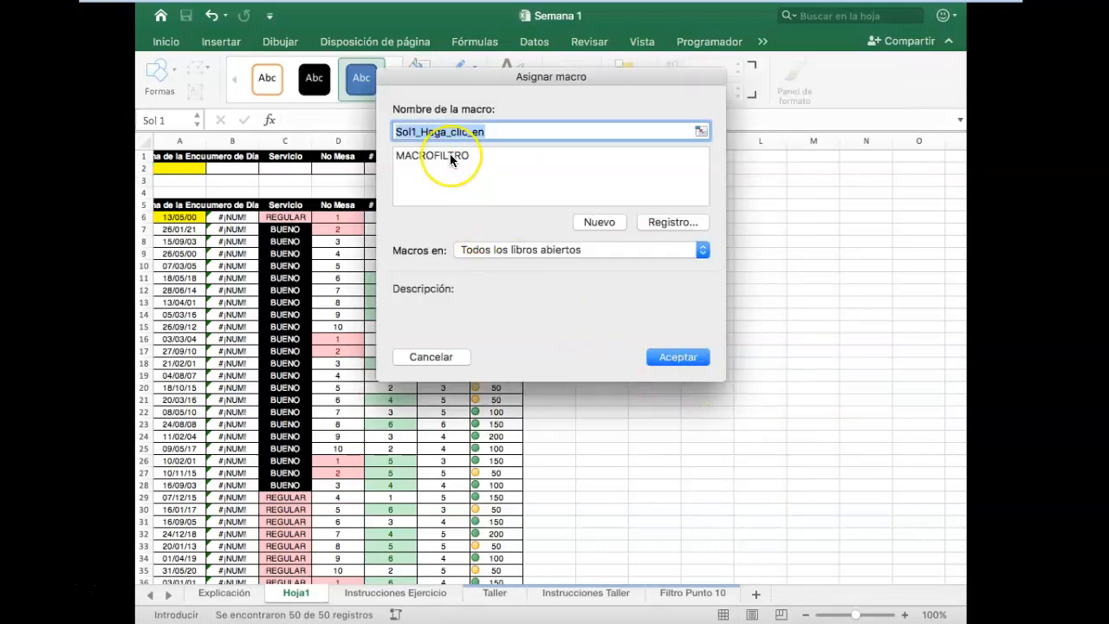
left_click(450, 155)
left_click(670, 359)
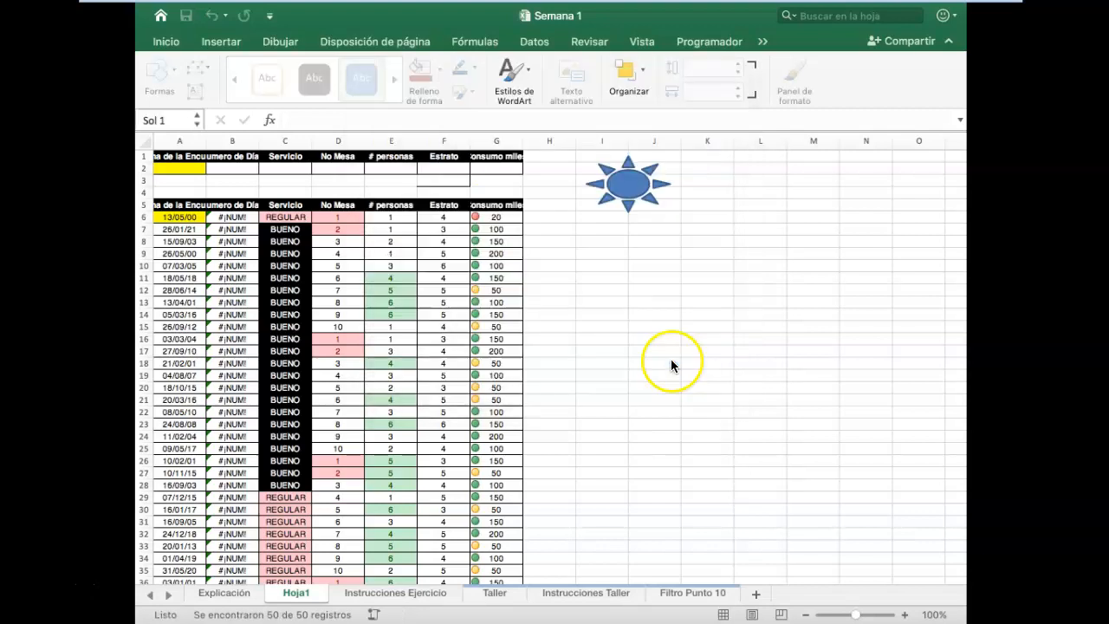
Copy BUENO from C7 into the Servicio criterion in C2 and run the filter macro from the sun shape
left_click(581, 252)
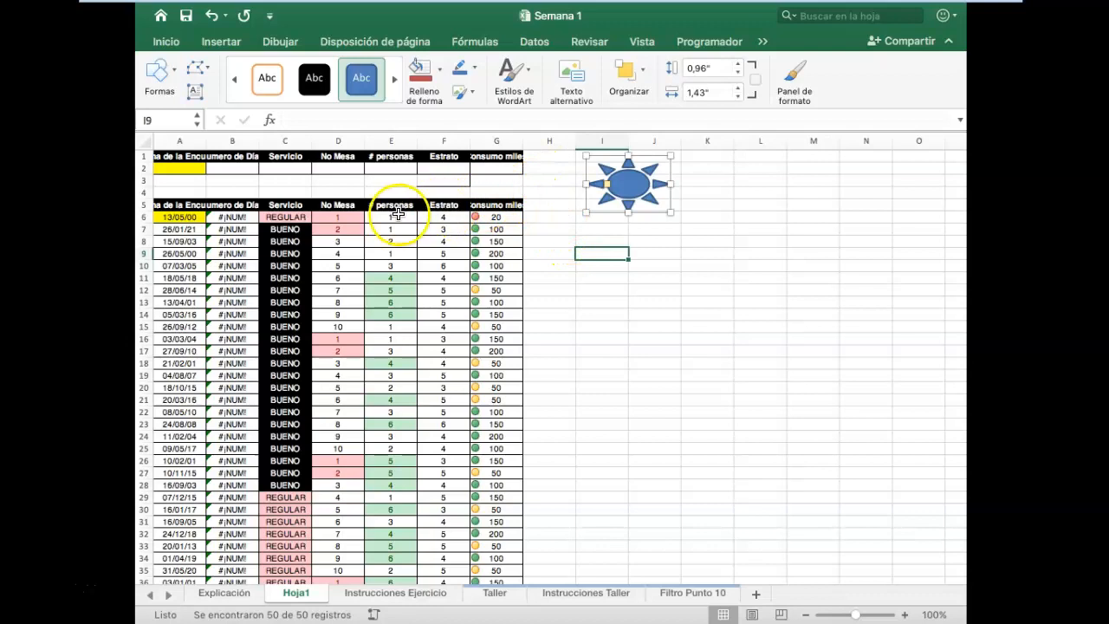
left_click(295, 233)
key("super+c")
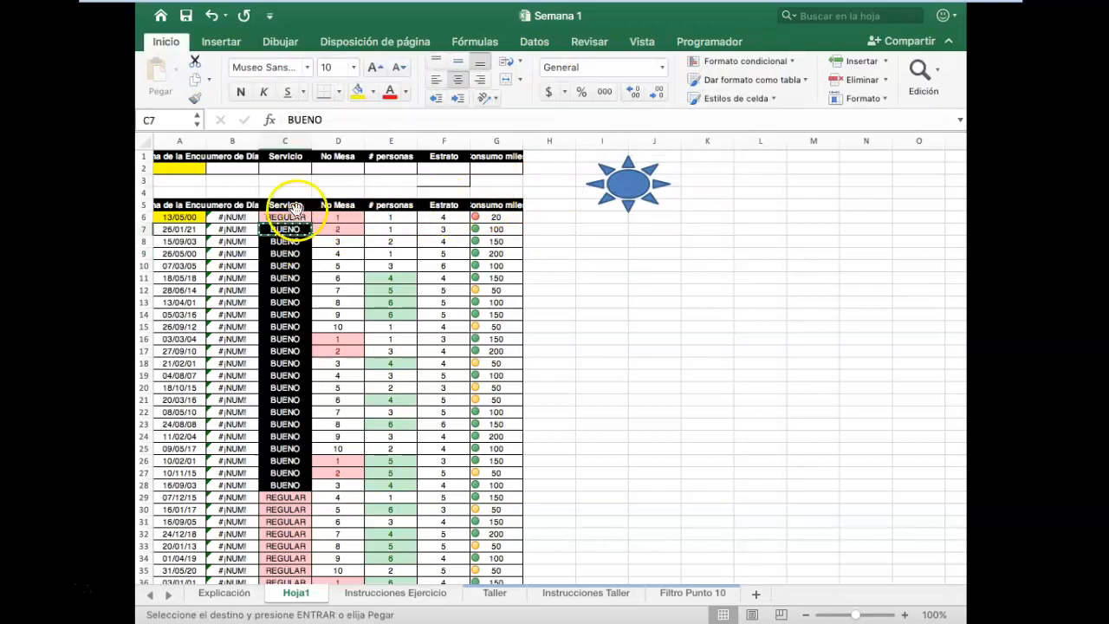
left_click(275, 169)
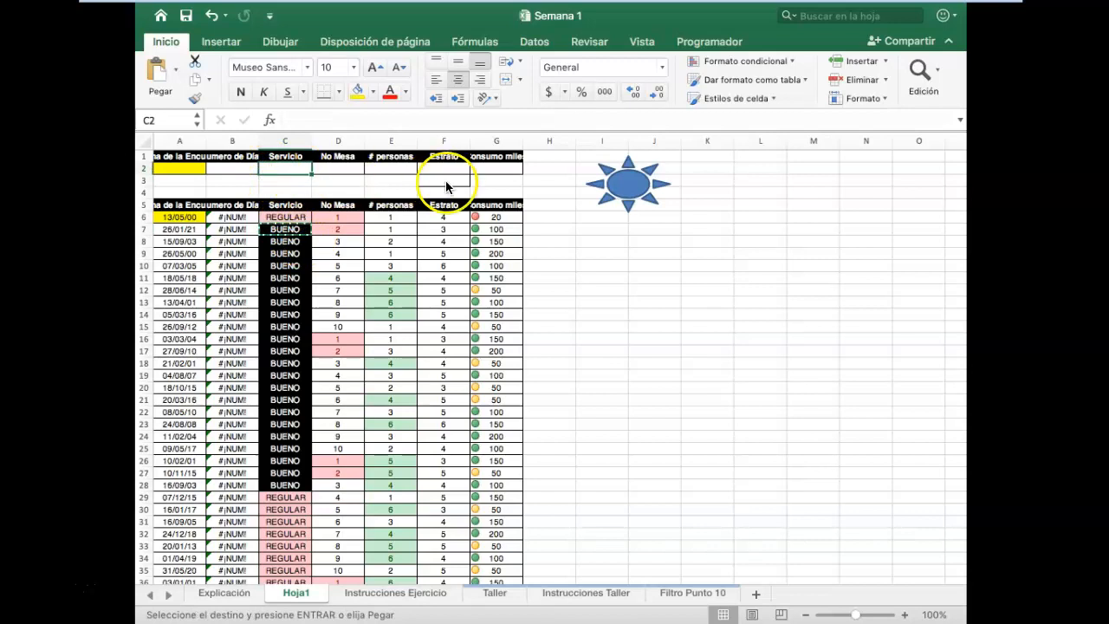
key("super+v")
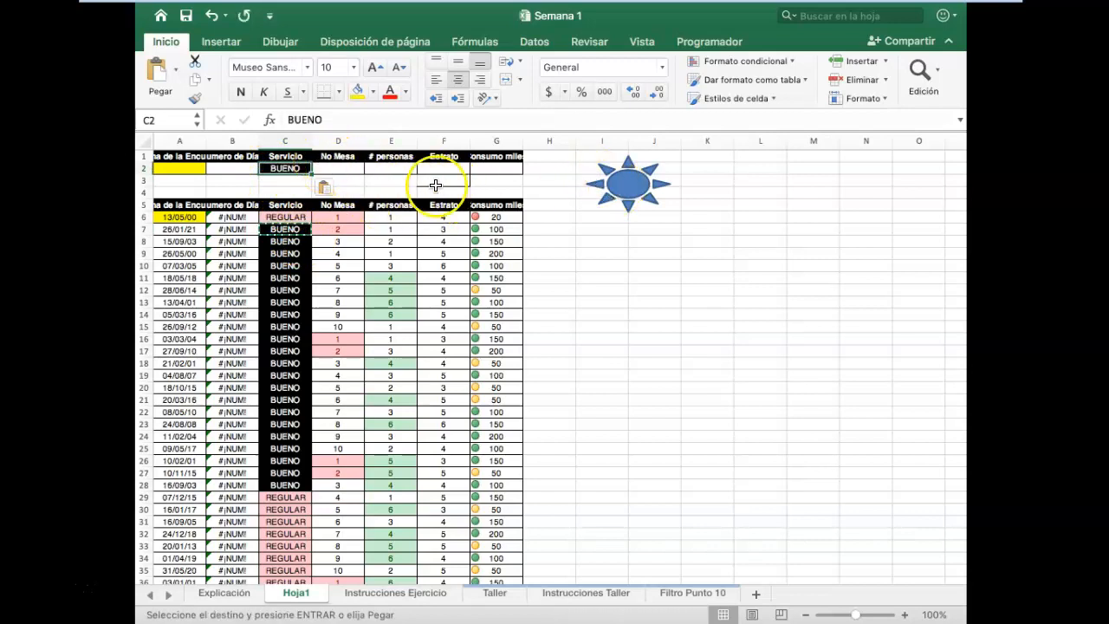
left_click(630, 188)
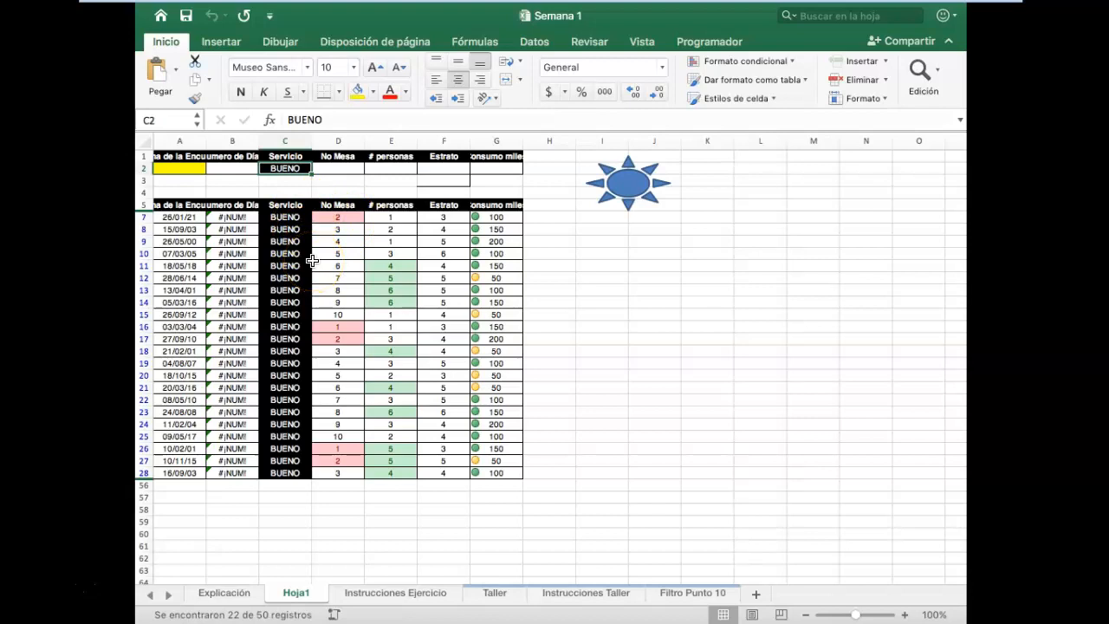
Clear the filter and the Servicio criterion, and refilter the table by No Mesa 2, entered in D2, with the sun shape's macro
left_click(541, 46)
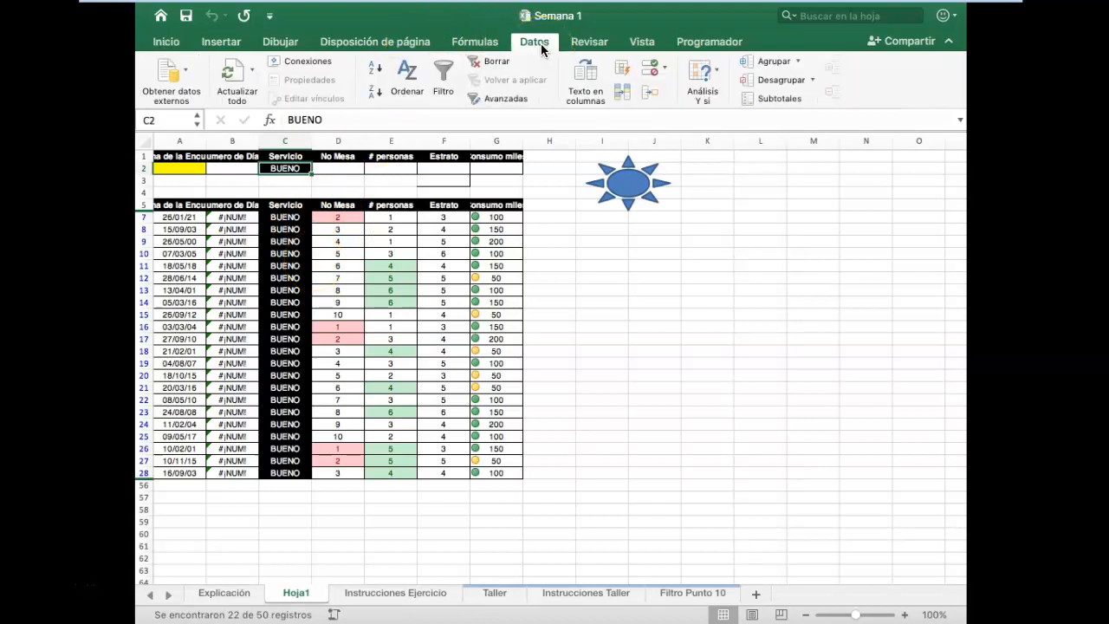
left_click(499, 66)
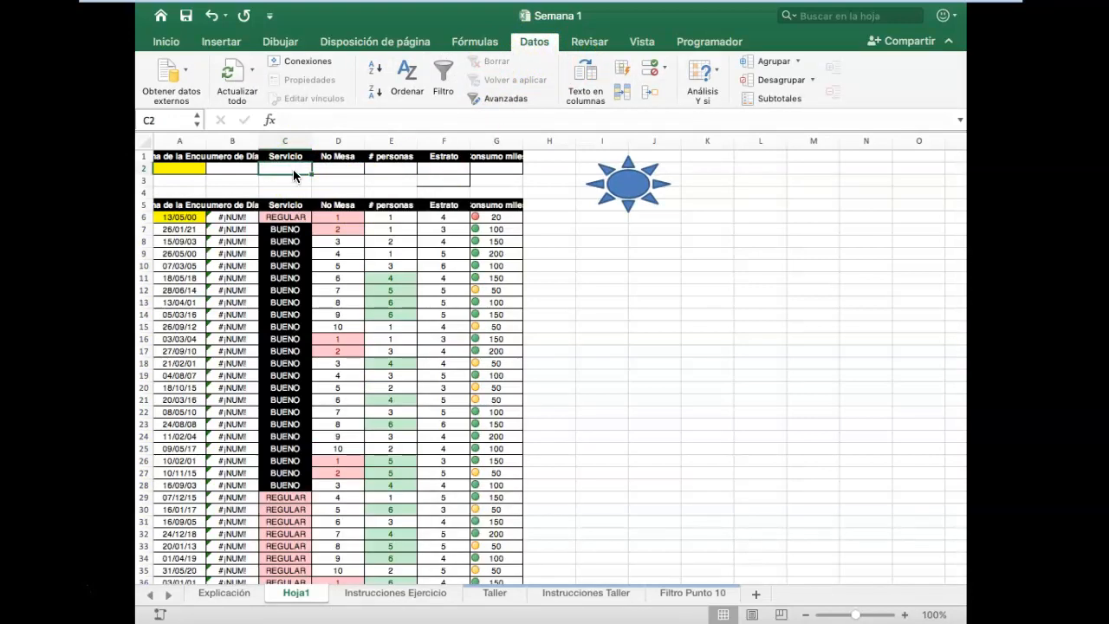
left_click(338, 173)
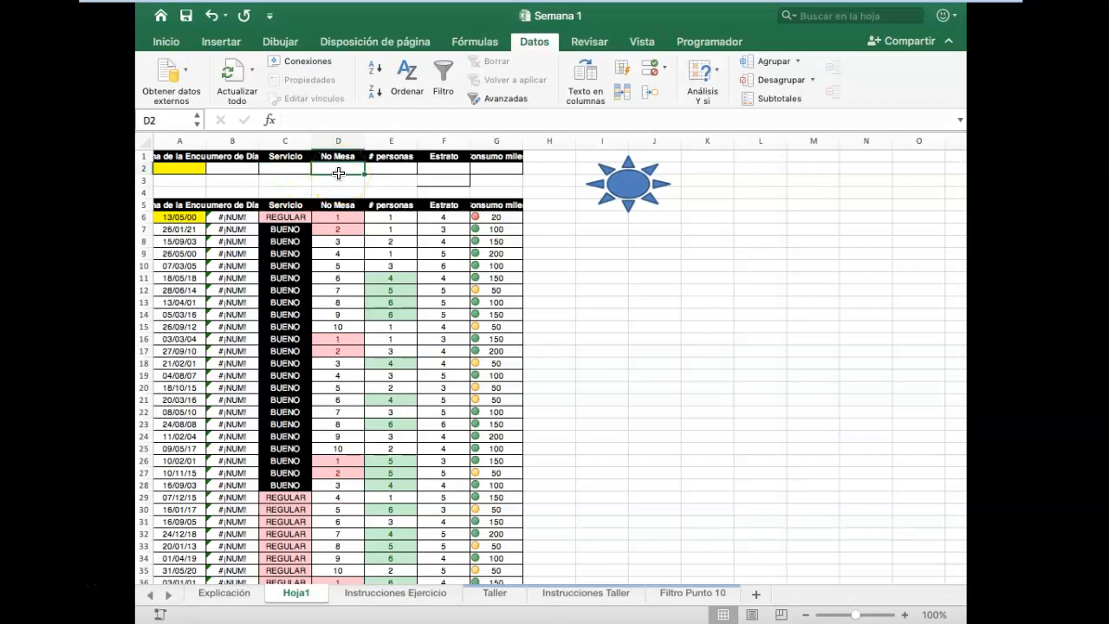
type("2")
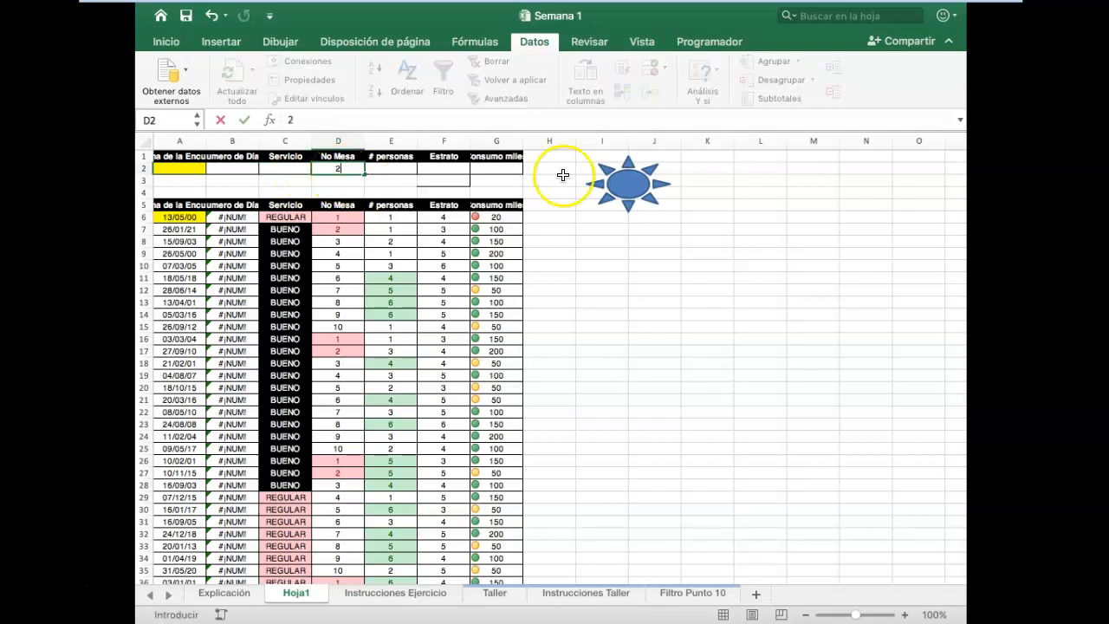
left_click(640, 179)
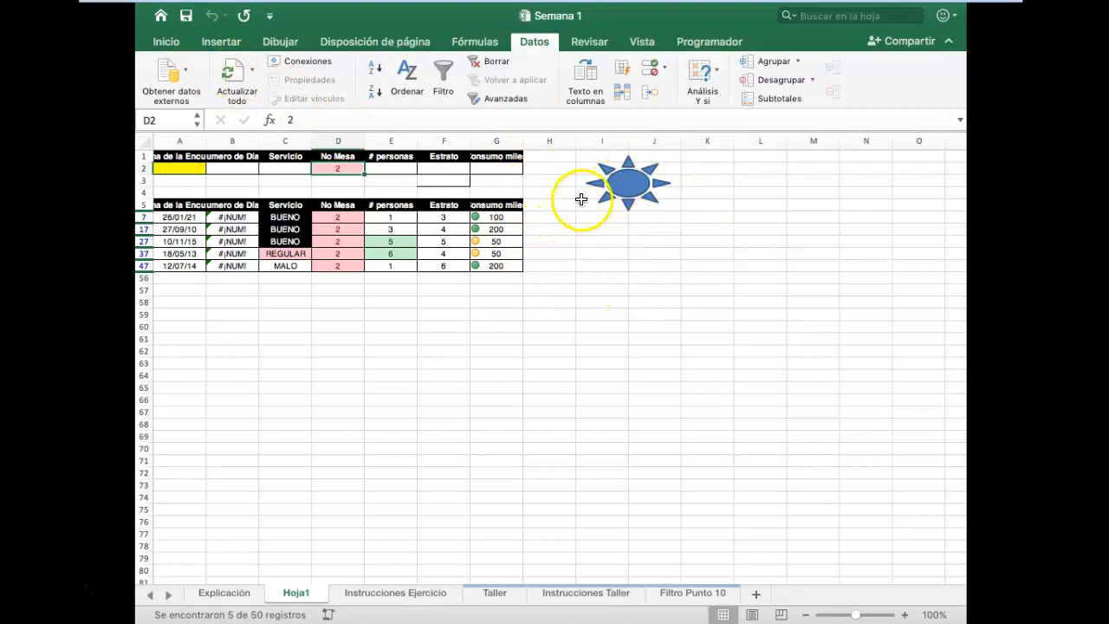
left_click(706, 47)
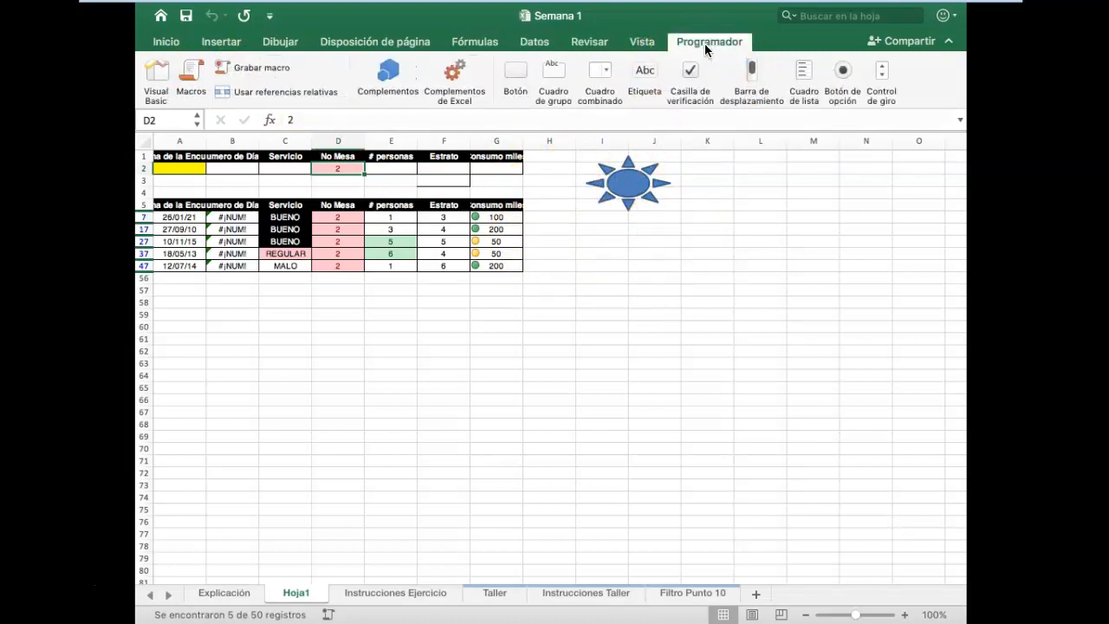
left_click(172, 43)
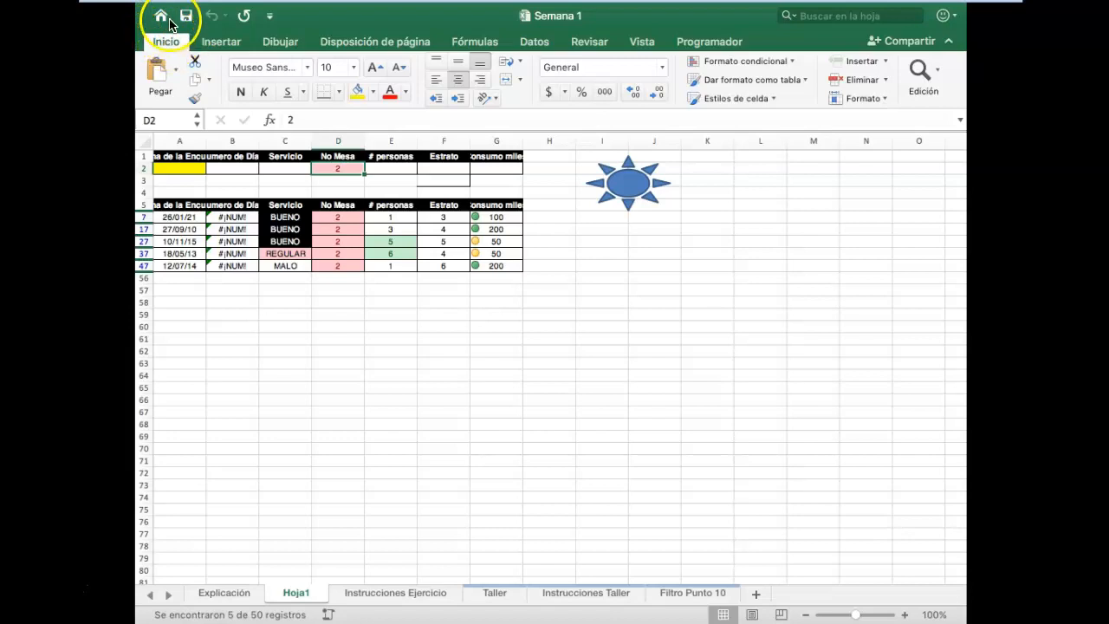
Save the workbook as Semana 1 in the Escritorio location, in the macro-enabled Excel workbook format (.xlsm)
mouse_move(163, 2)
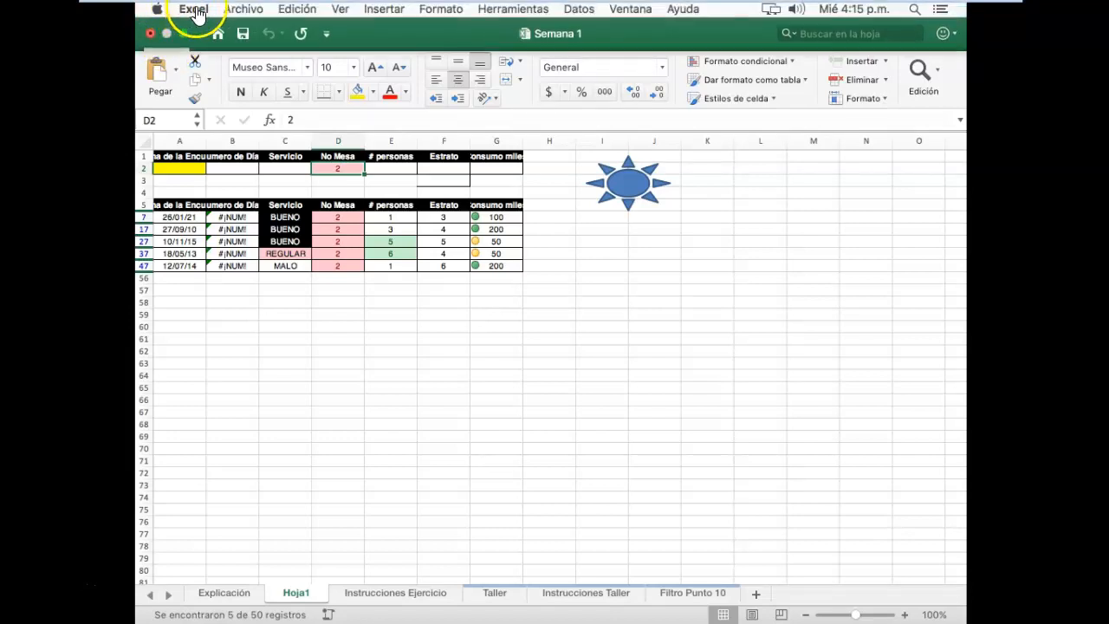
left_click(247, 10)
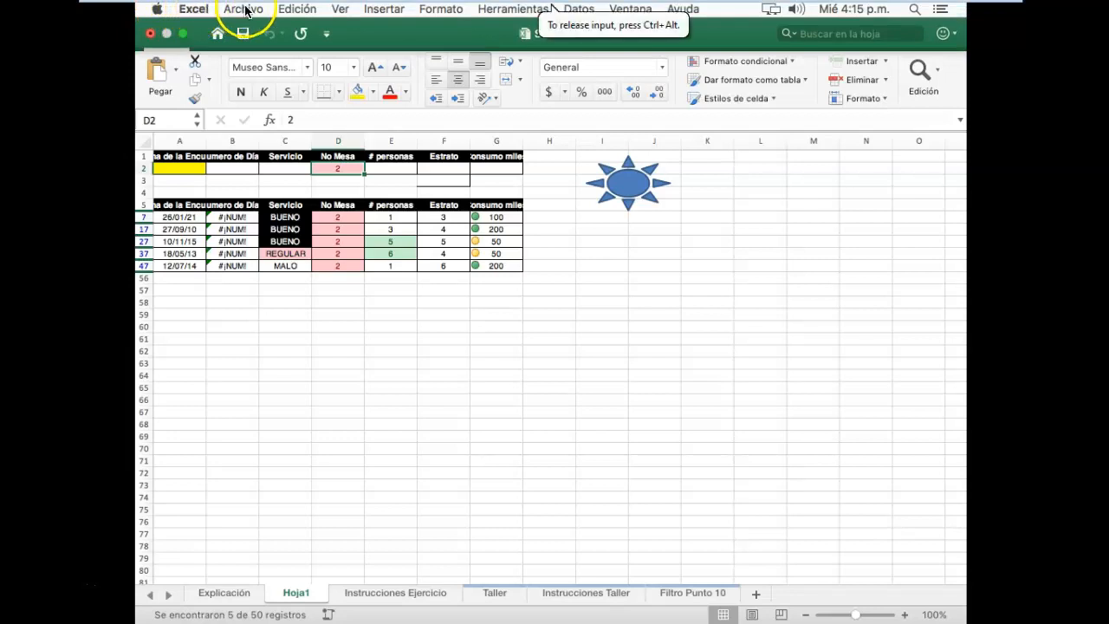
left_click(246, 9)
left_click(282, 131)
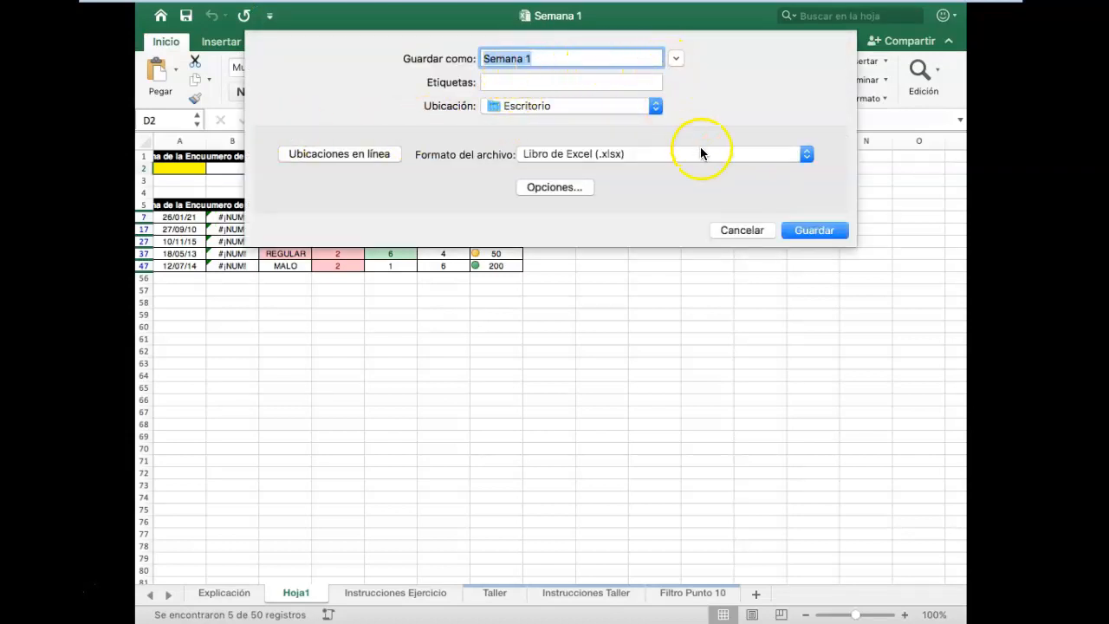
left_click(808, 155)
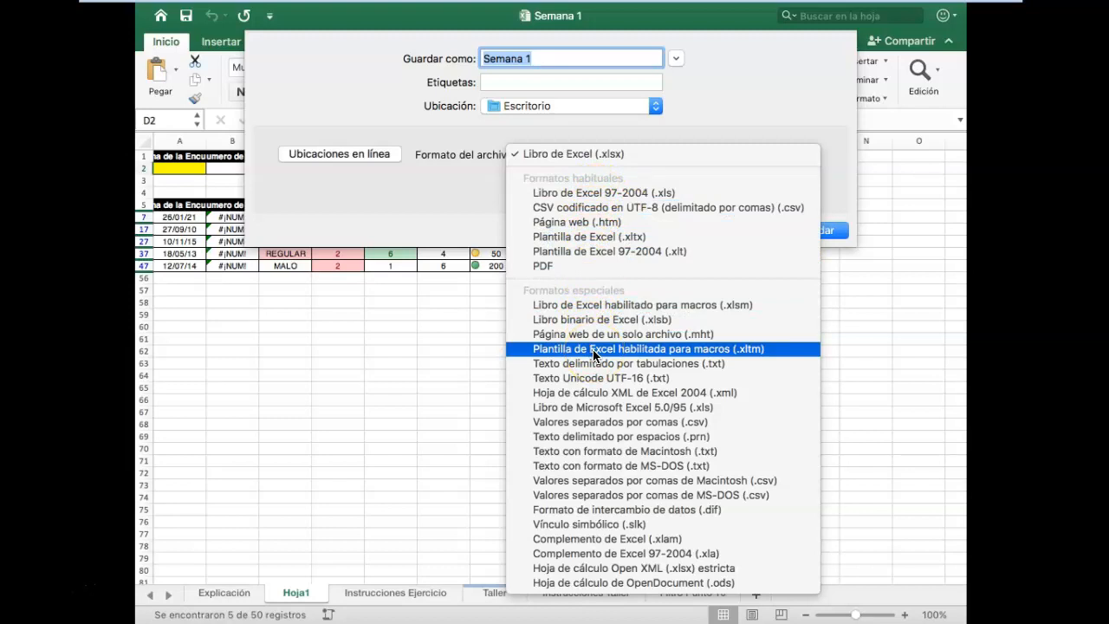
left_click(609, 310)
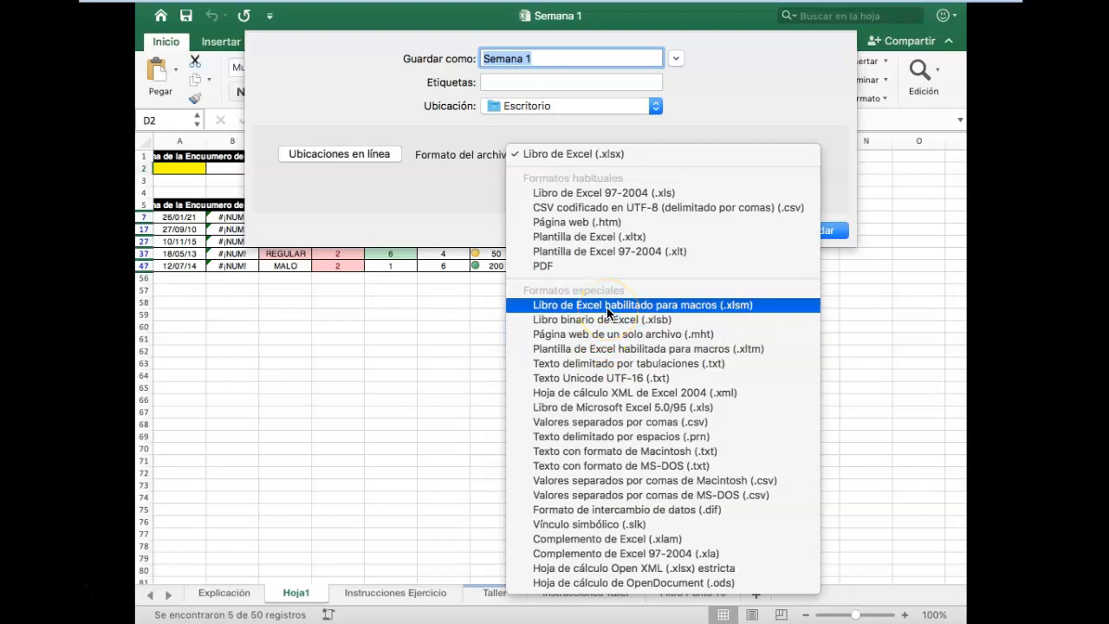
left_click(676, 265)
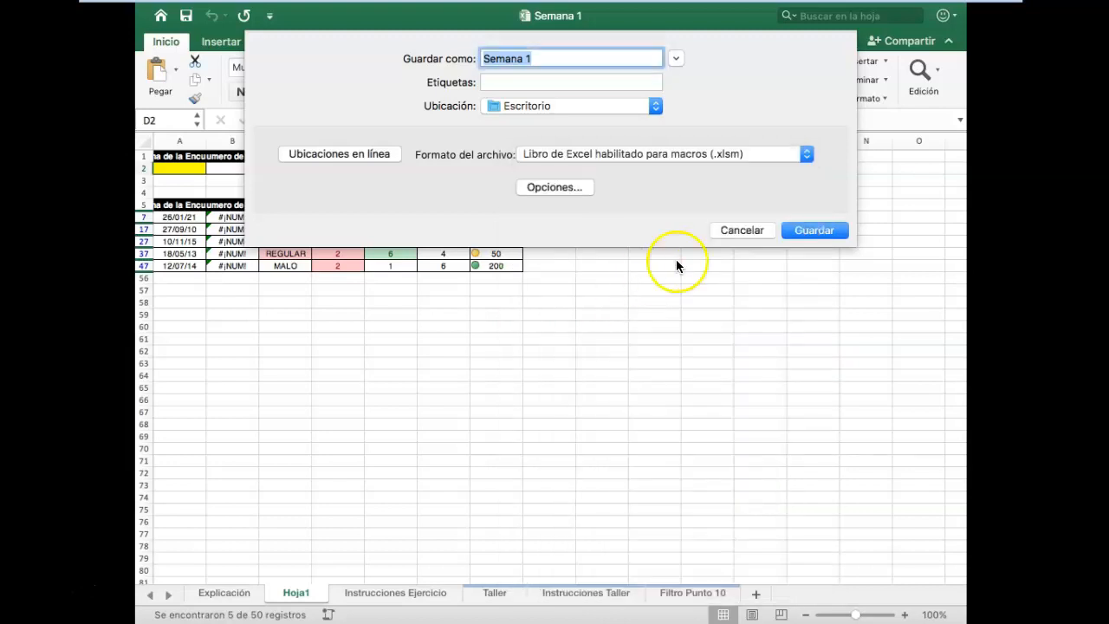
left_click(813, 230)
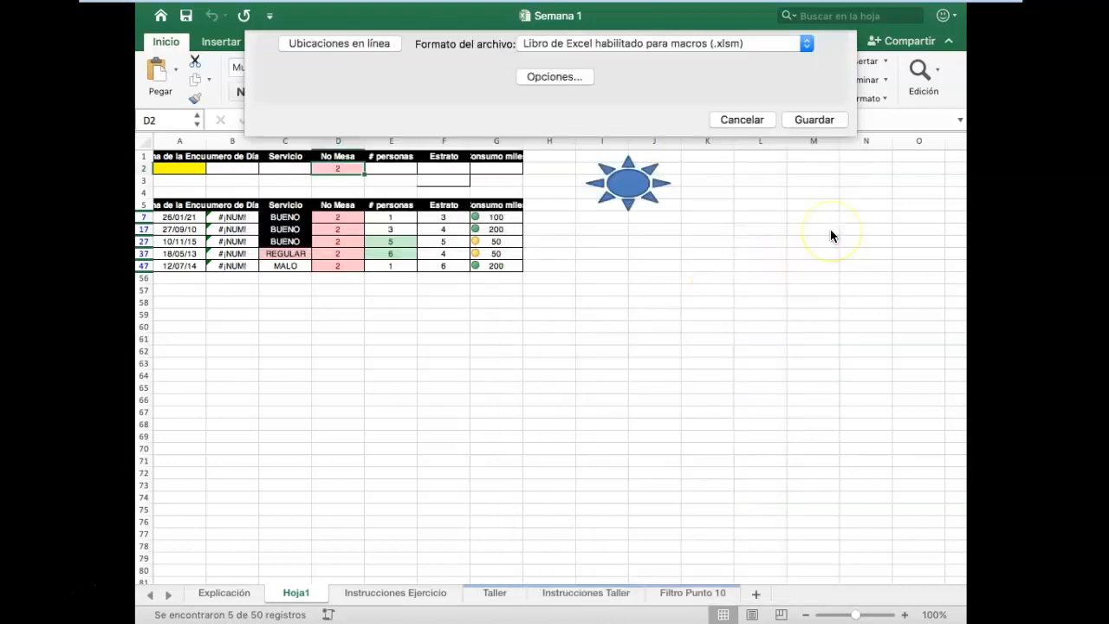